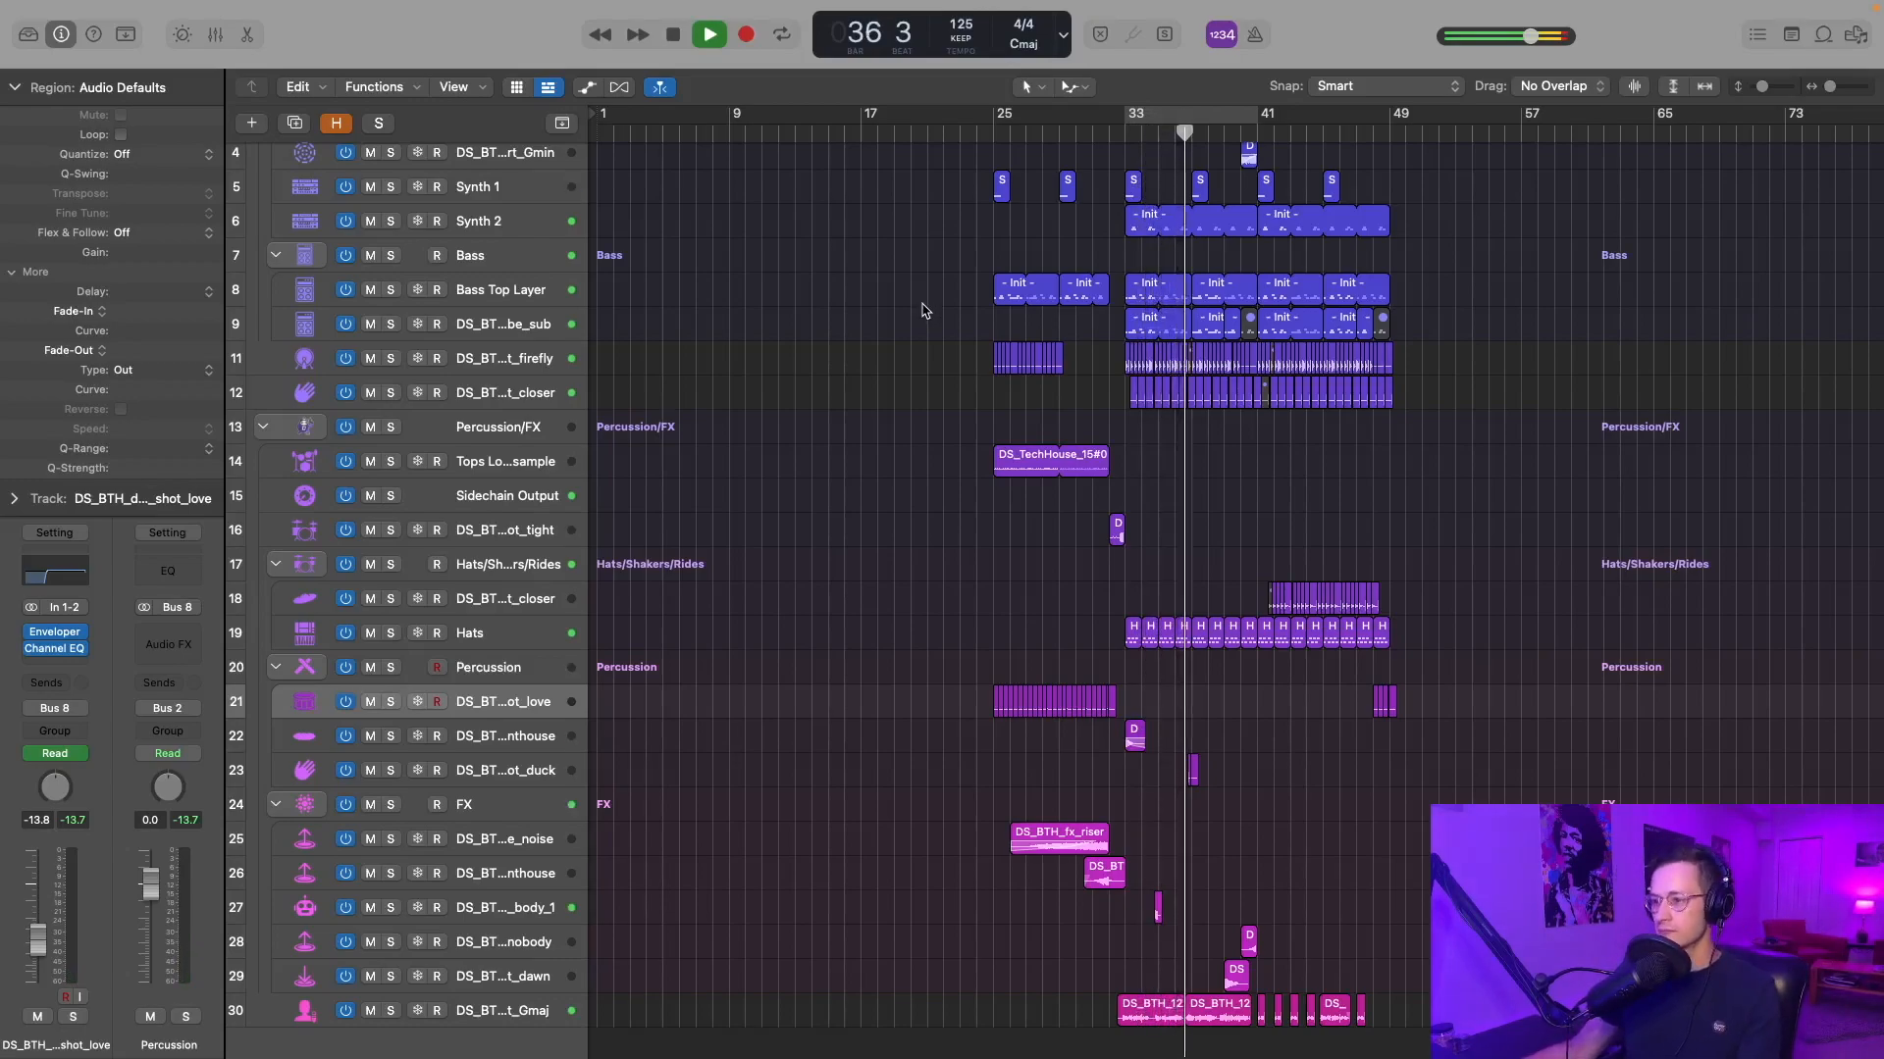
- Look over the track arrangement and its regions while the project plays
scroll(923, 306, "up", 2)
scroll(923, 306, "right", 2)
scroll(923, 306, "down", 2)
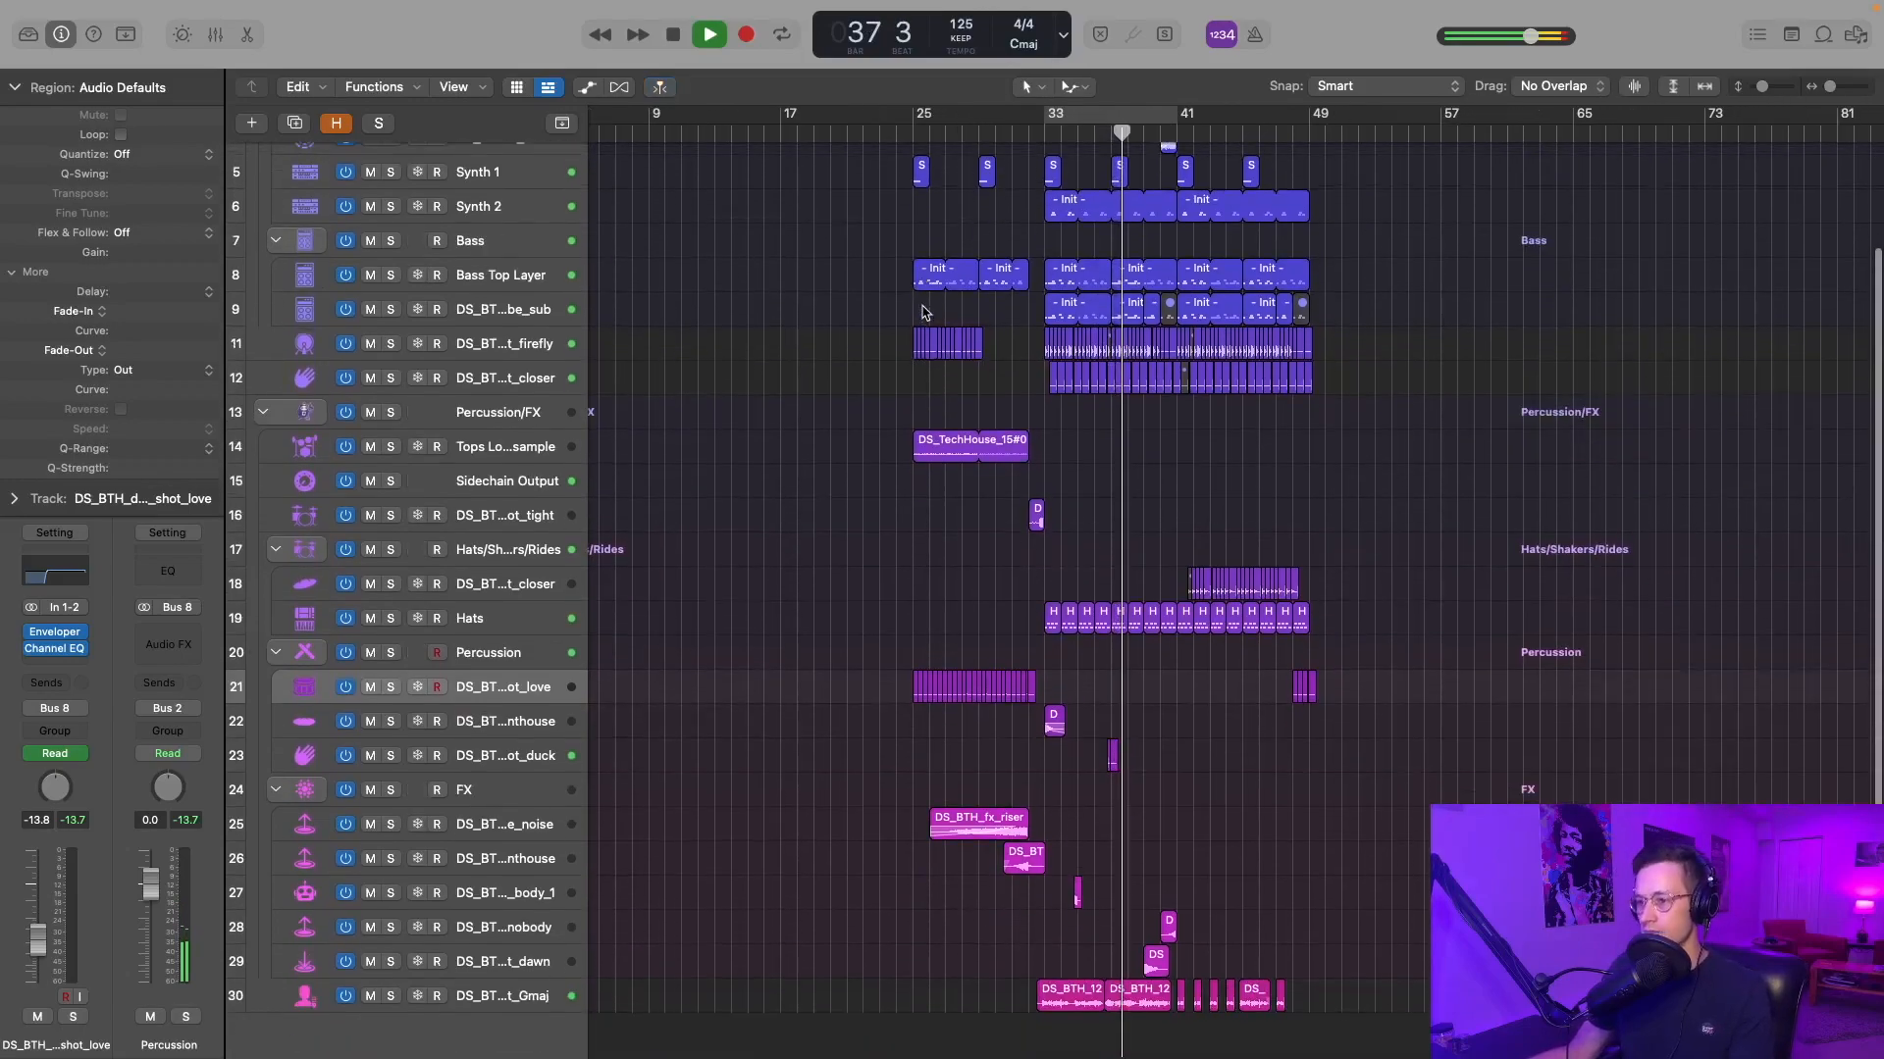
scroll(923, 306, "down", 3)
scroll(923, 306, "up", 1)
scroll(926, 308, "right", 1)
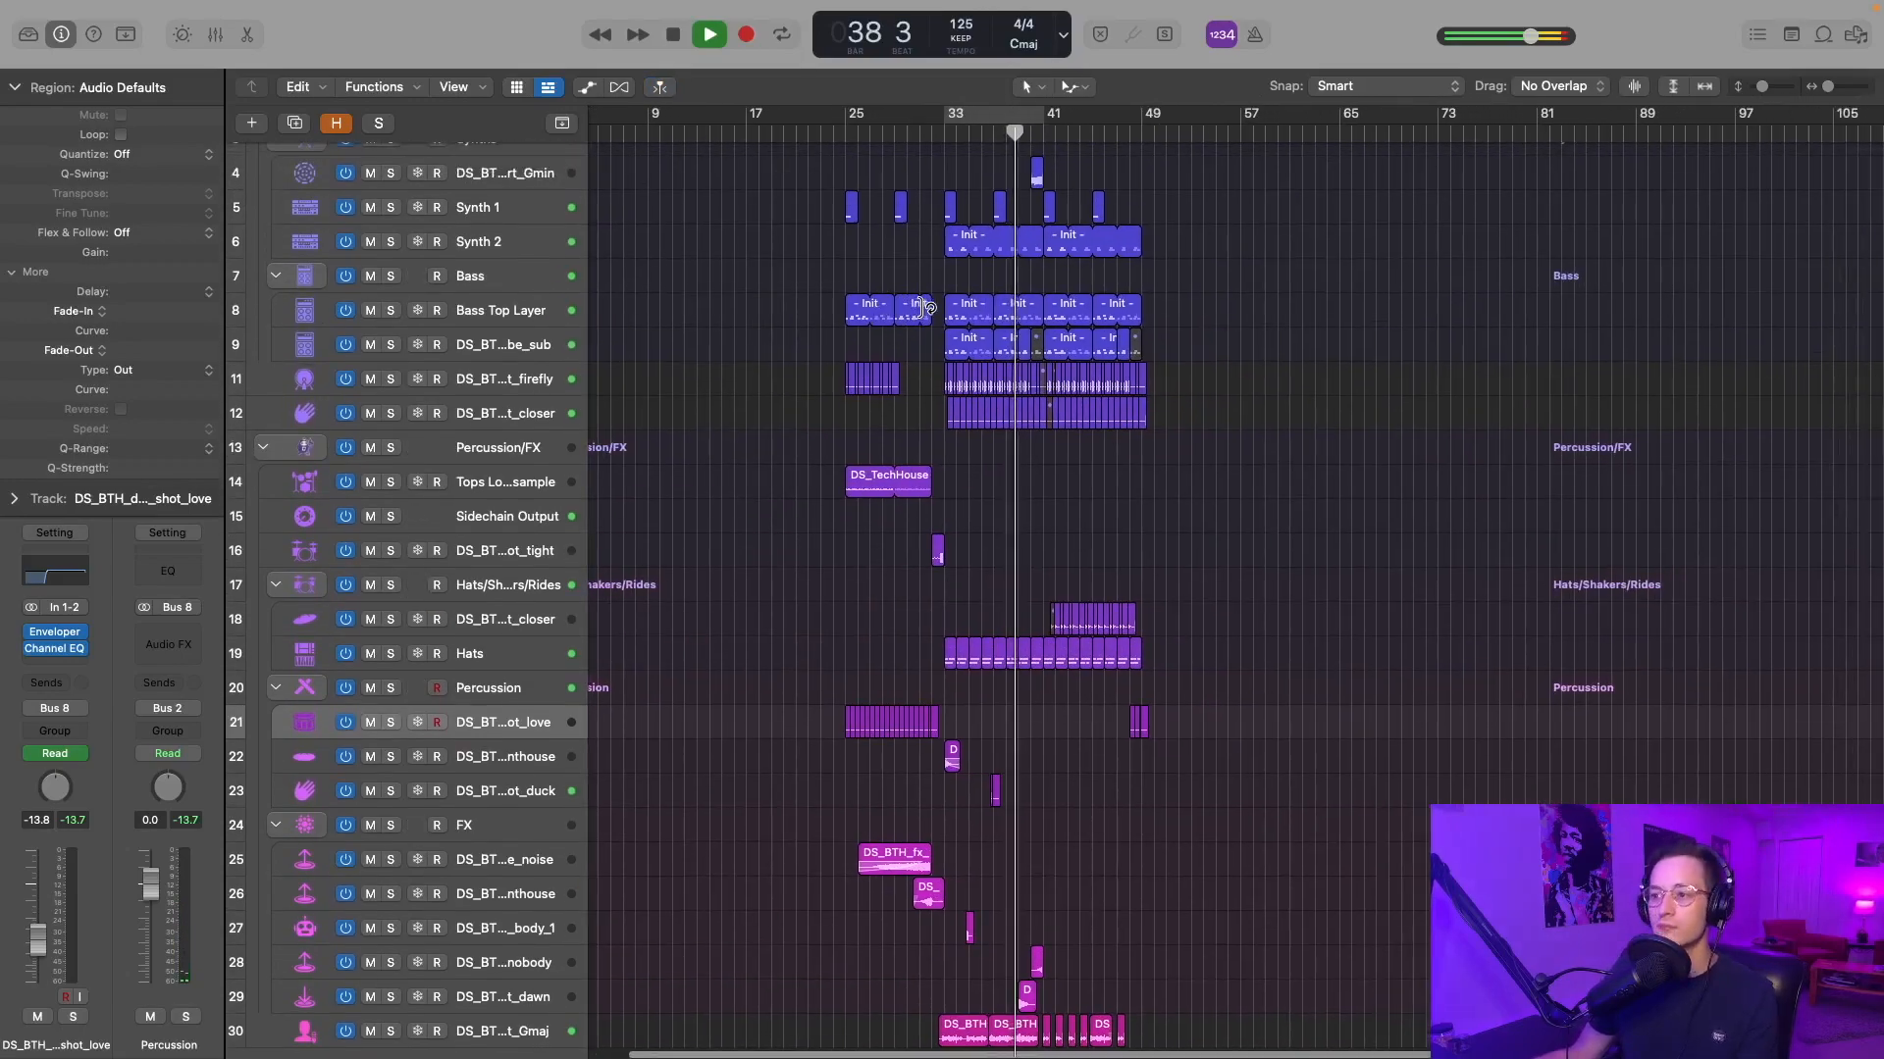
scroll(926, 308, "right", 2)
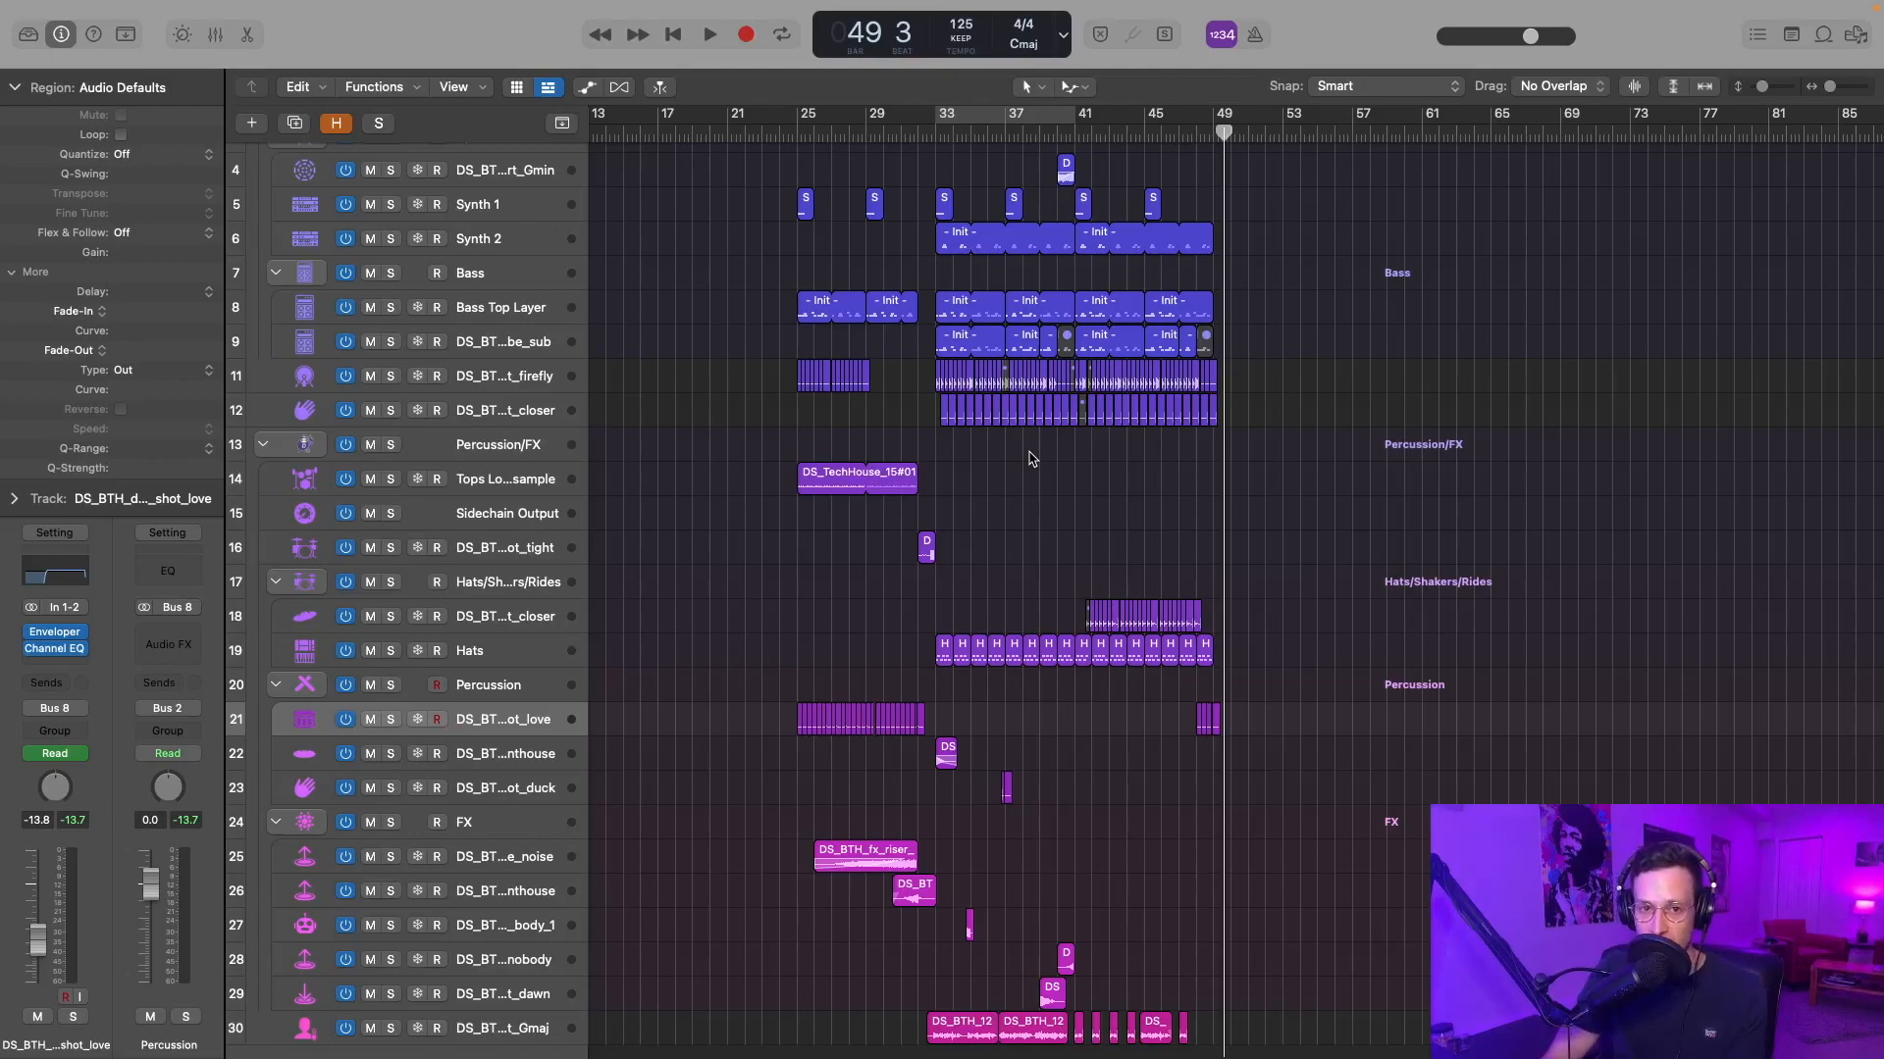
scroll(755, 463, "up", 2)
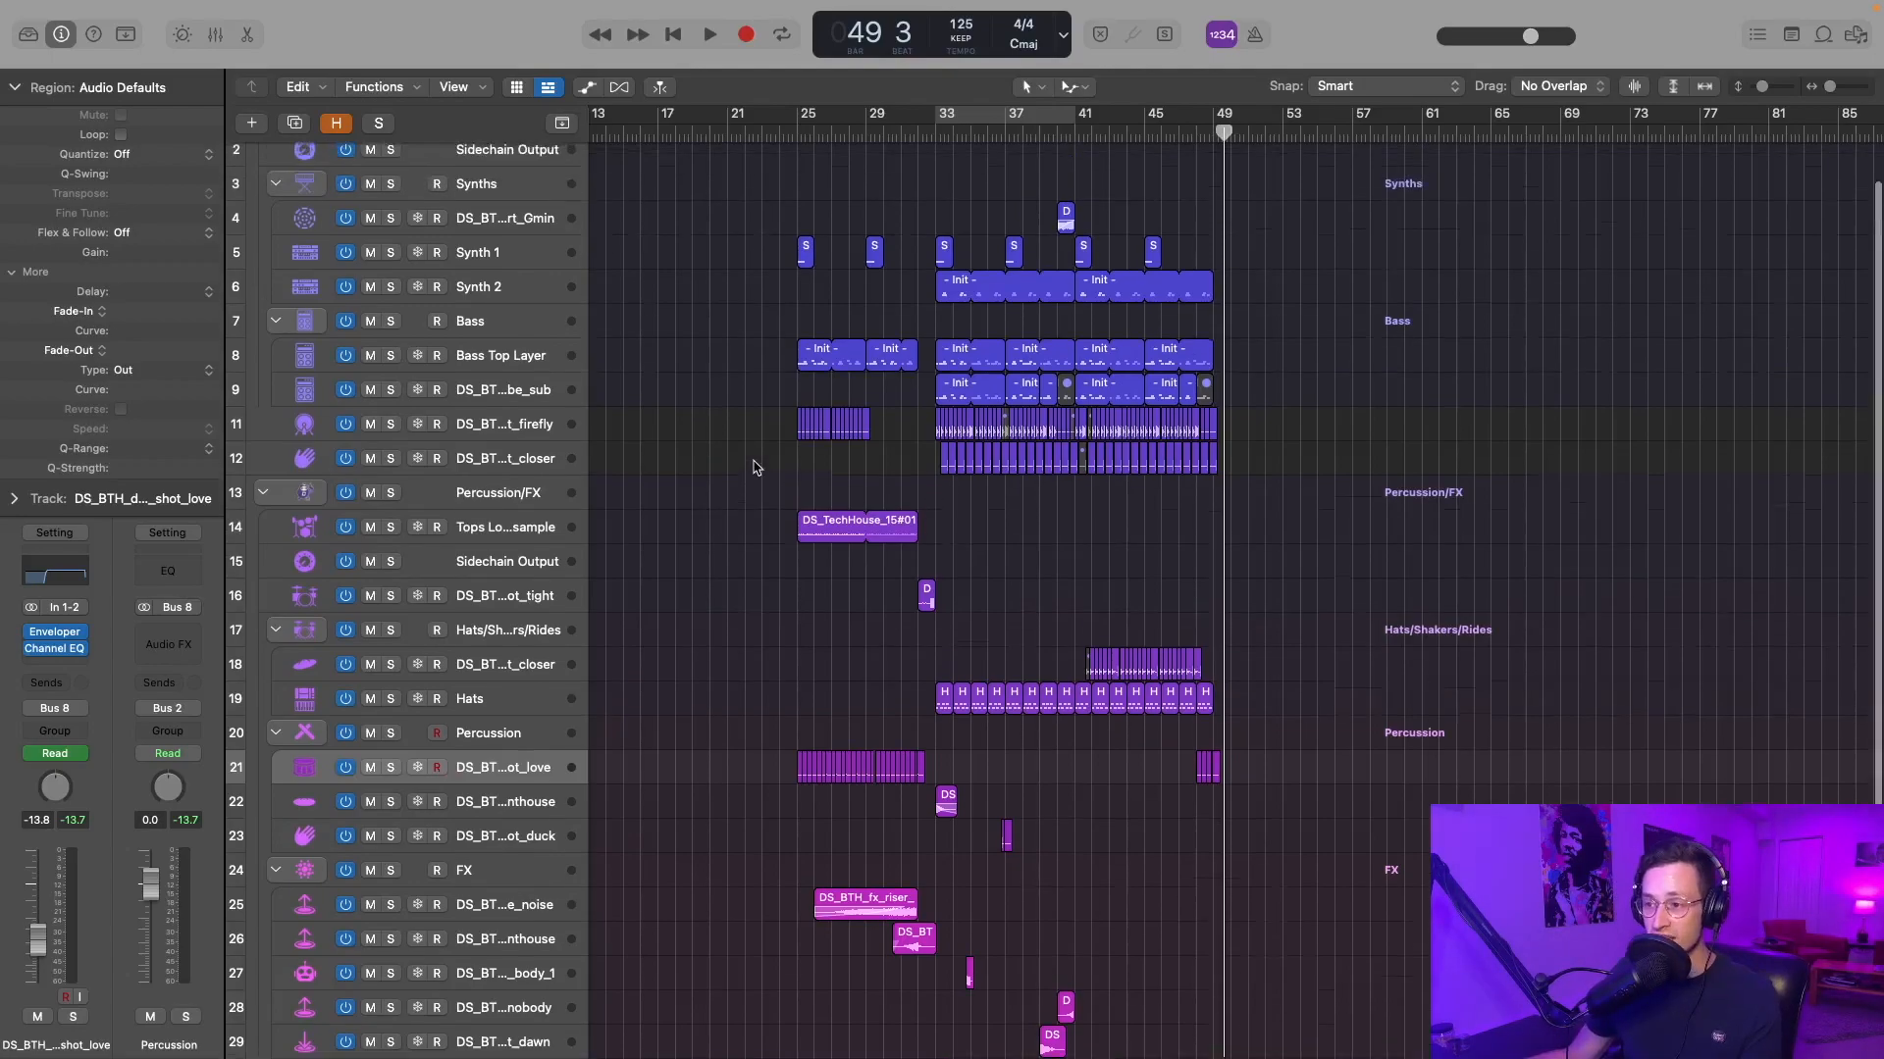
- Select the Bass group track in the track list
scroll(755, 461, "up", 4)
left_click(534, 363)
left_click(527, 343)
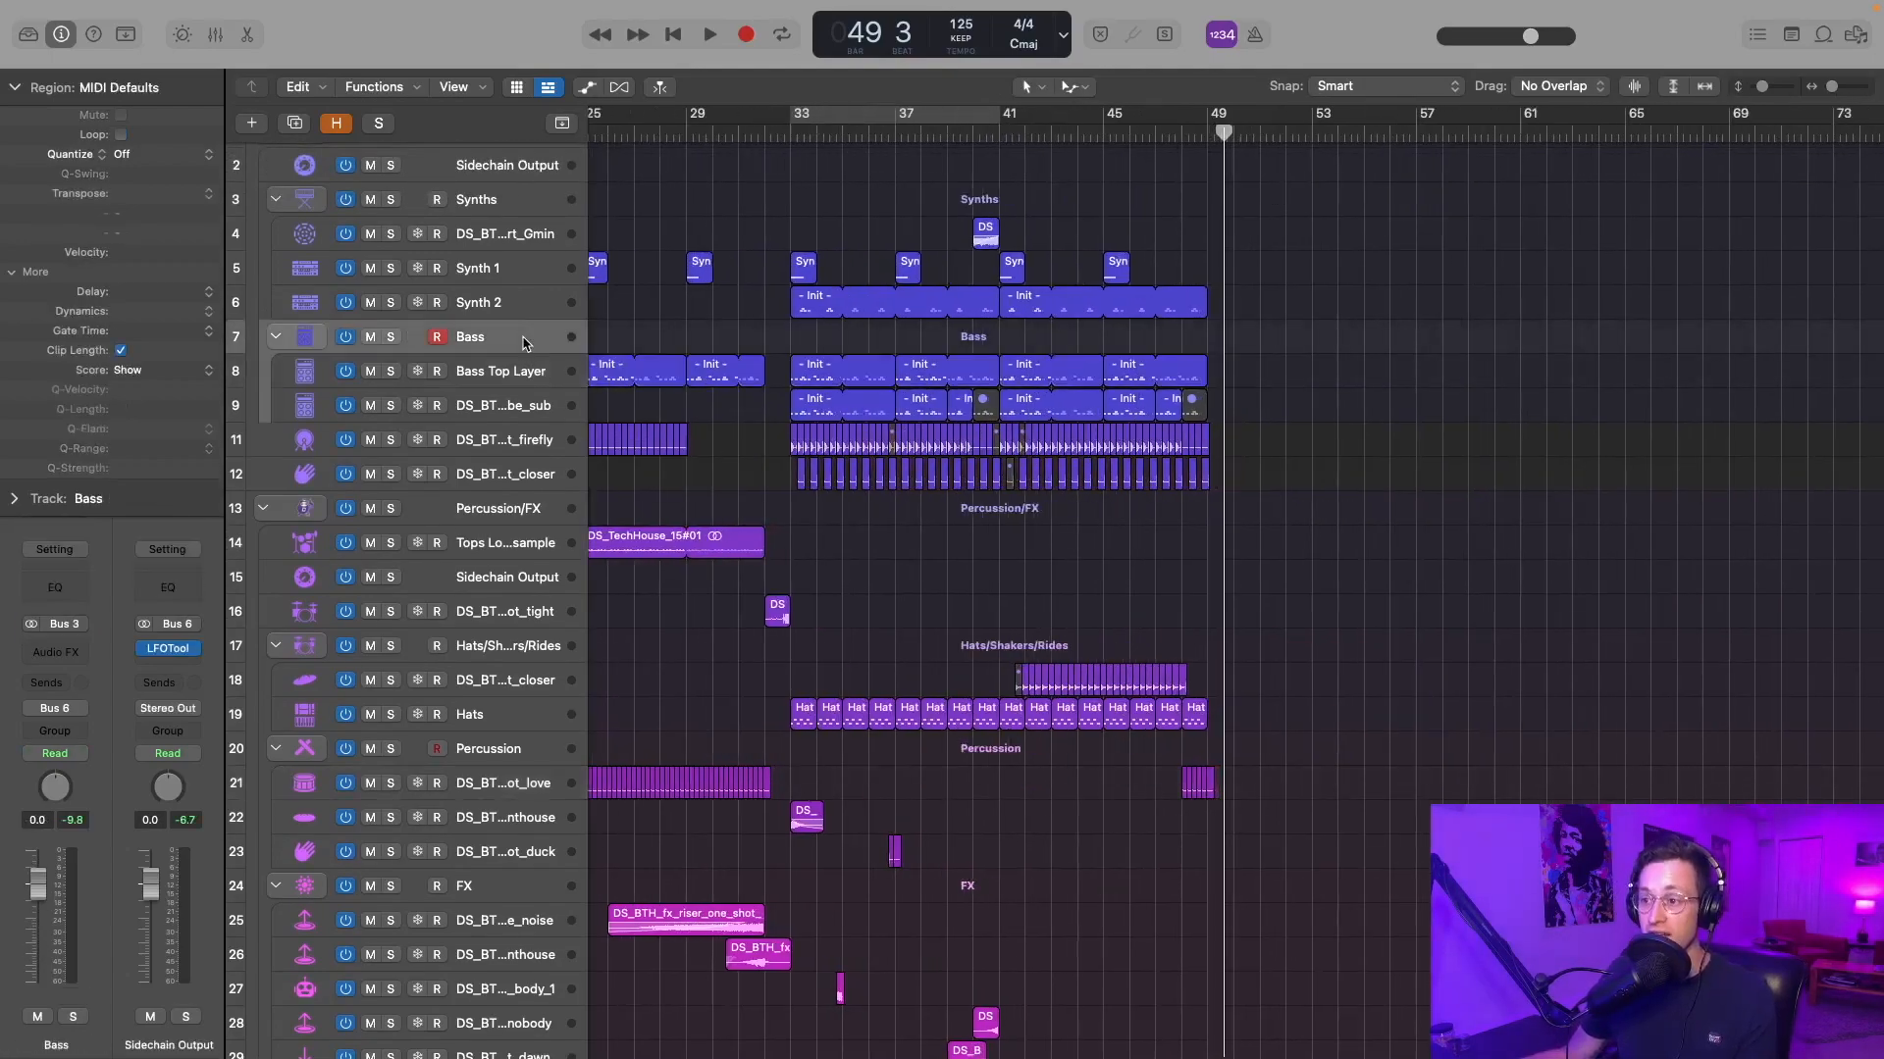
scroll(863, 323, "up", 3)
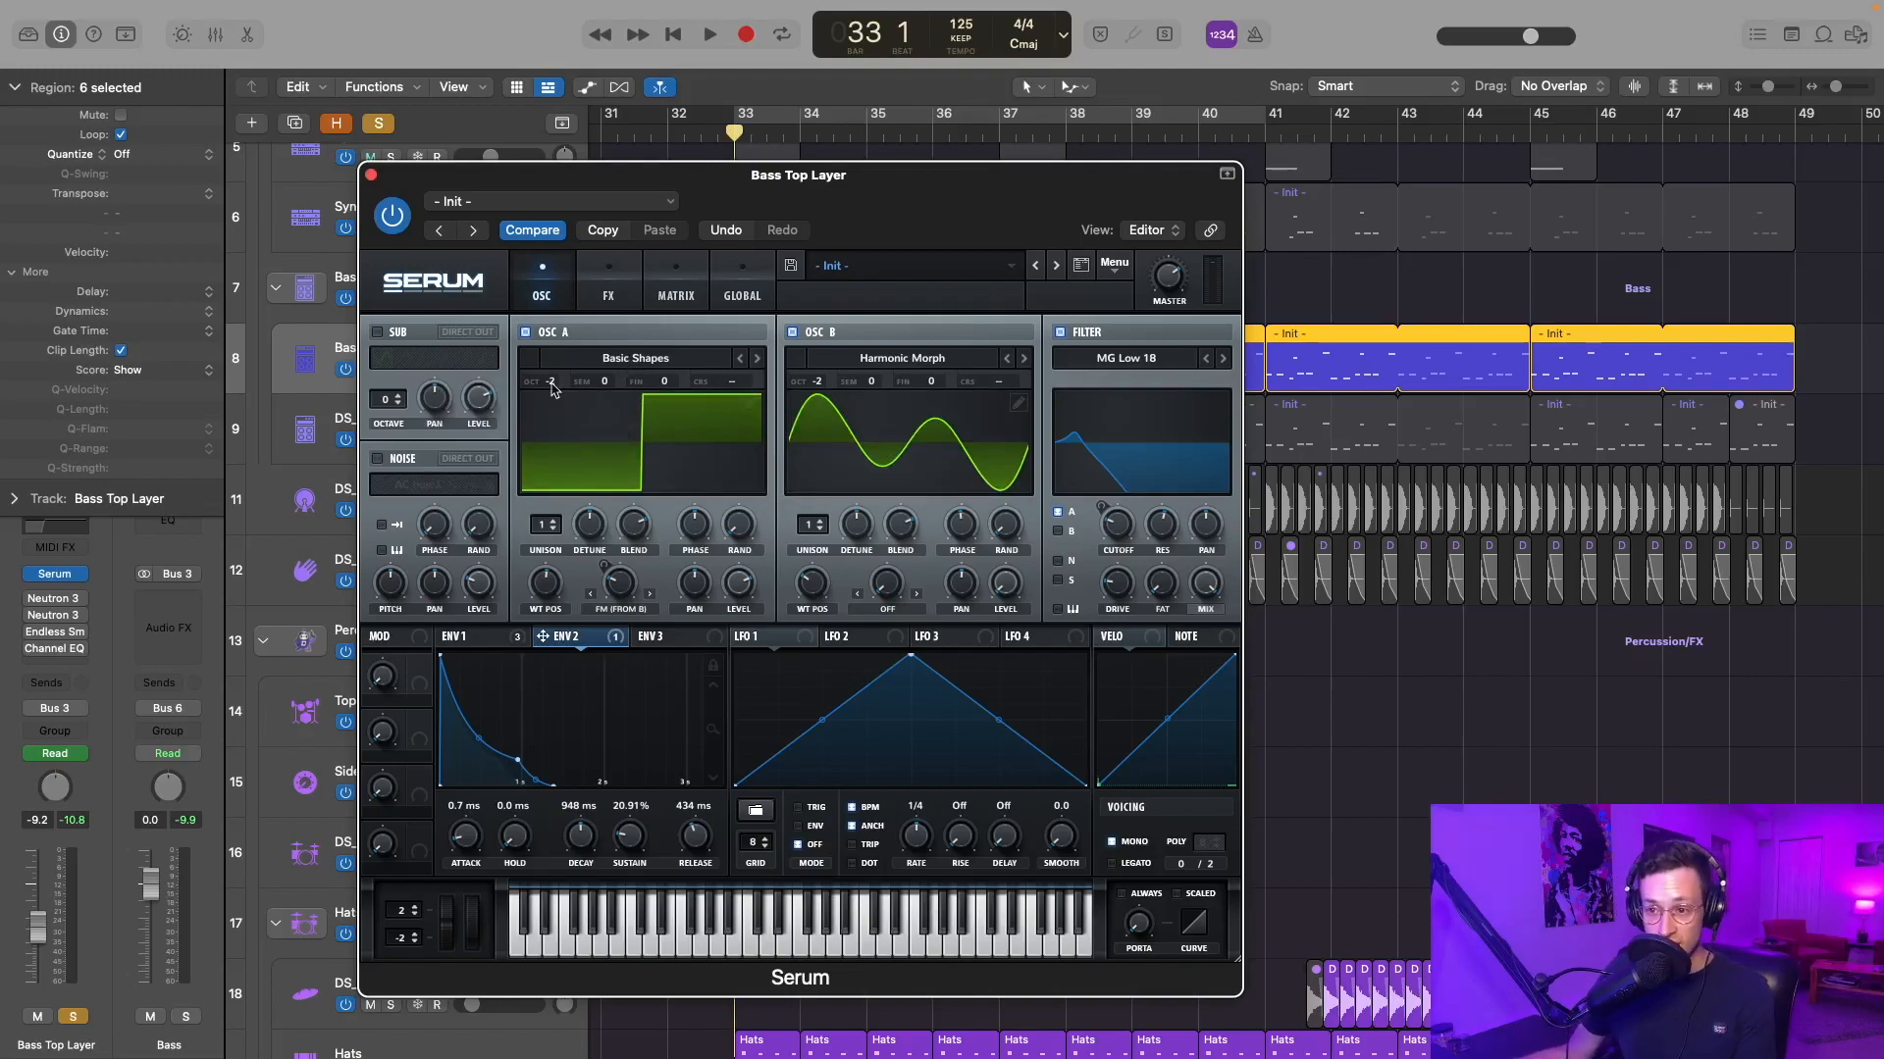
- Check oscillator A's octave and level, and set oscillator B's wavetable to Harmonic Morph from the Digital category
mouse_move(552, 389)
mouse_move(740, 533)
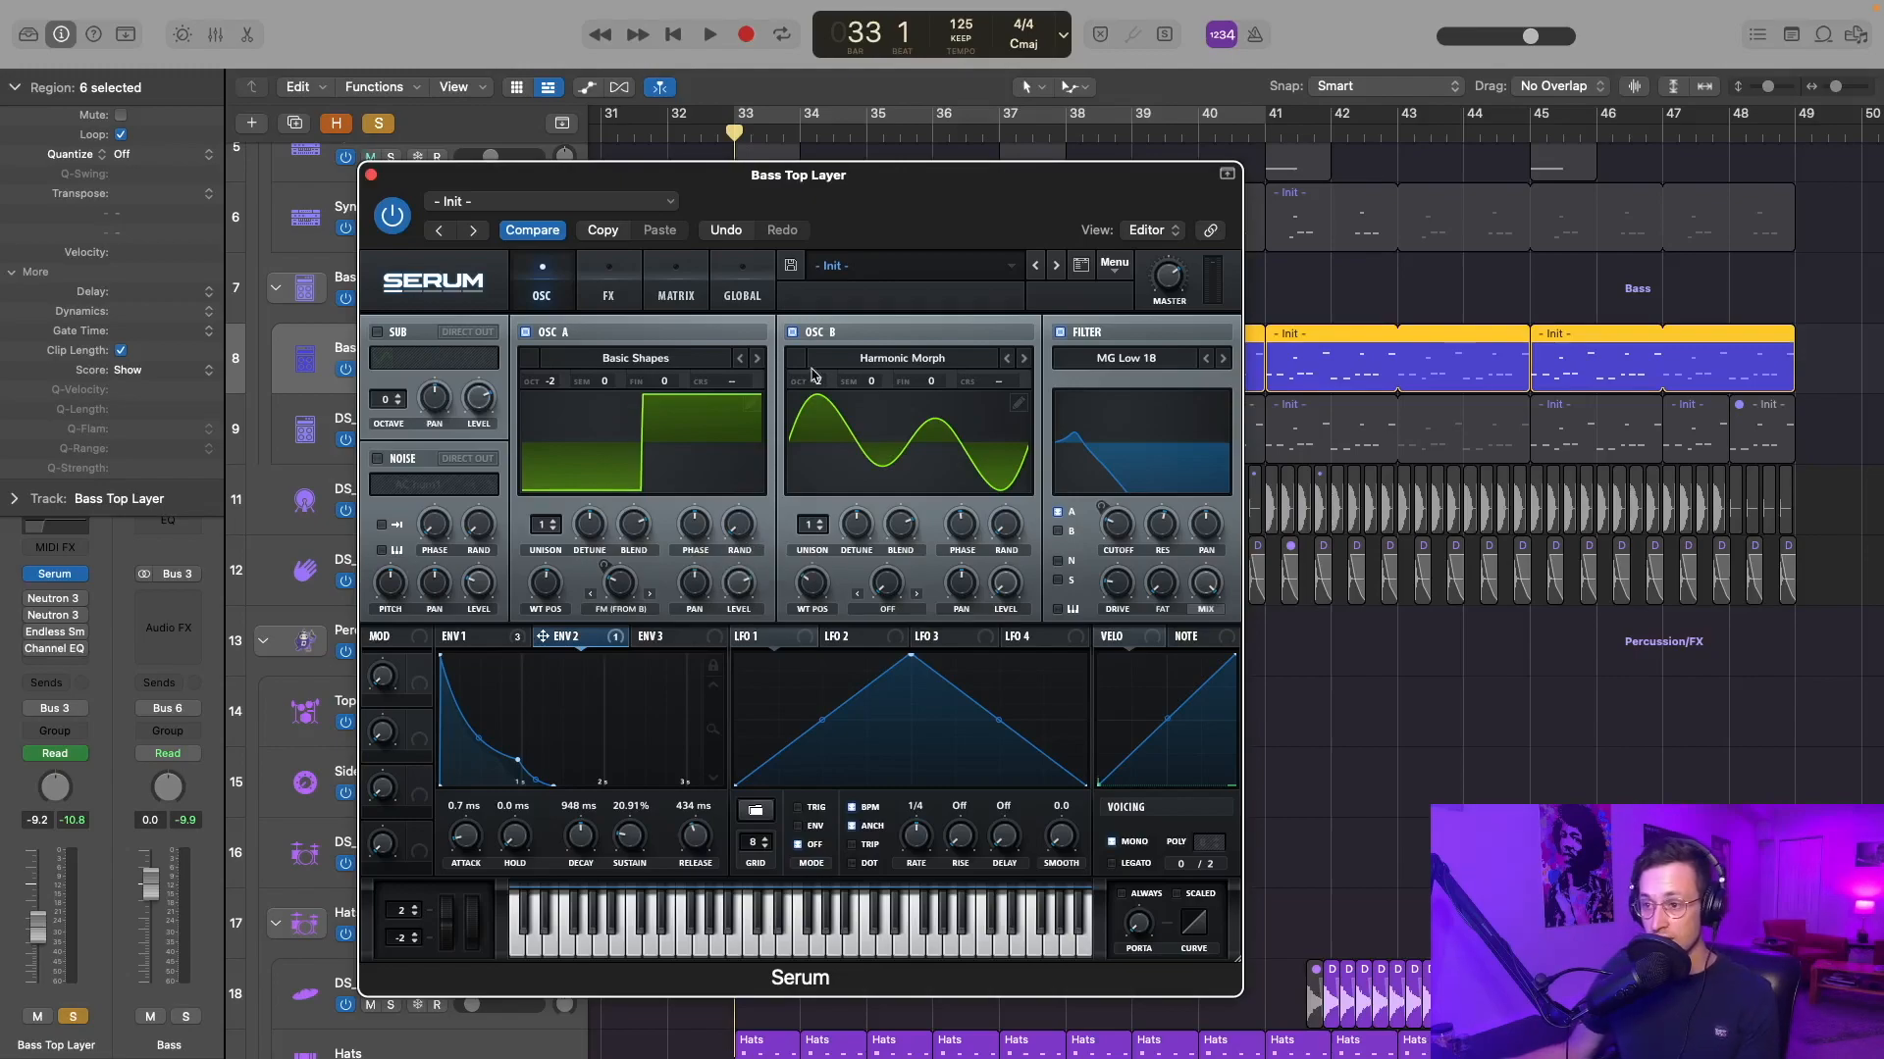
left_click(864, 358)
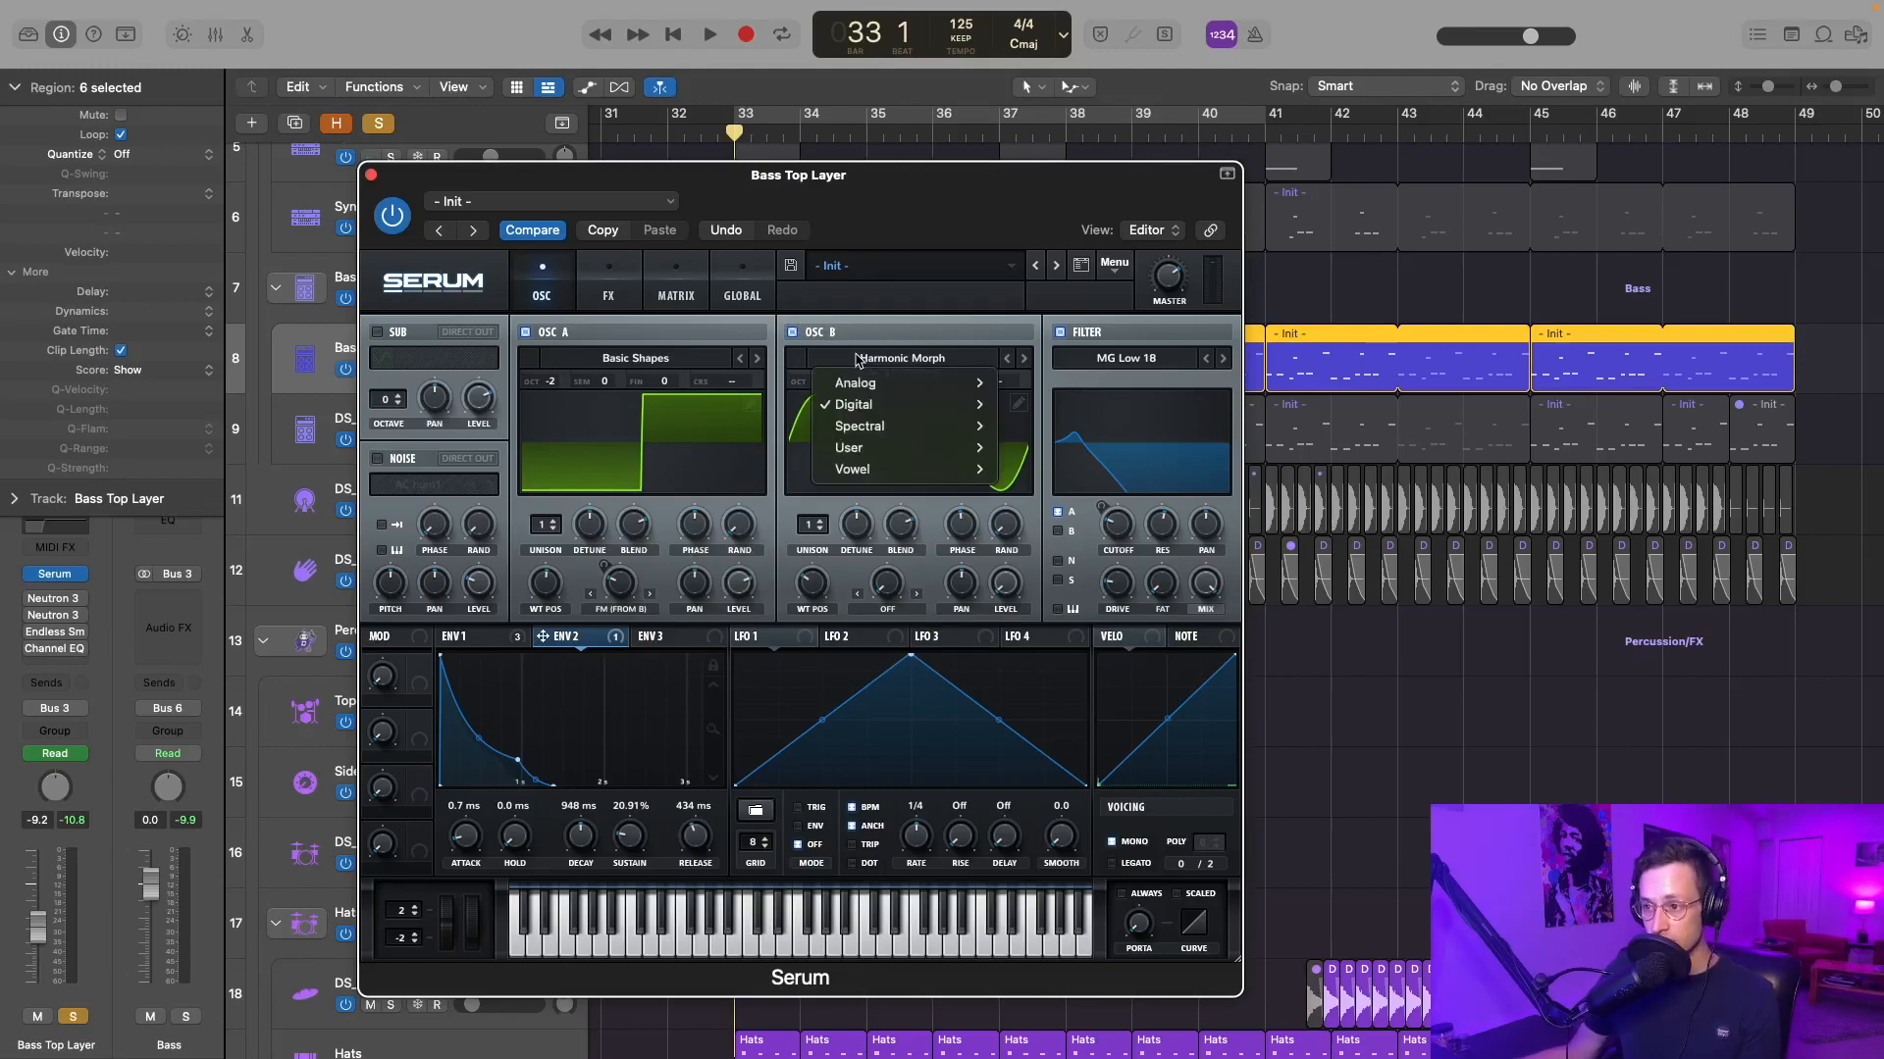
mouse_move(862, 409)
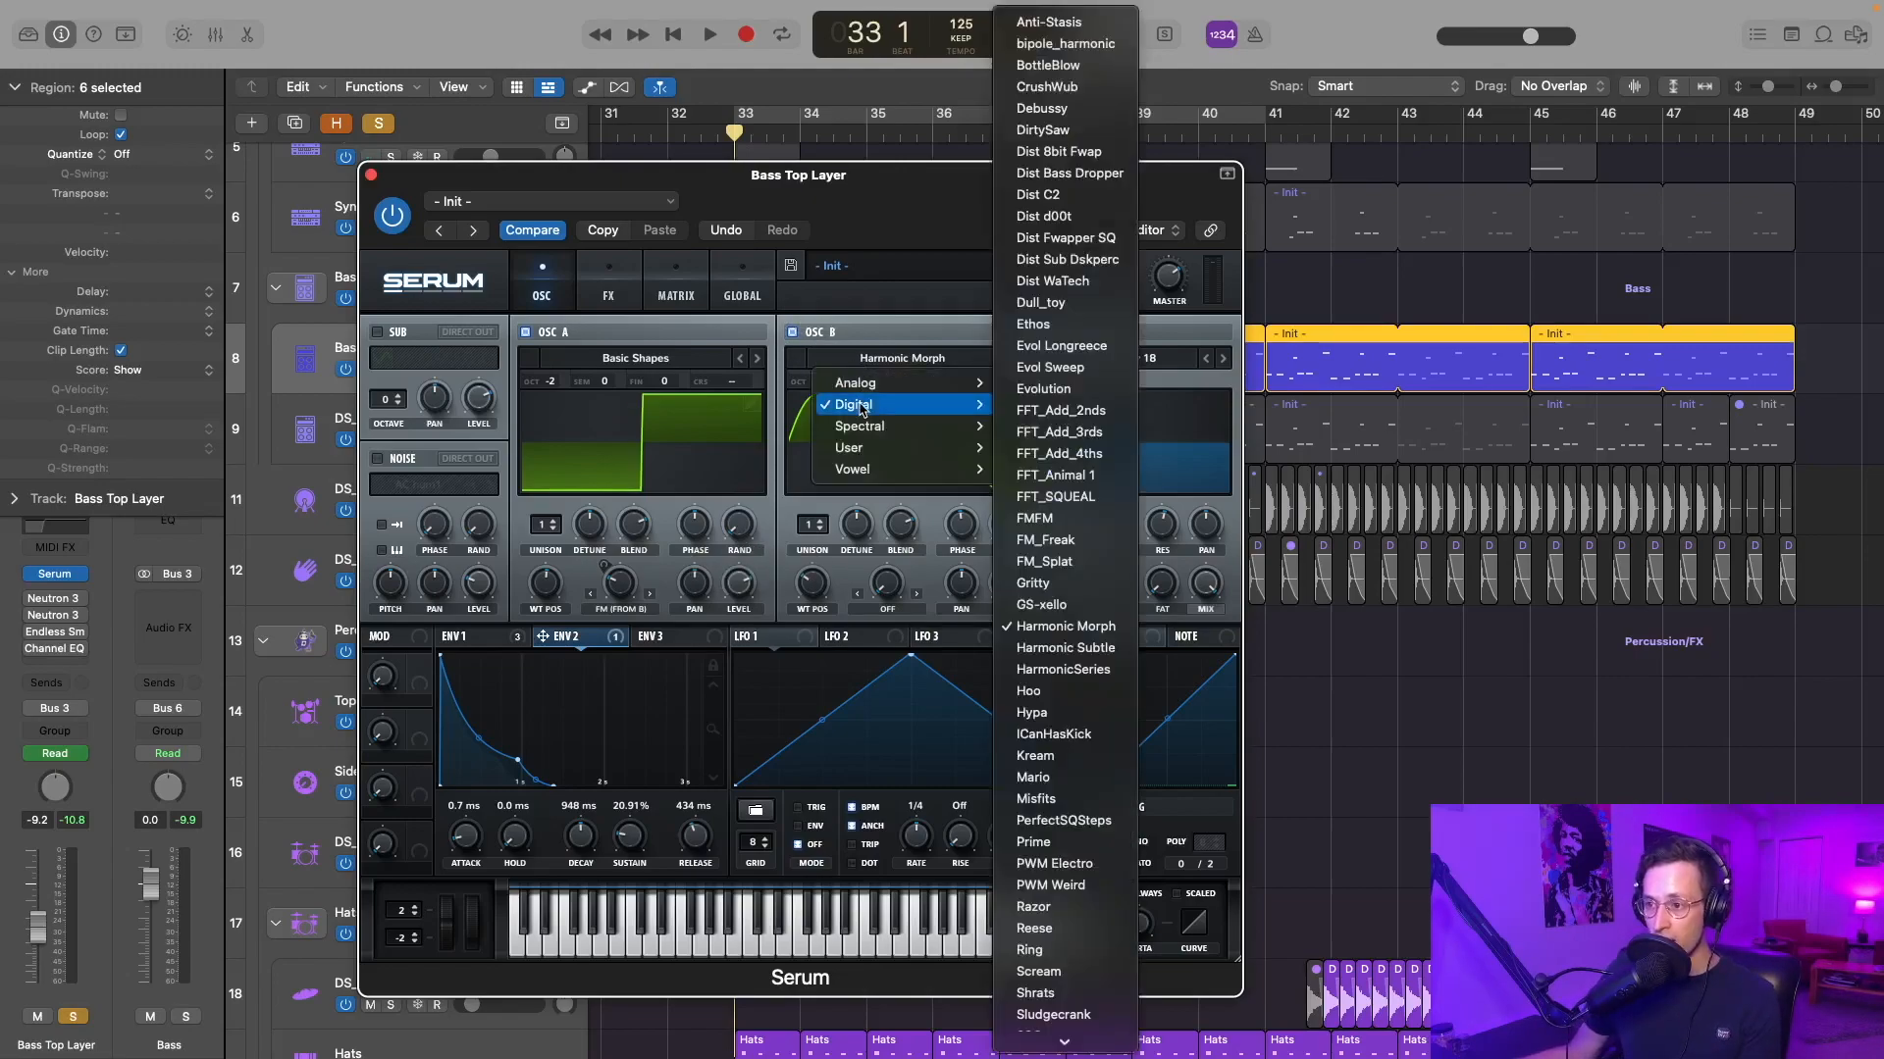
left_click(1064, 631)
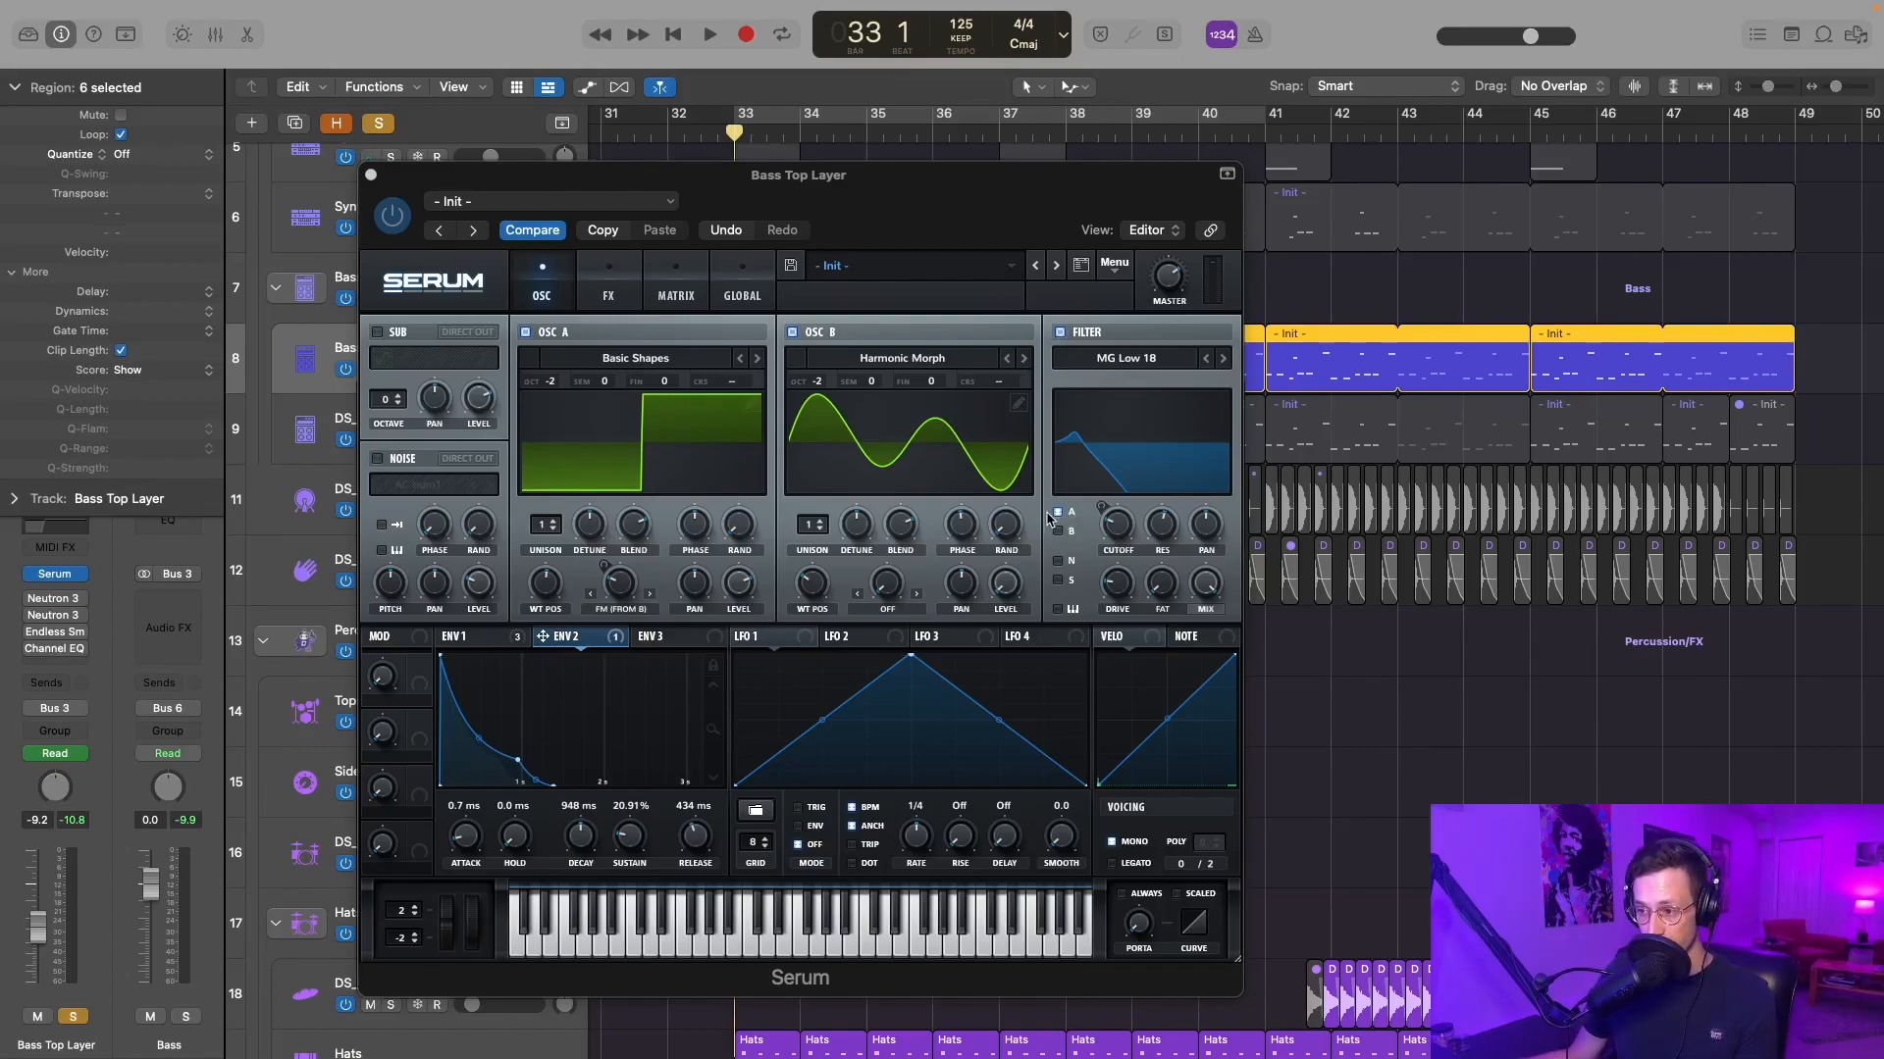
- Inspect the oscillator filter's cutoff, resonance and drive values
left_click(1118, 528)
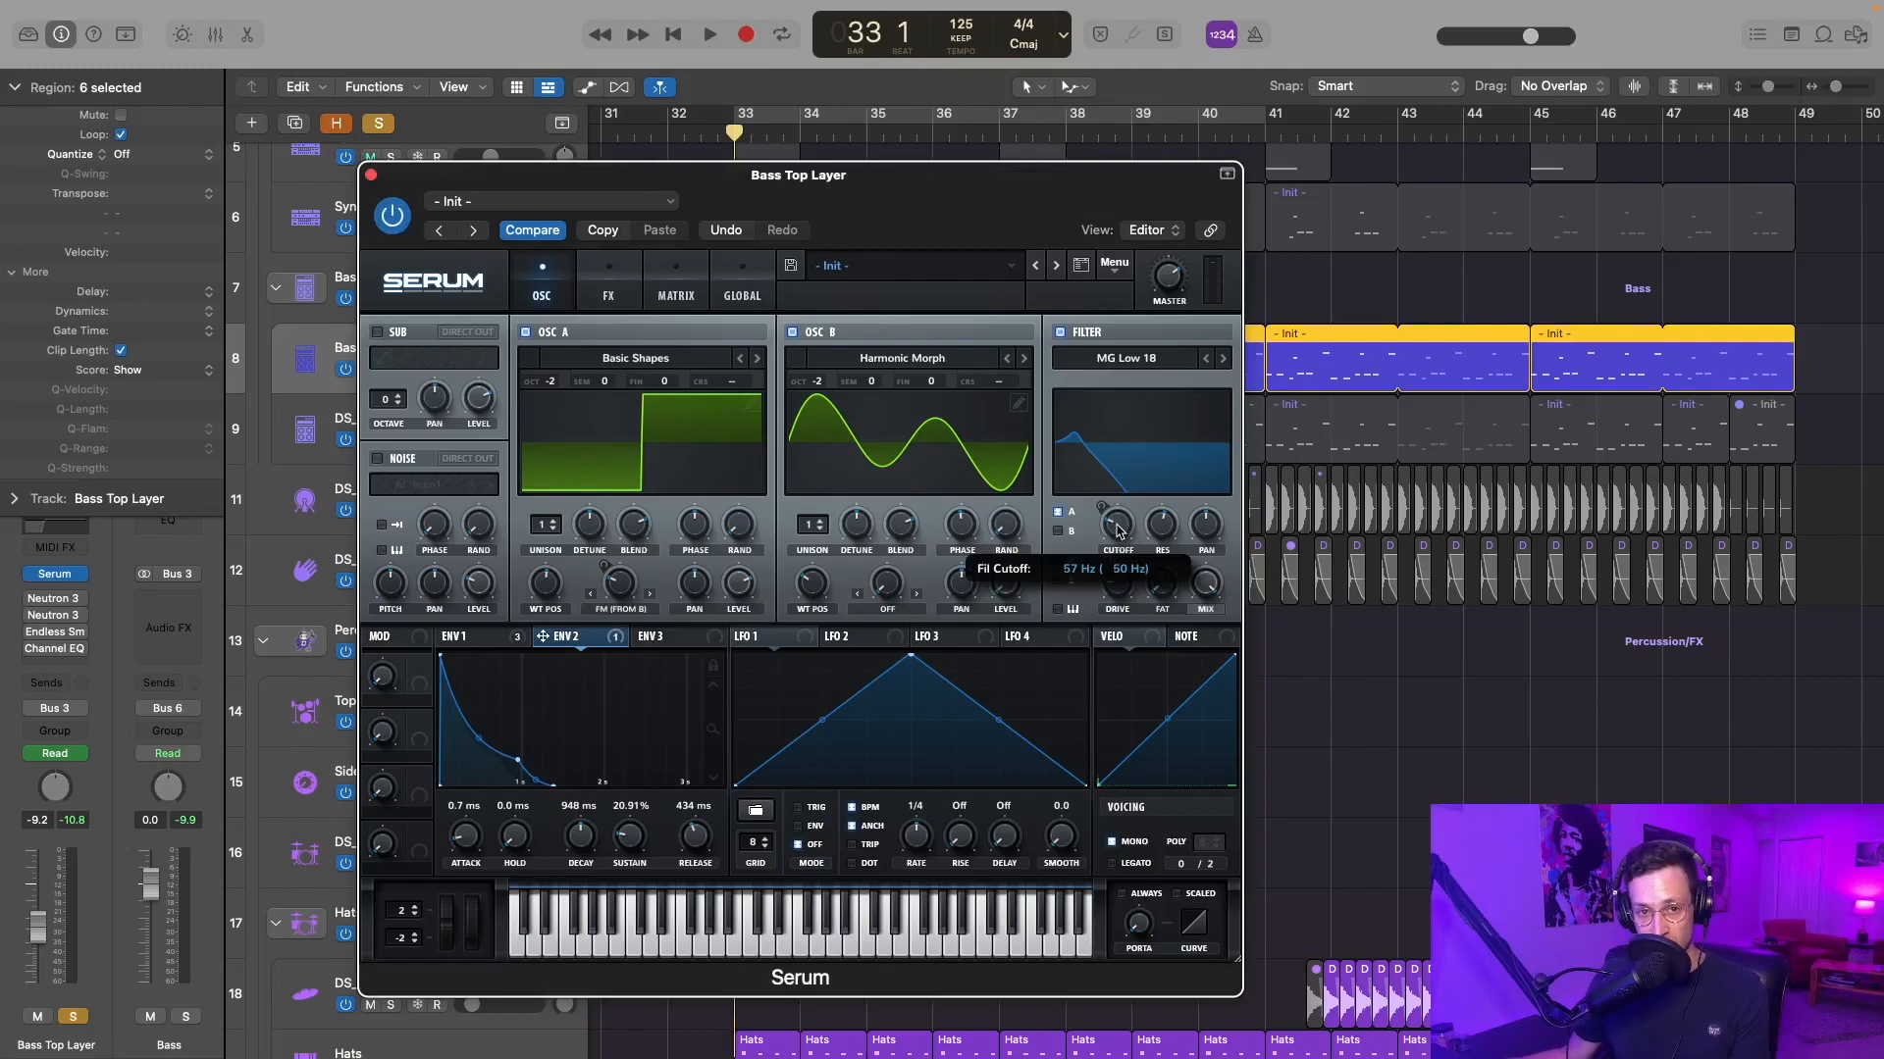
mouse_move(1163, 526)
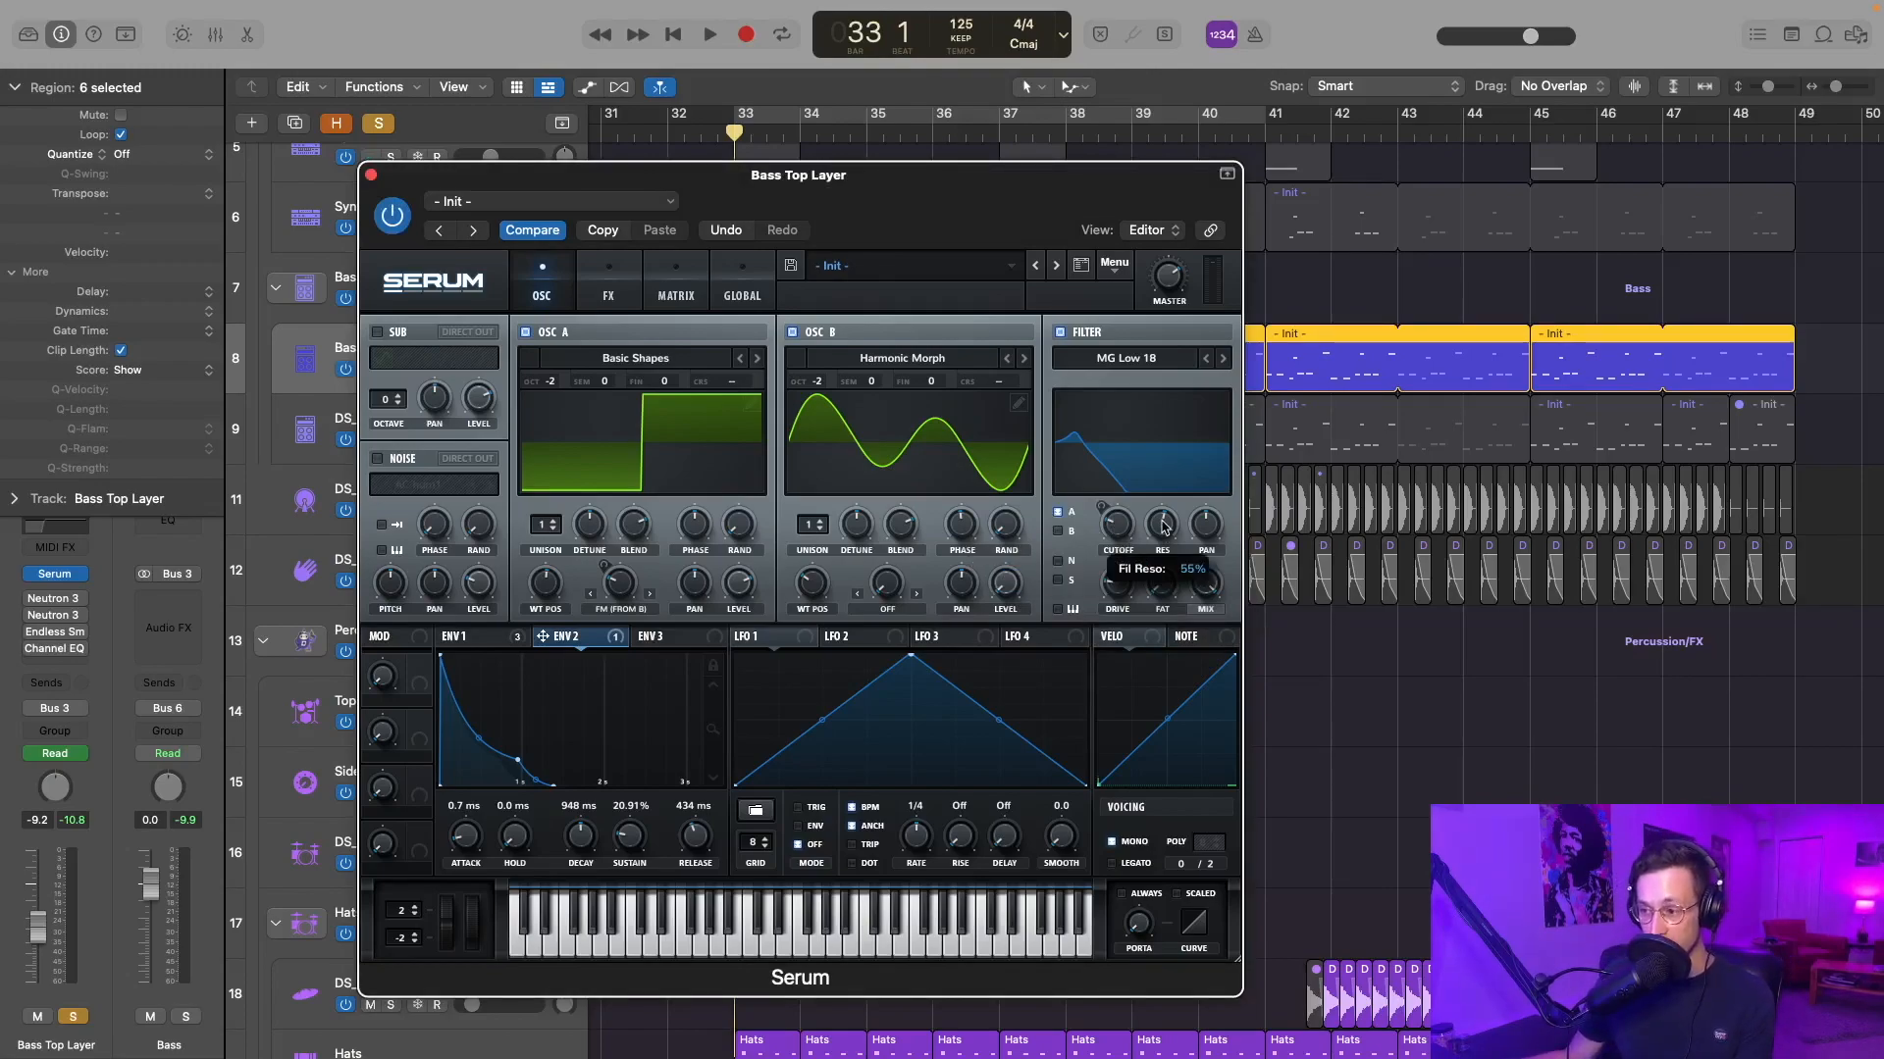
mouse_move(1121, 590)
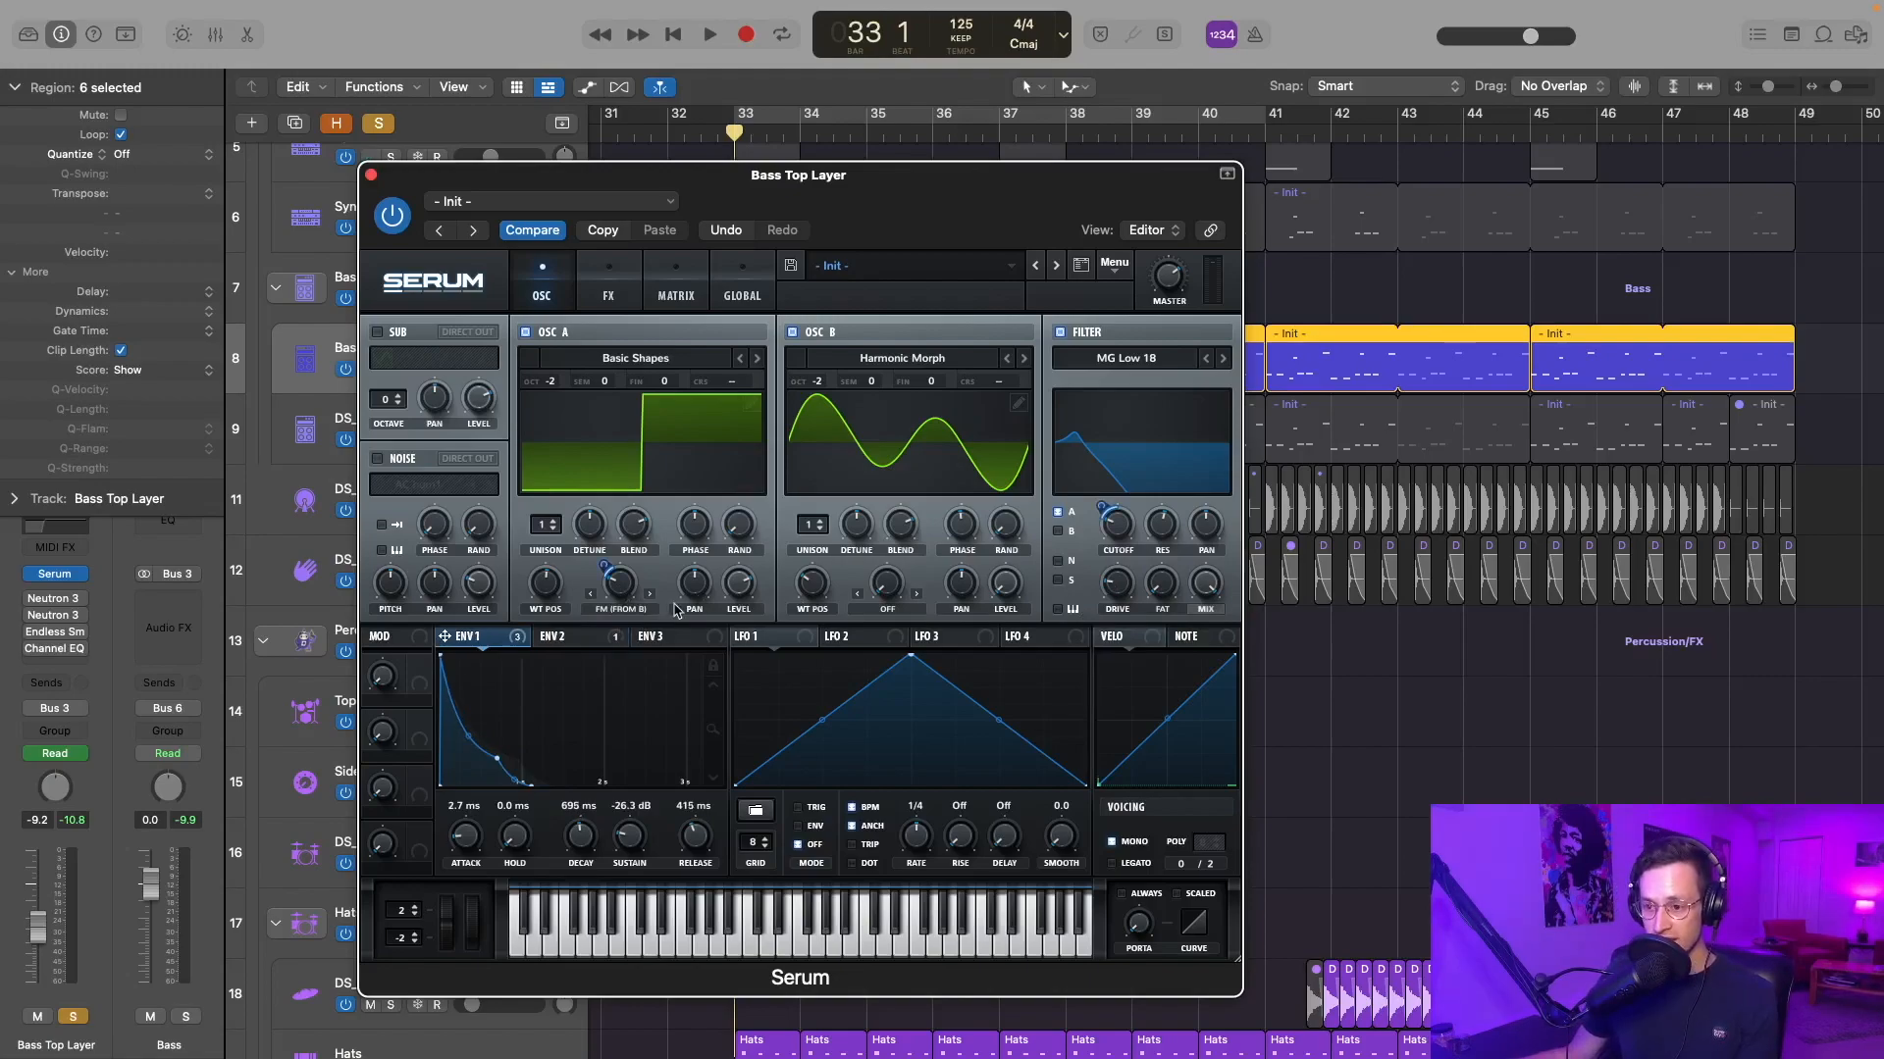
- Set oscillator A's warp mode to FM (from B) and assign Env 1 to the warp amount
left_click(621, 600)
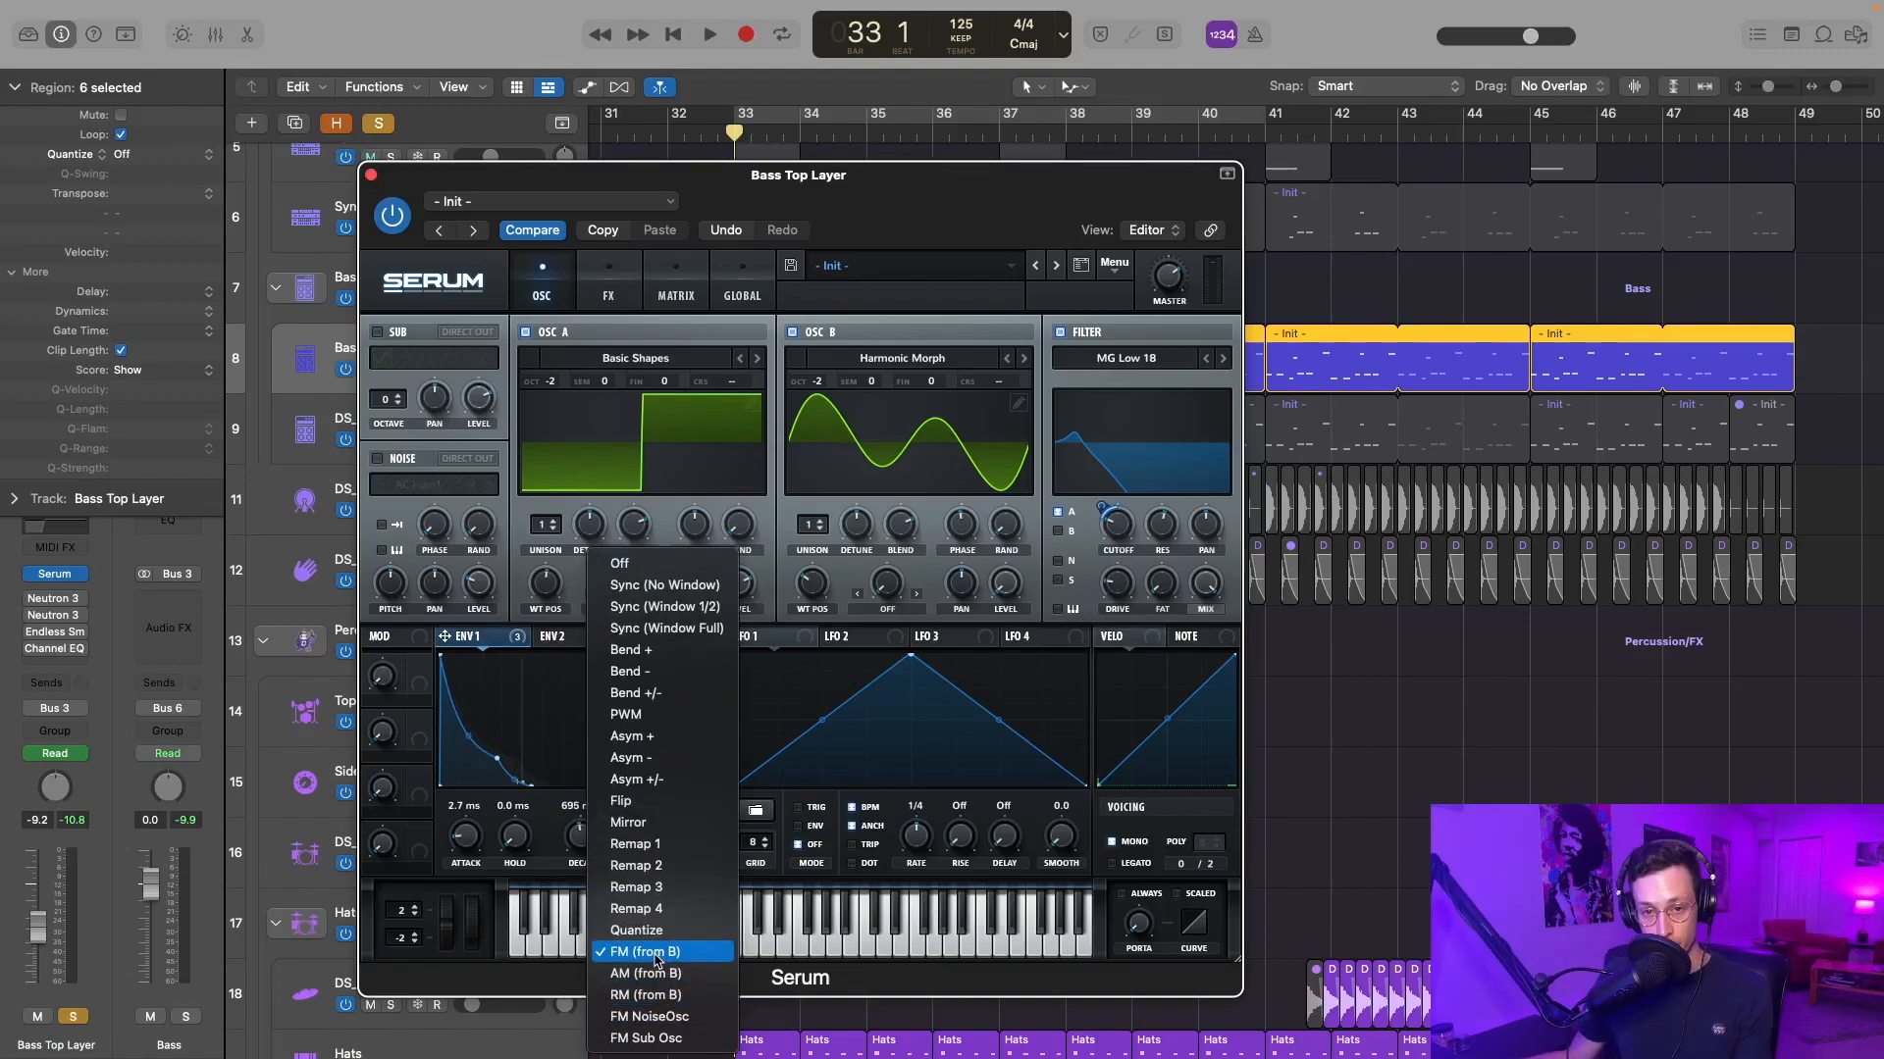
left_click(656, 956)
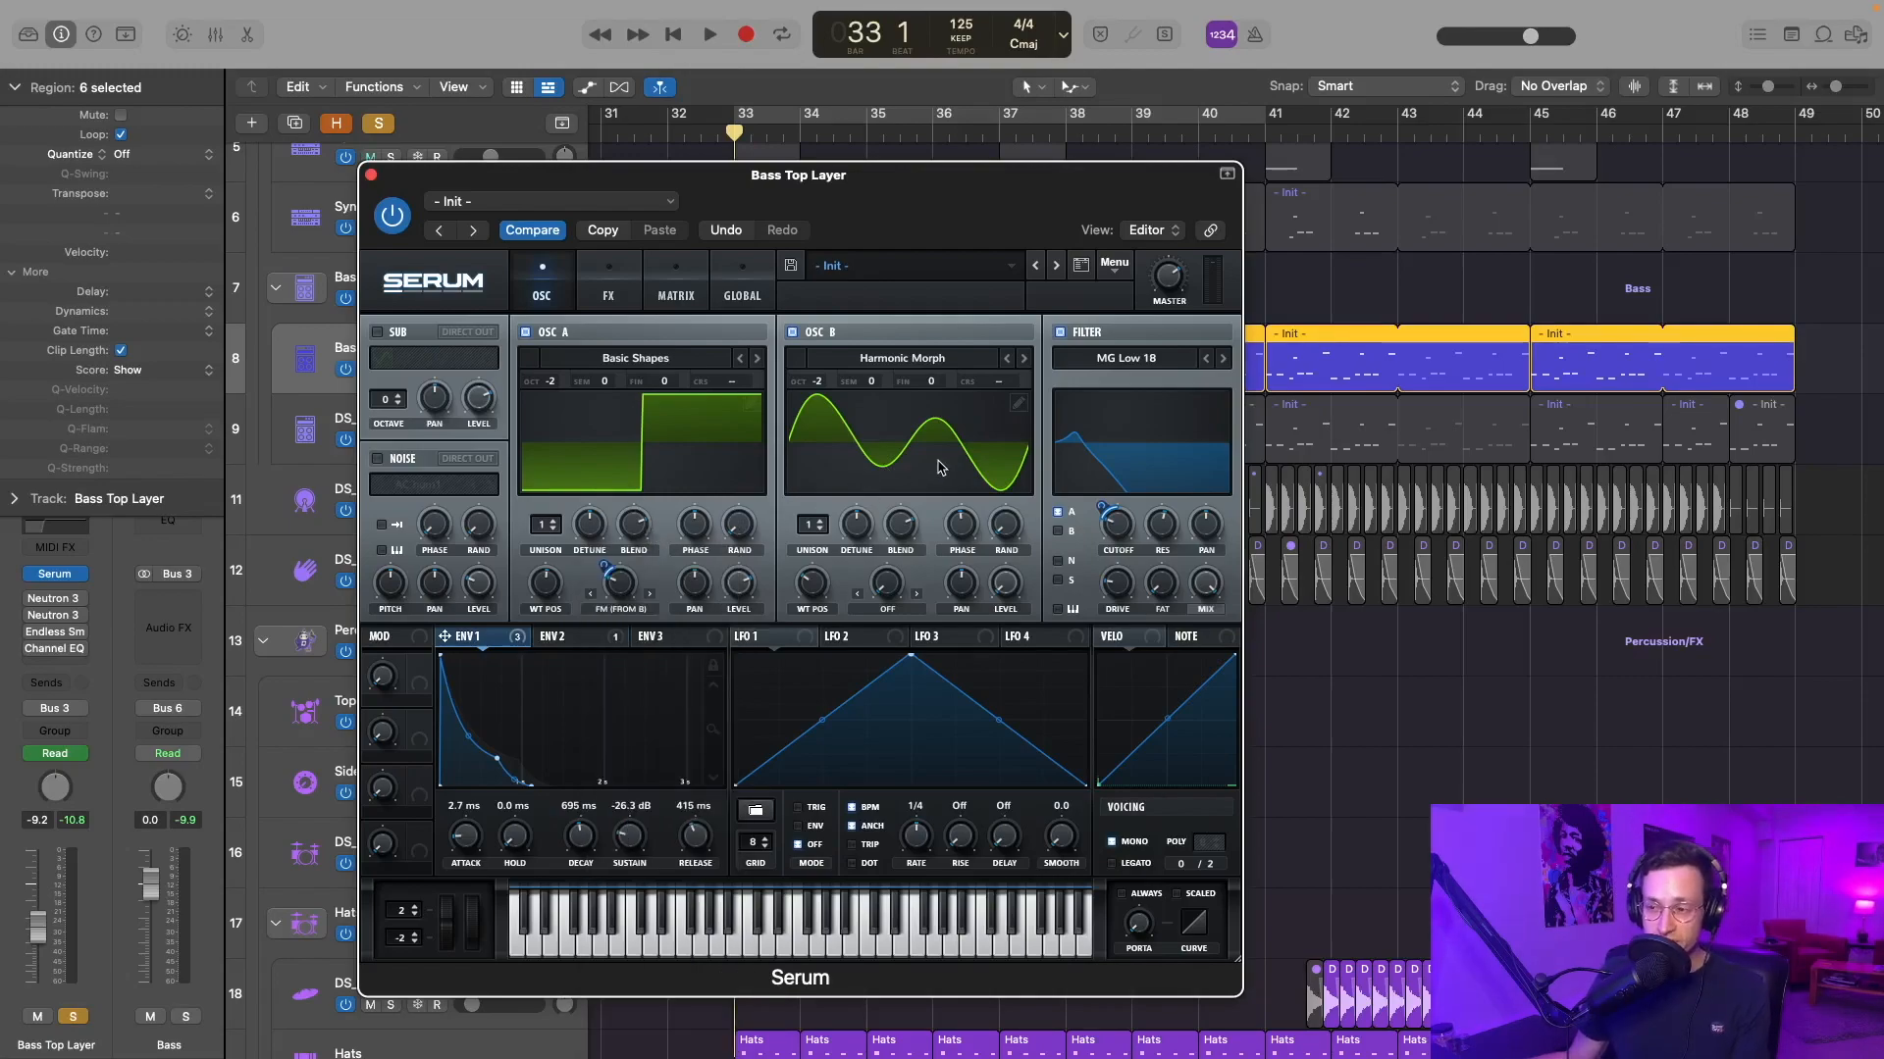
left_click(618, 586)
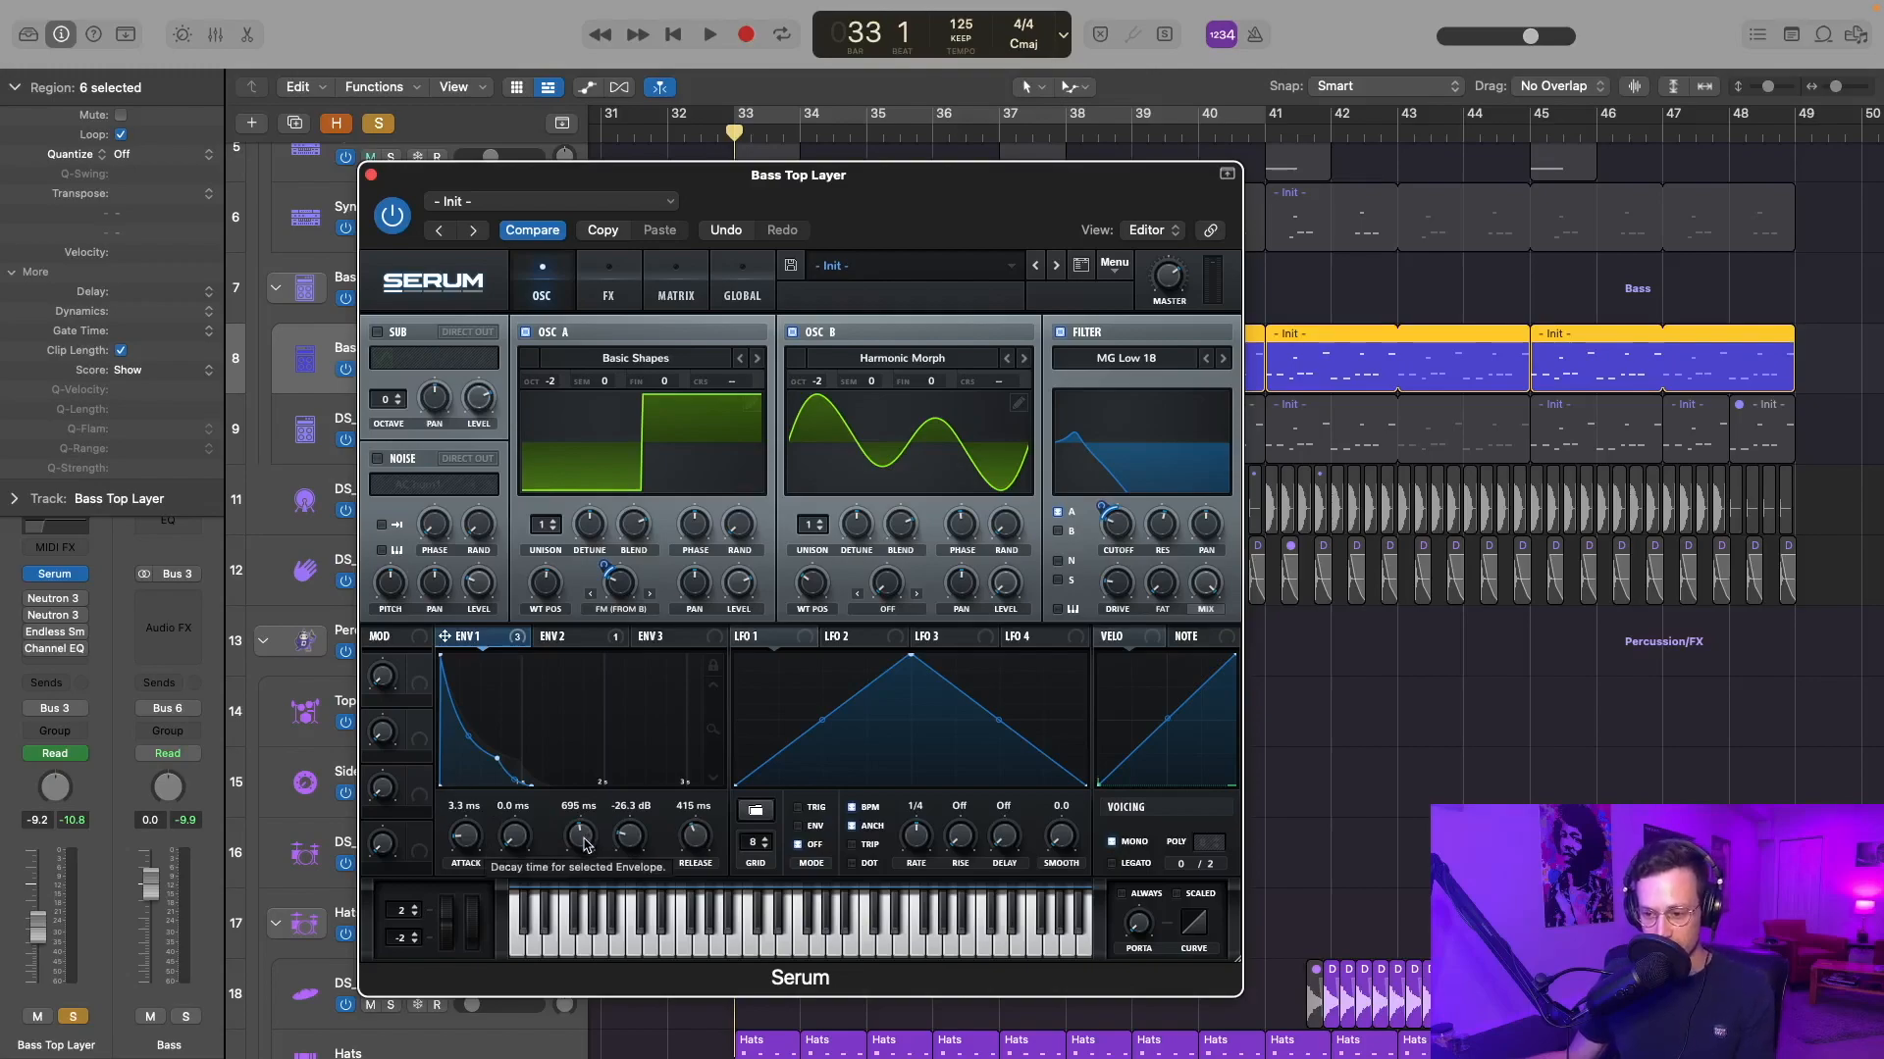
left_click_drag(471, 643, 620, 586)
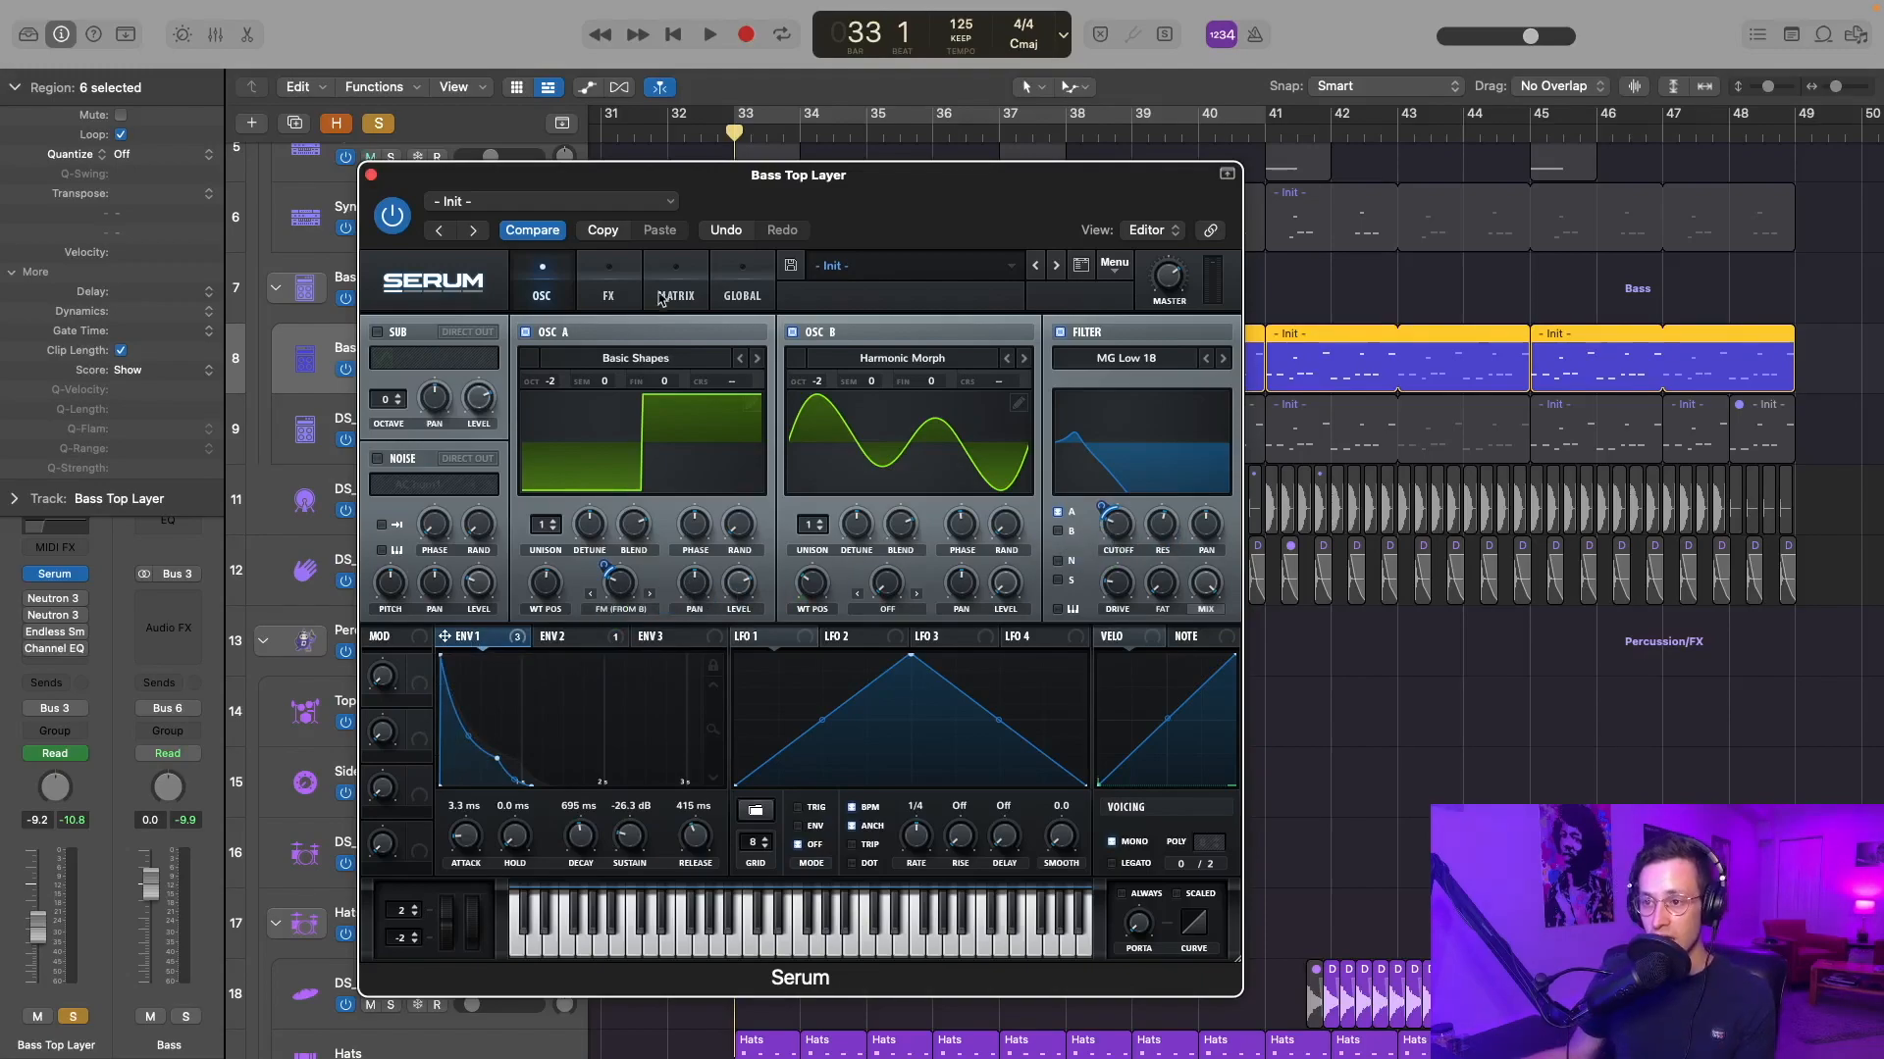
- Check the modulation matrix amounts for Env 1 to A Warp and Env 1 to Fil Cutoff
left_click(668, 290)
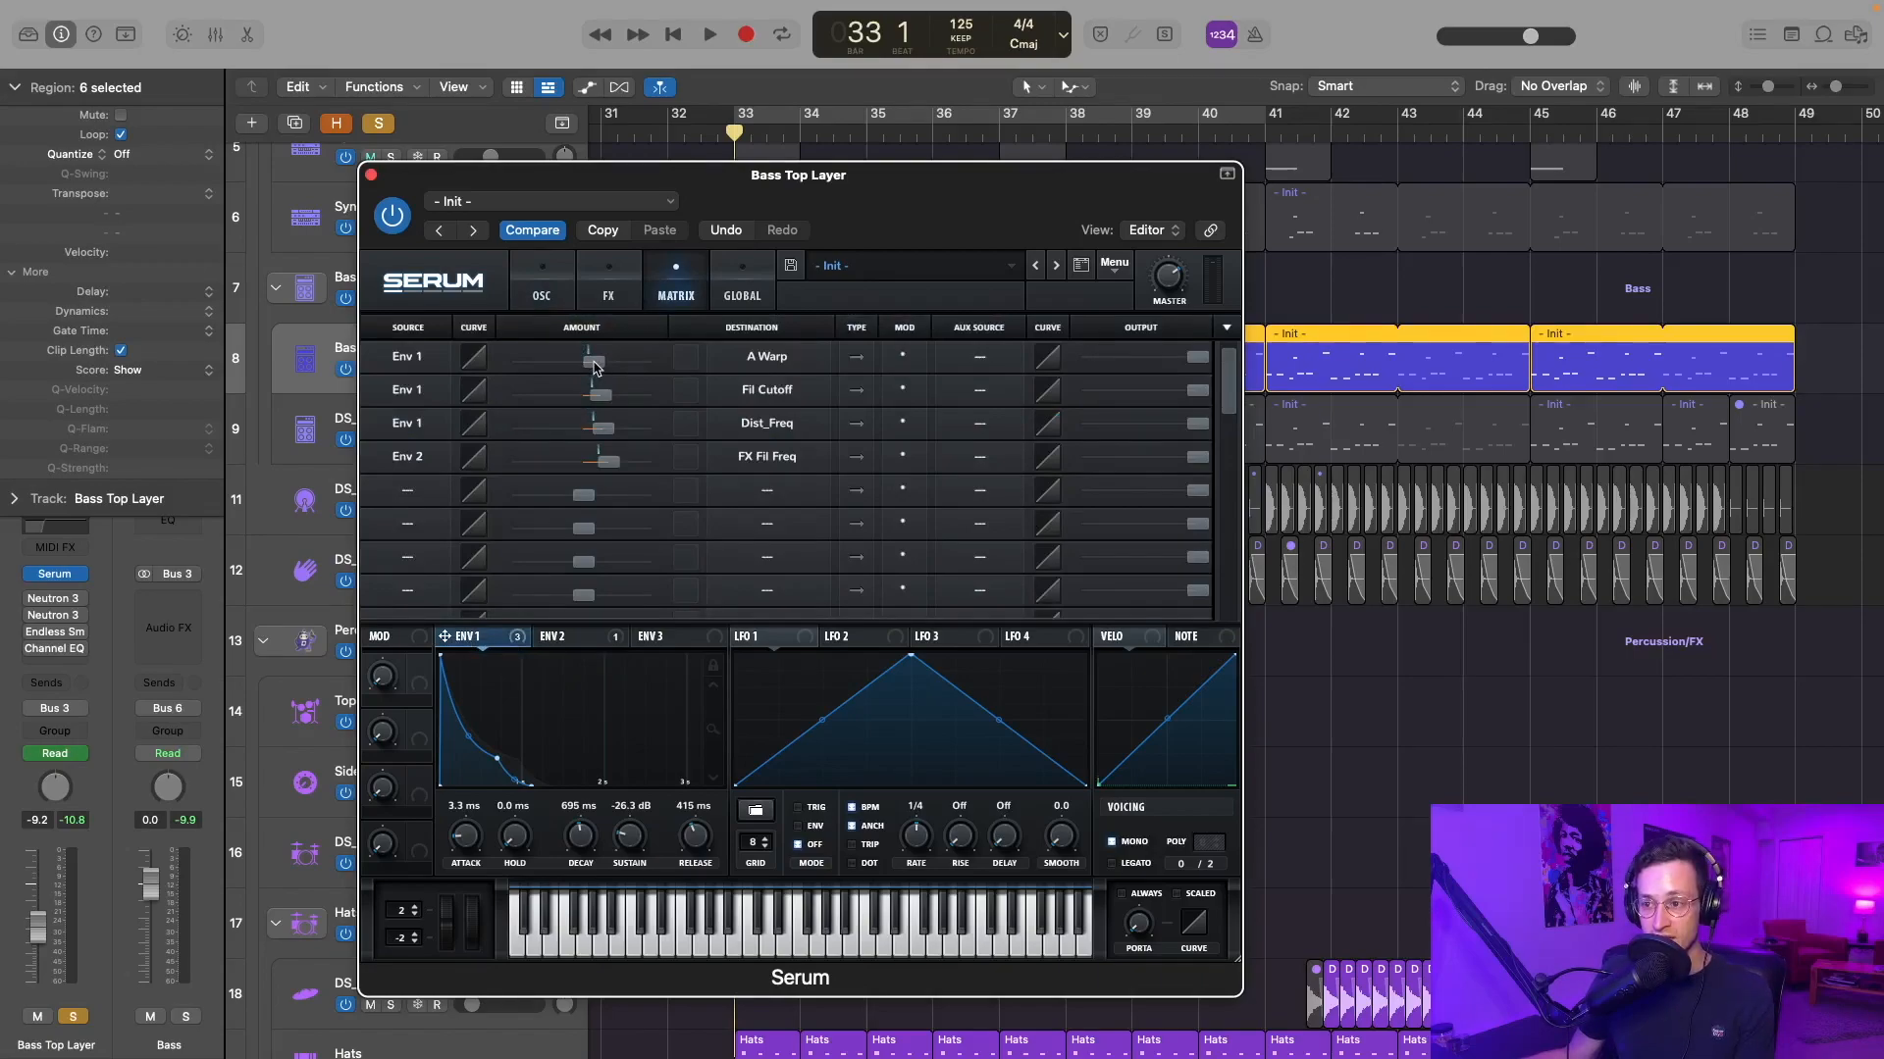
mouse_move(594, 368)
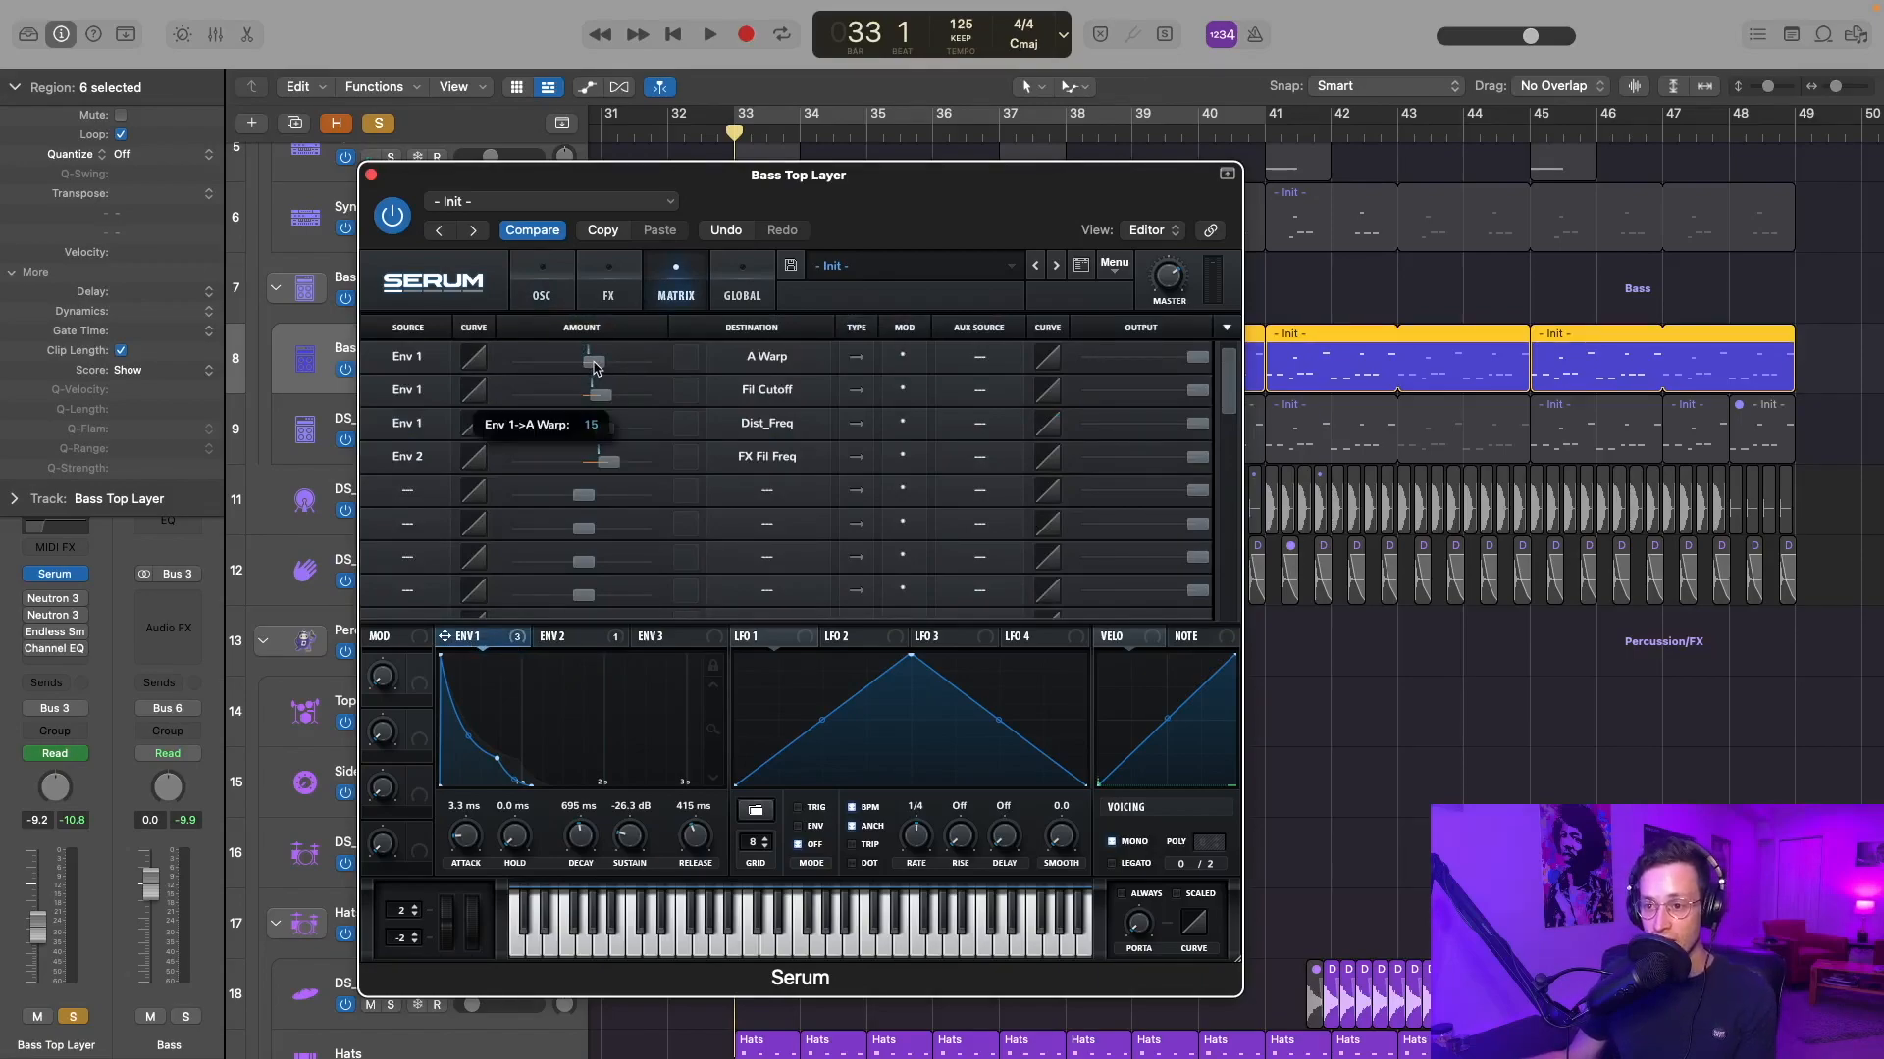
mouse_move(601, 400)
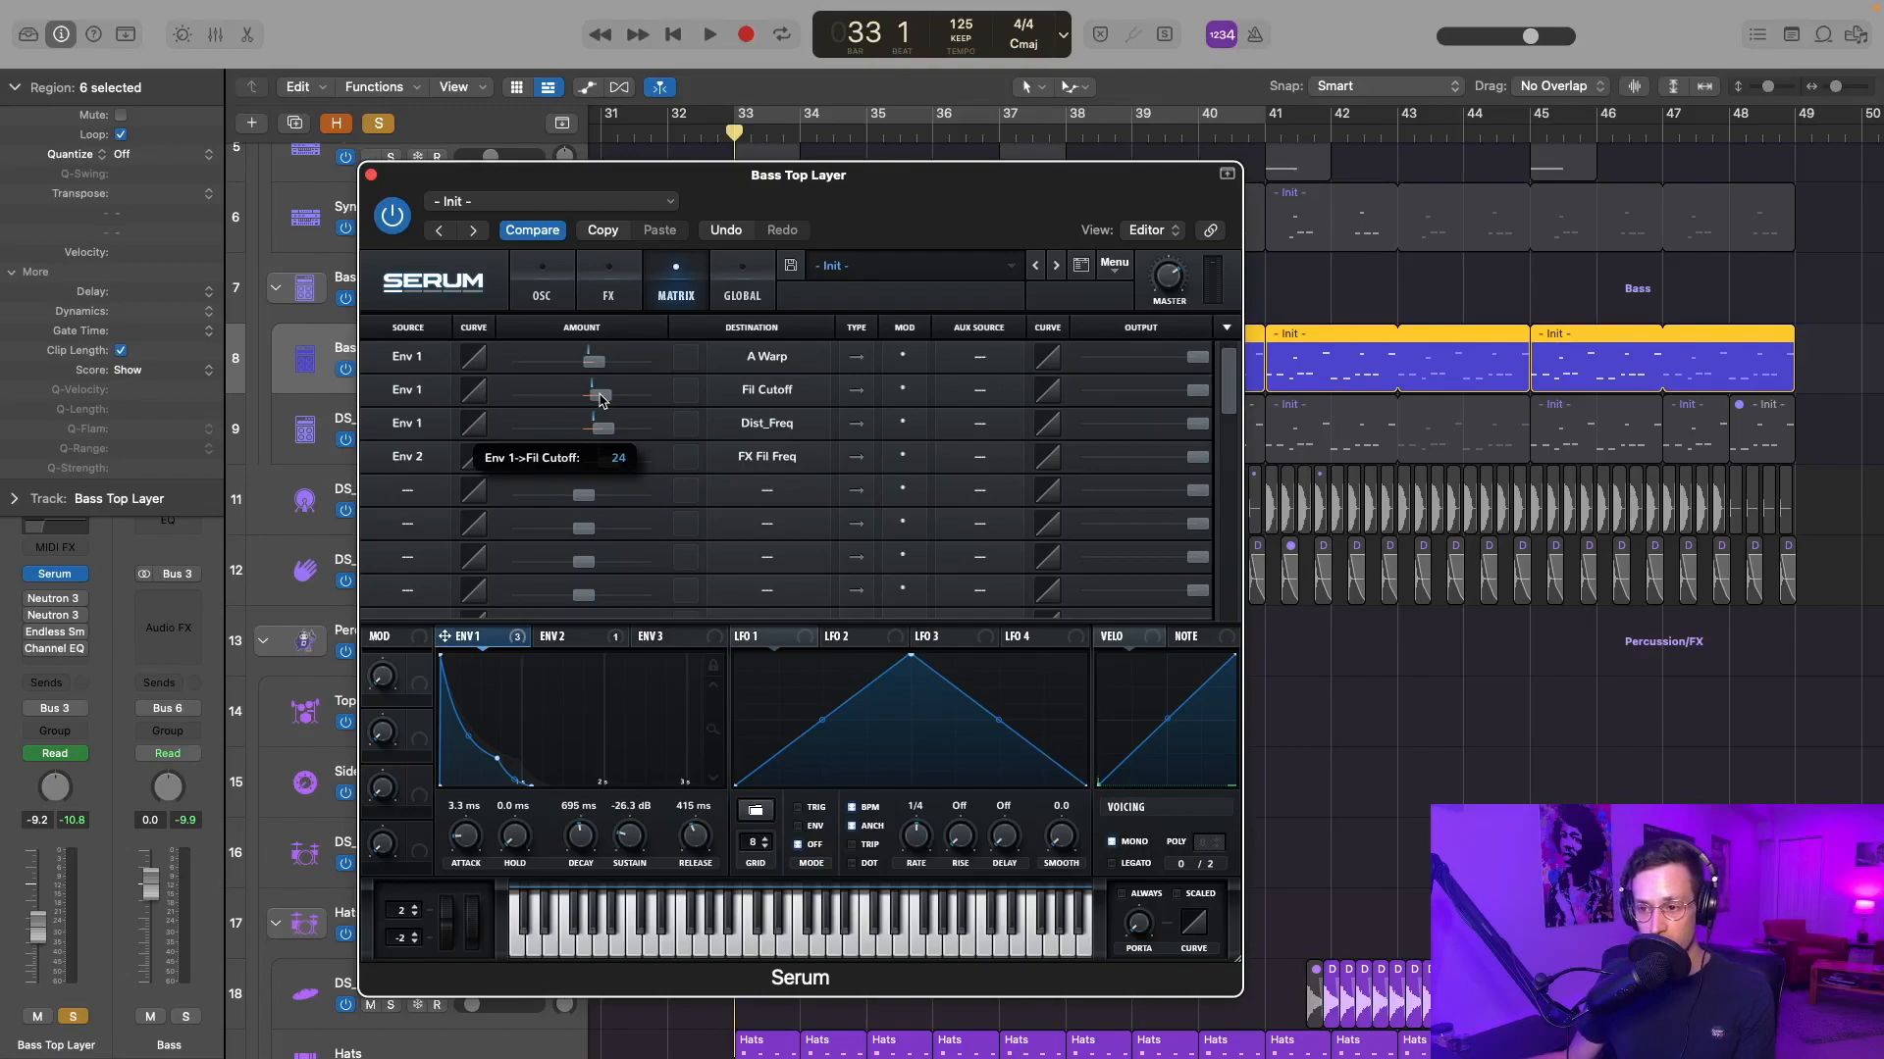
left_click(542, 282)
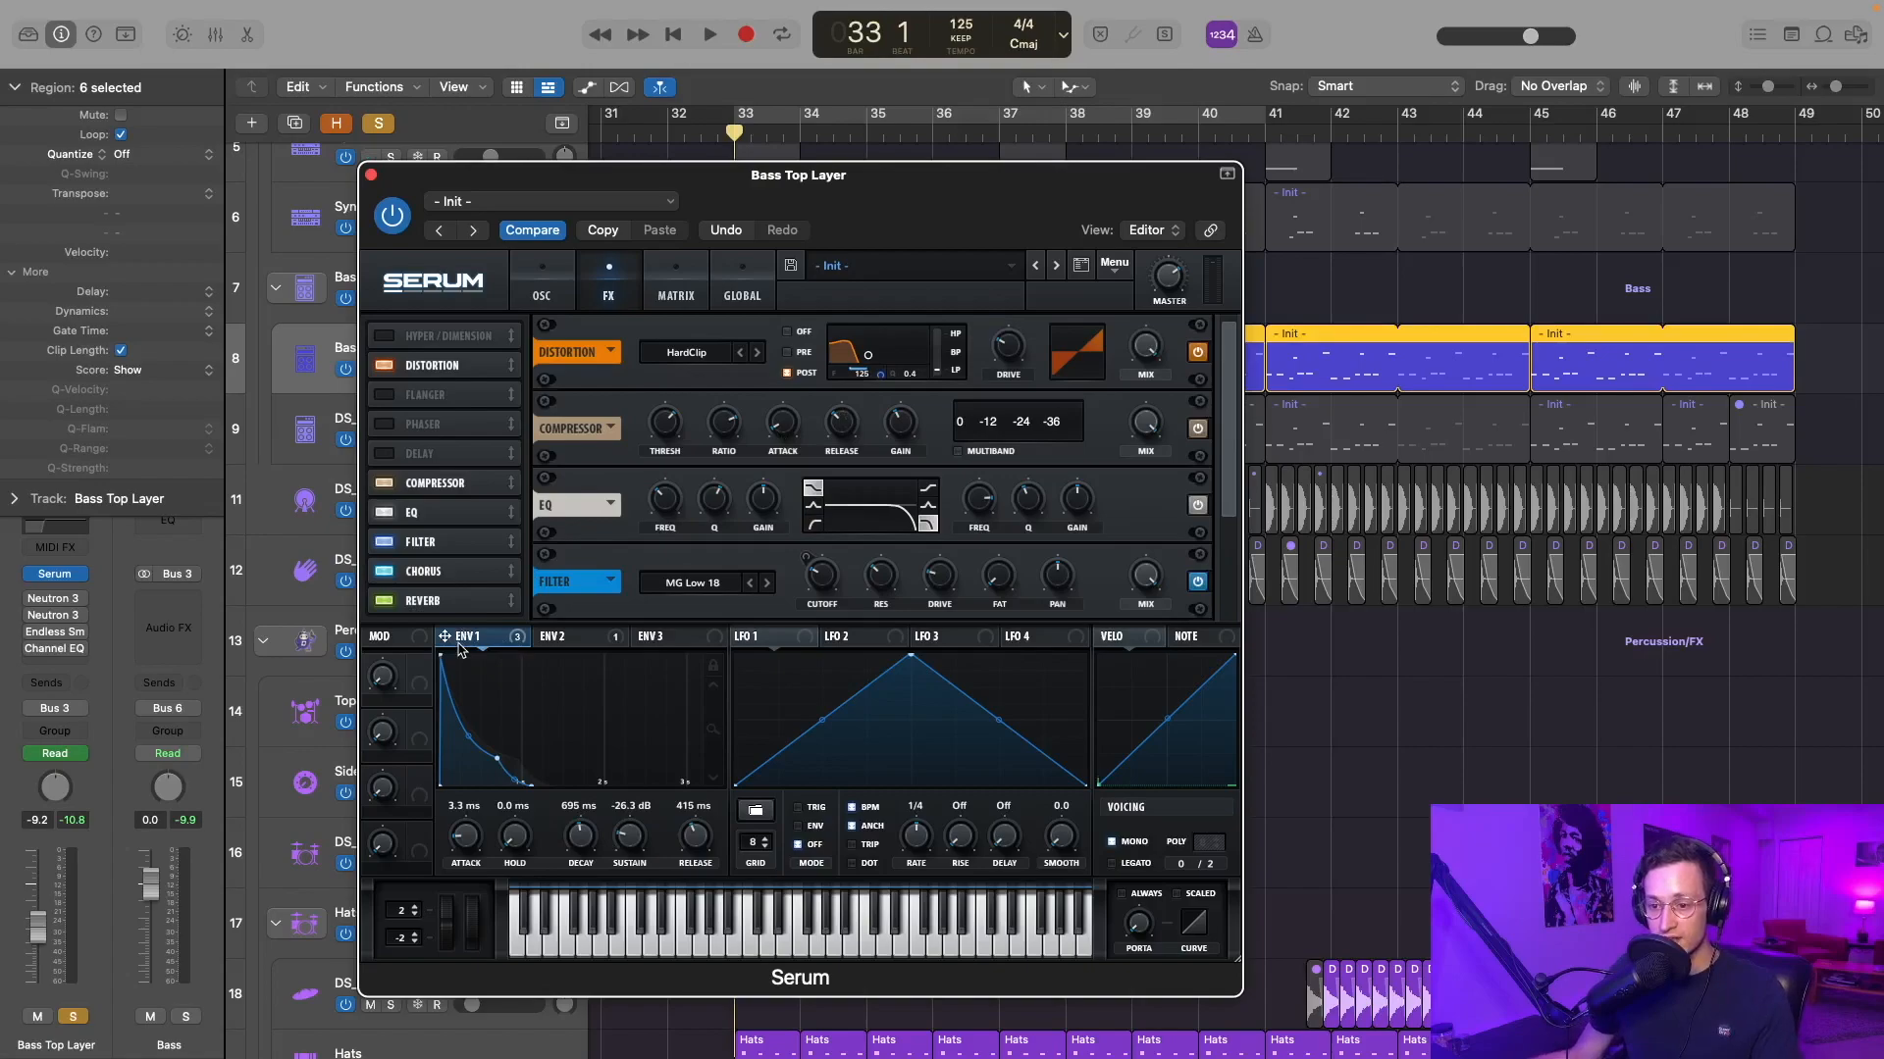
- Assign Env 1 to the distortion effect's filter frequency and check its amount in the modulation matrix
left_click_drag(458, 645, 859, 381)
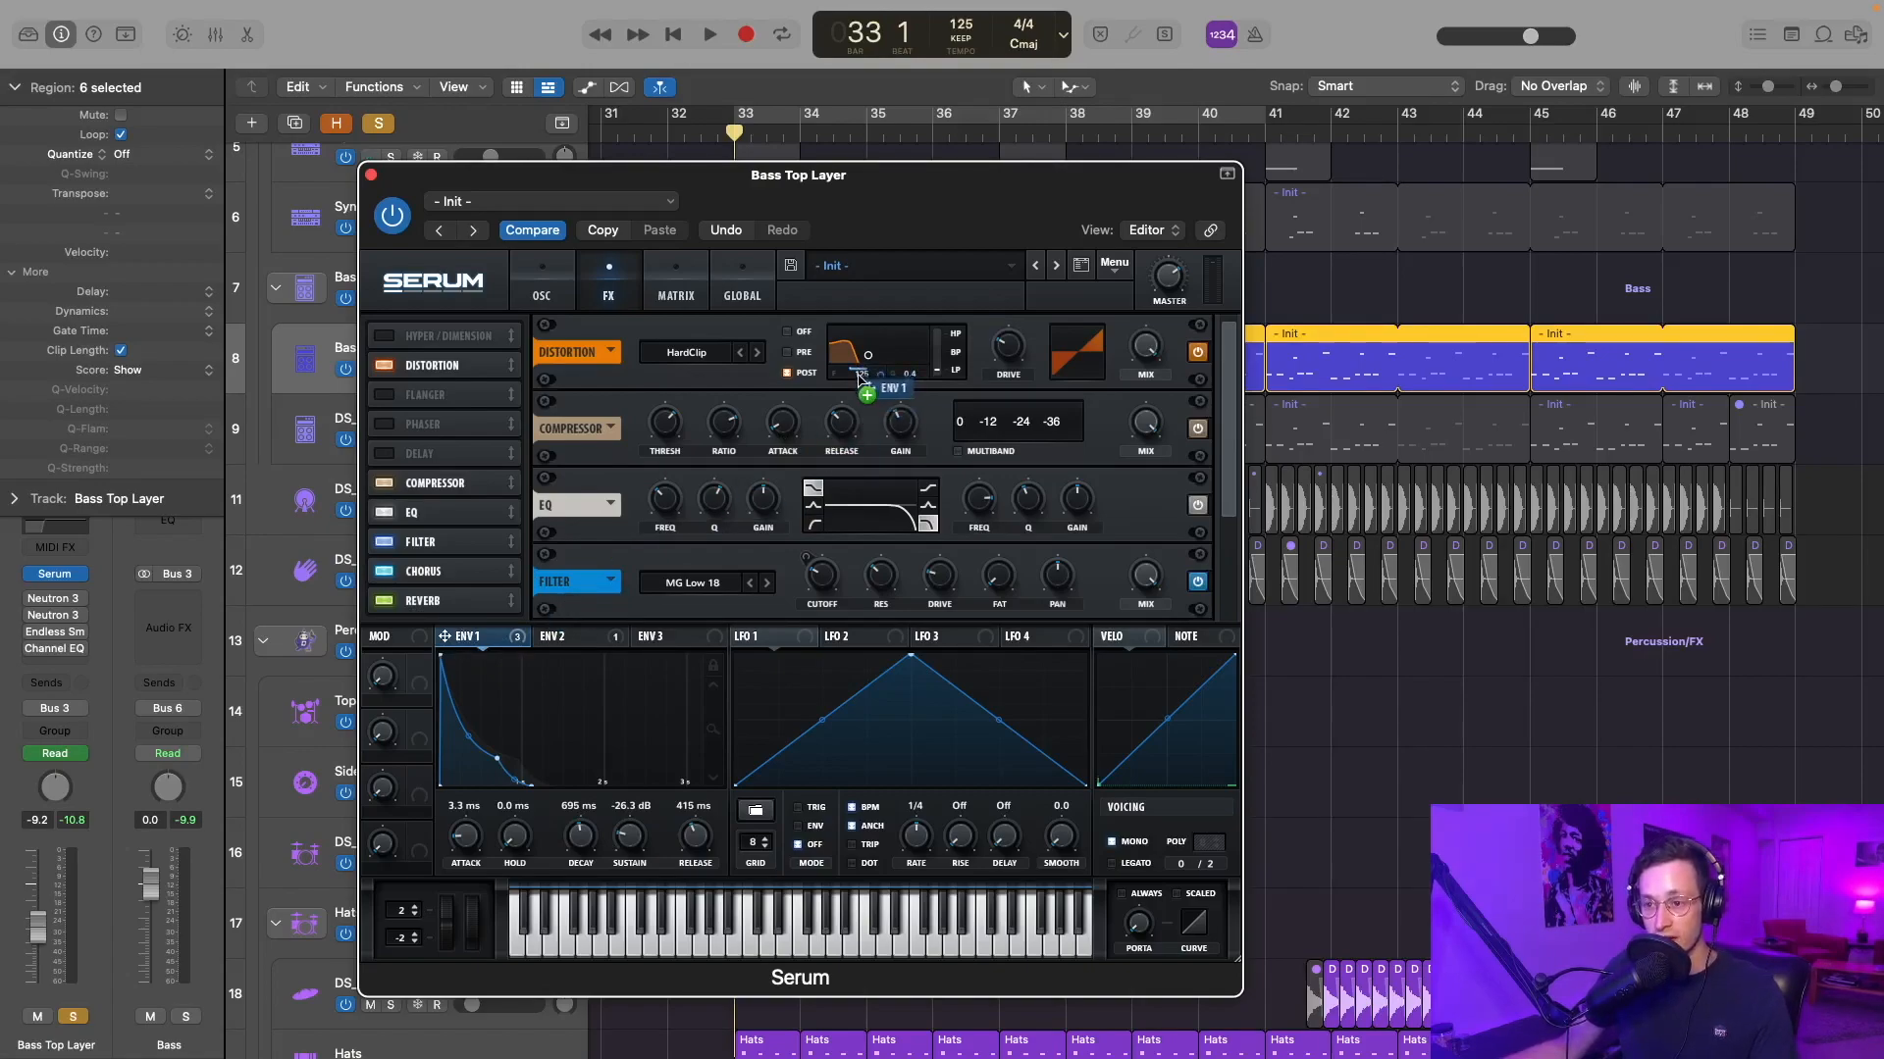
left_click_drag(859, 381, 859, 380)
left_click(676, 285)
mouse_move(603, 435)
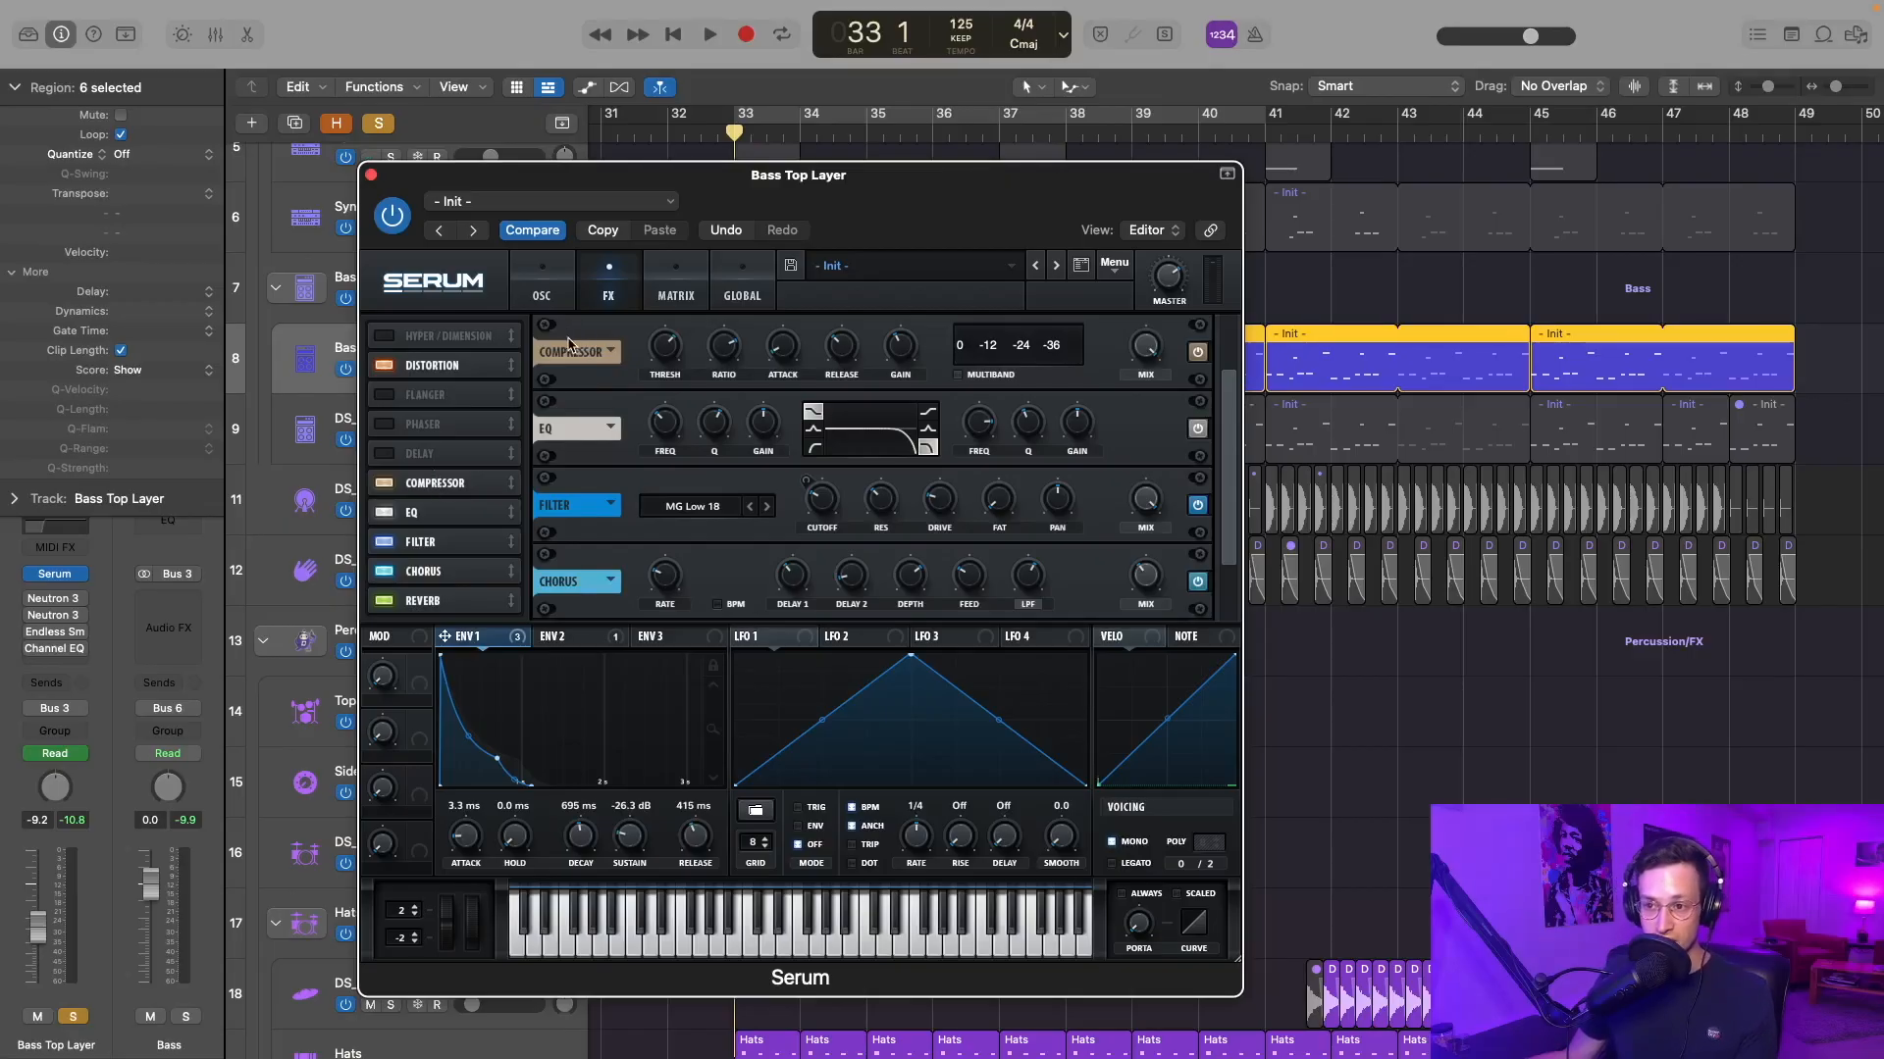
- Assign Env 2 to the cutoff of the MG Low 18 effects filter and check its amount in the modulation matrix
left_click(457, 516)
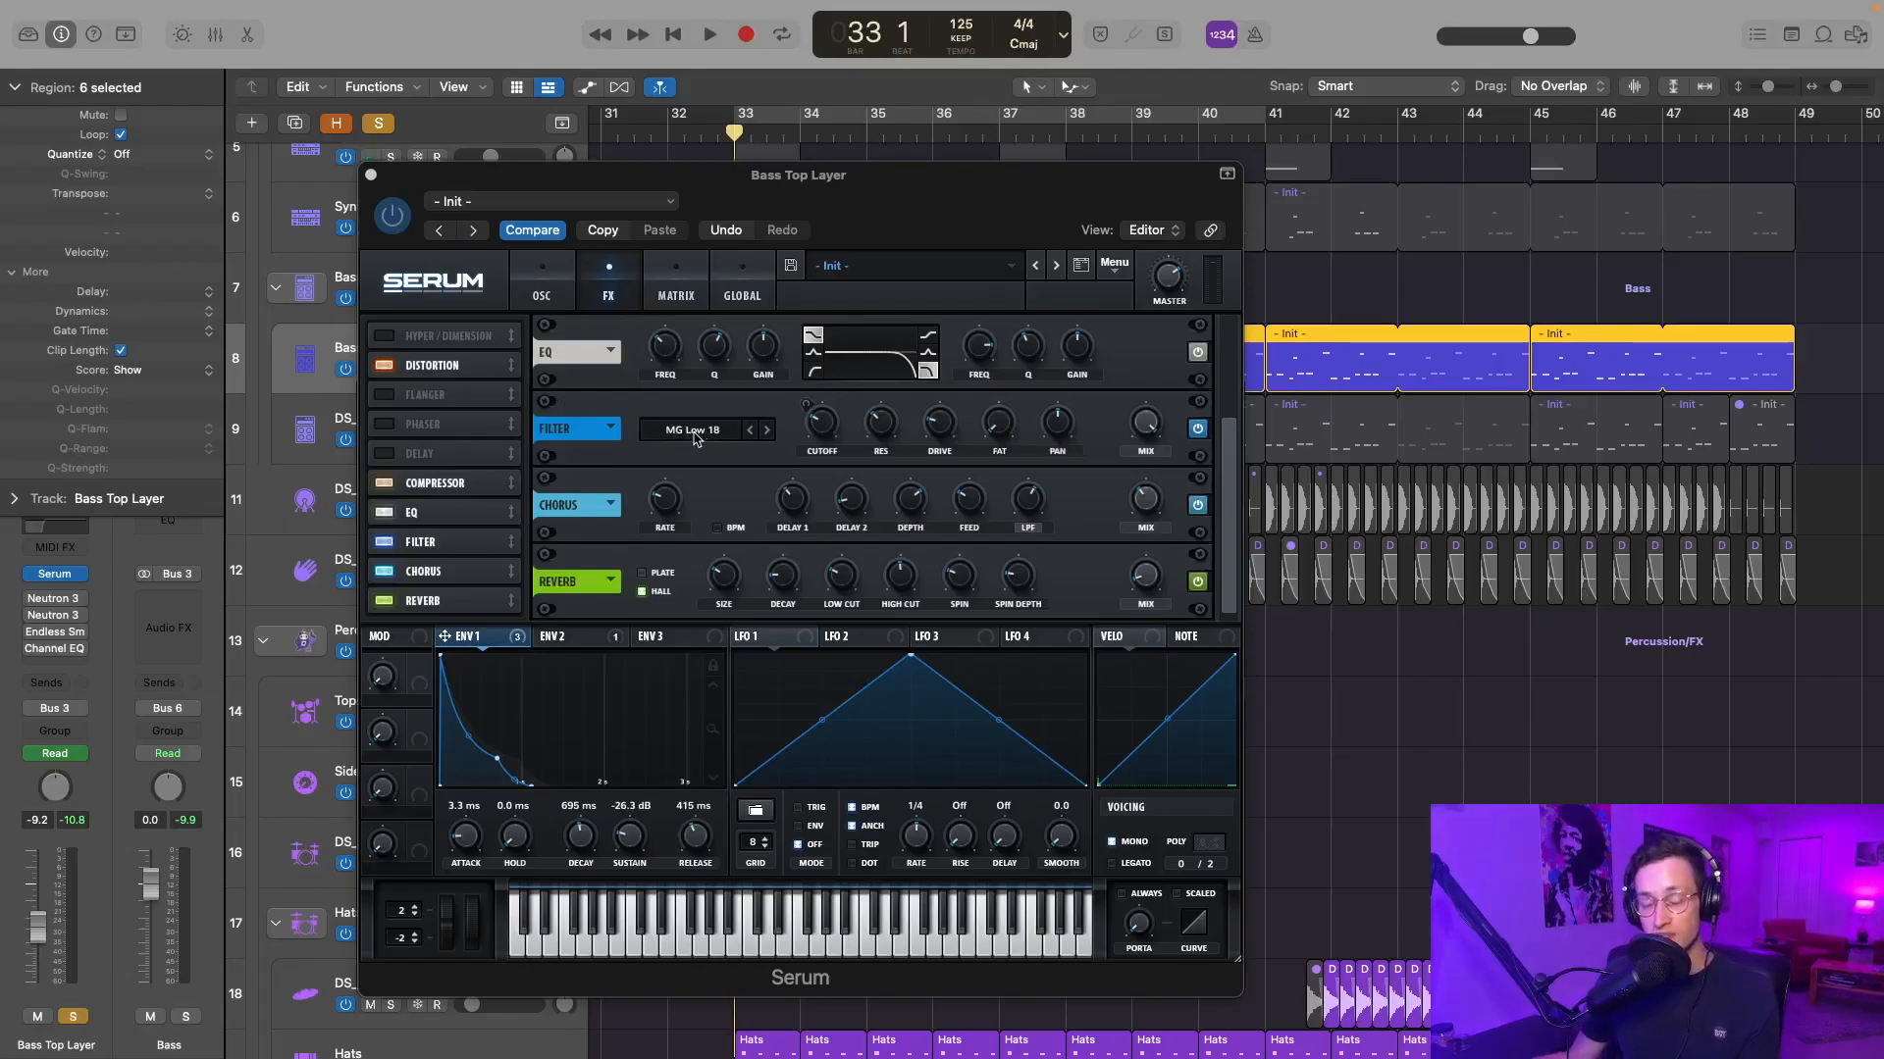
left_click(824, 427)
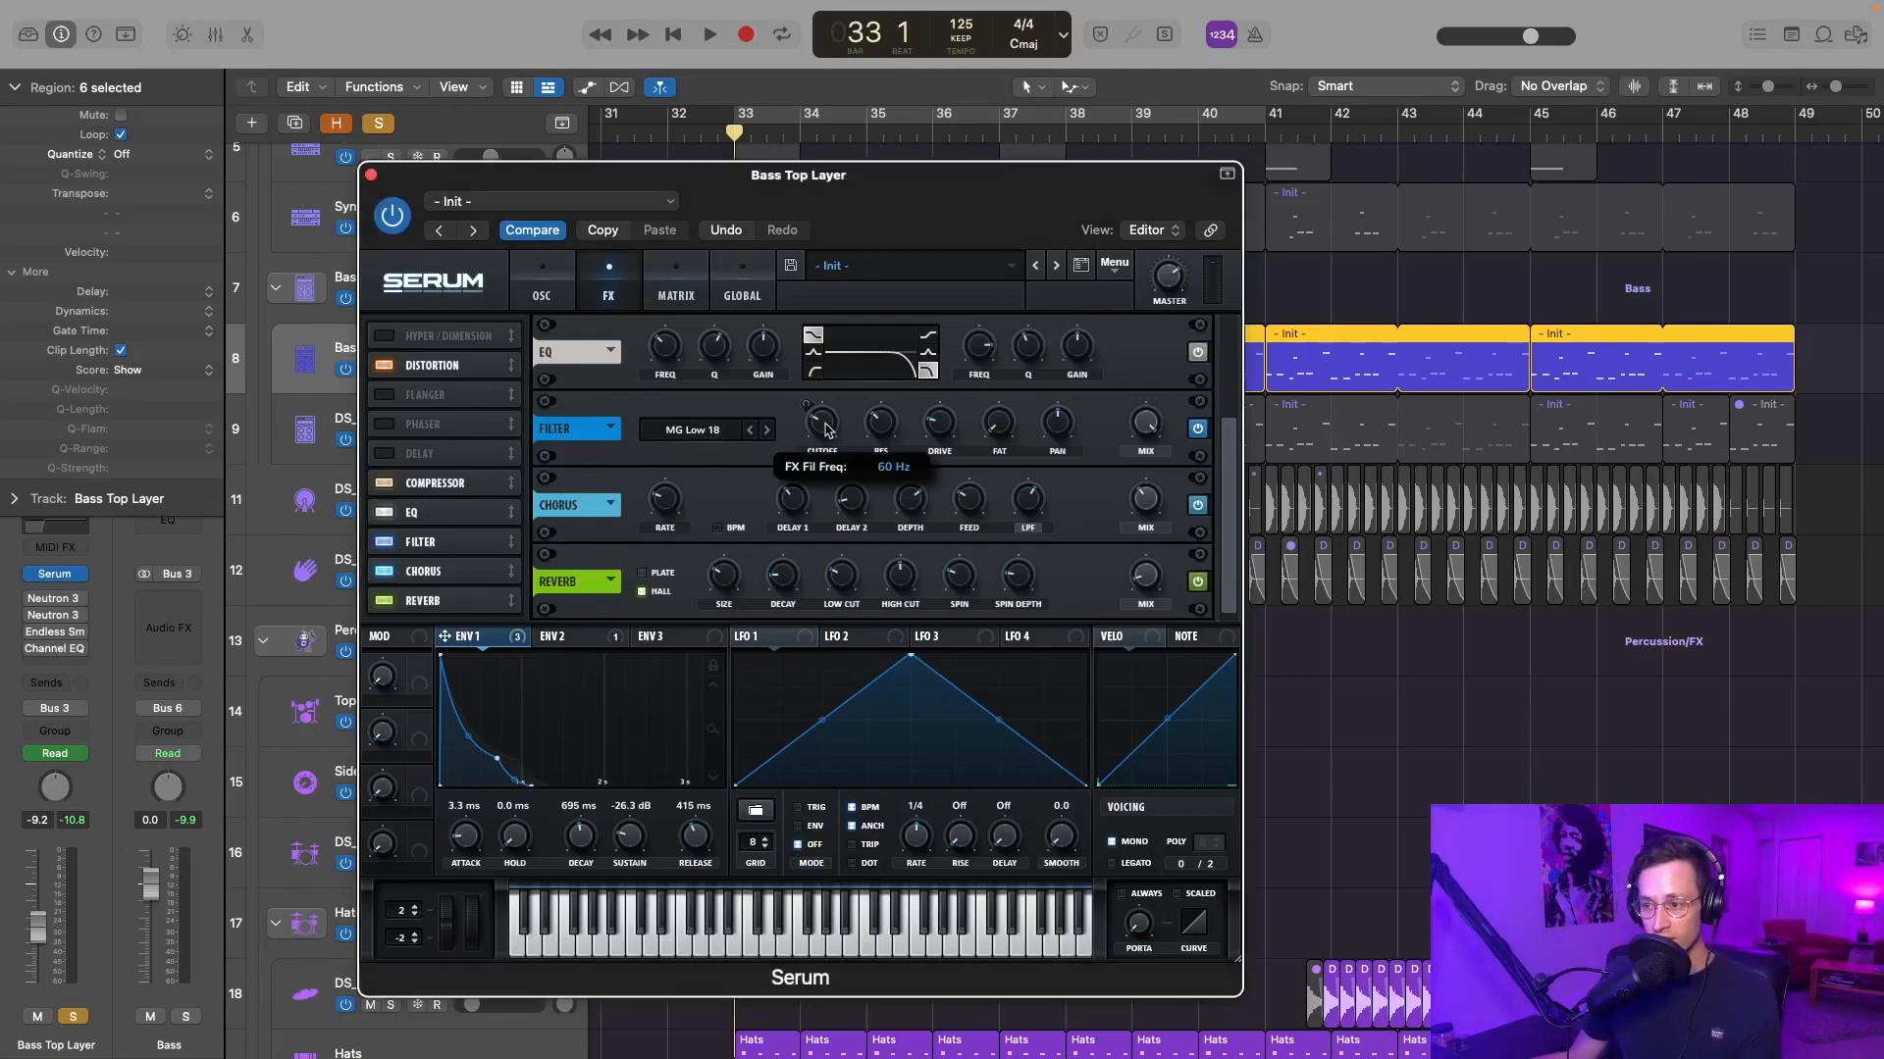
left_click(557, 637)
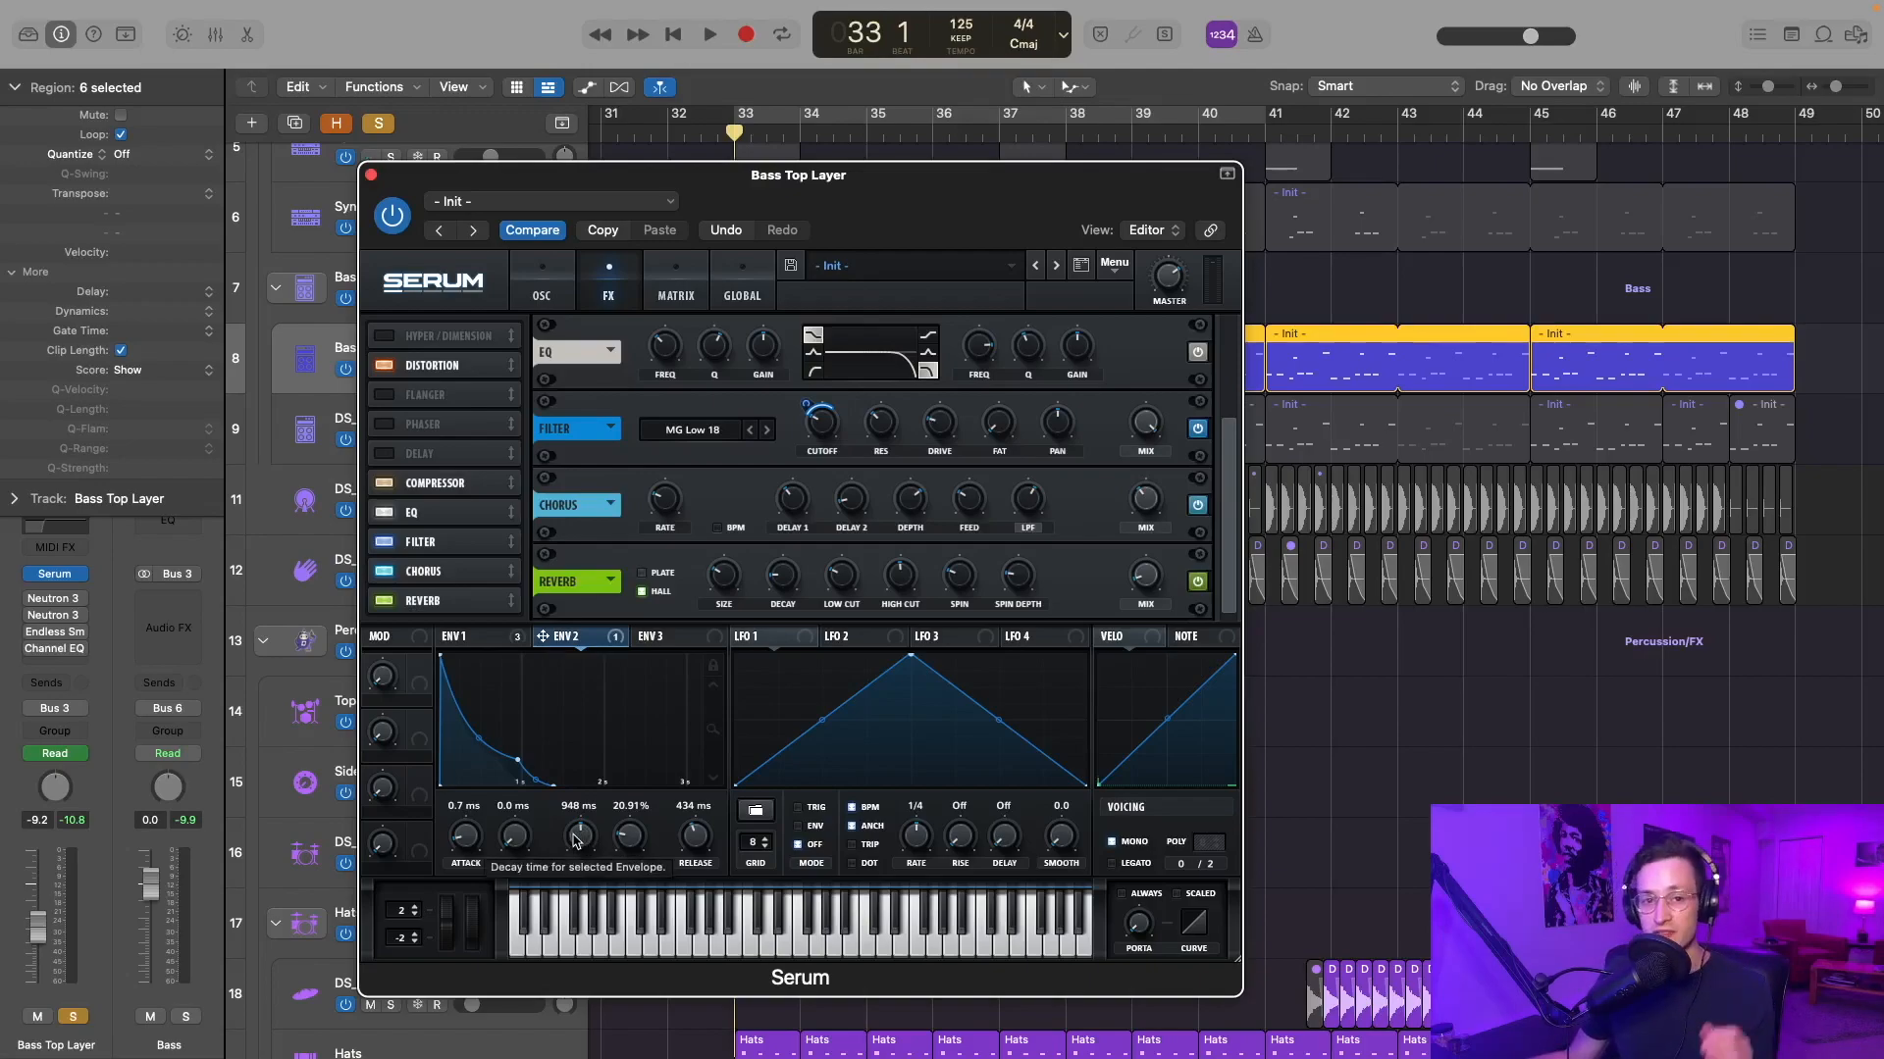
left_click_drag(556, 648, 818, 431)
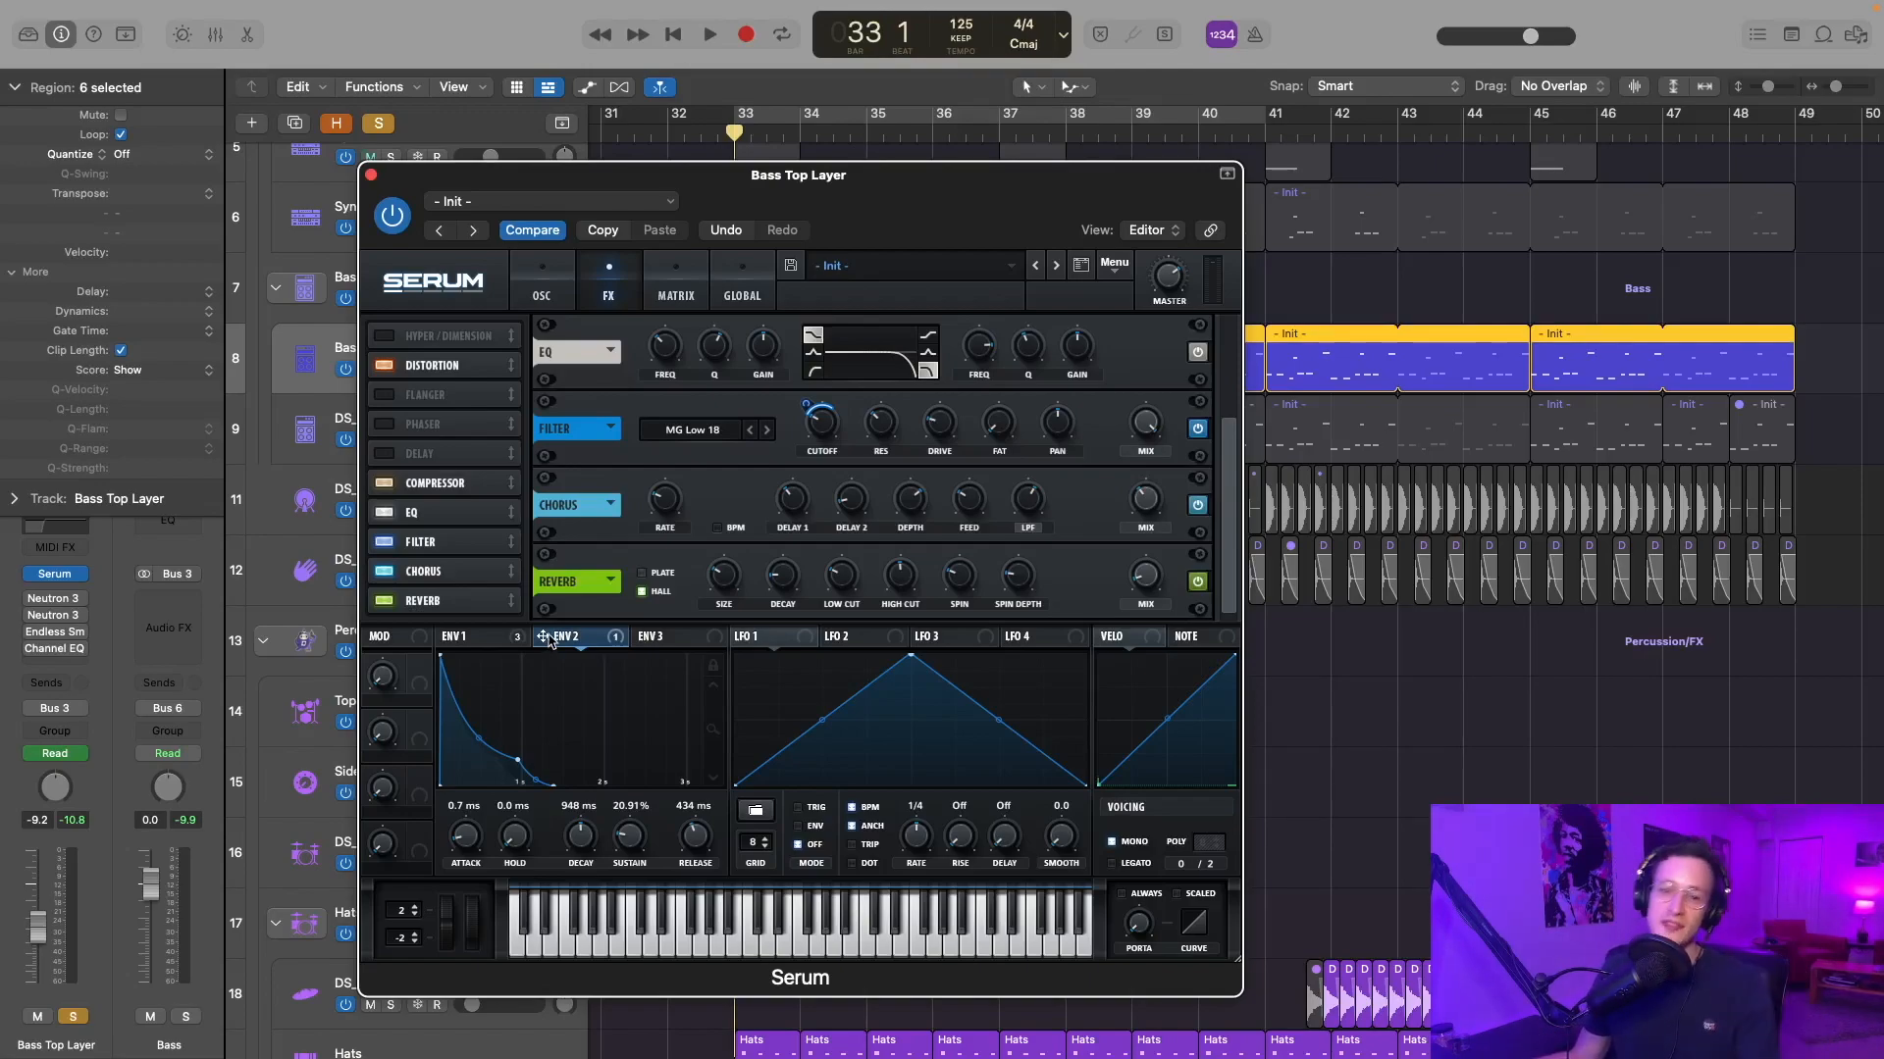
left_click(674, 285)
mouse_move(610, 468)
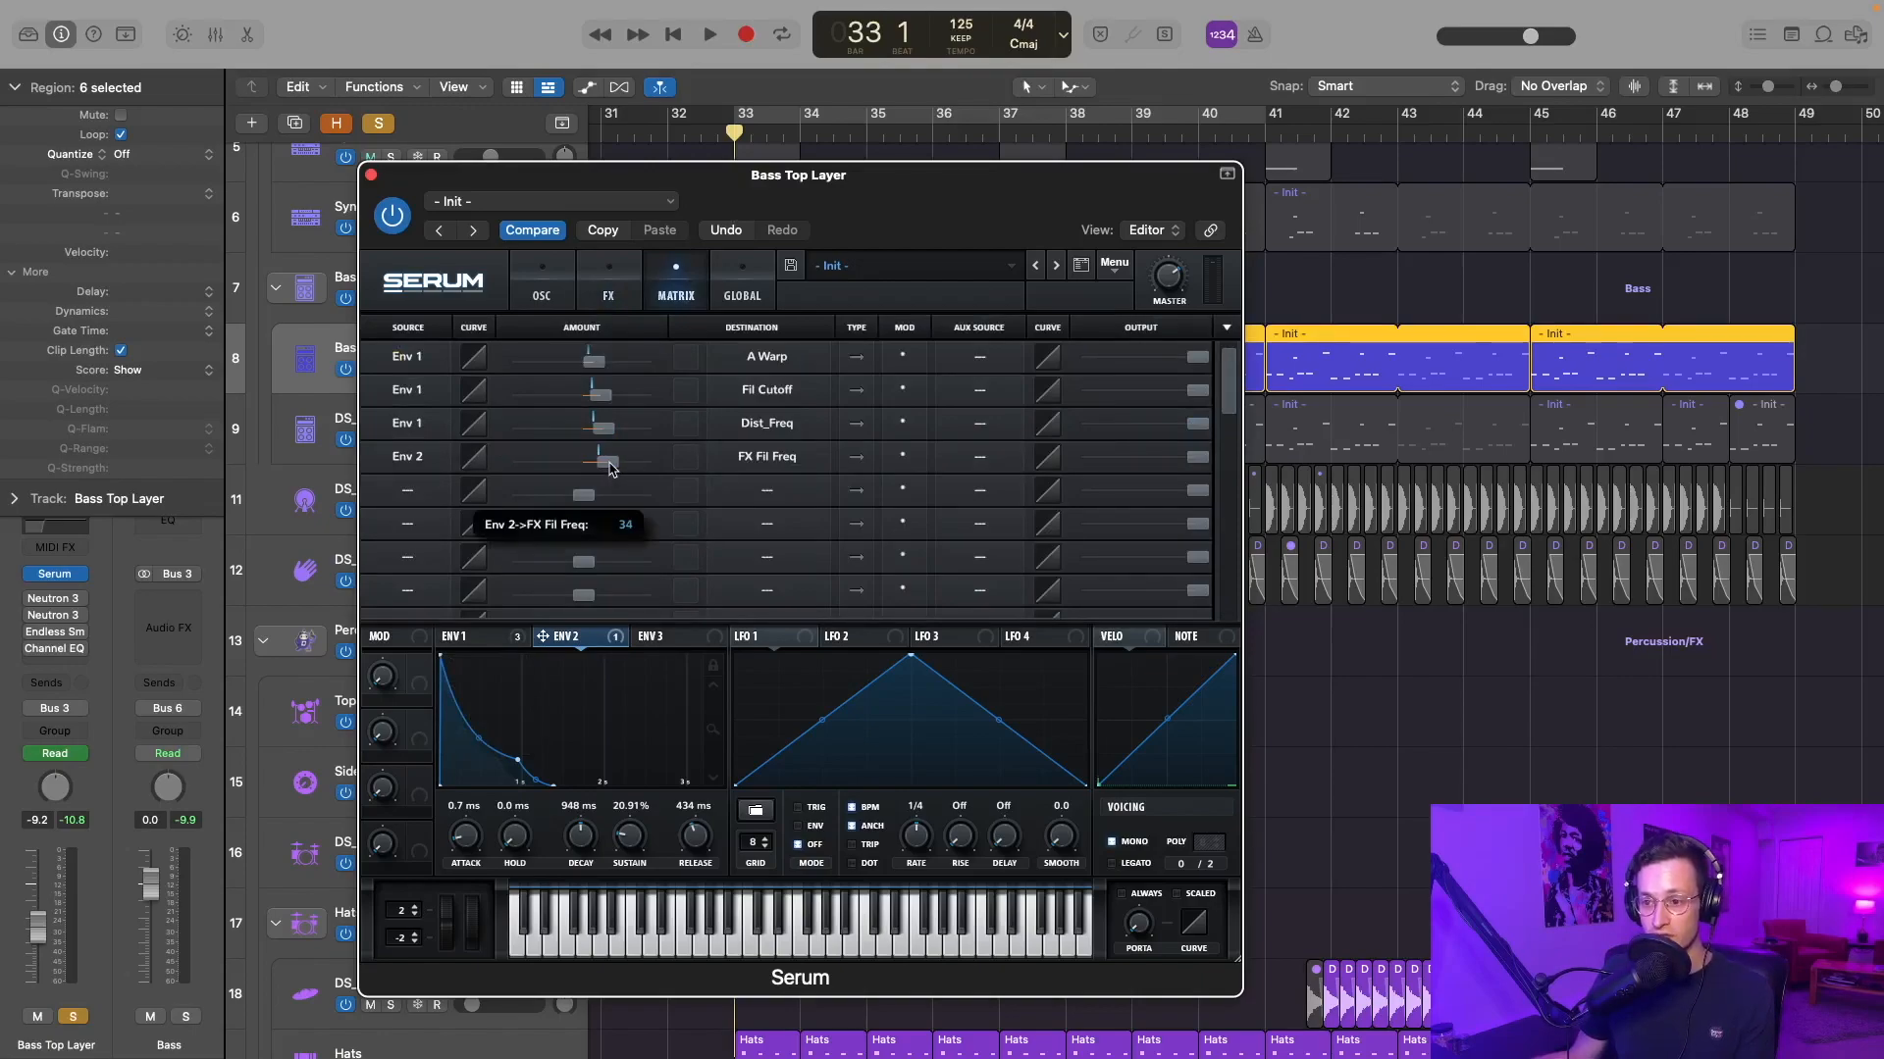
- Inspect the effects filter's drive and the reverb's low cut settings
left_click(608, 285)
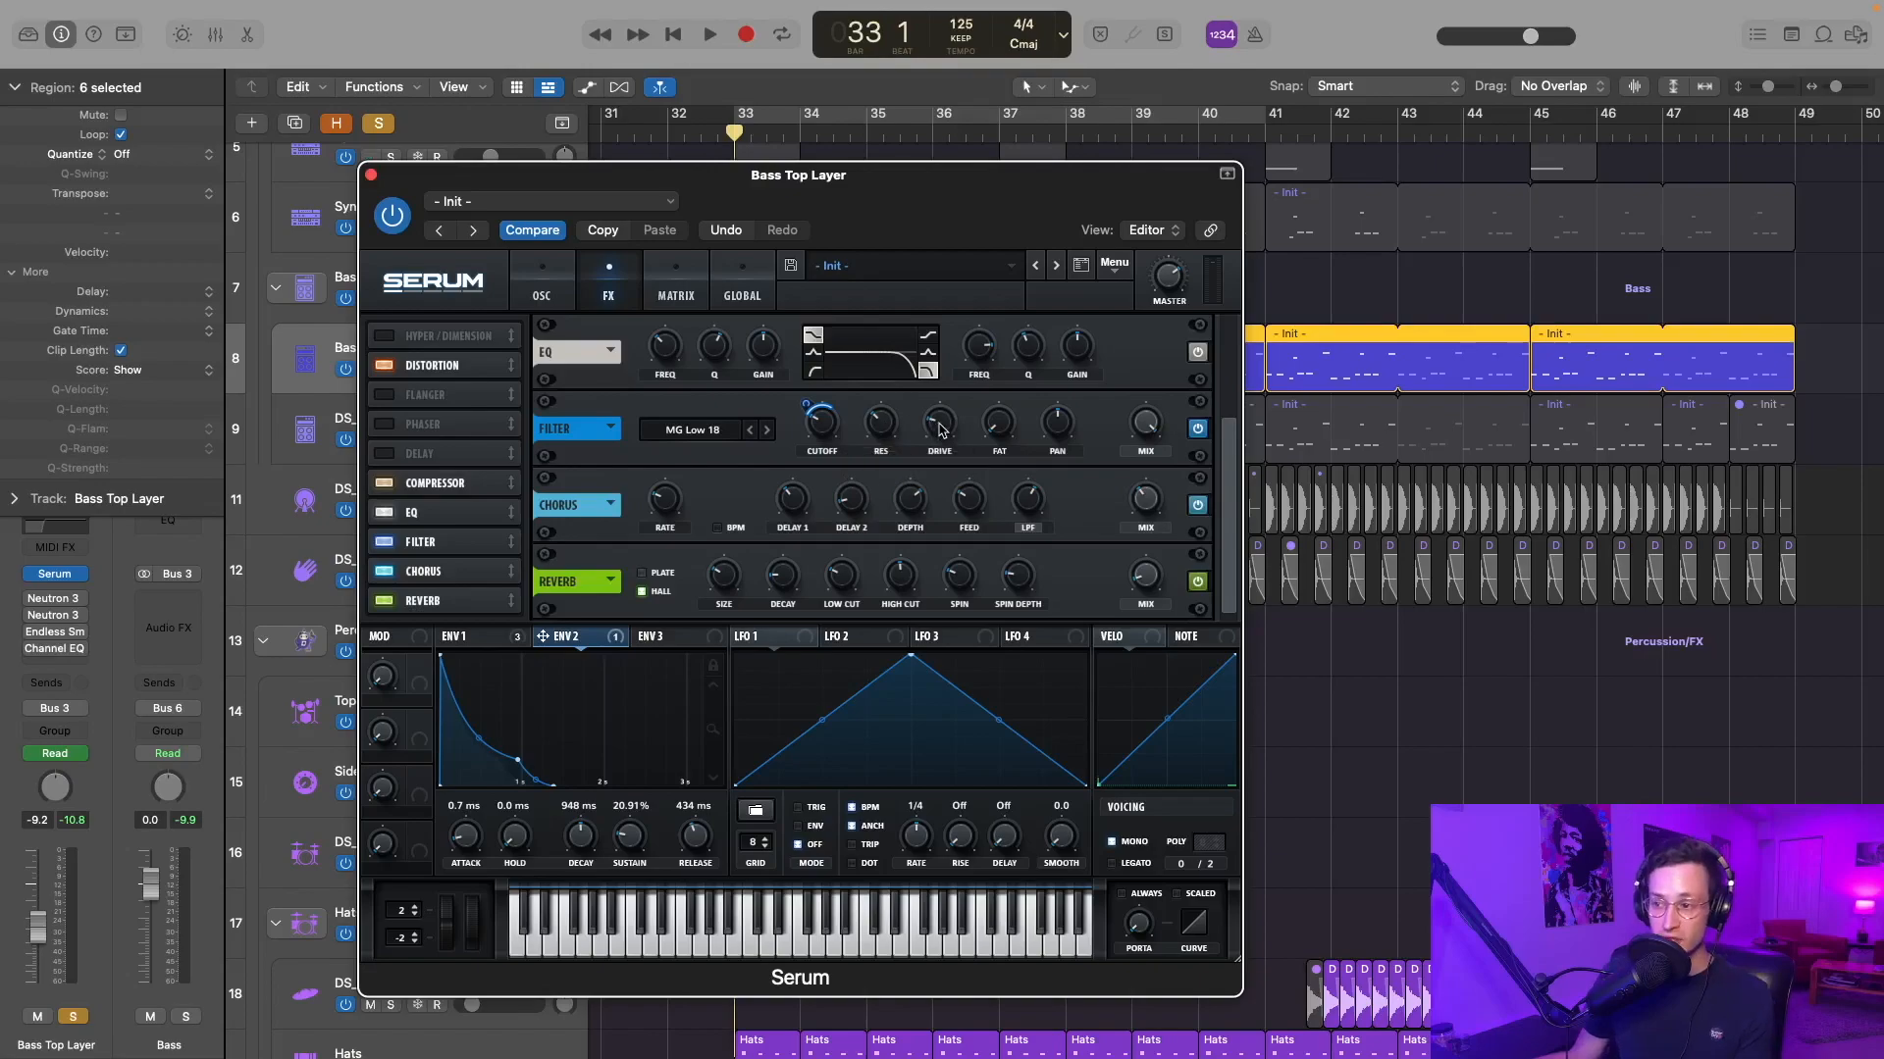
mouse_move(939, 428)
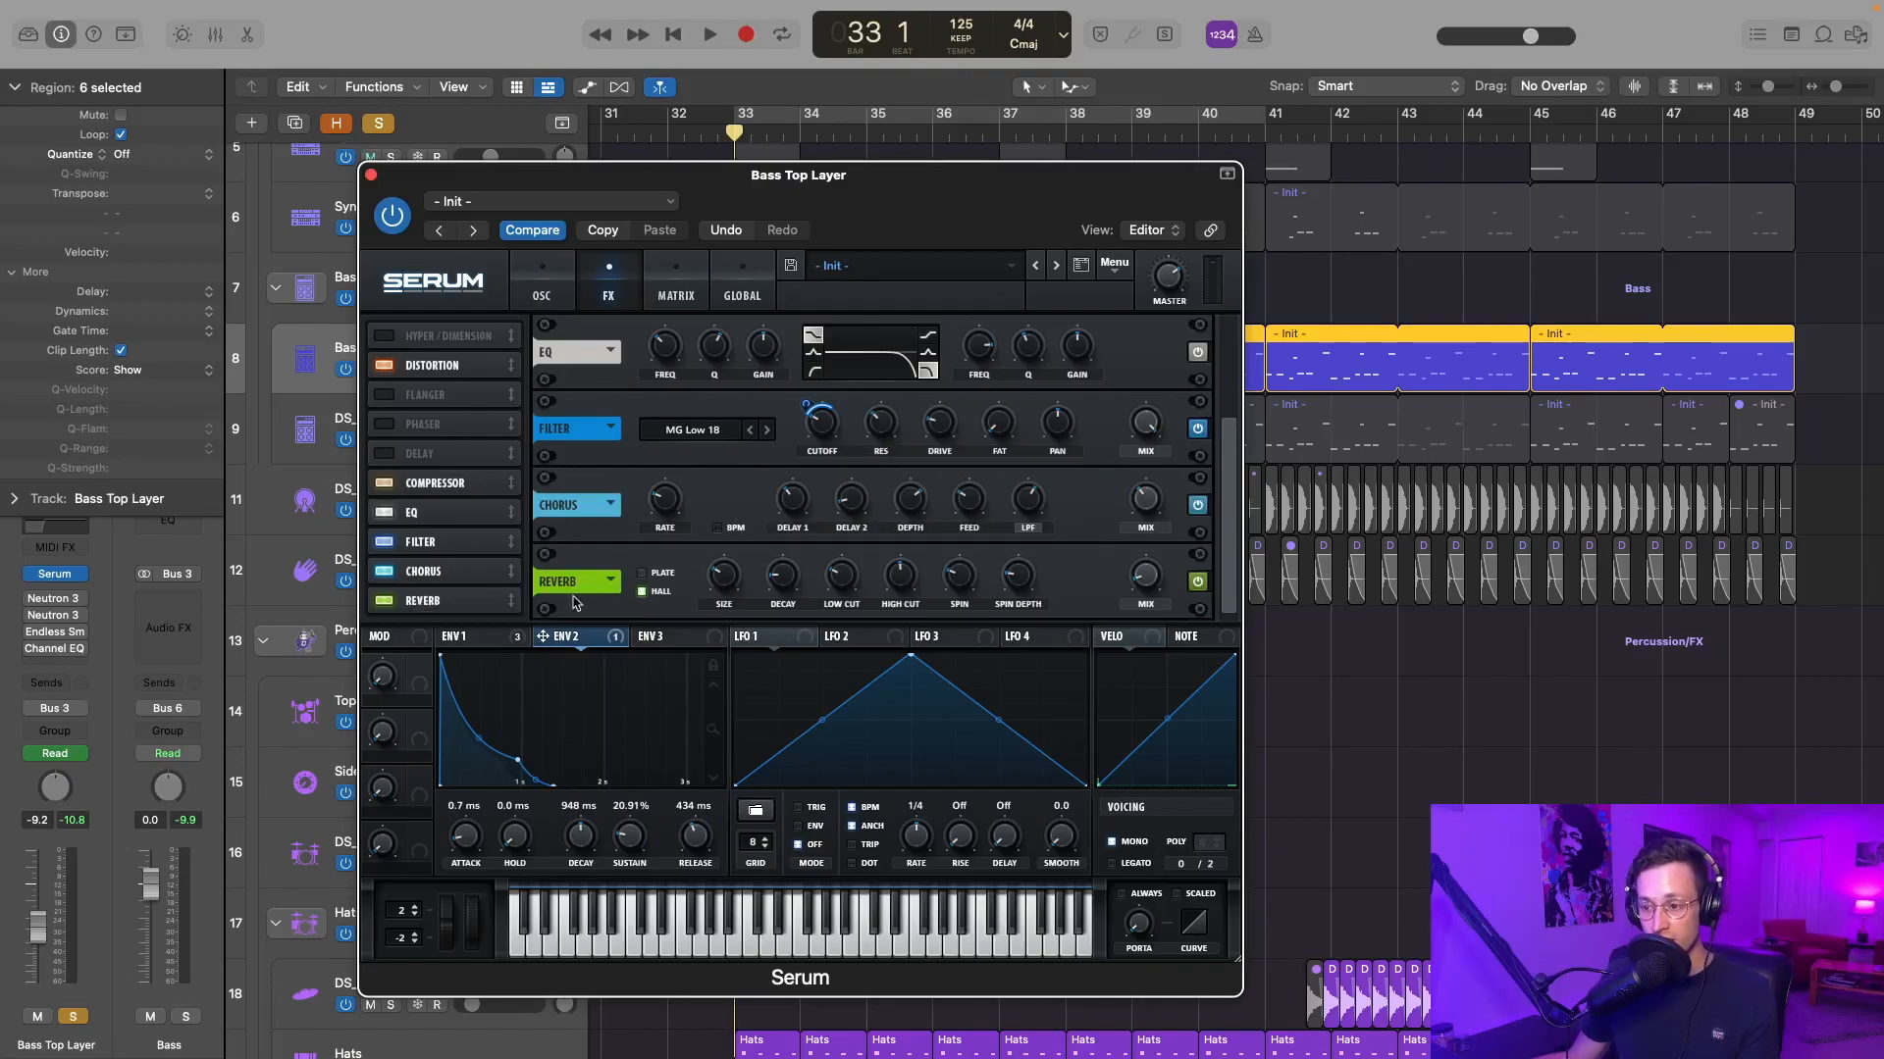
mouse_move(840, 581)
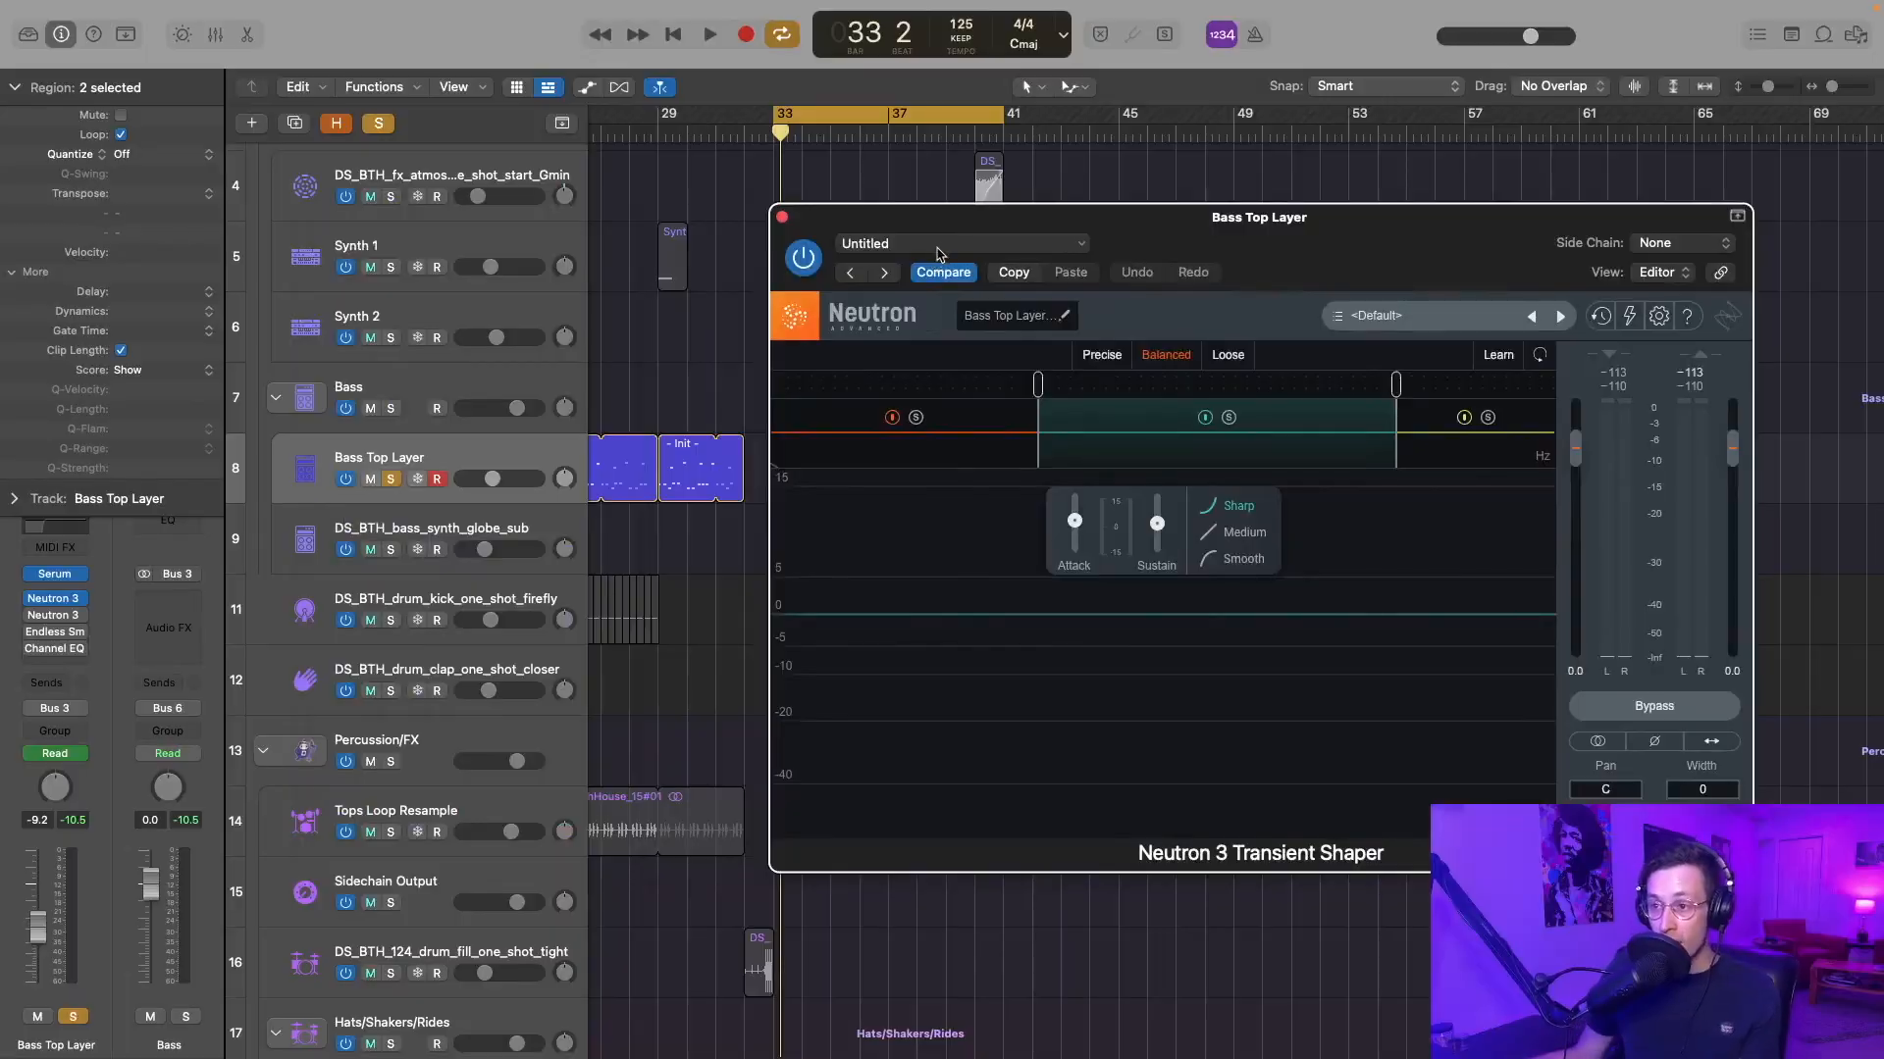
- Move the Neutron 3 Transient Shaper and Exciter windows into clear view and audition the soloed Bass Top Layer
left_click_drag(942, 233, 520, 234)
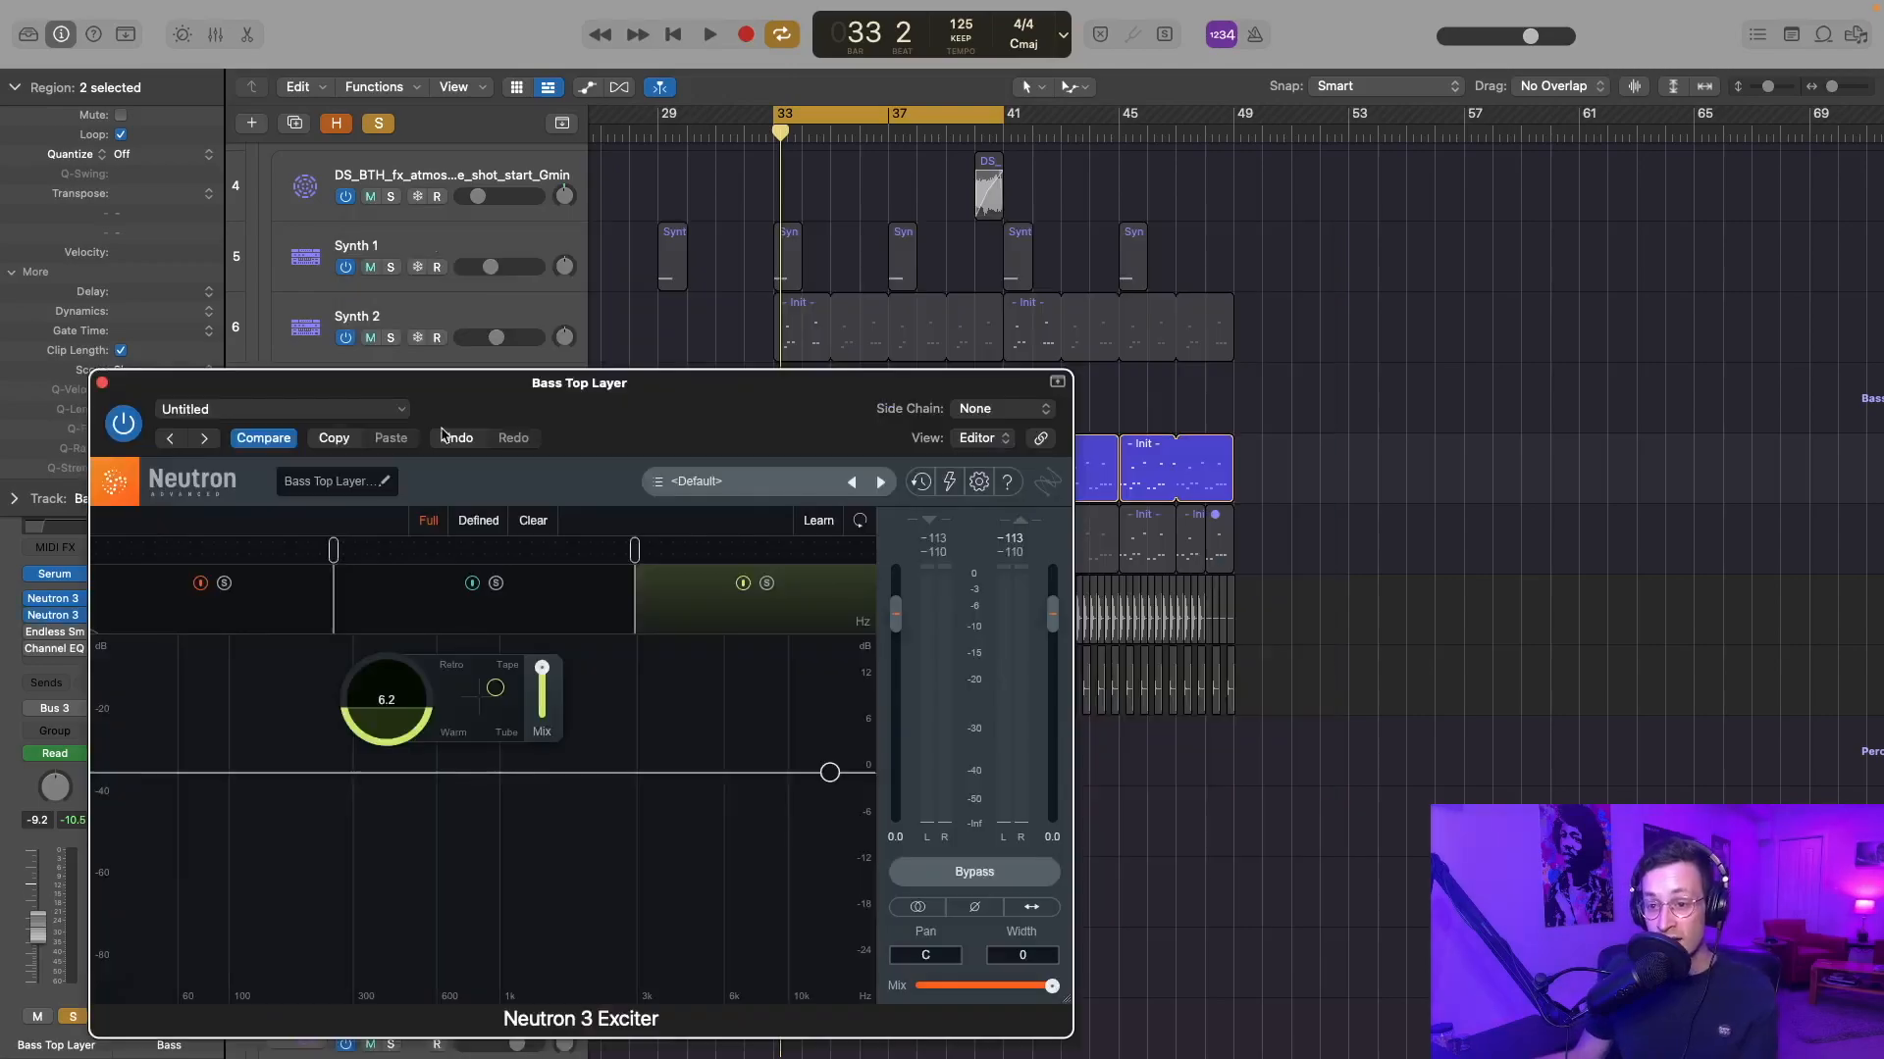
left_click_drag(440, 416, 554, 201)
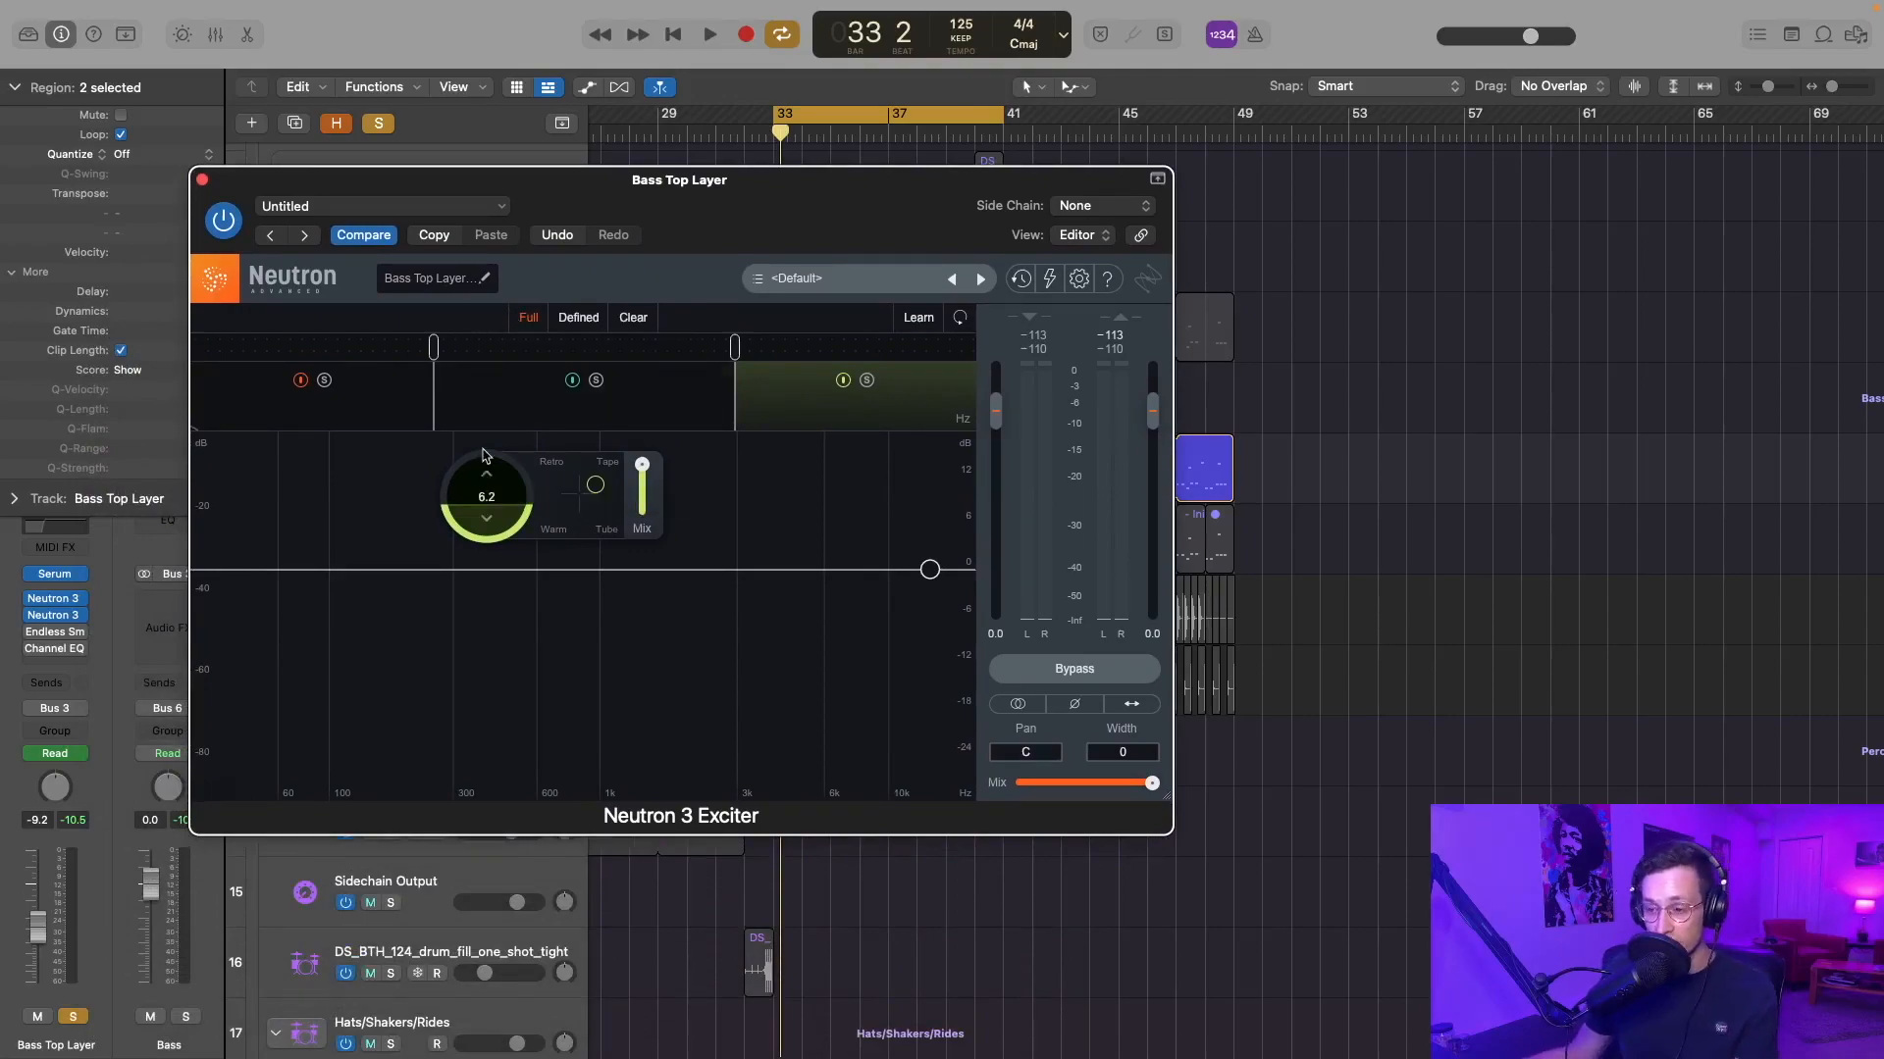
key("space")
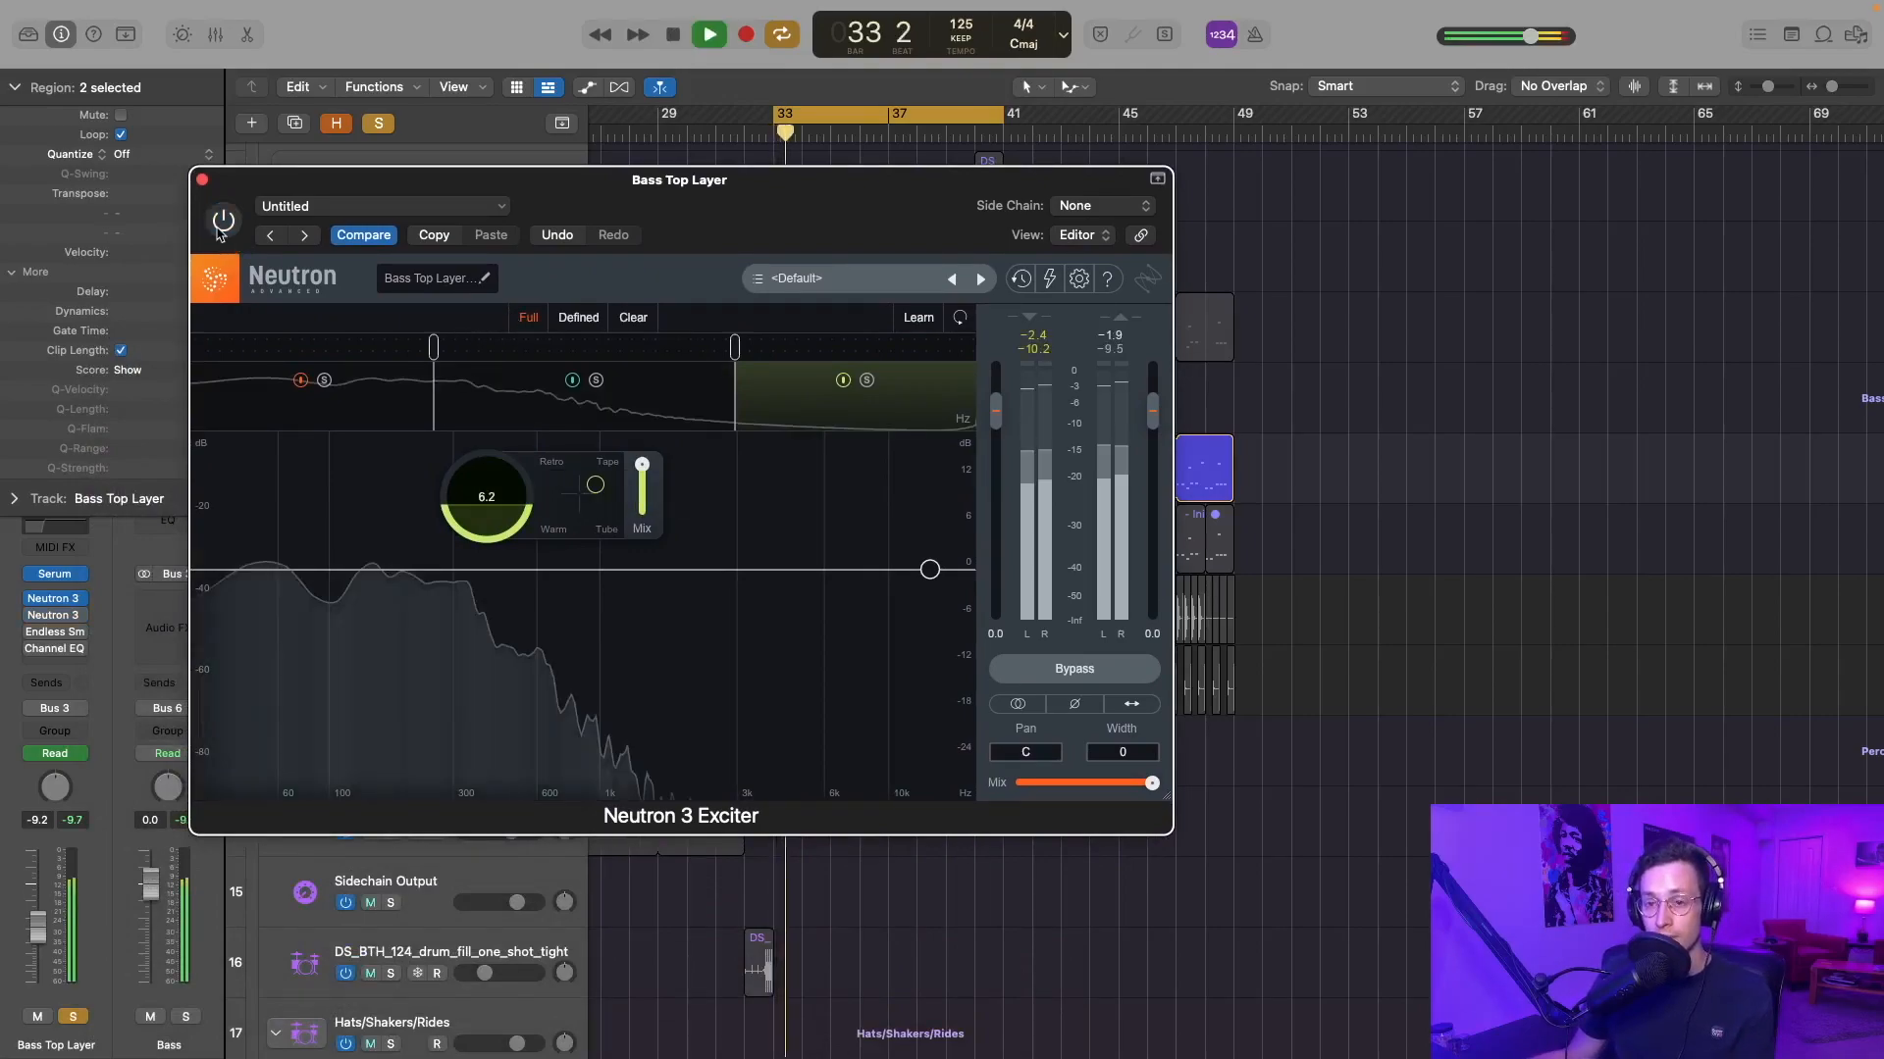
key("space")
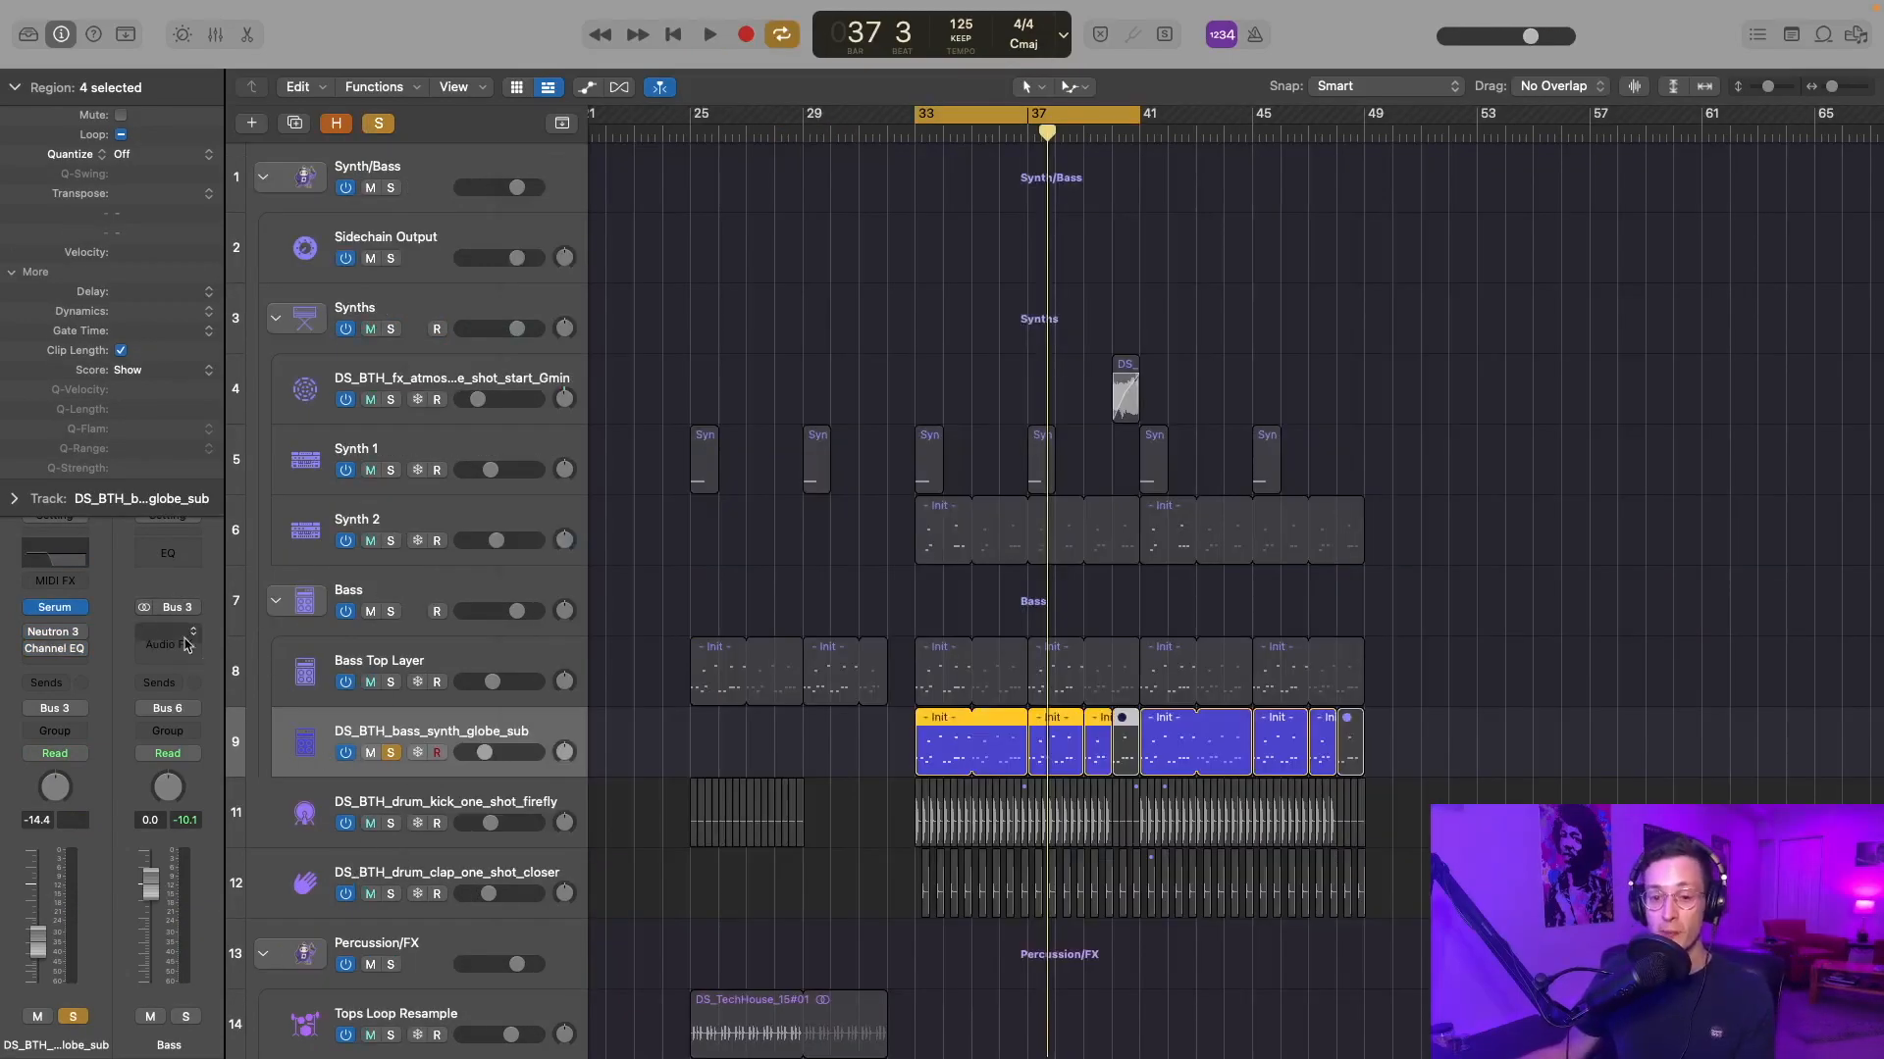
- Open the Serum instance on the DS_BTH_bass_synth_globe_sub track and look through the wavetable categories of oscillator A
left_click(56, 608)
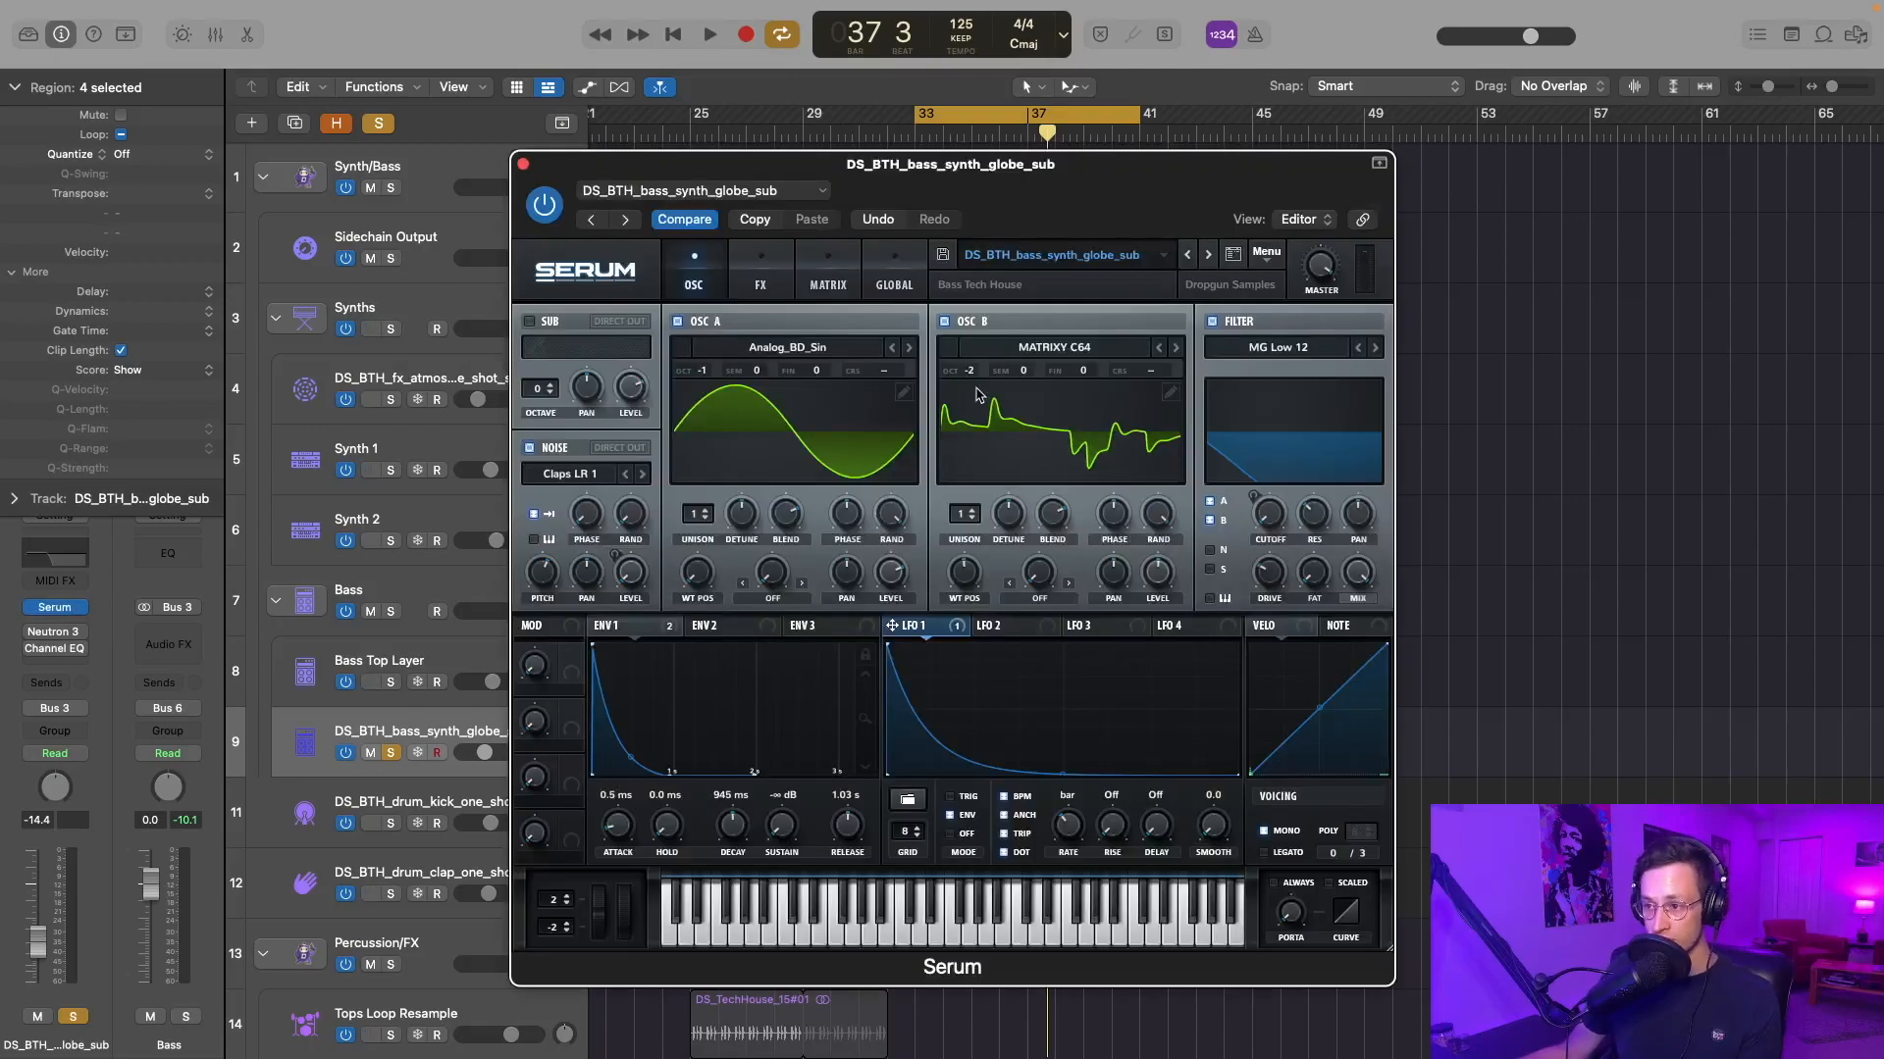
left_click(749, 349)
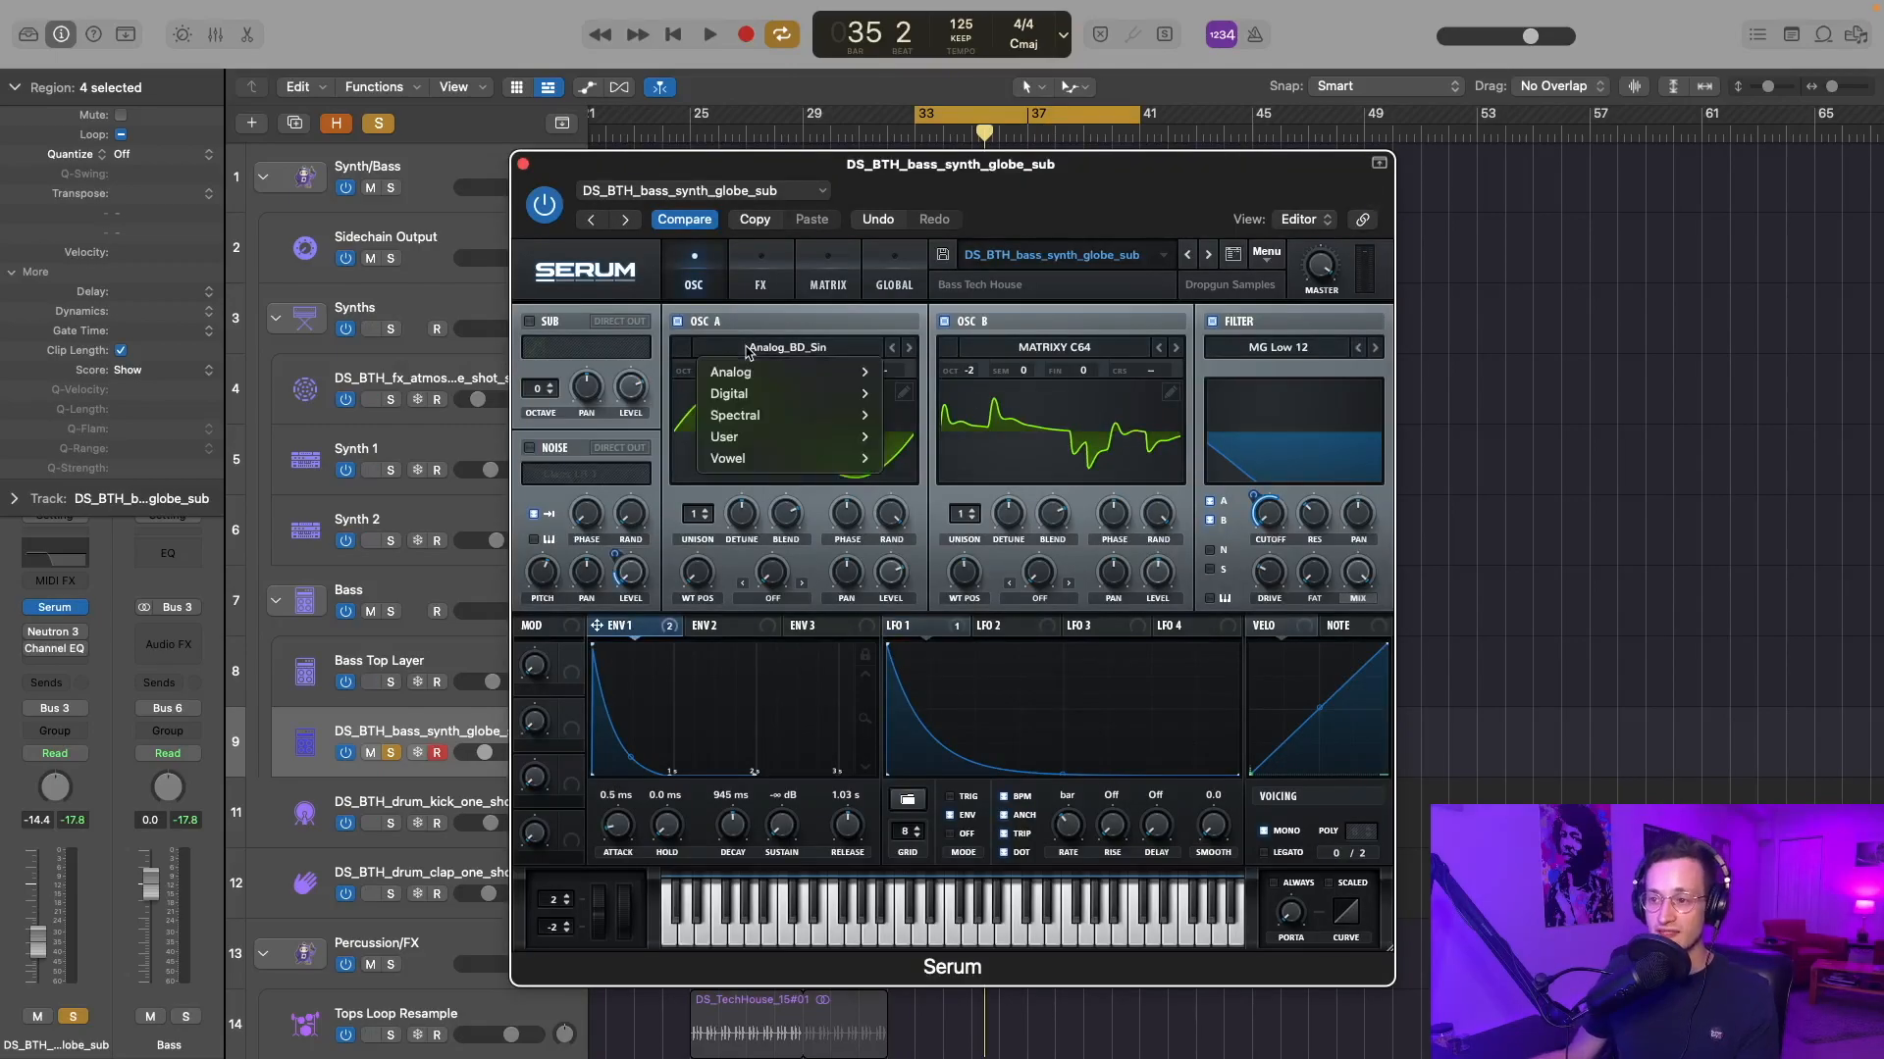
mouse_move(765, 372)
left_click(580, 336)
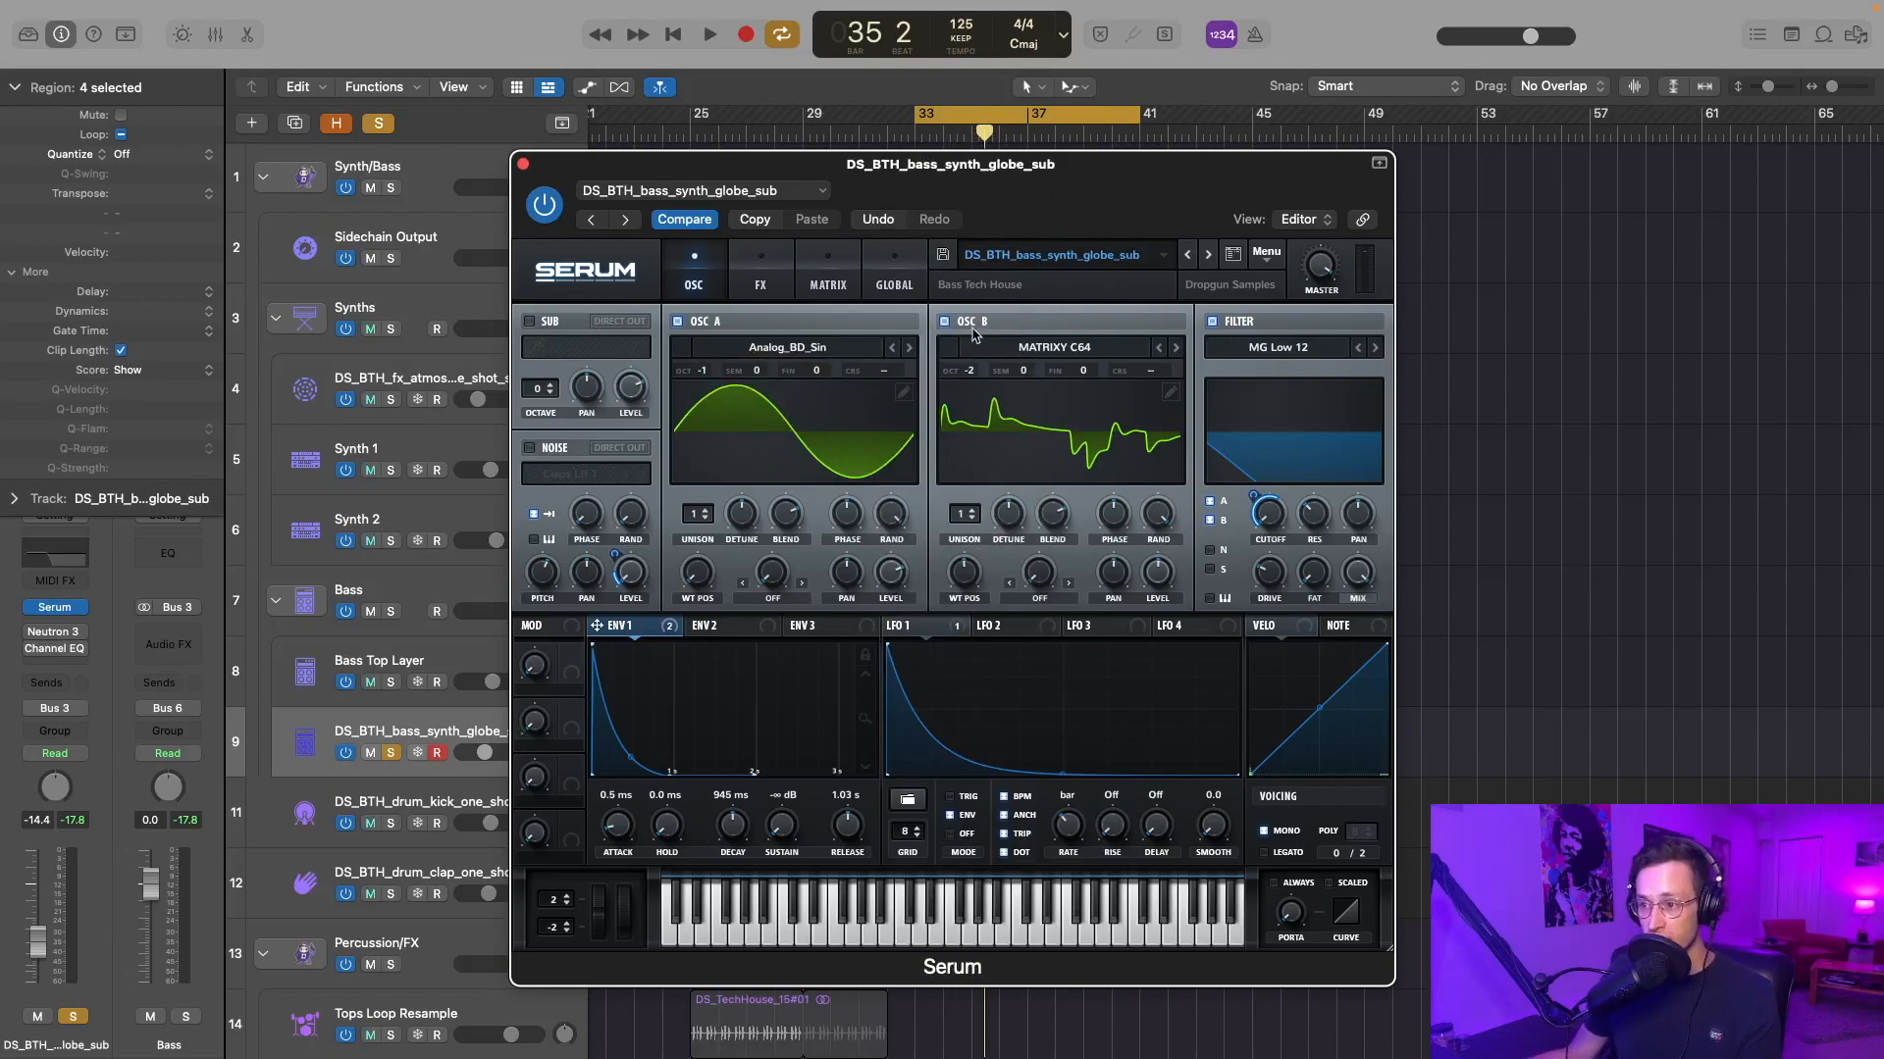
- Choose the MATRIXY C64 wavetable from the Analog category for oscillator B and check its wavetable position and level
left_click(1019, 347)
mouse_move(1014, 365)
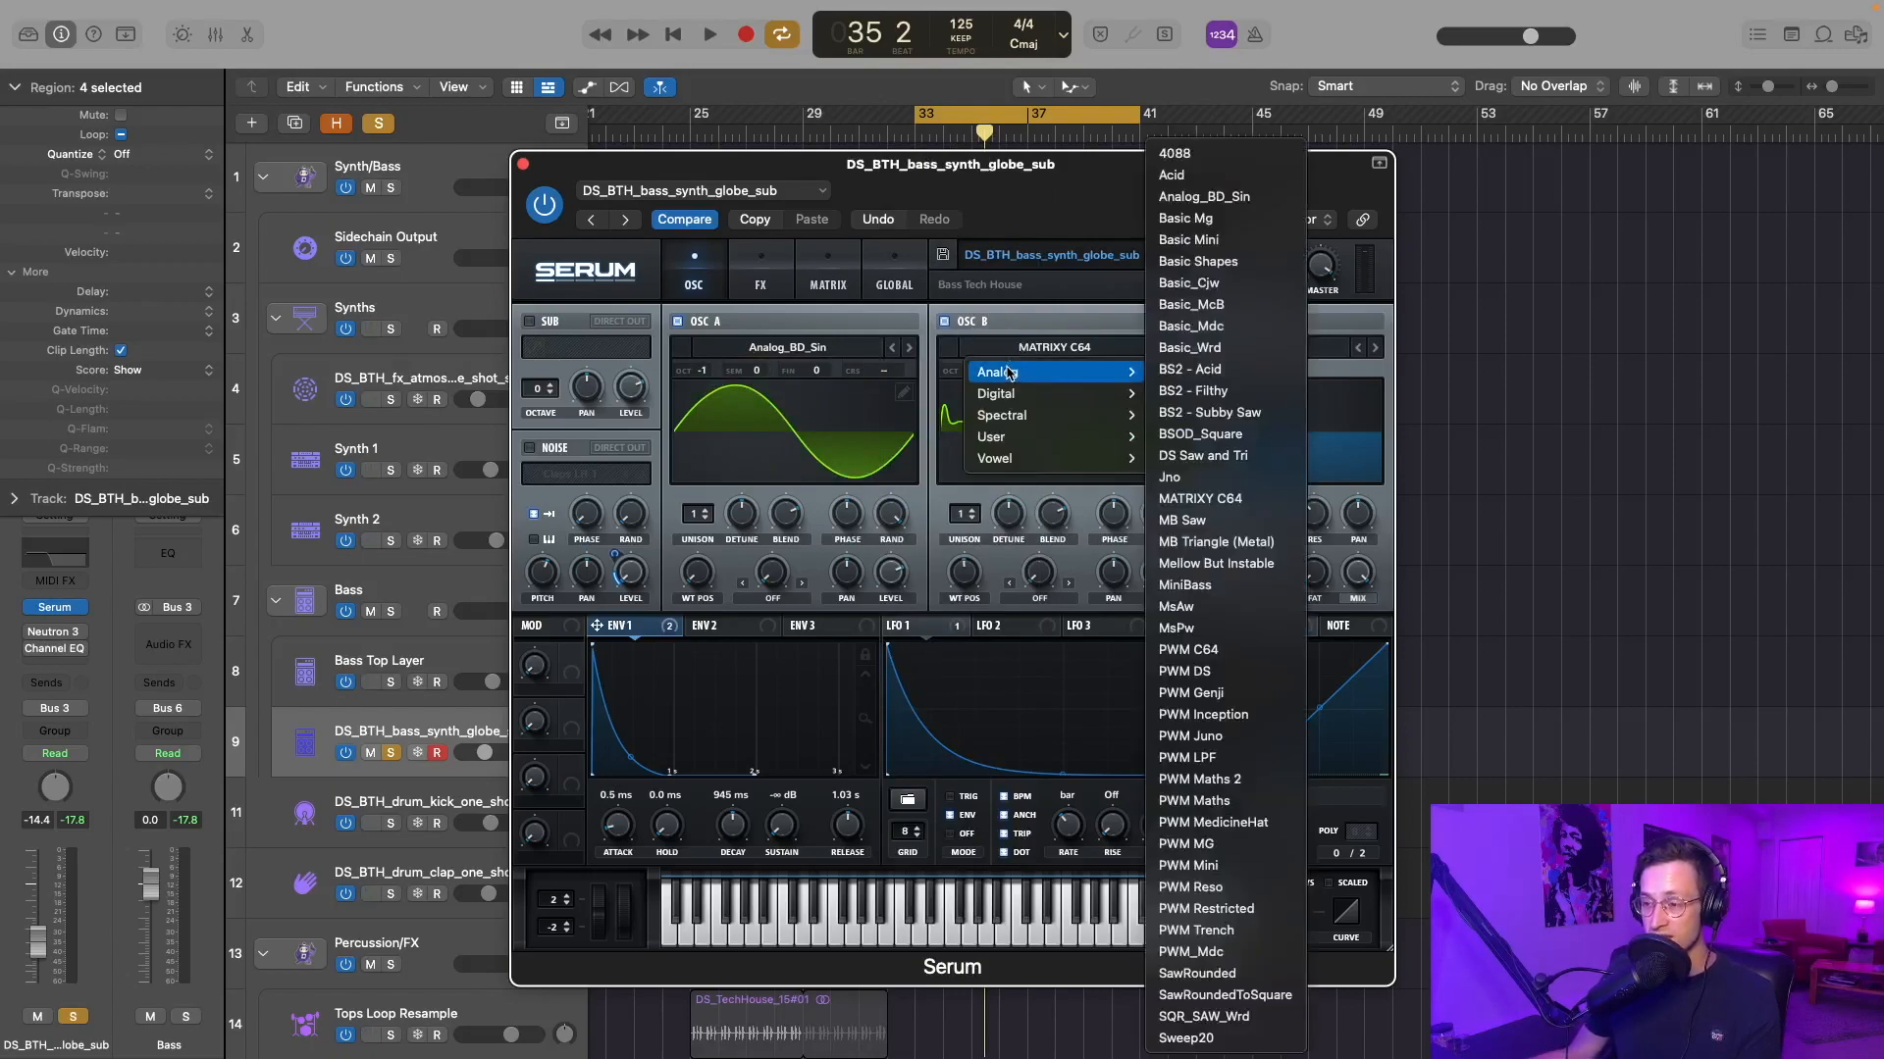
left_click(1190, 500)
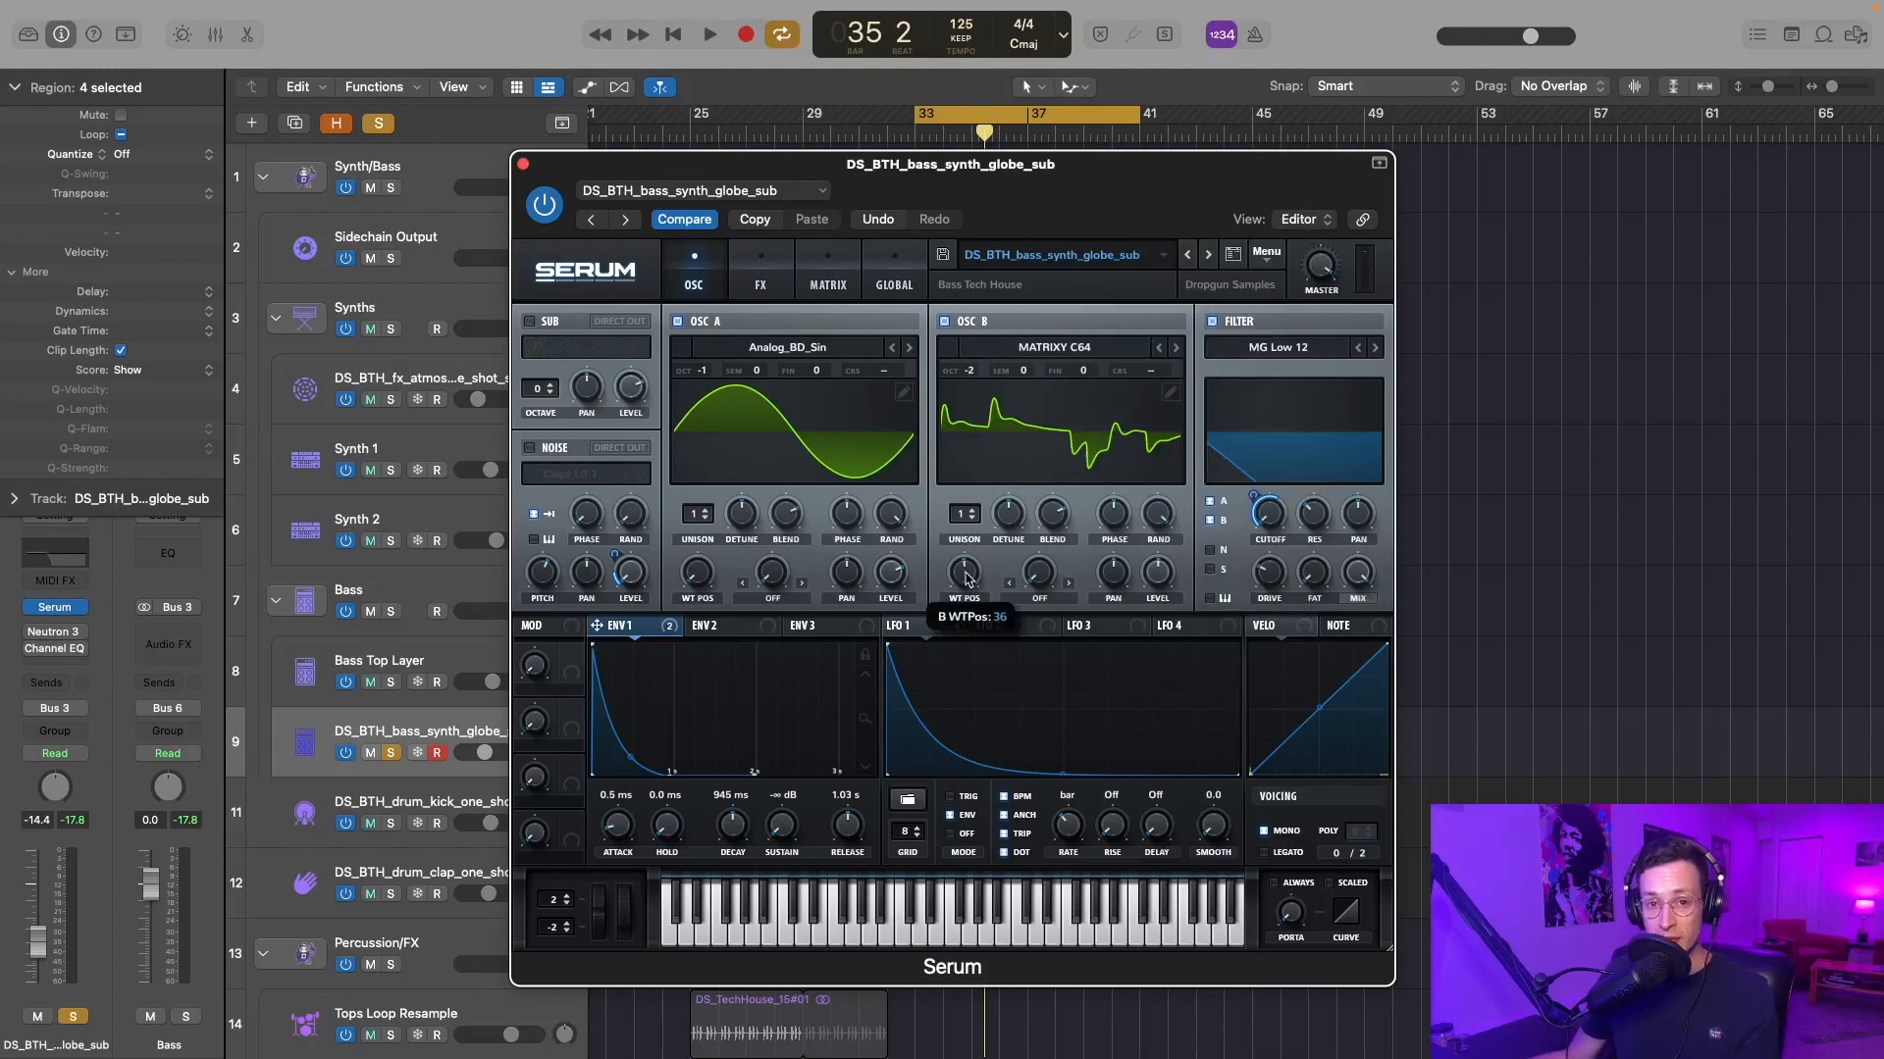
mouse_move(1159, 580)
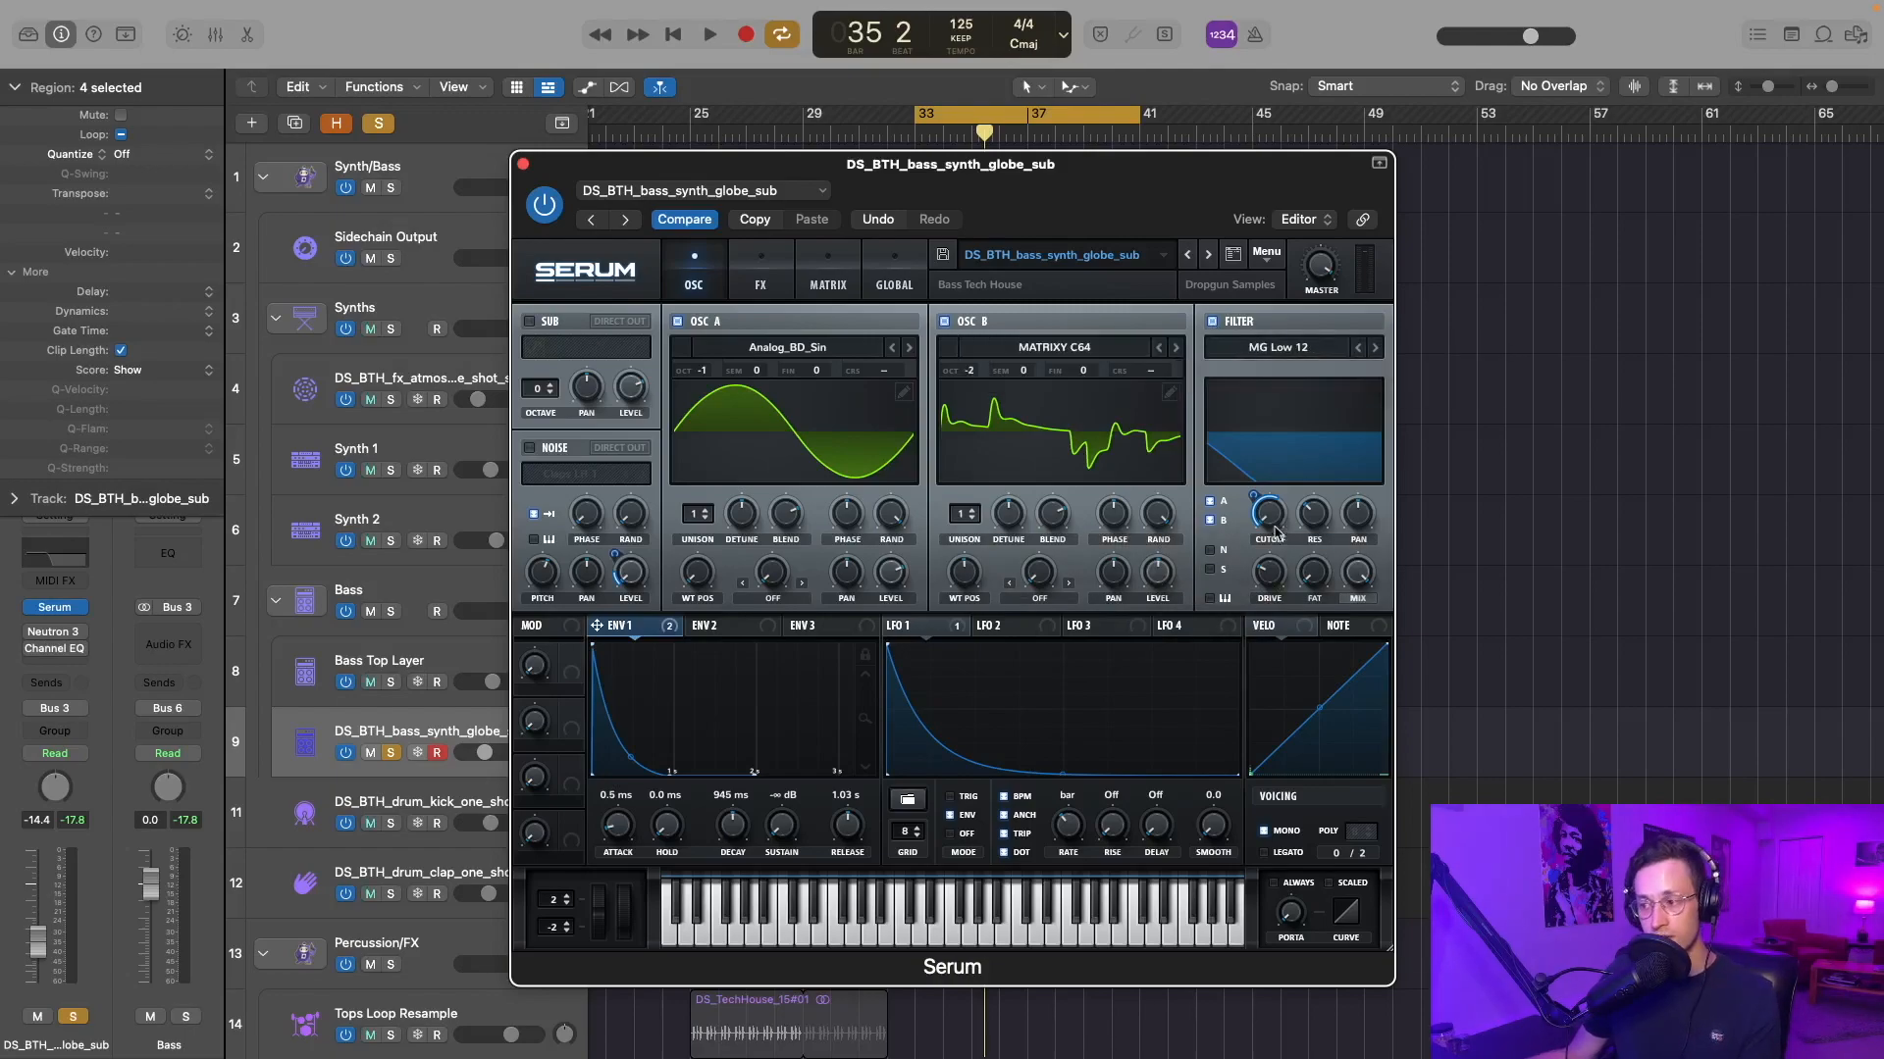
- Check oscillator B's routing to the MG Low 12 filter and assign Env 1 to the filter's cutoff
mouse_move(1269, 527)
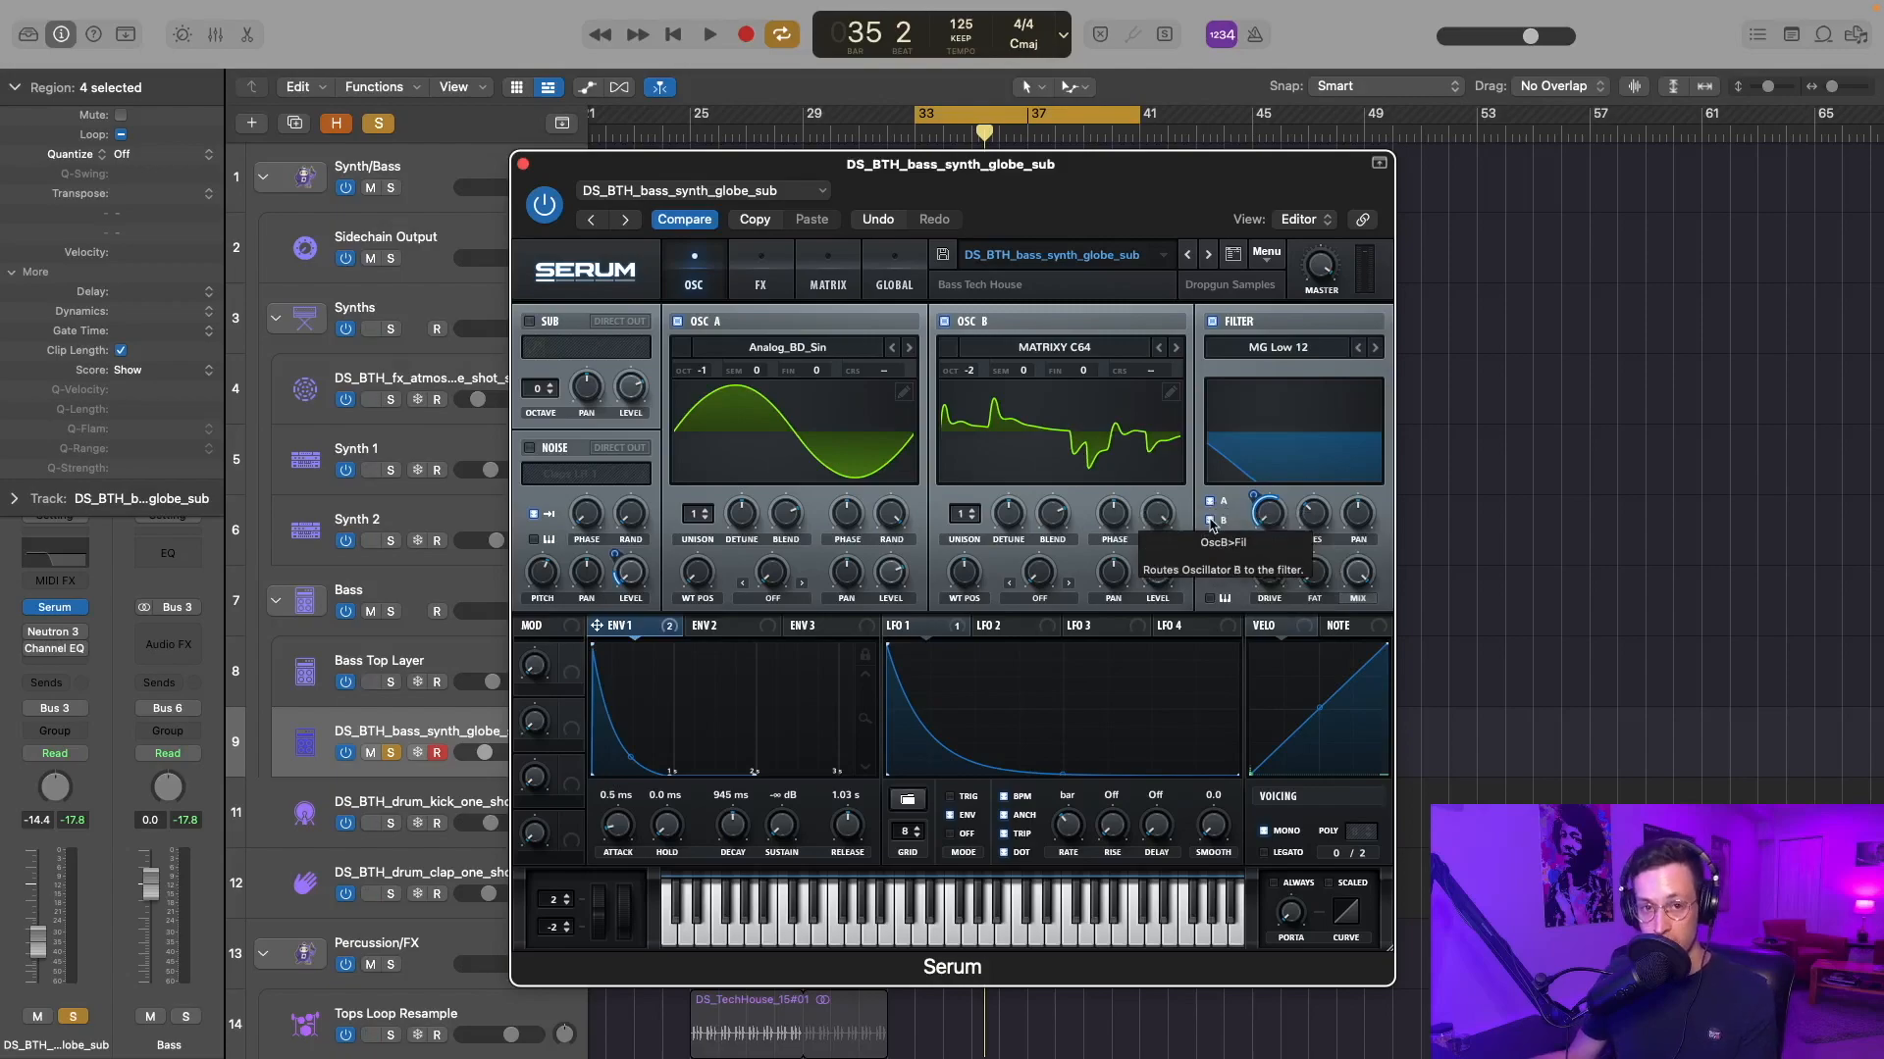
left_click(1211, 521)
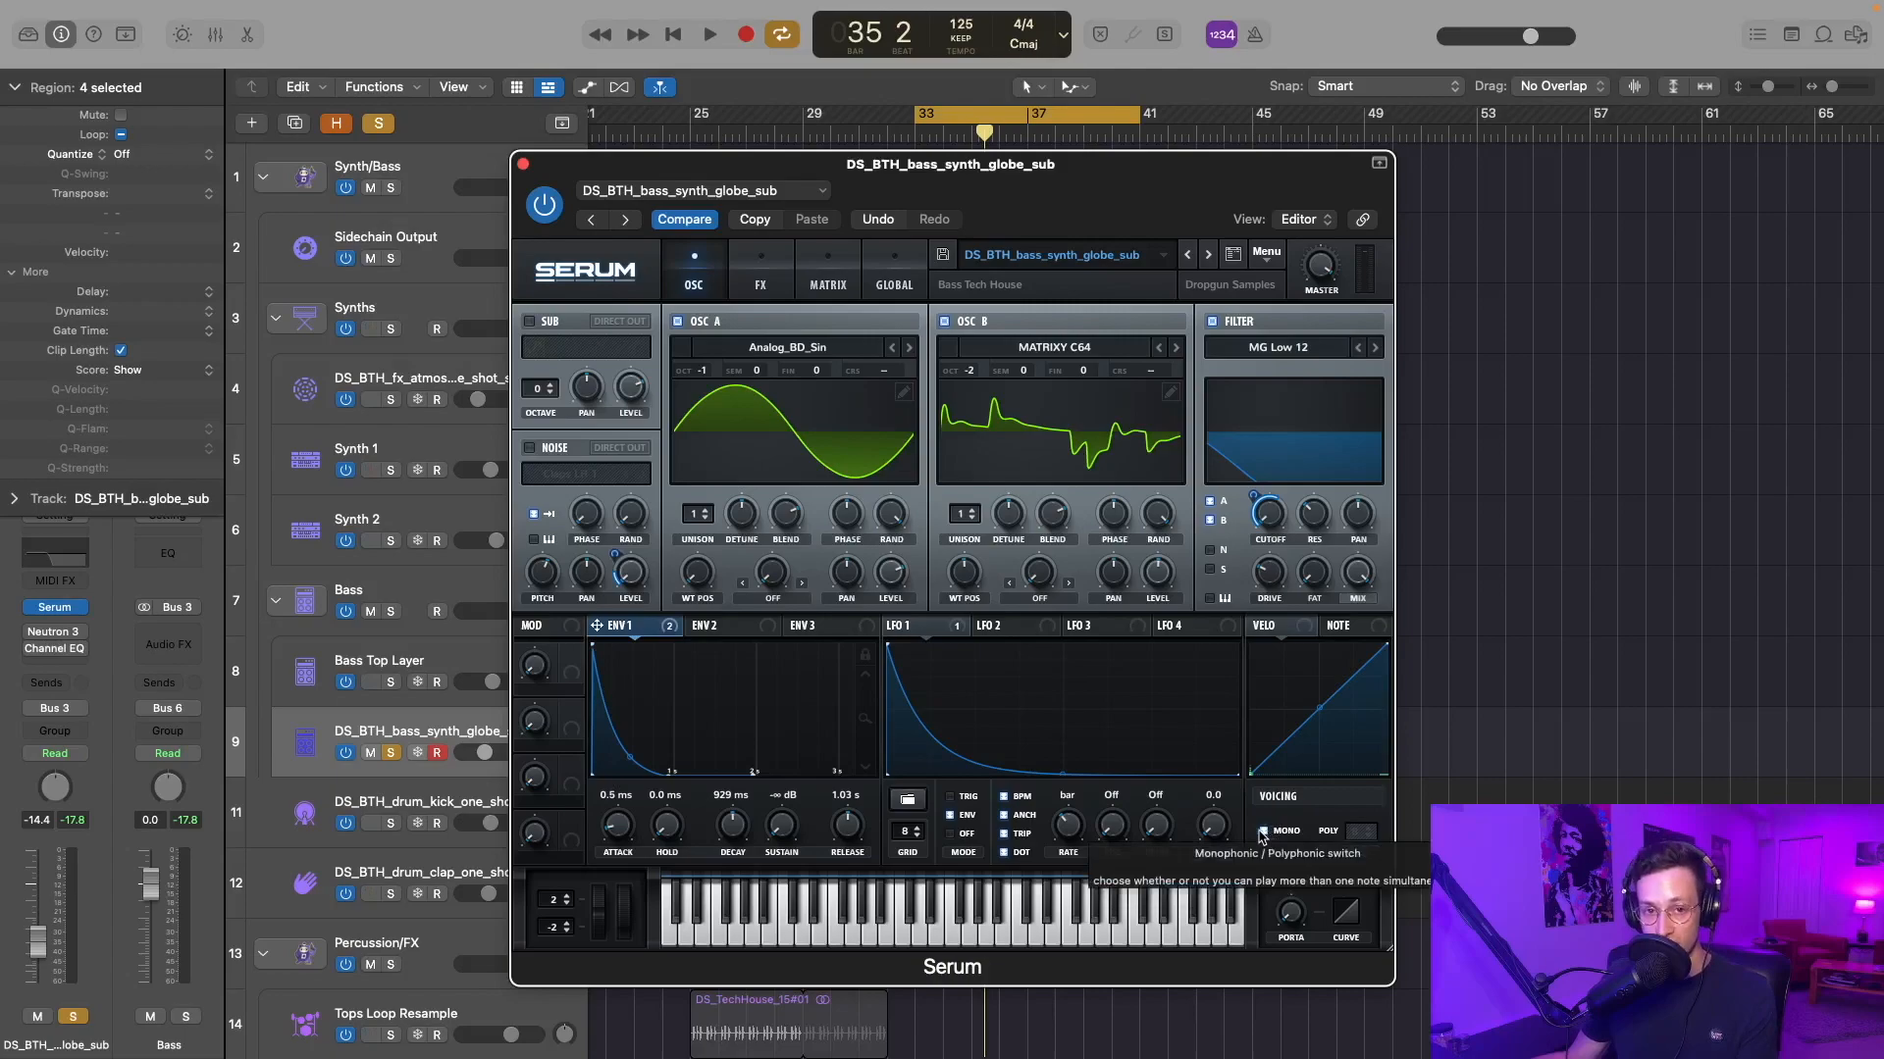
left_click_drag(620, 631, 1256, 525)
mouse_move(1255, 495)
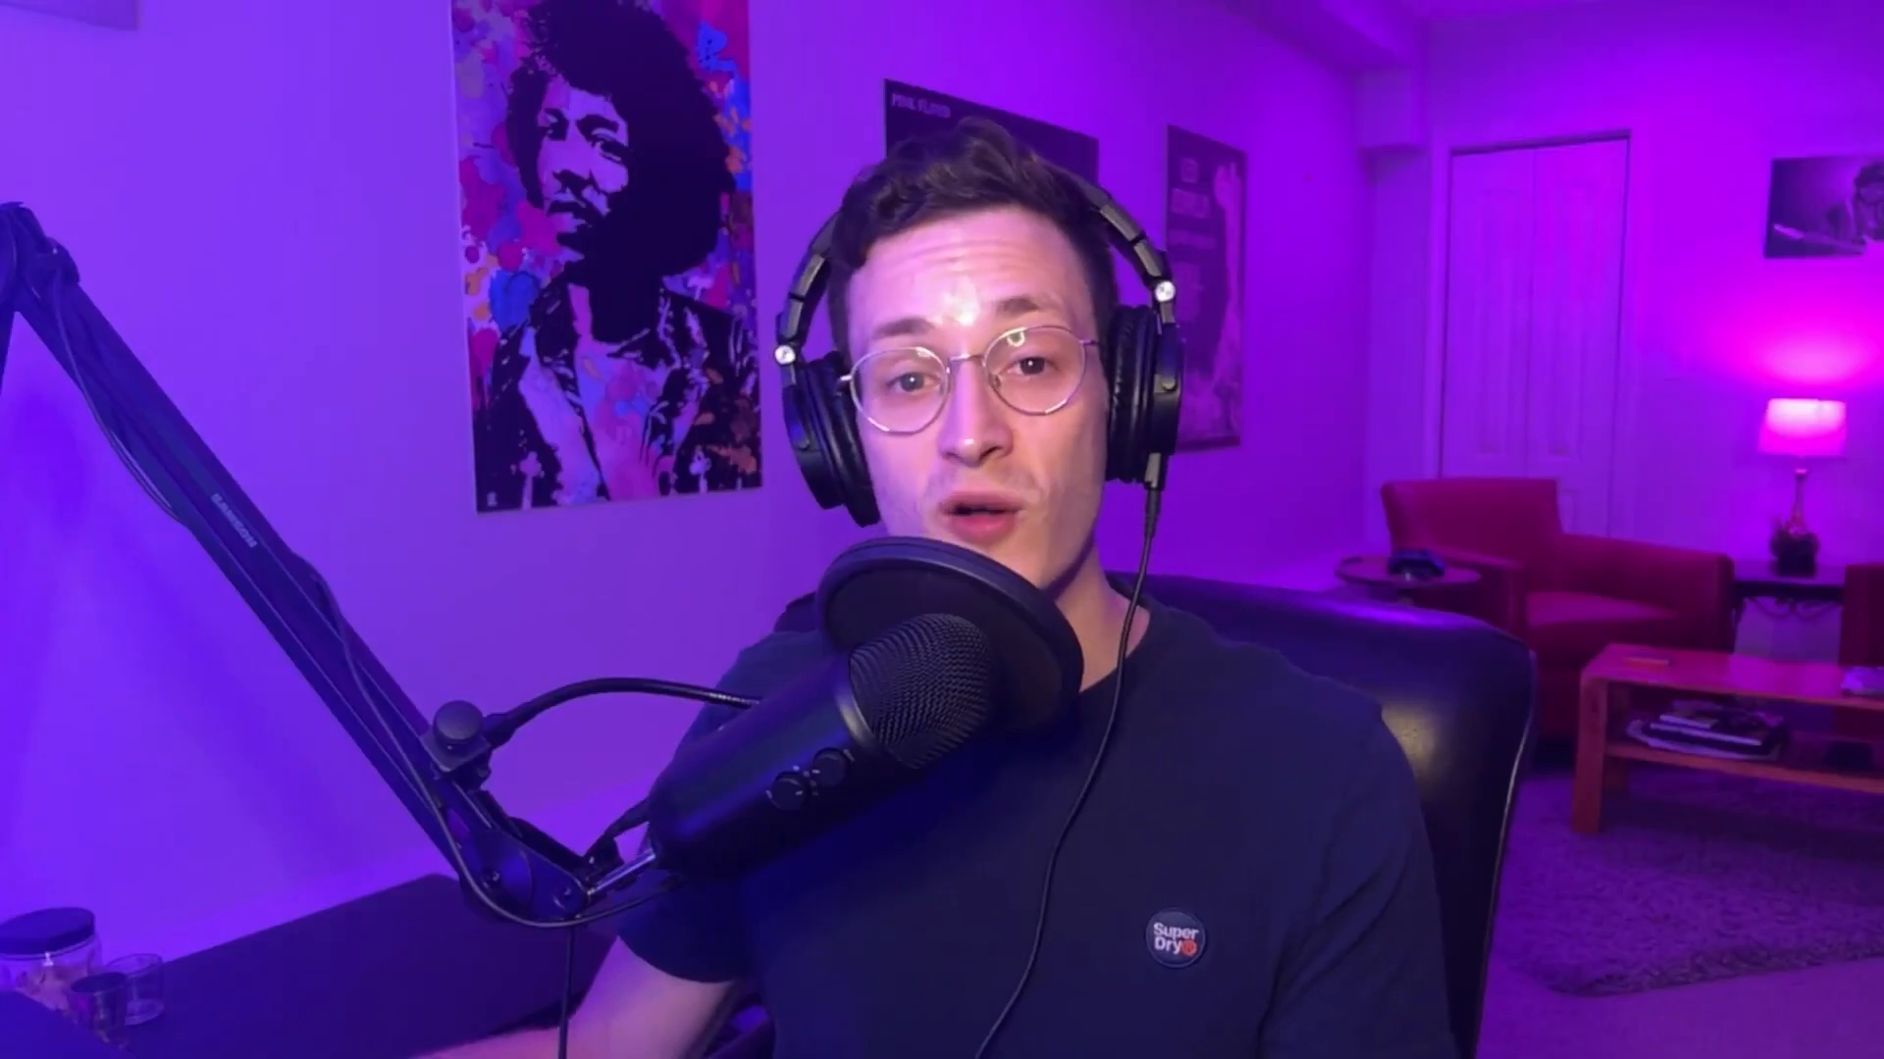
- Move the Tube distortion to the top of the sub bass effects chain and assign LFO 1 to its drive
left_click(760, 275)
left_click(572, 561)
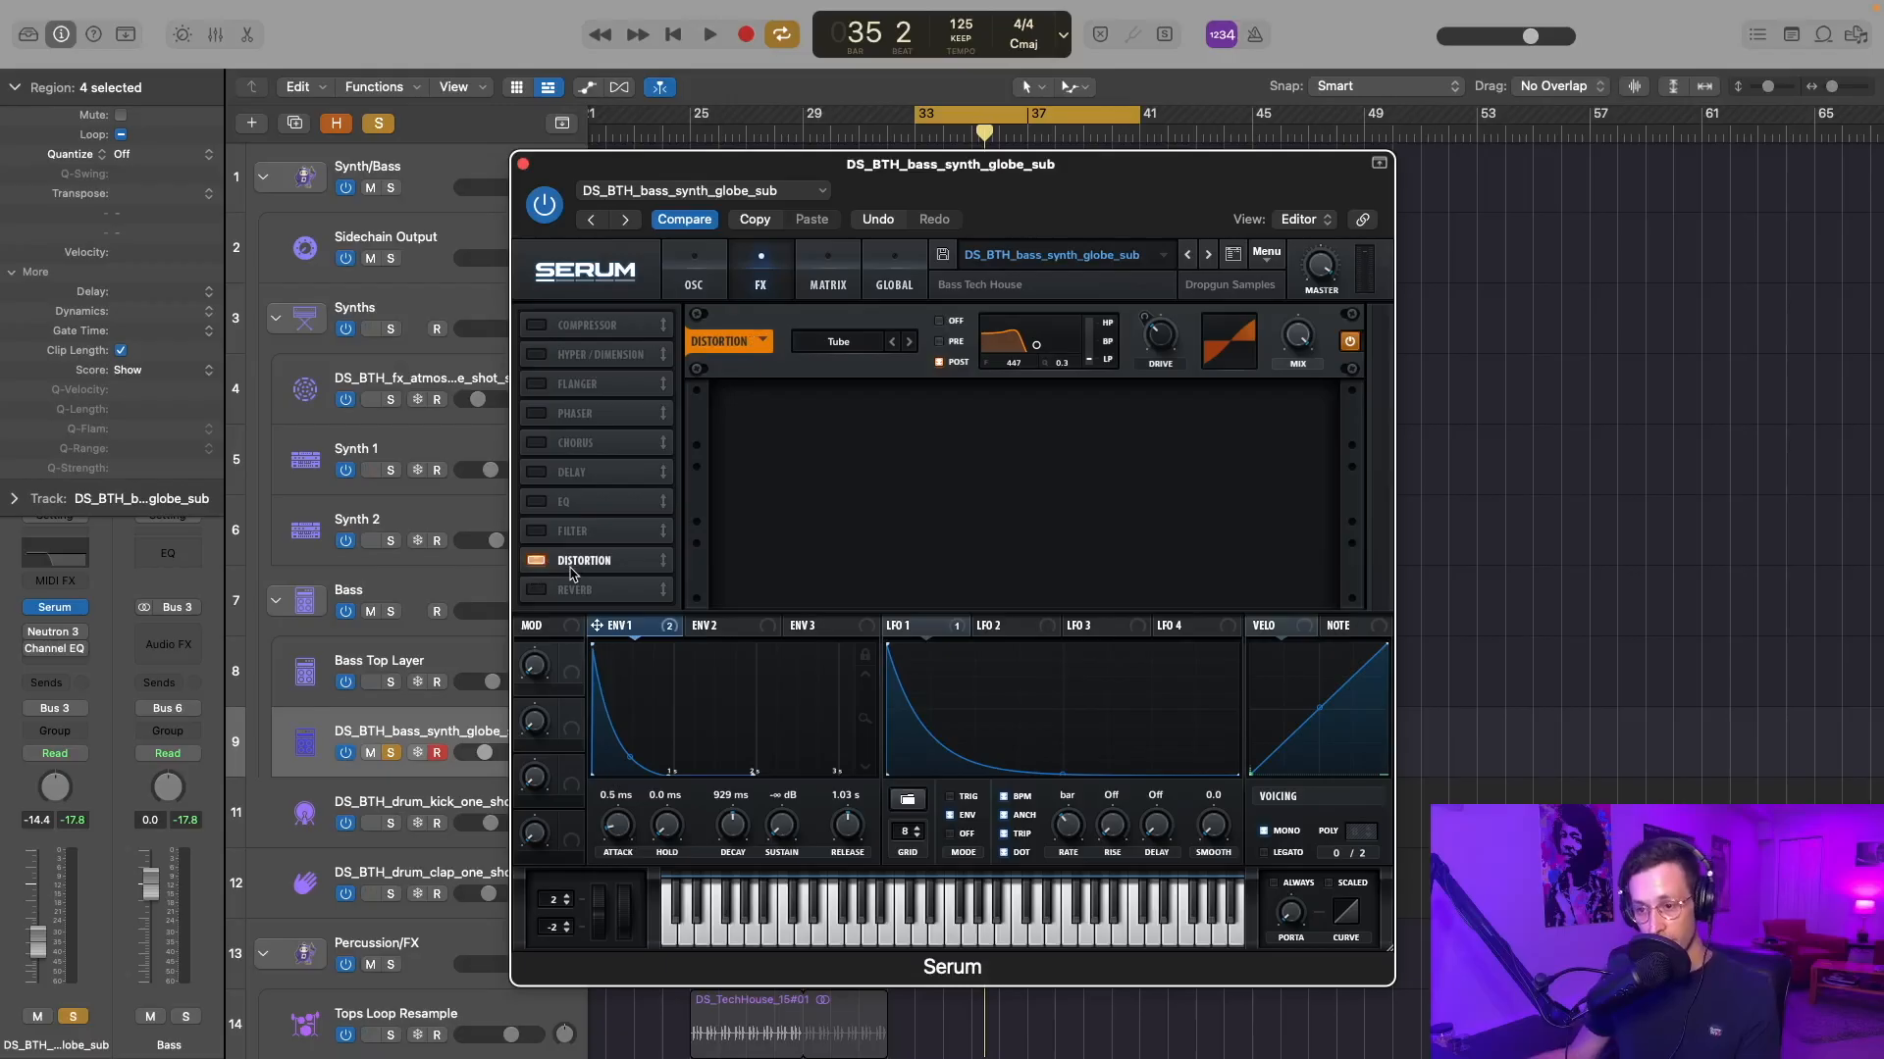
left_click_drag(572, 574, 564, 332)
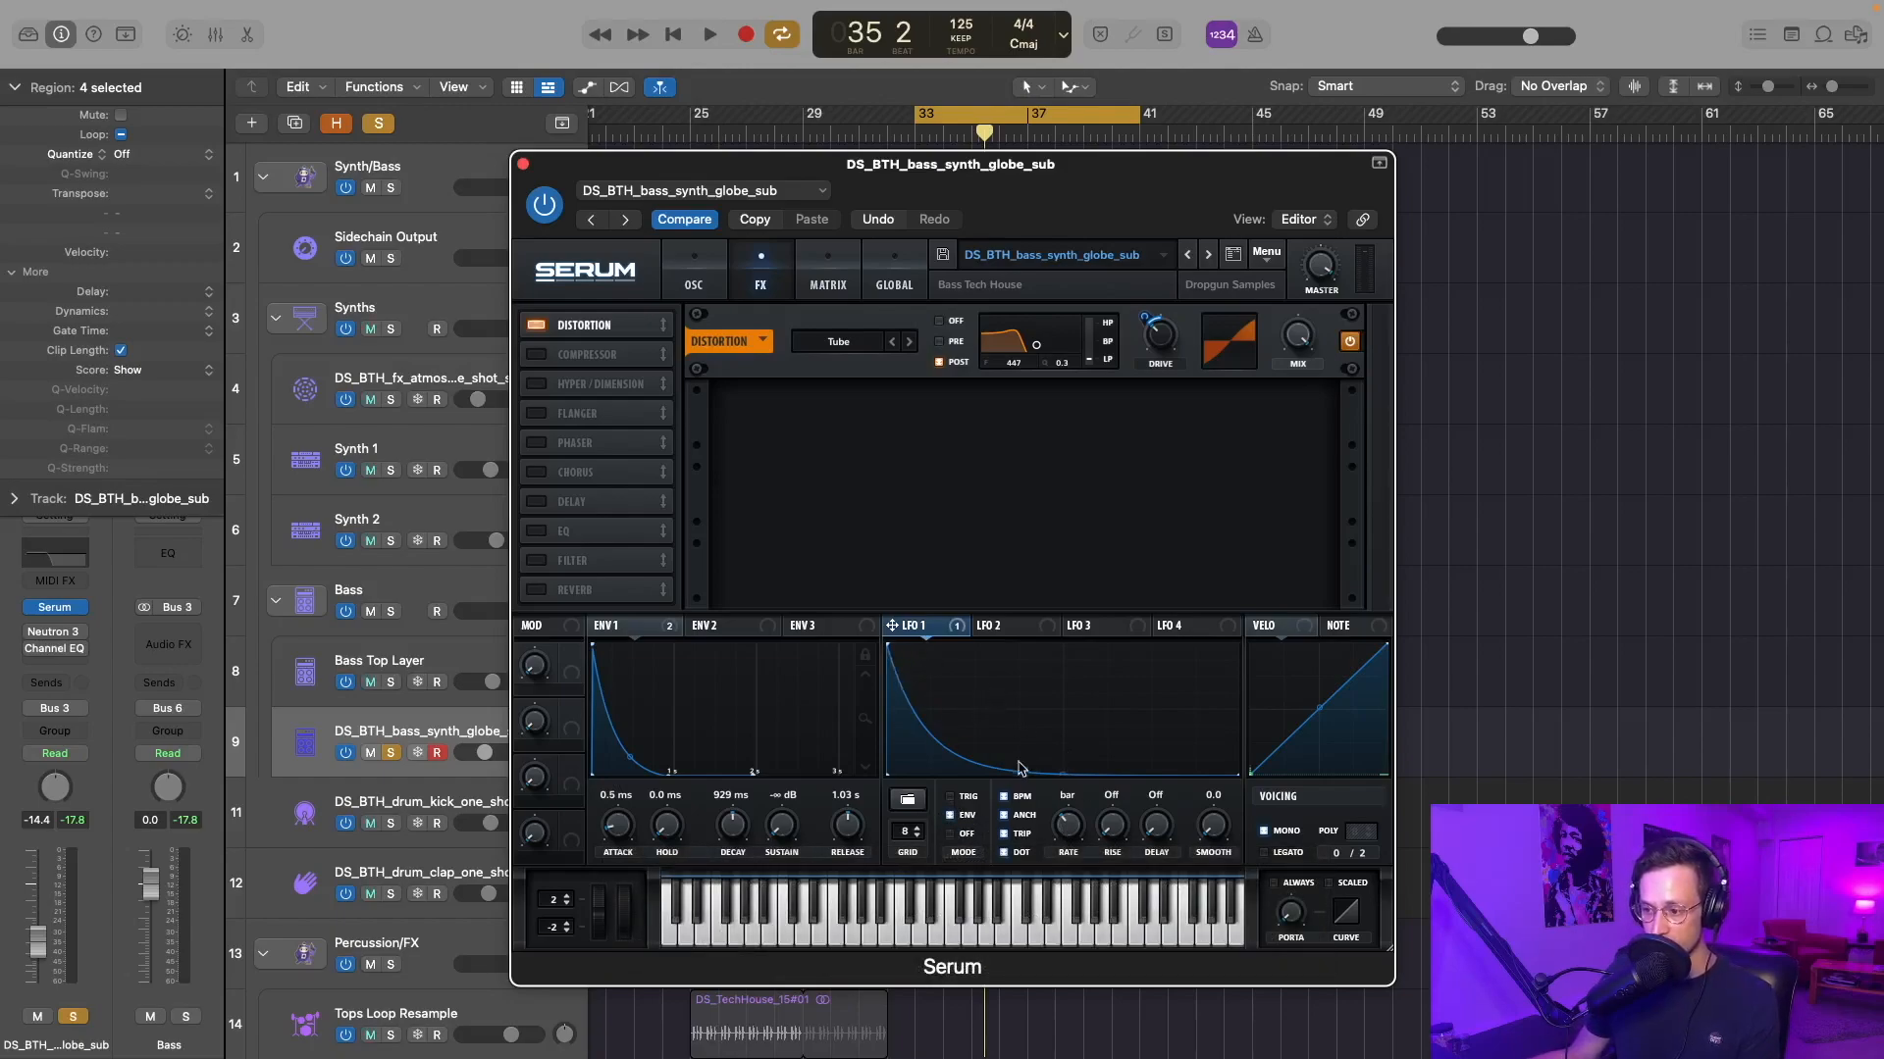
left_click_drag(894, 625, 1142, 316)
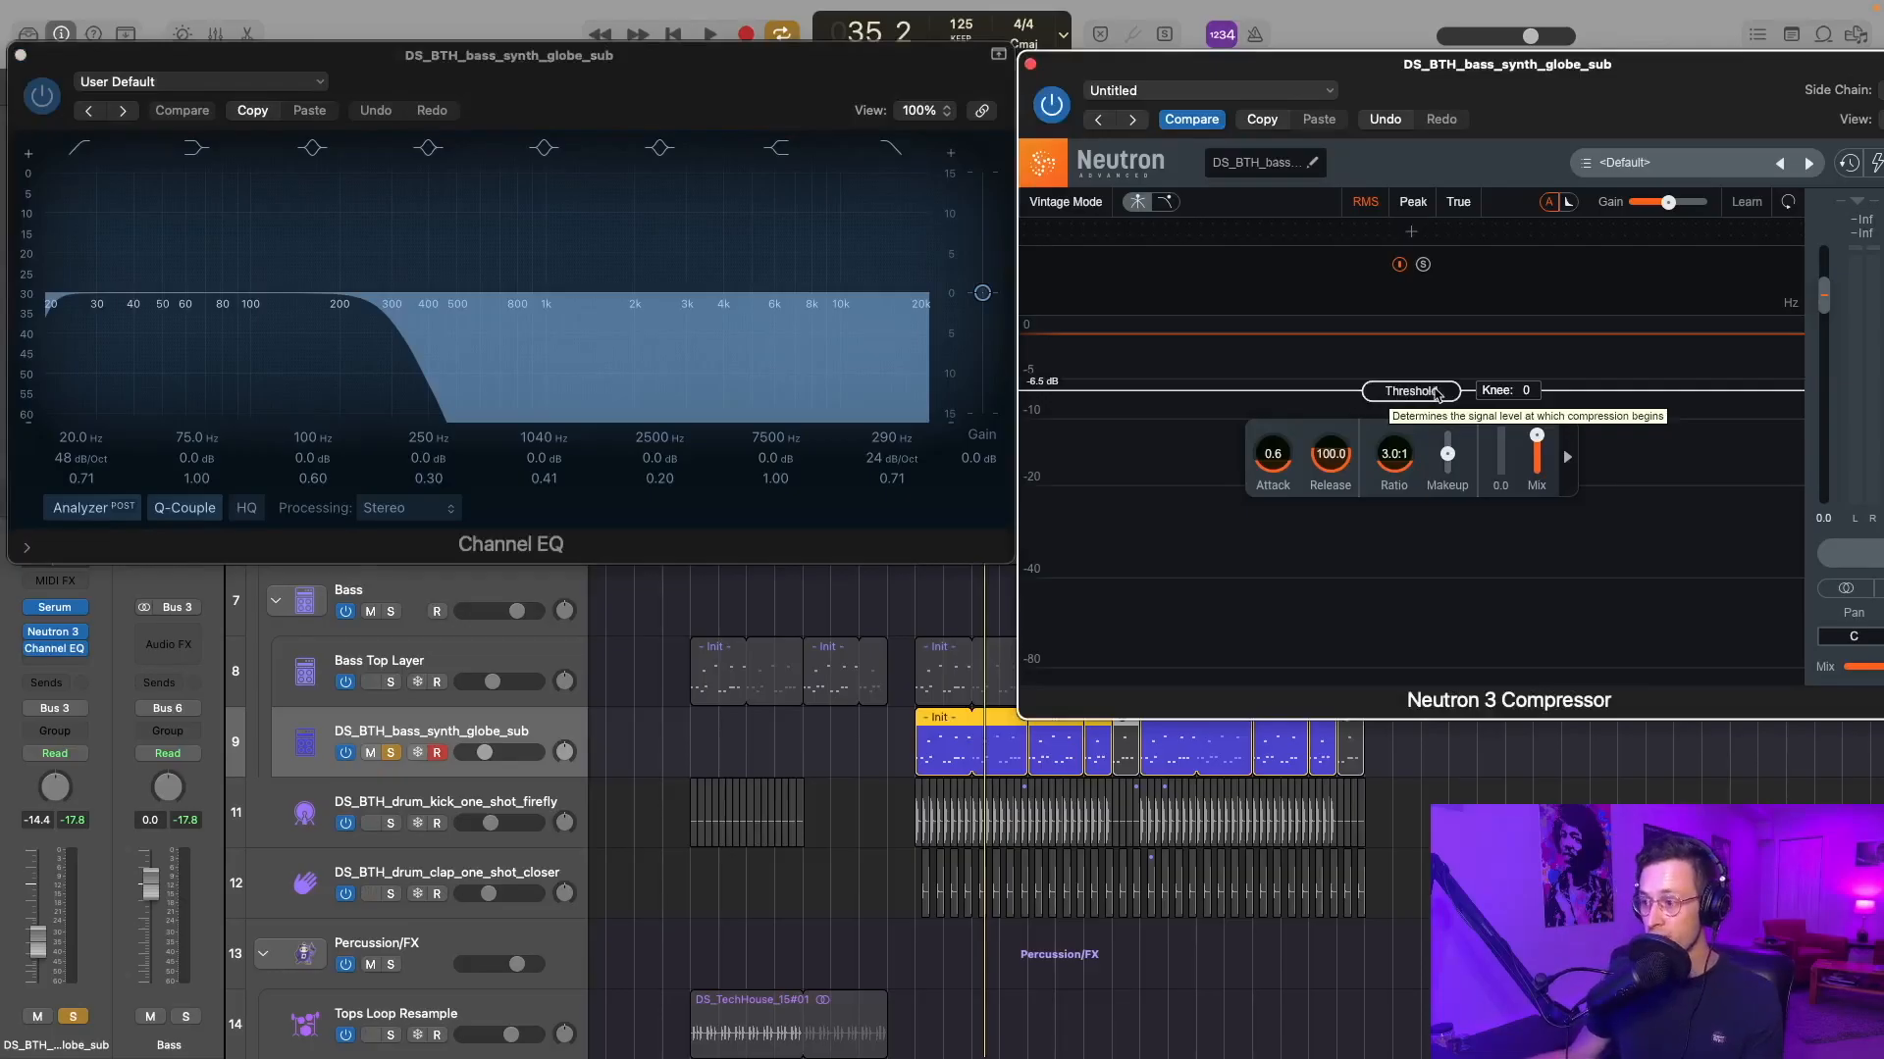
- Inspect the Neutron 3 Compressor's threshold and the Channel EQ's high cut on the sub bass, and audition both bass layers soloed
left_click(1411, 393)
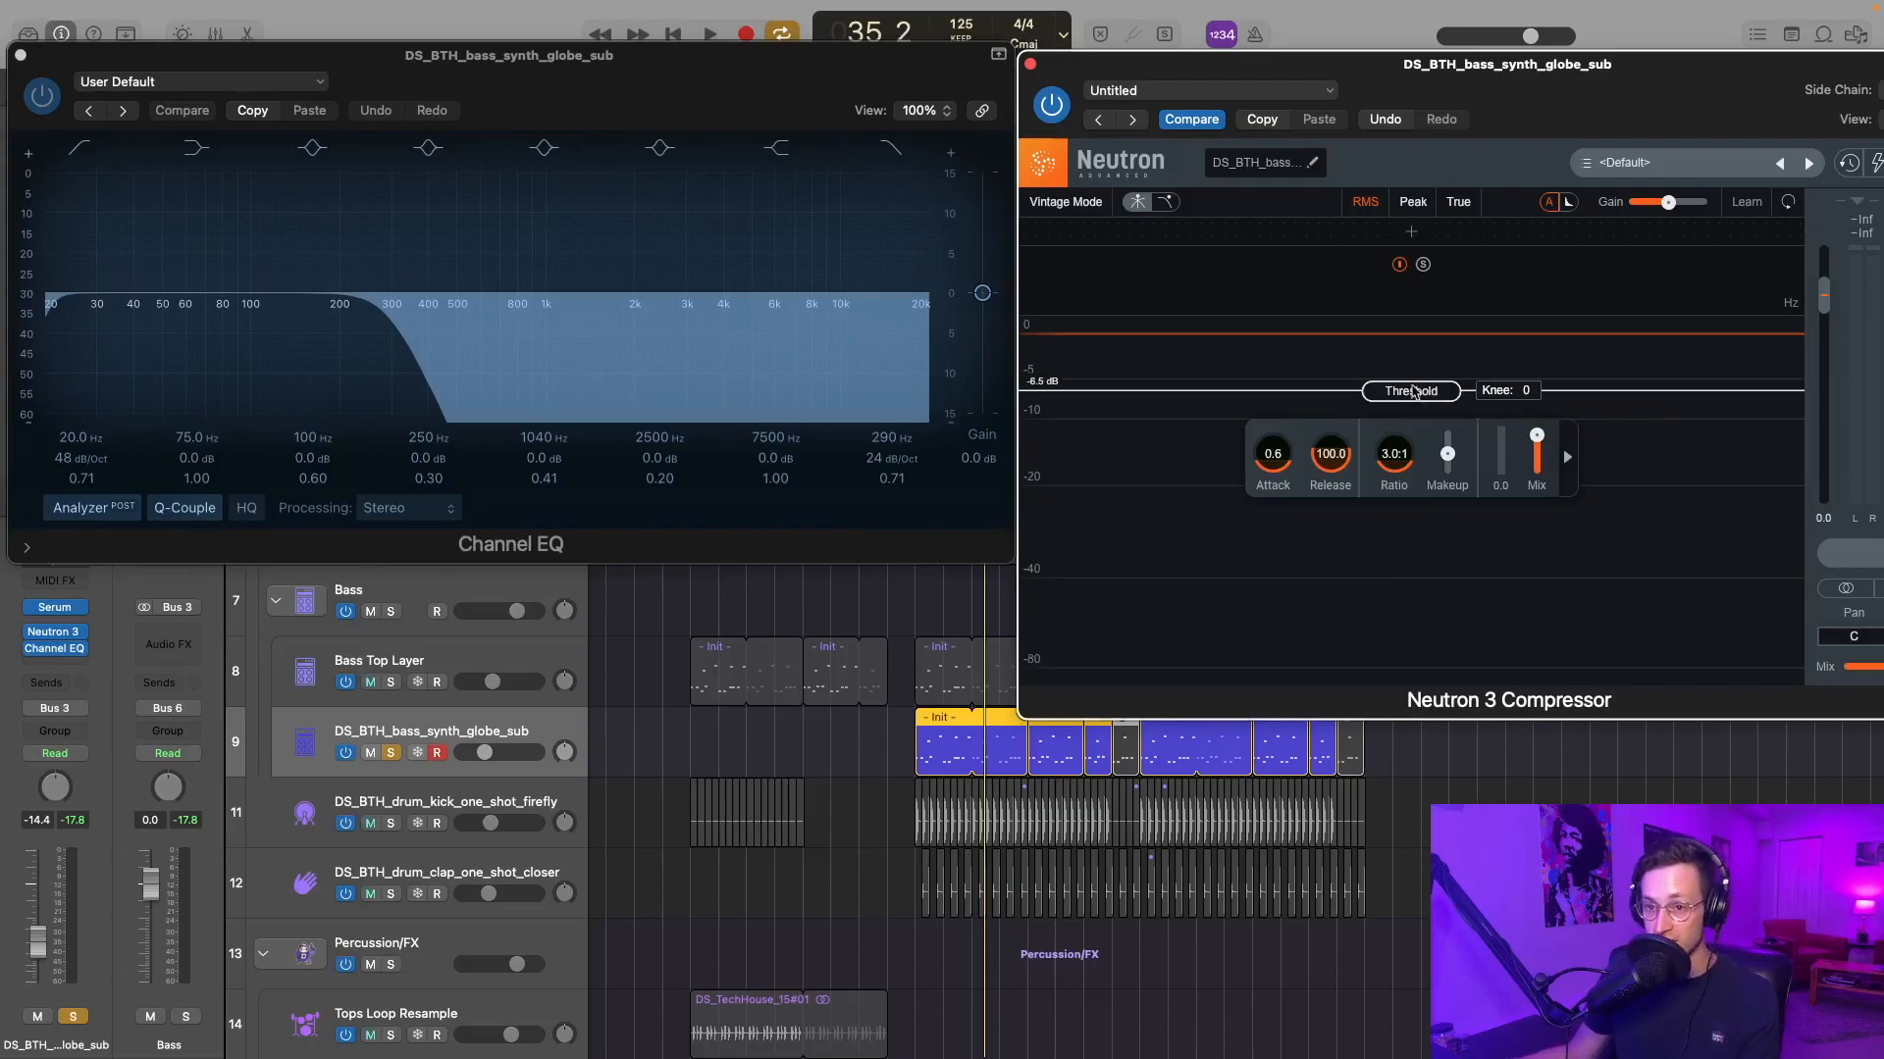
left_click(394, 322)
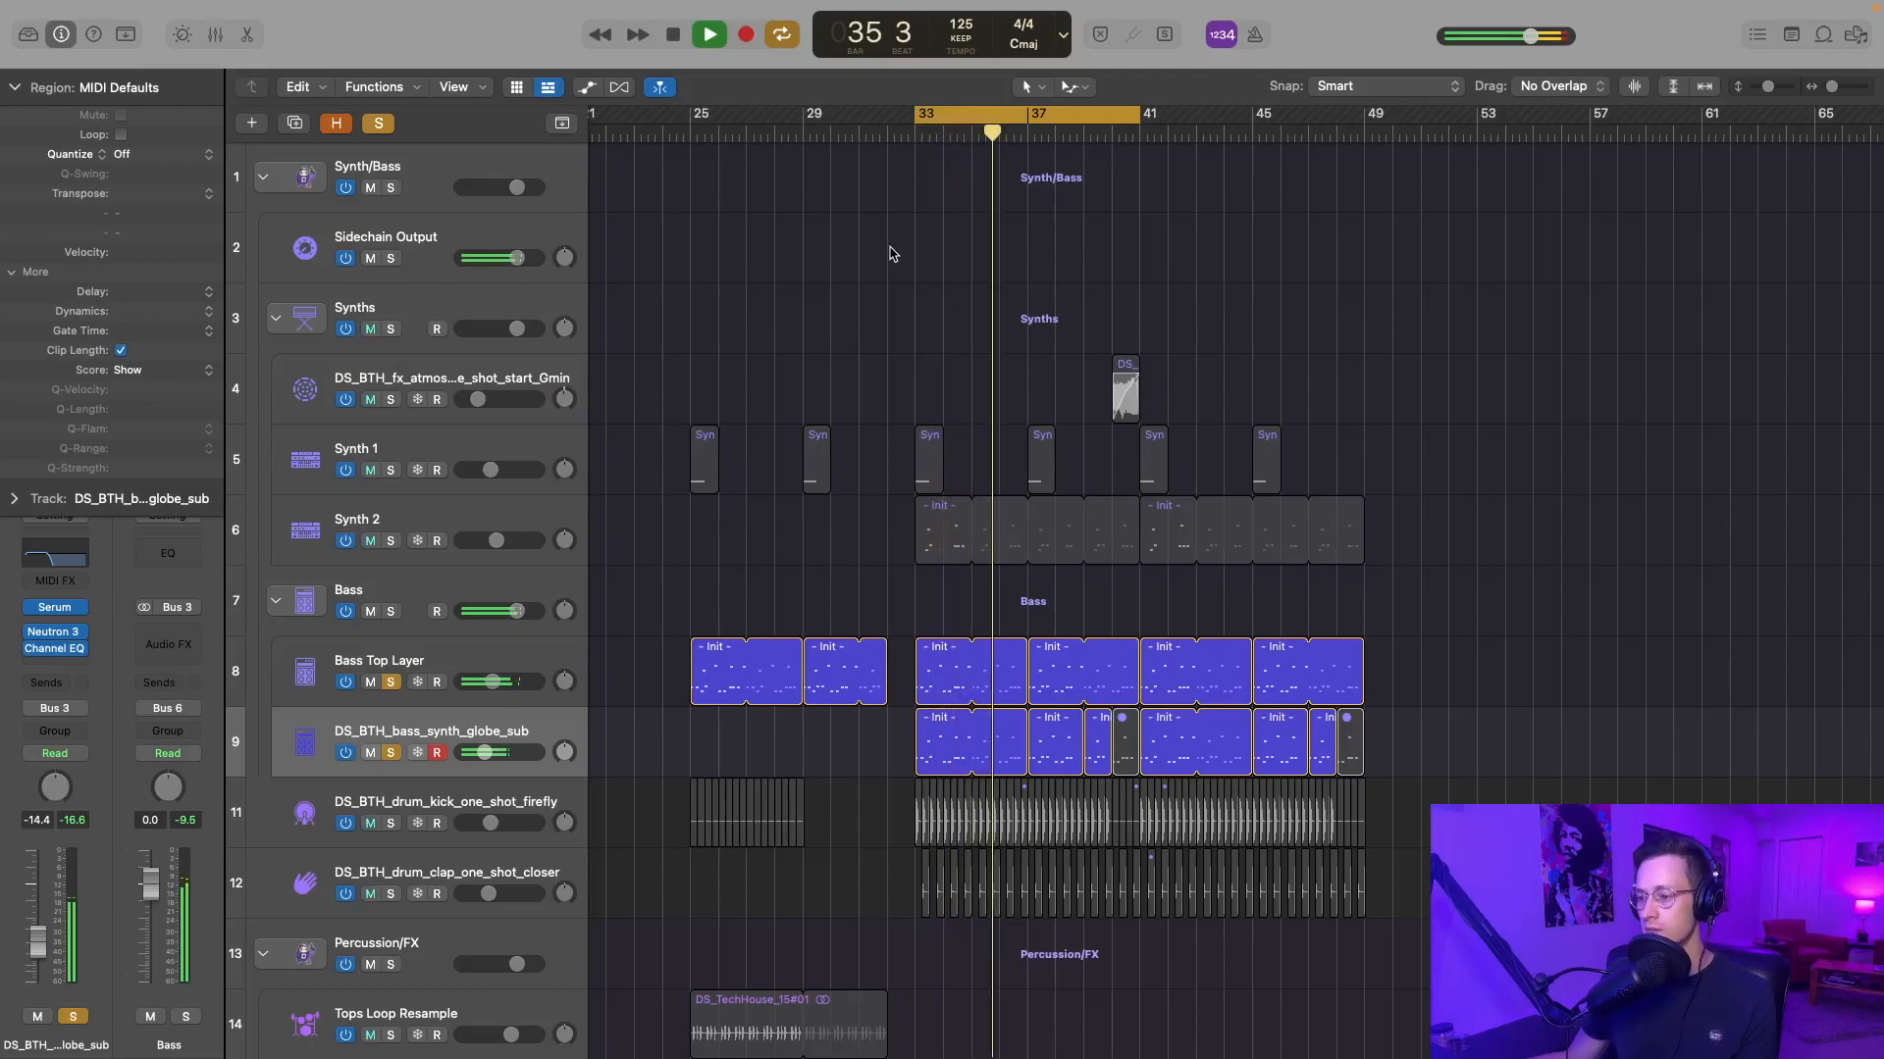
key("space")
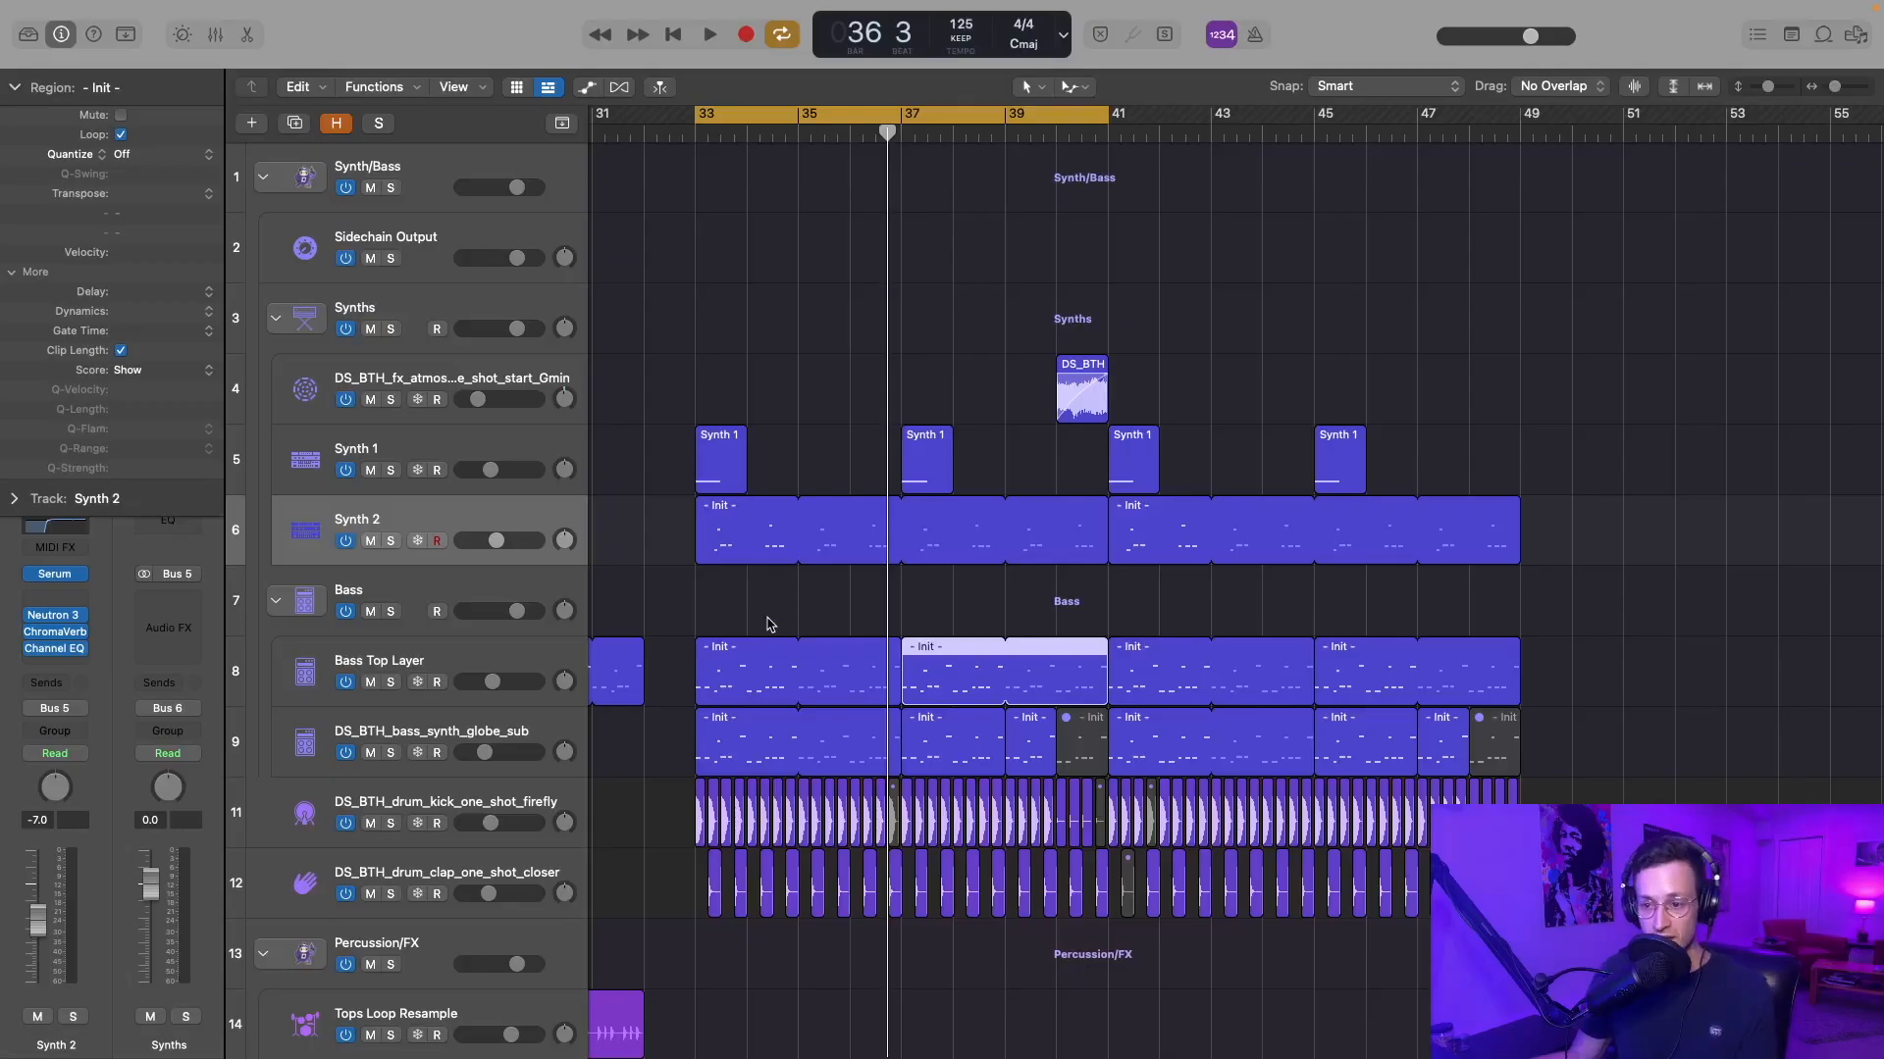
- Open the Synth 2 region starting at bar 33 in the piano roll and play it back
key("super+Left")
left_click(849, 652, "shift")
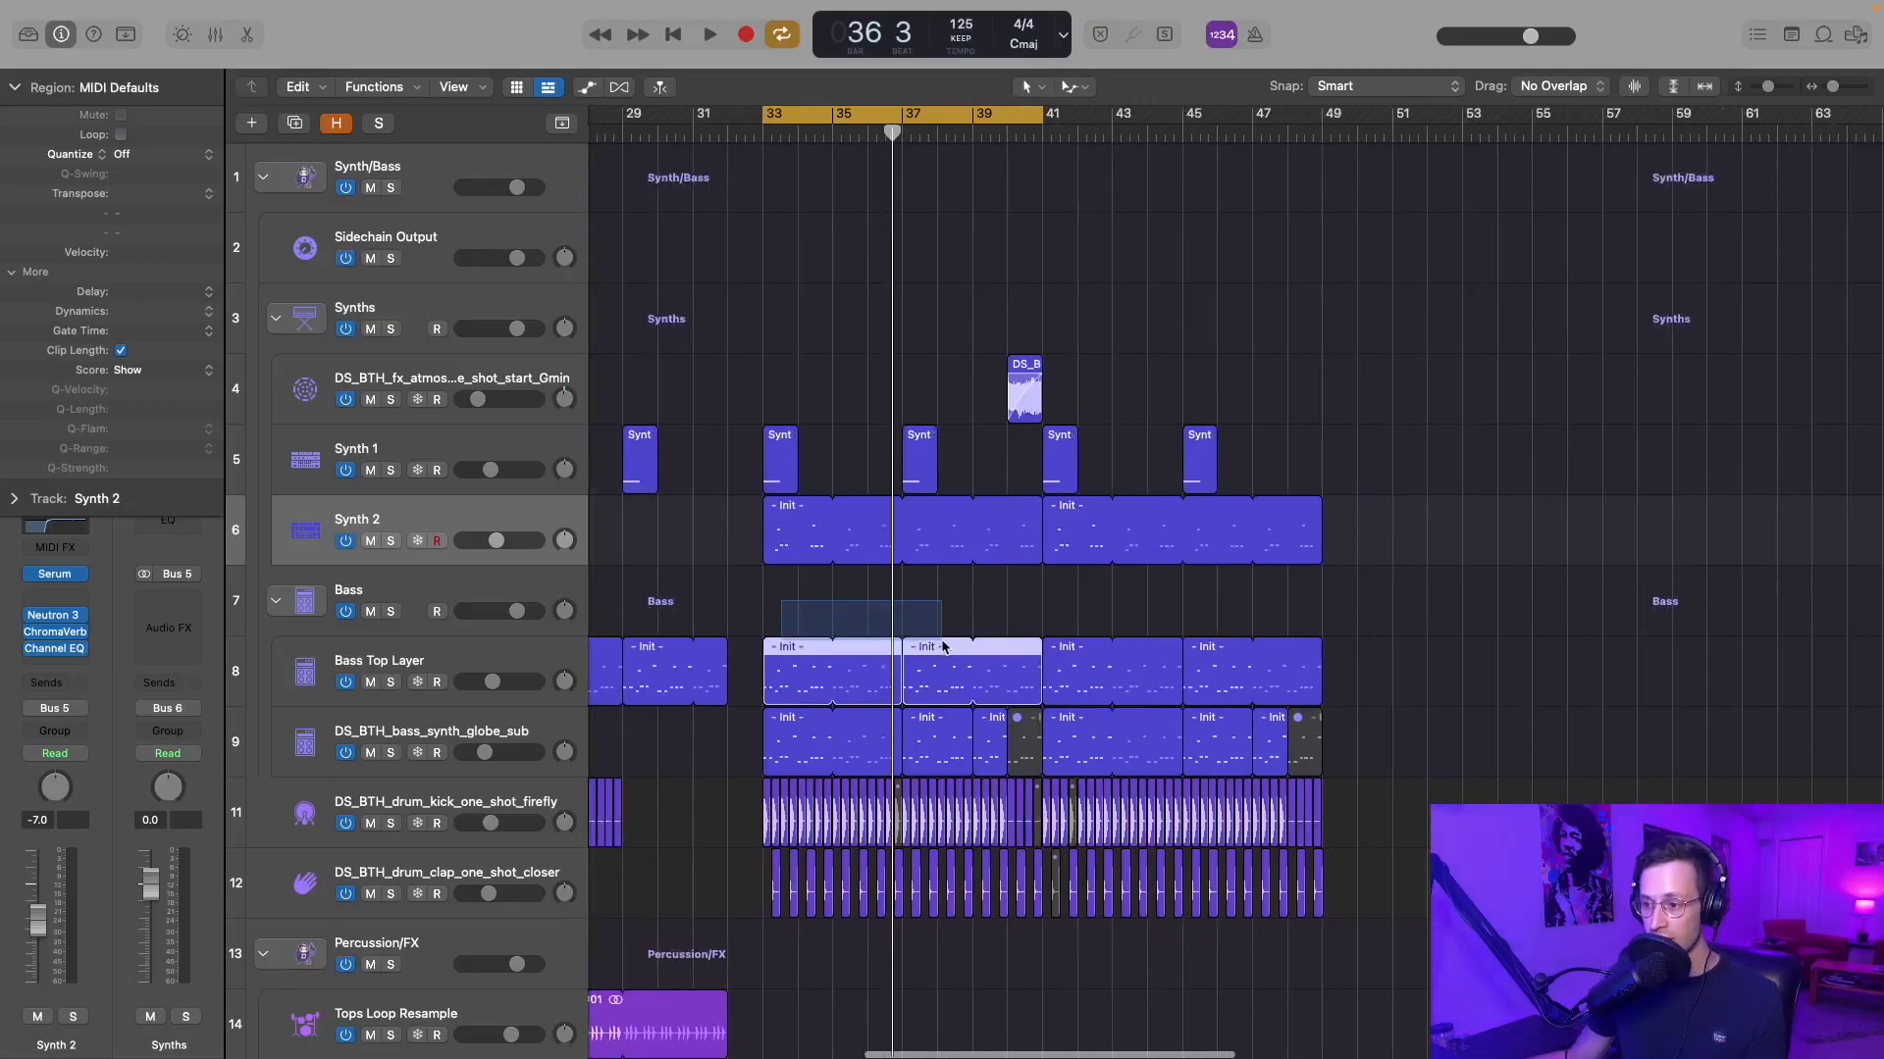
left_click(810, 527)
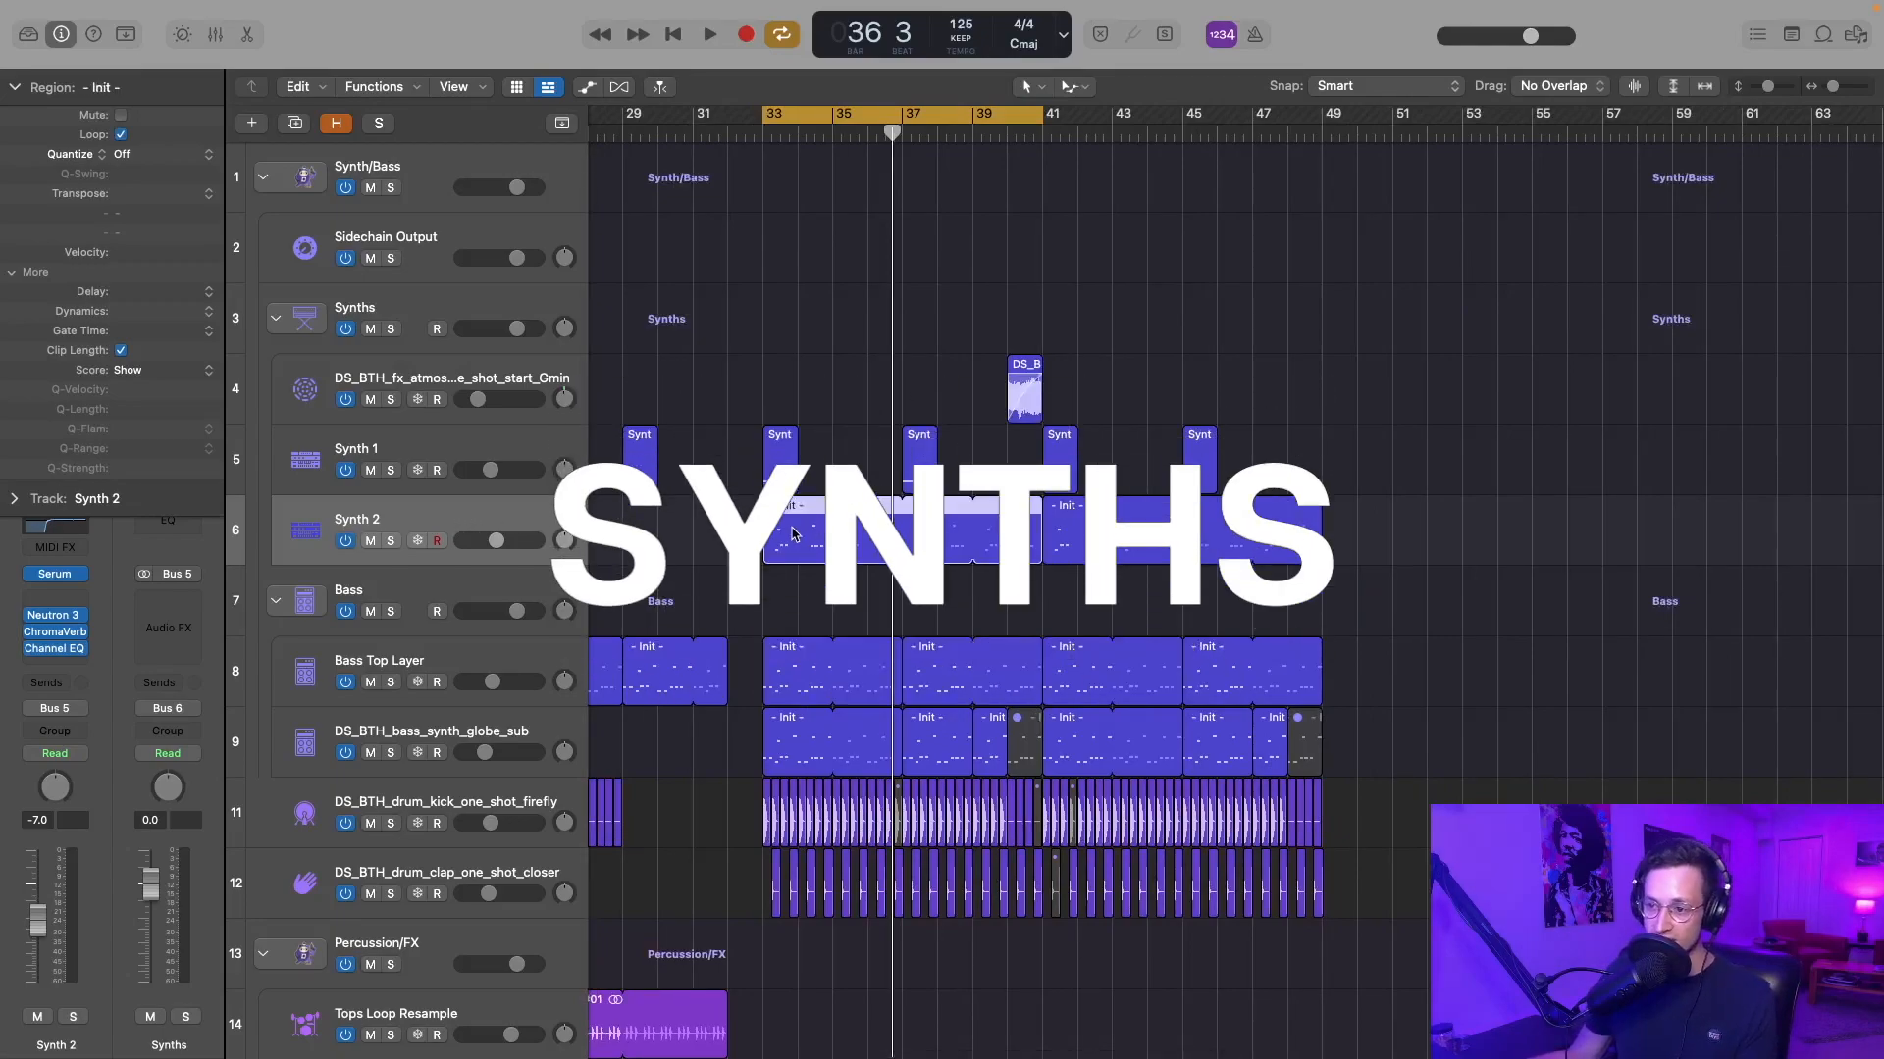
double_click(795, 535)
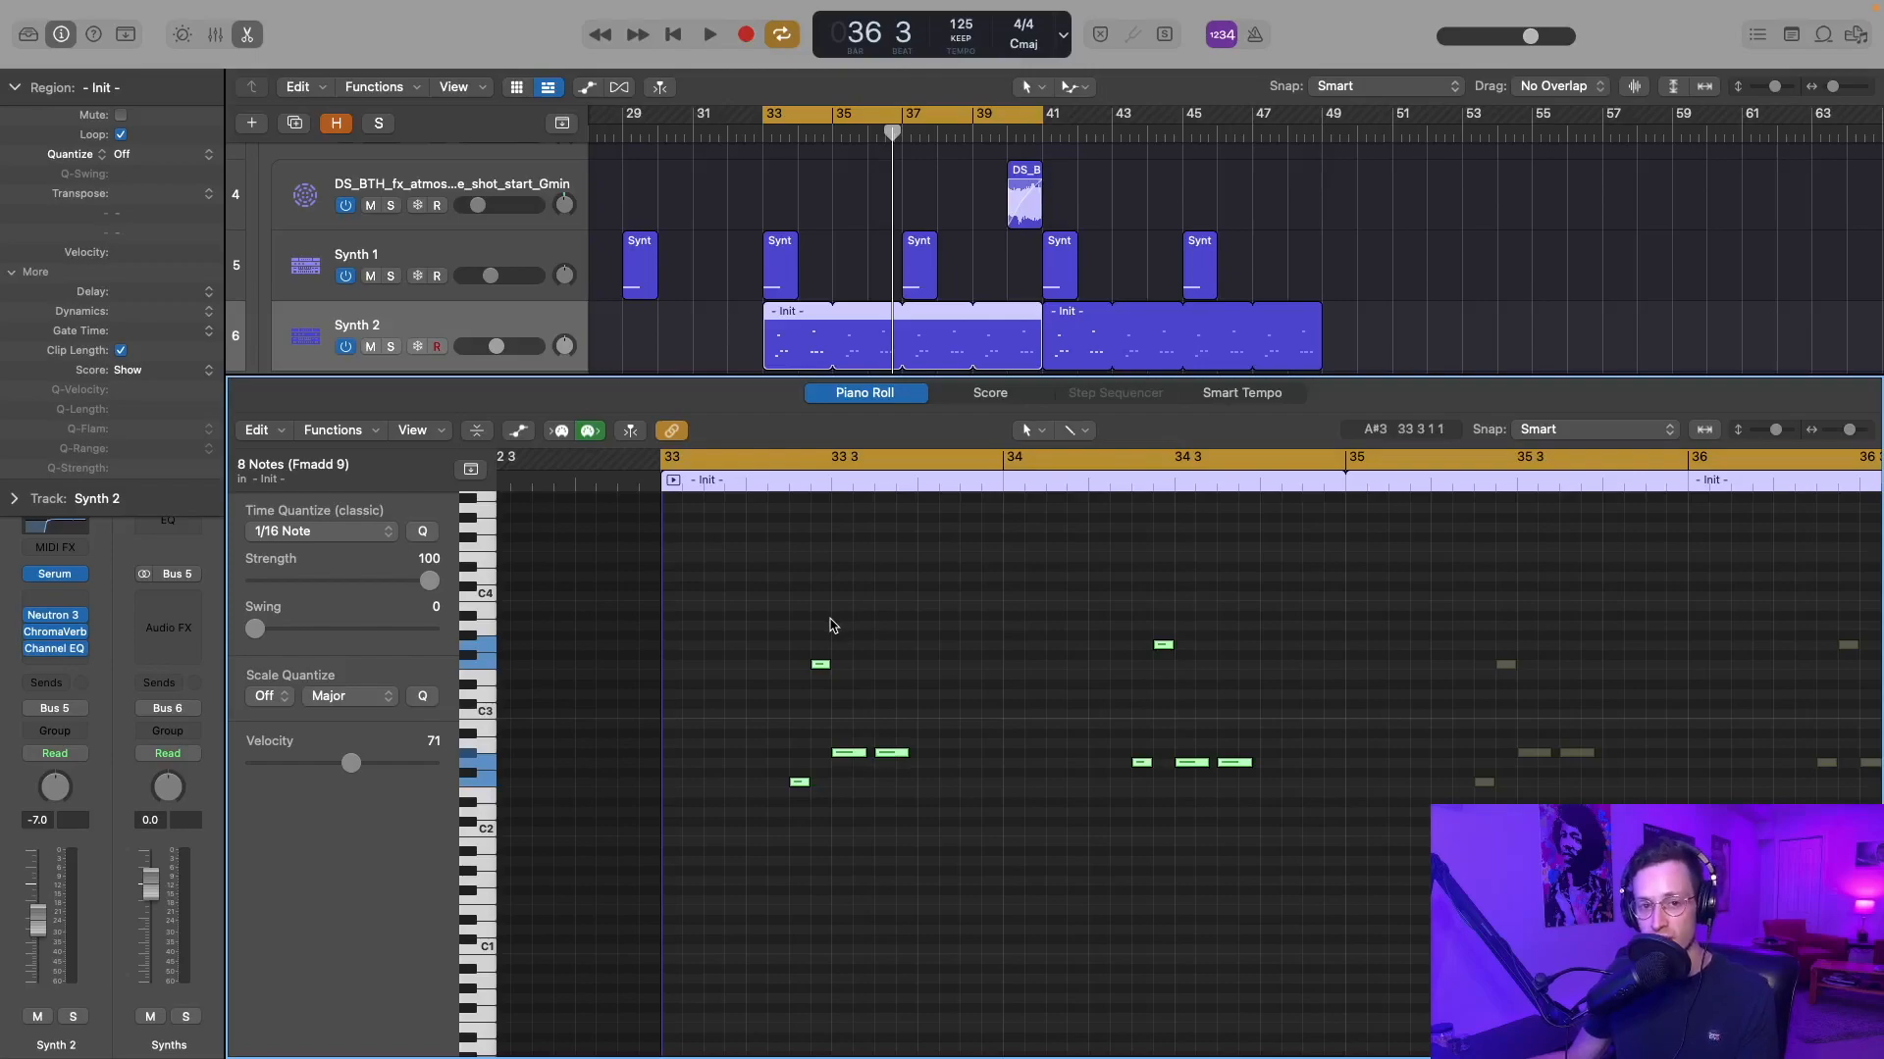
key("ctrl+s")
key("space")
key("space")
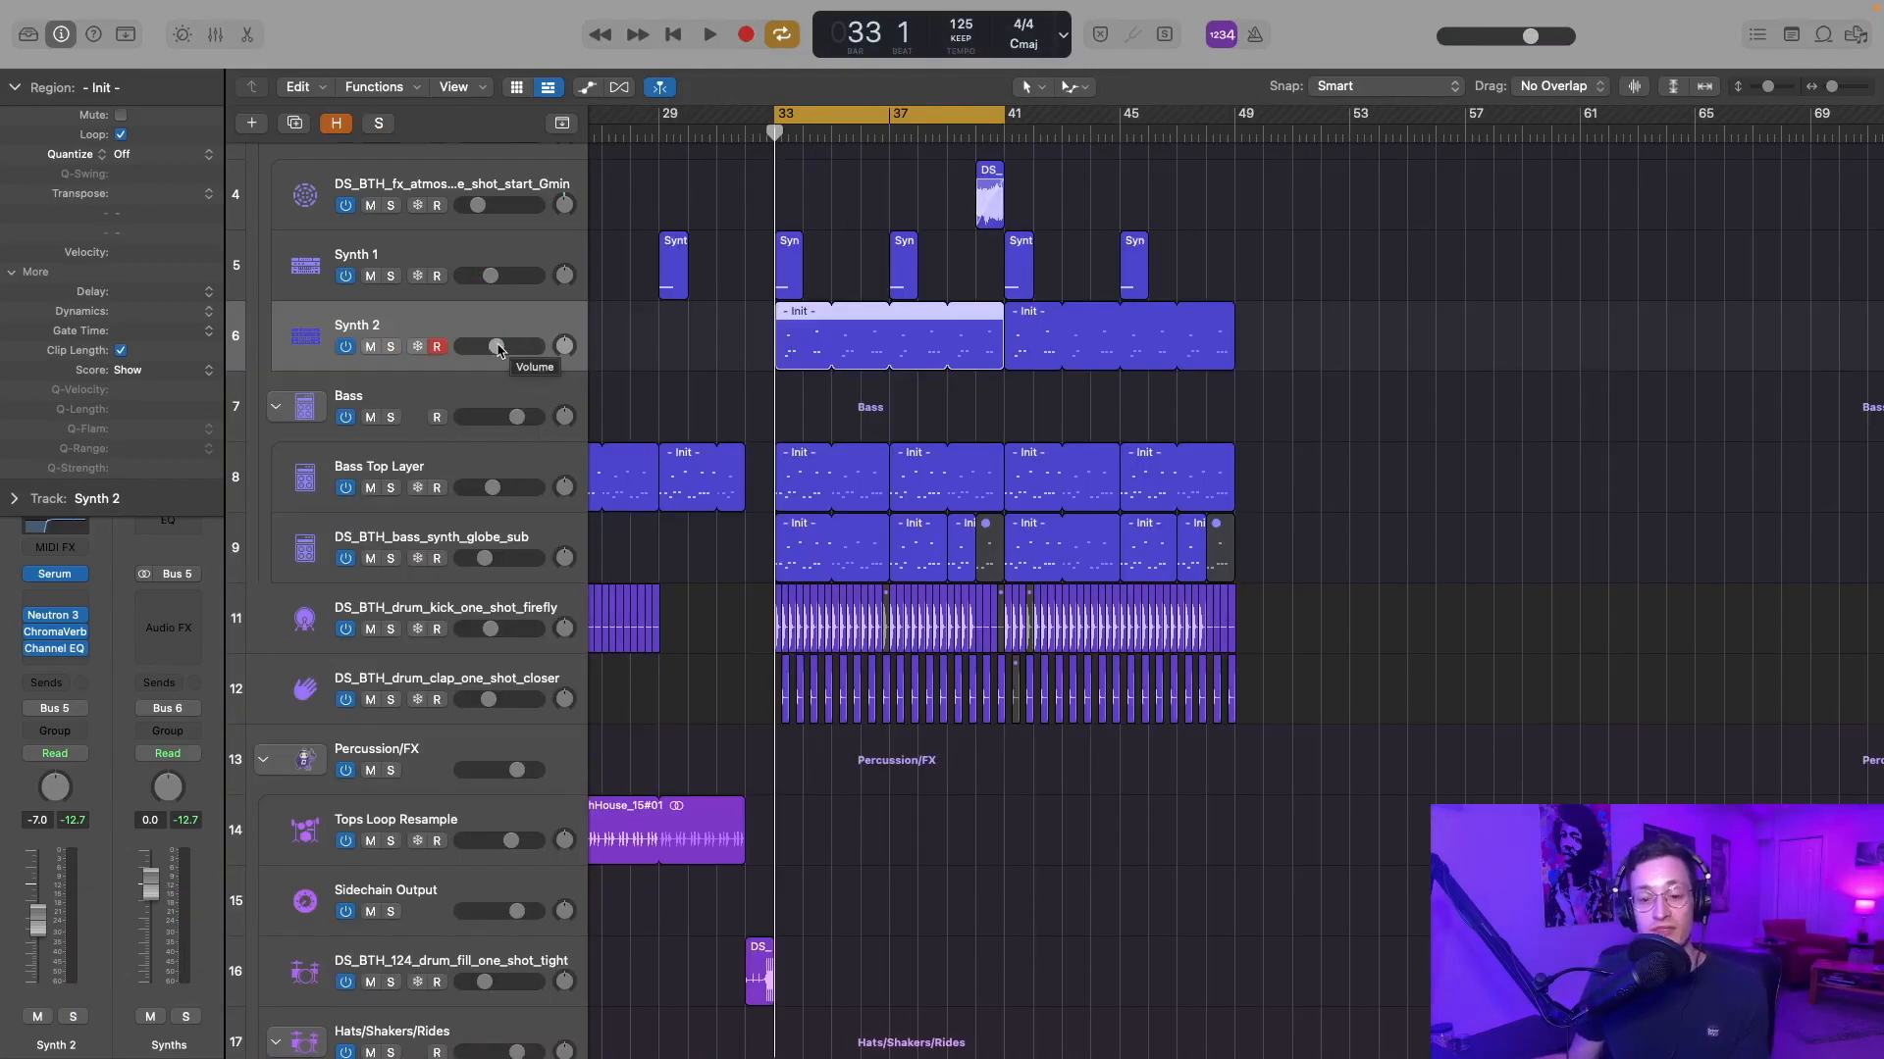
- Open Synth 2's Serum instance and inspect oscillator A's random phase and Sync (No Window) warp mode
left_click(51, 575)
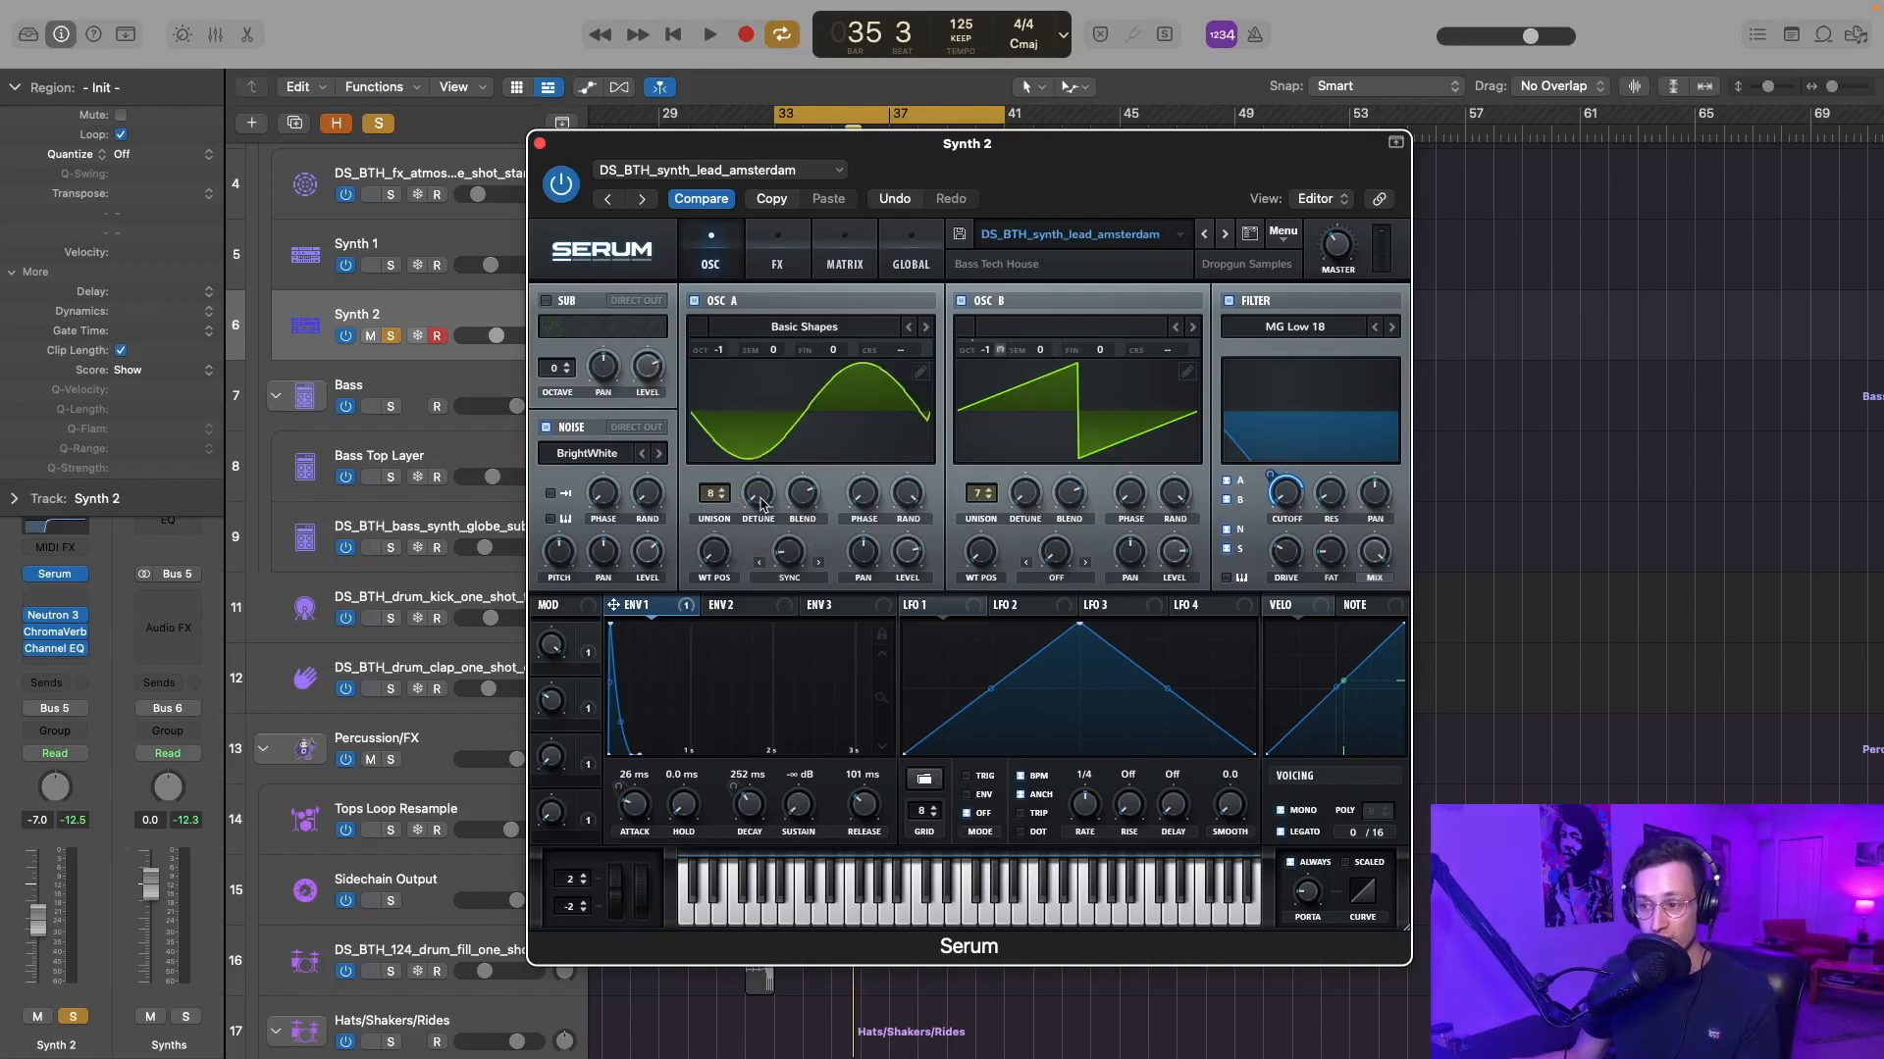
mouse_move(912, 495)
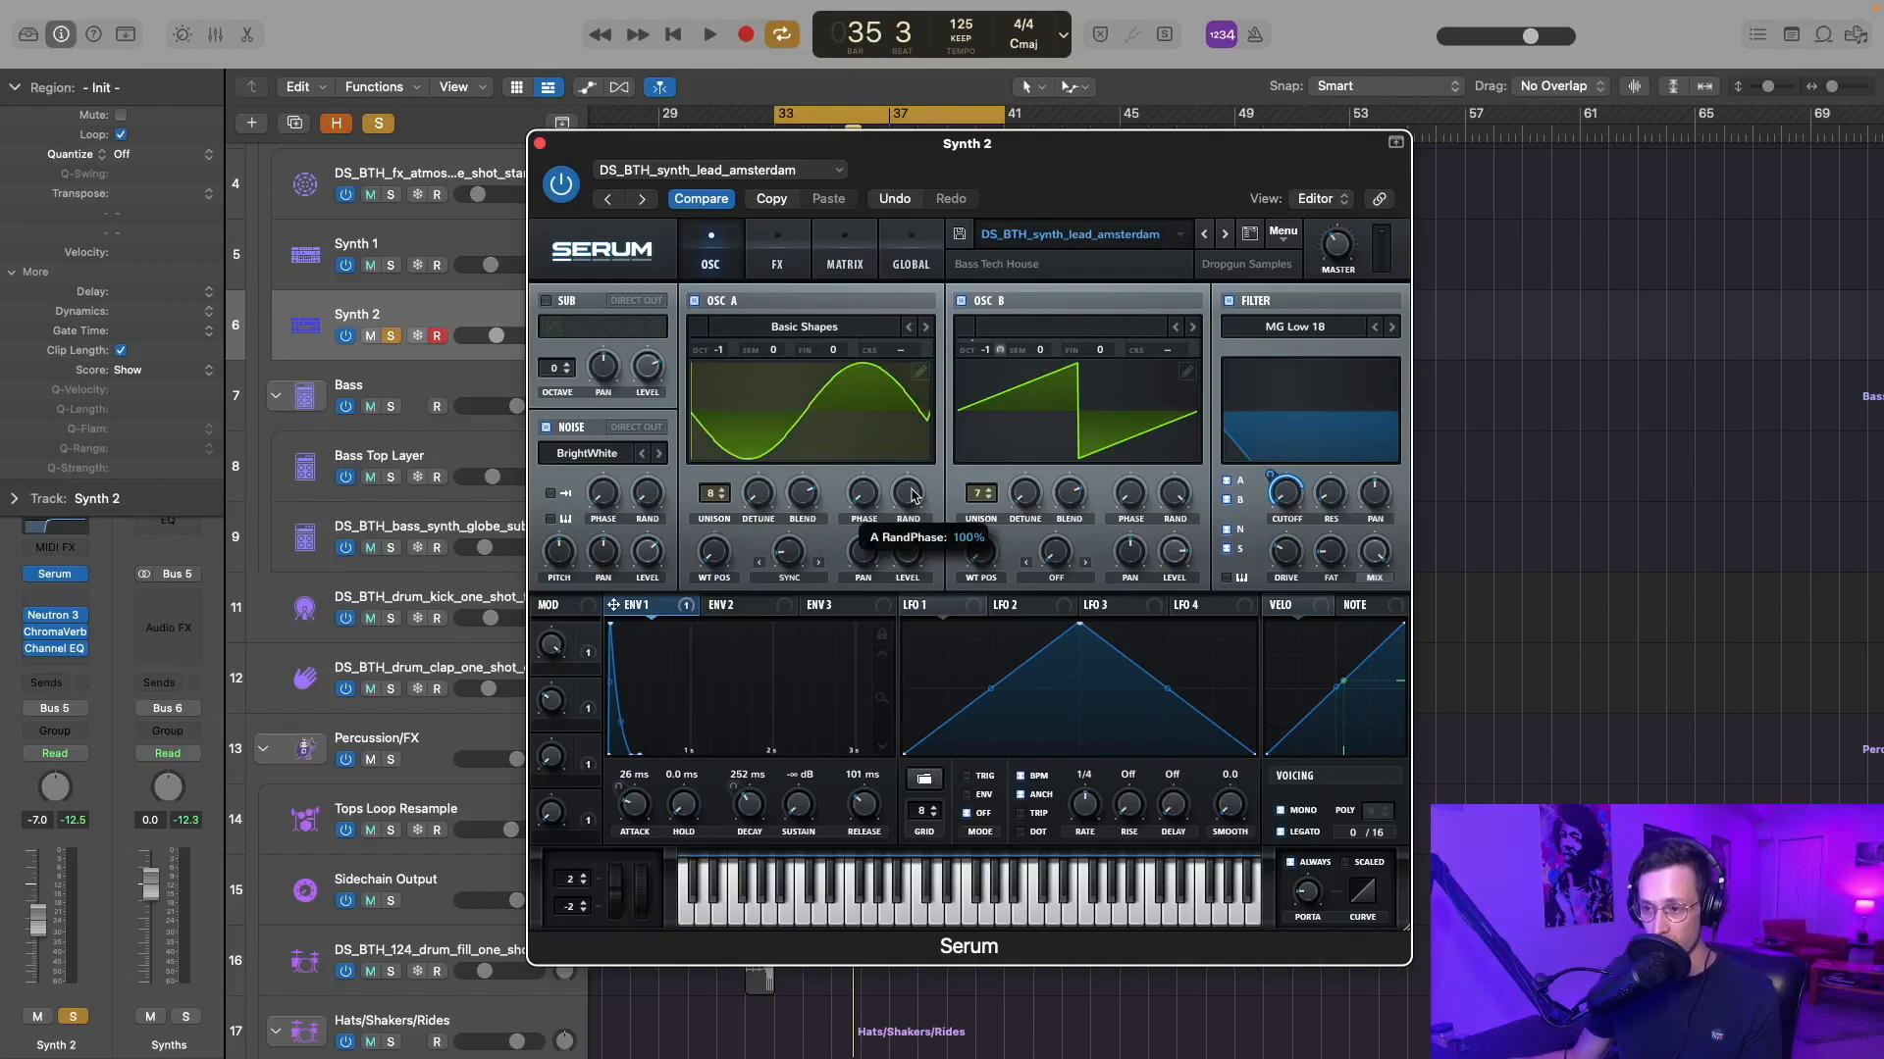
left_click(789, 580)
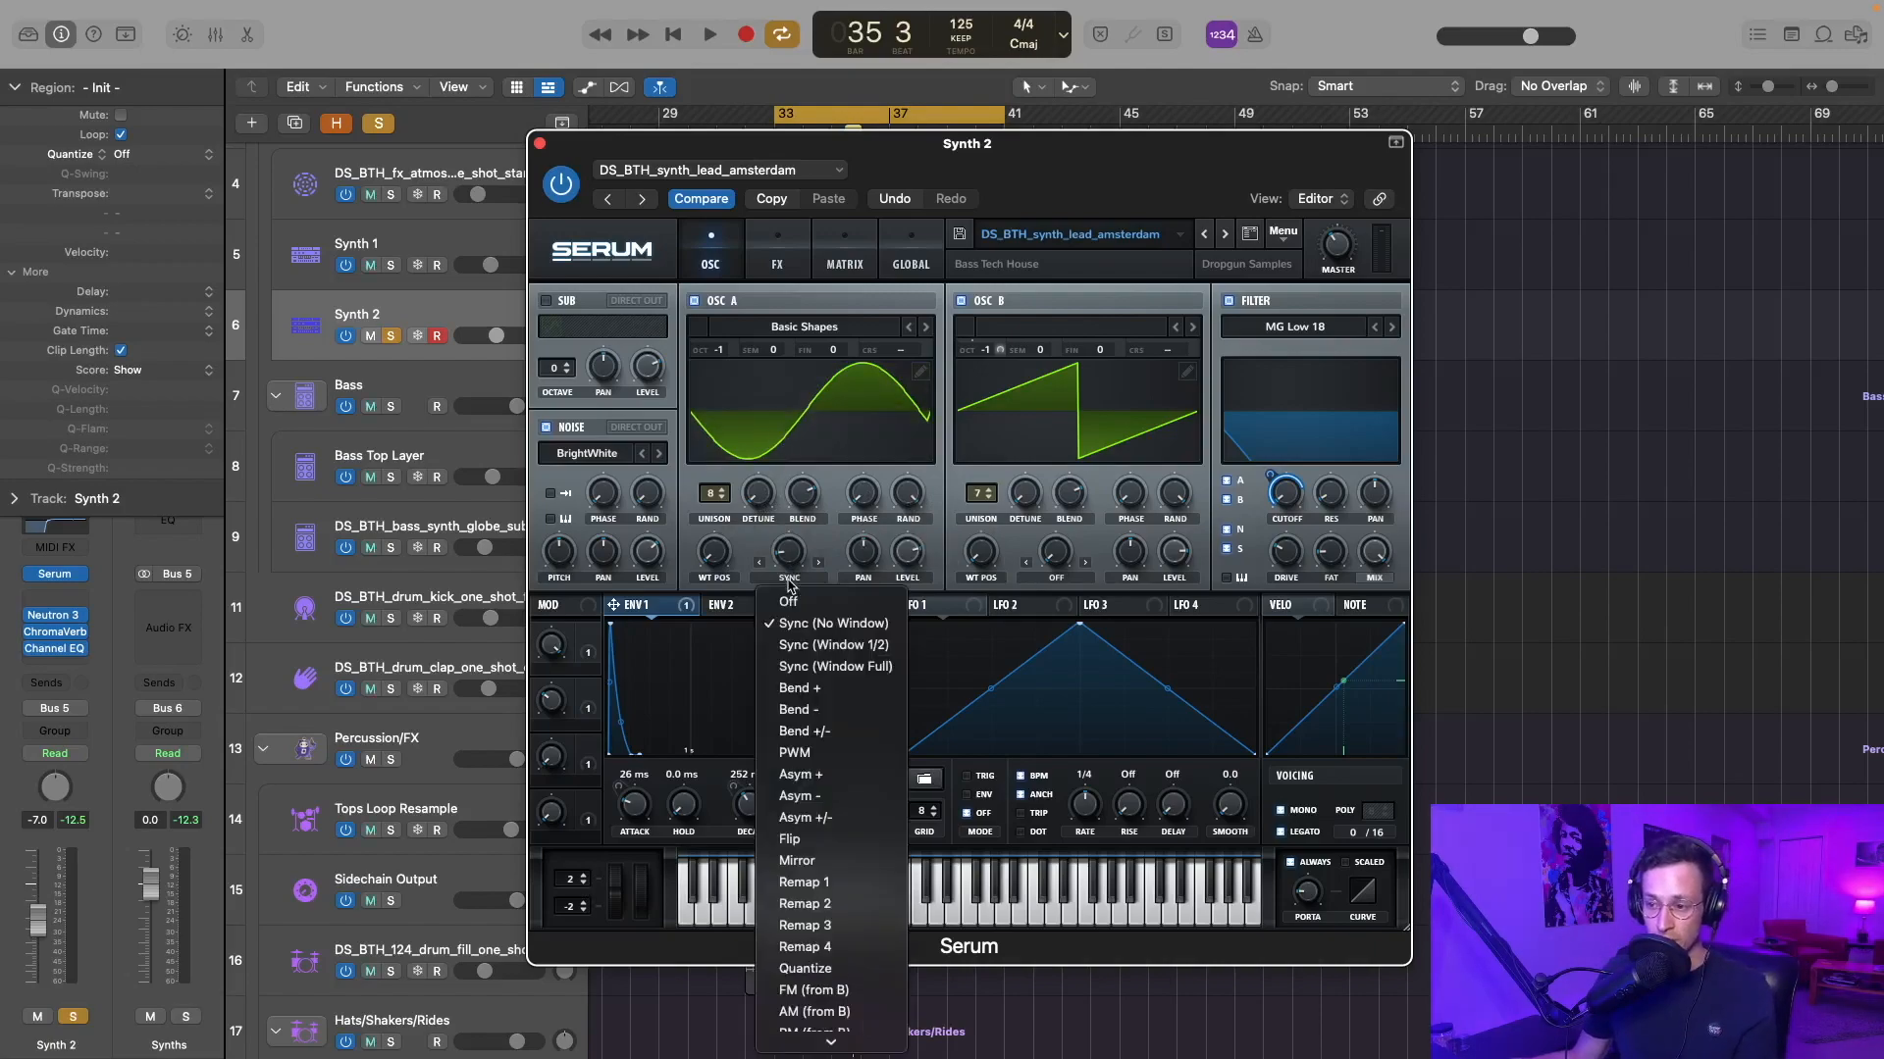
left_click(789, 583)
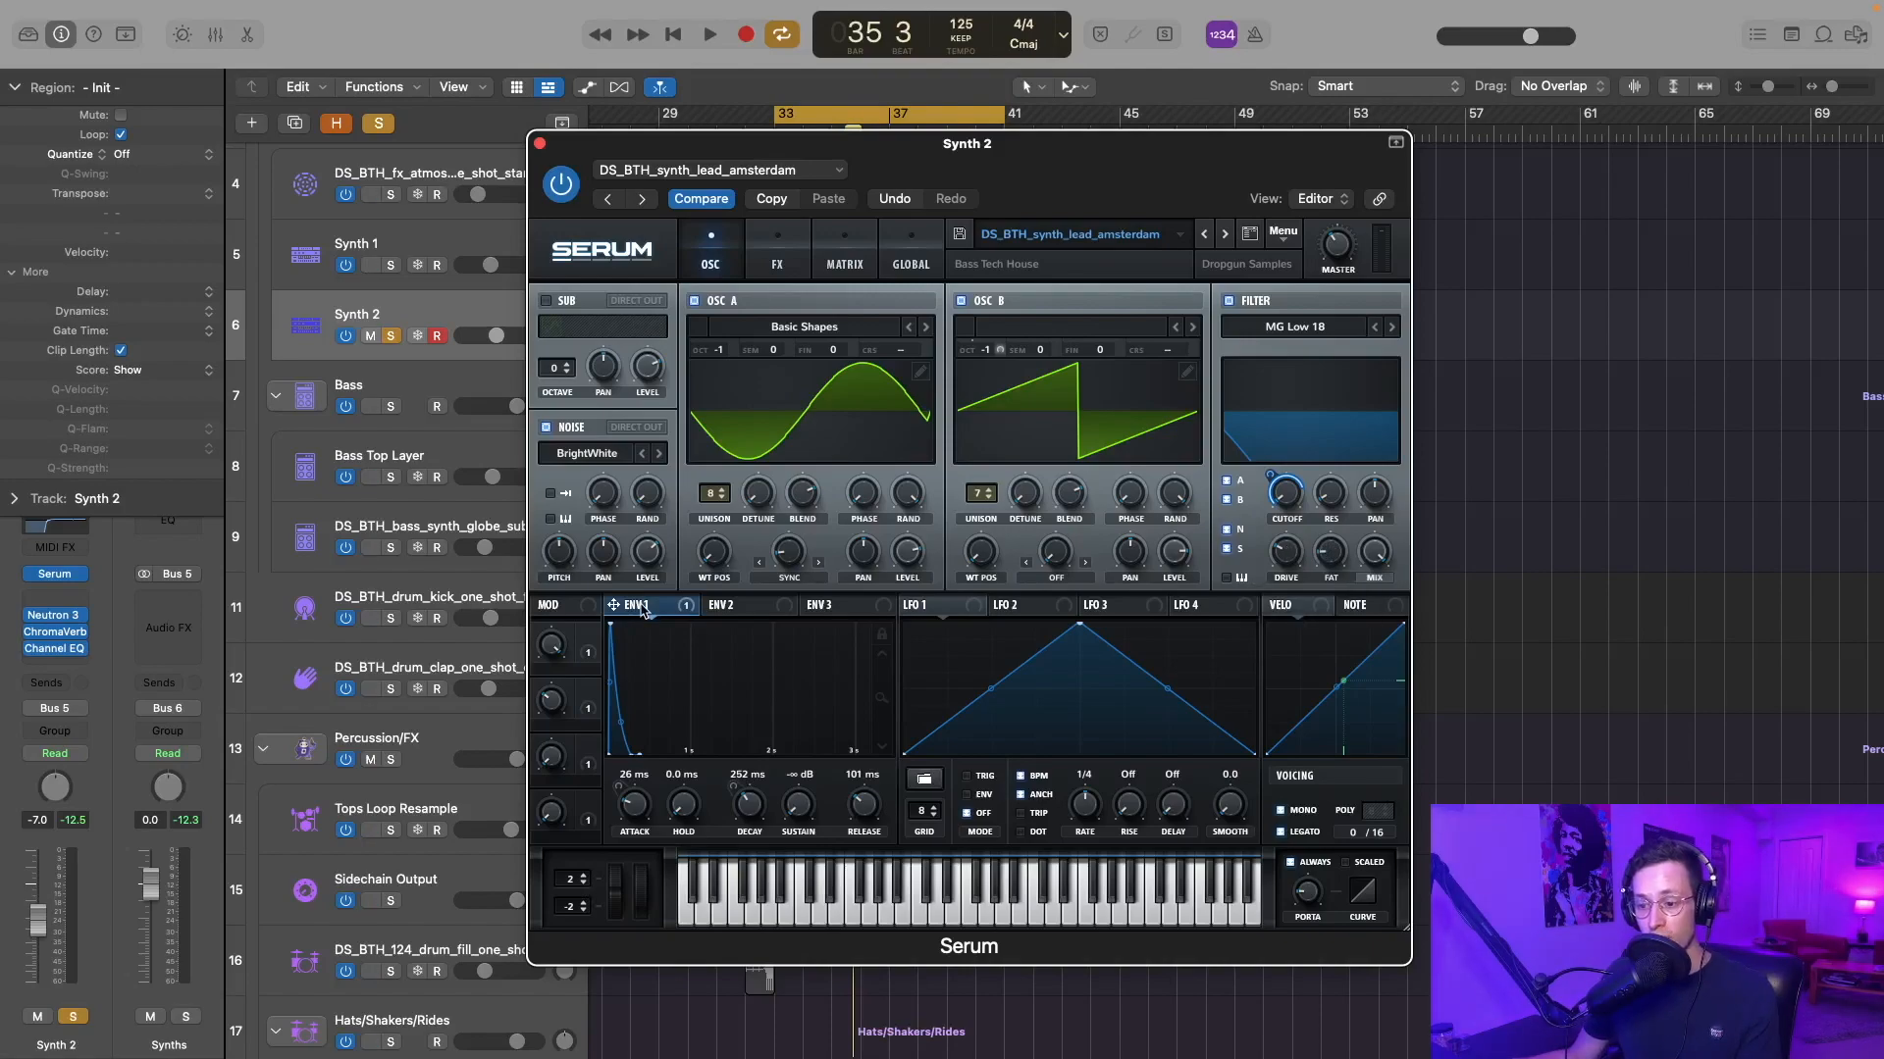
- Inspect the decay and attack of Synth 2's Env 1 and assign the envelope to the MG Low 18 filter's cutoff
left_click(750, 808)
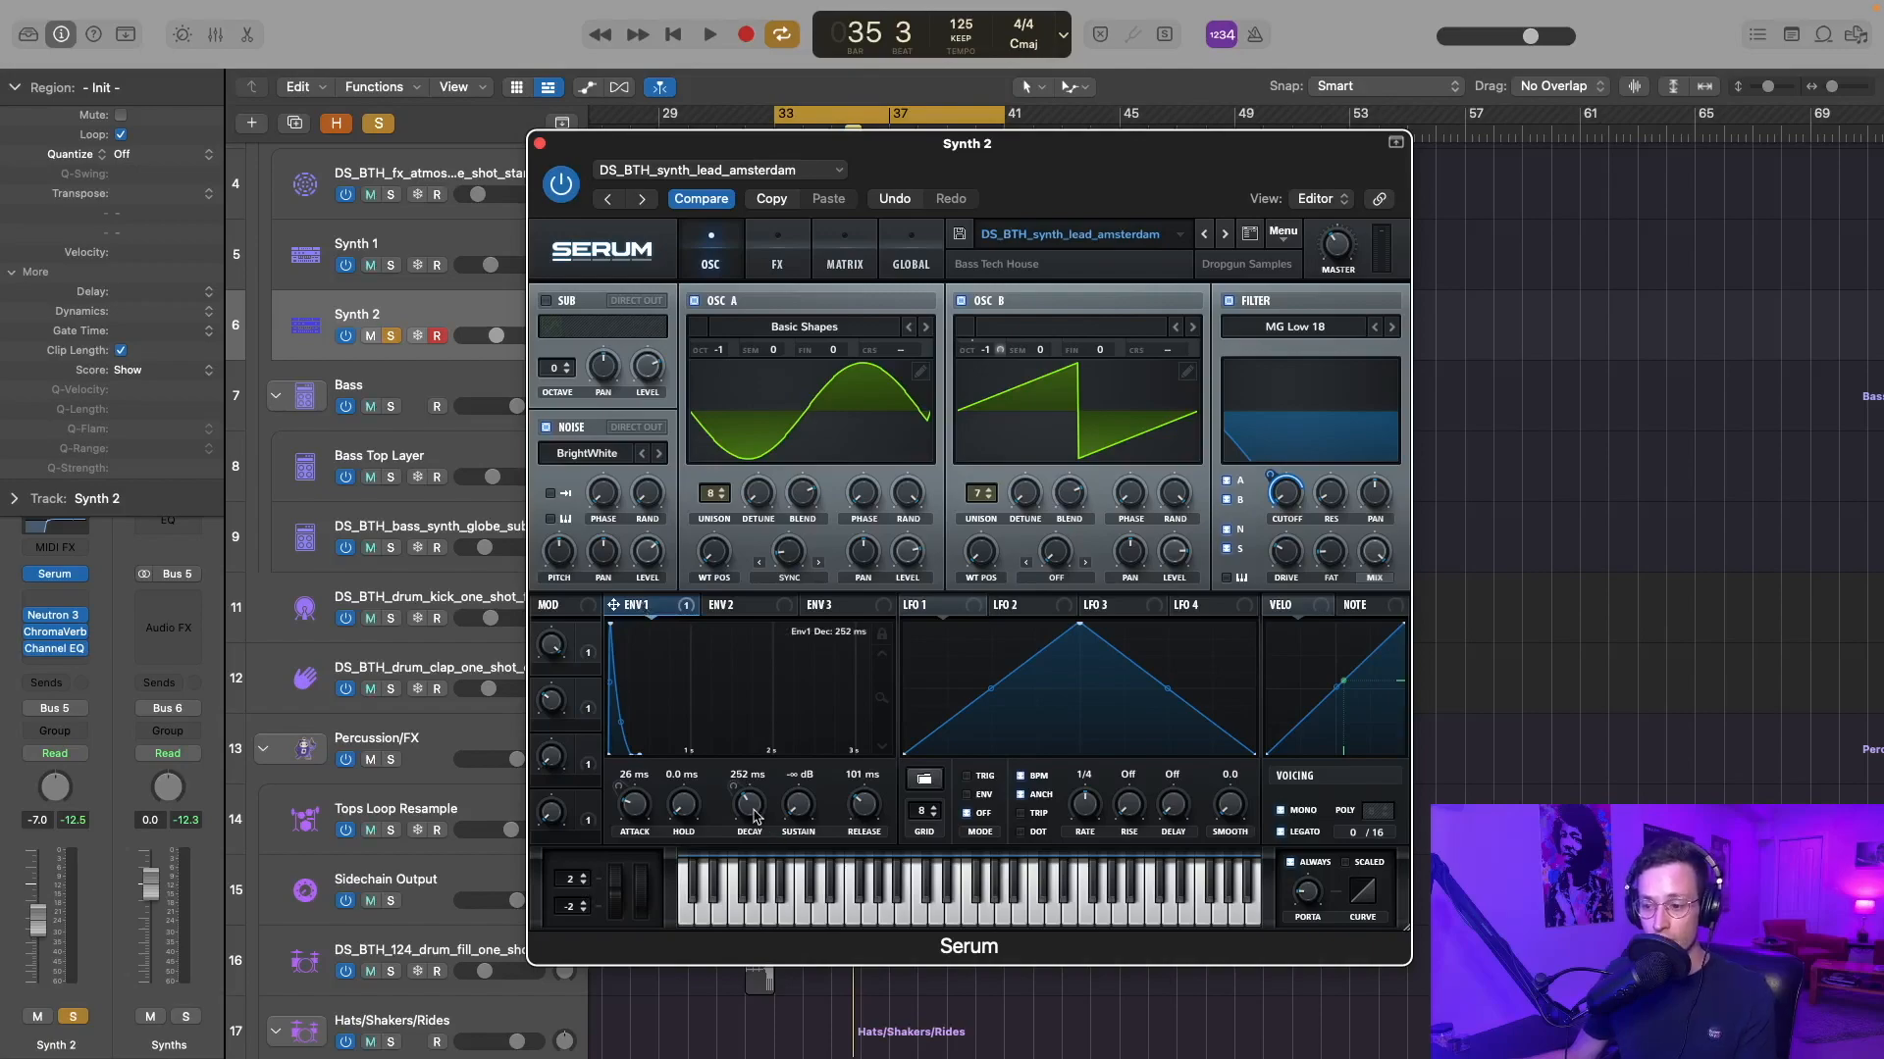
left_click(631, 809)
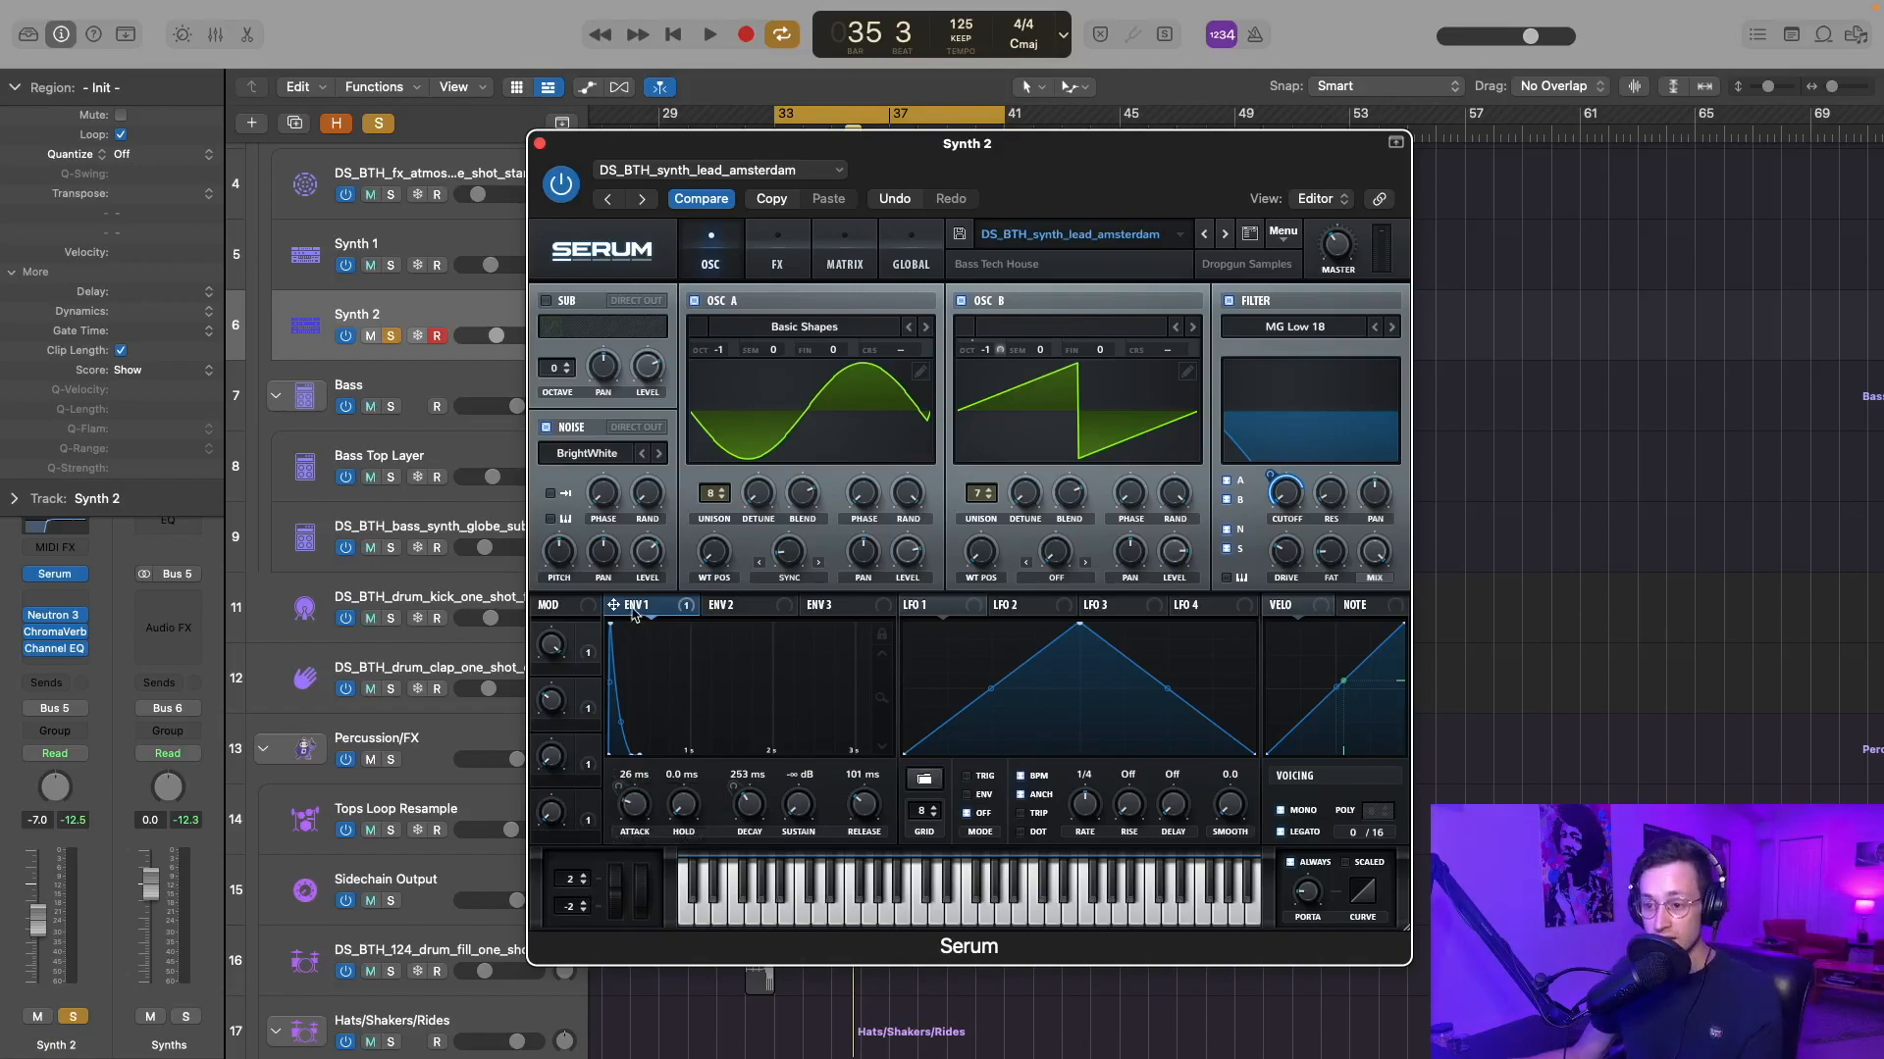
left_click_drag(633, 610, 1283, 502)
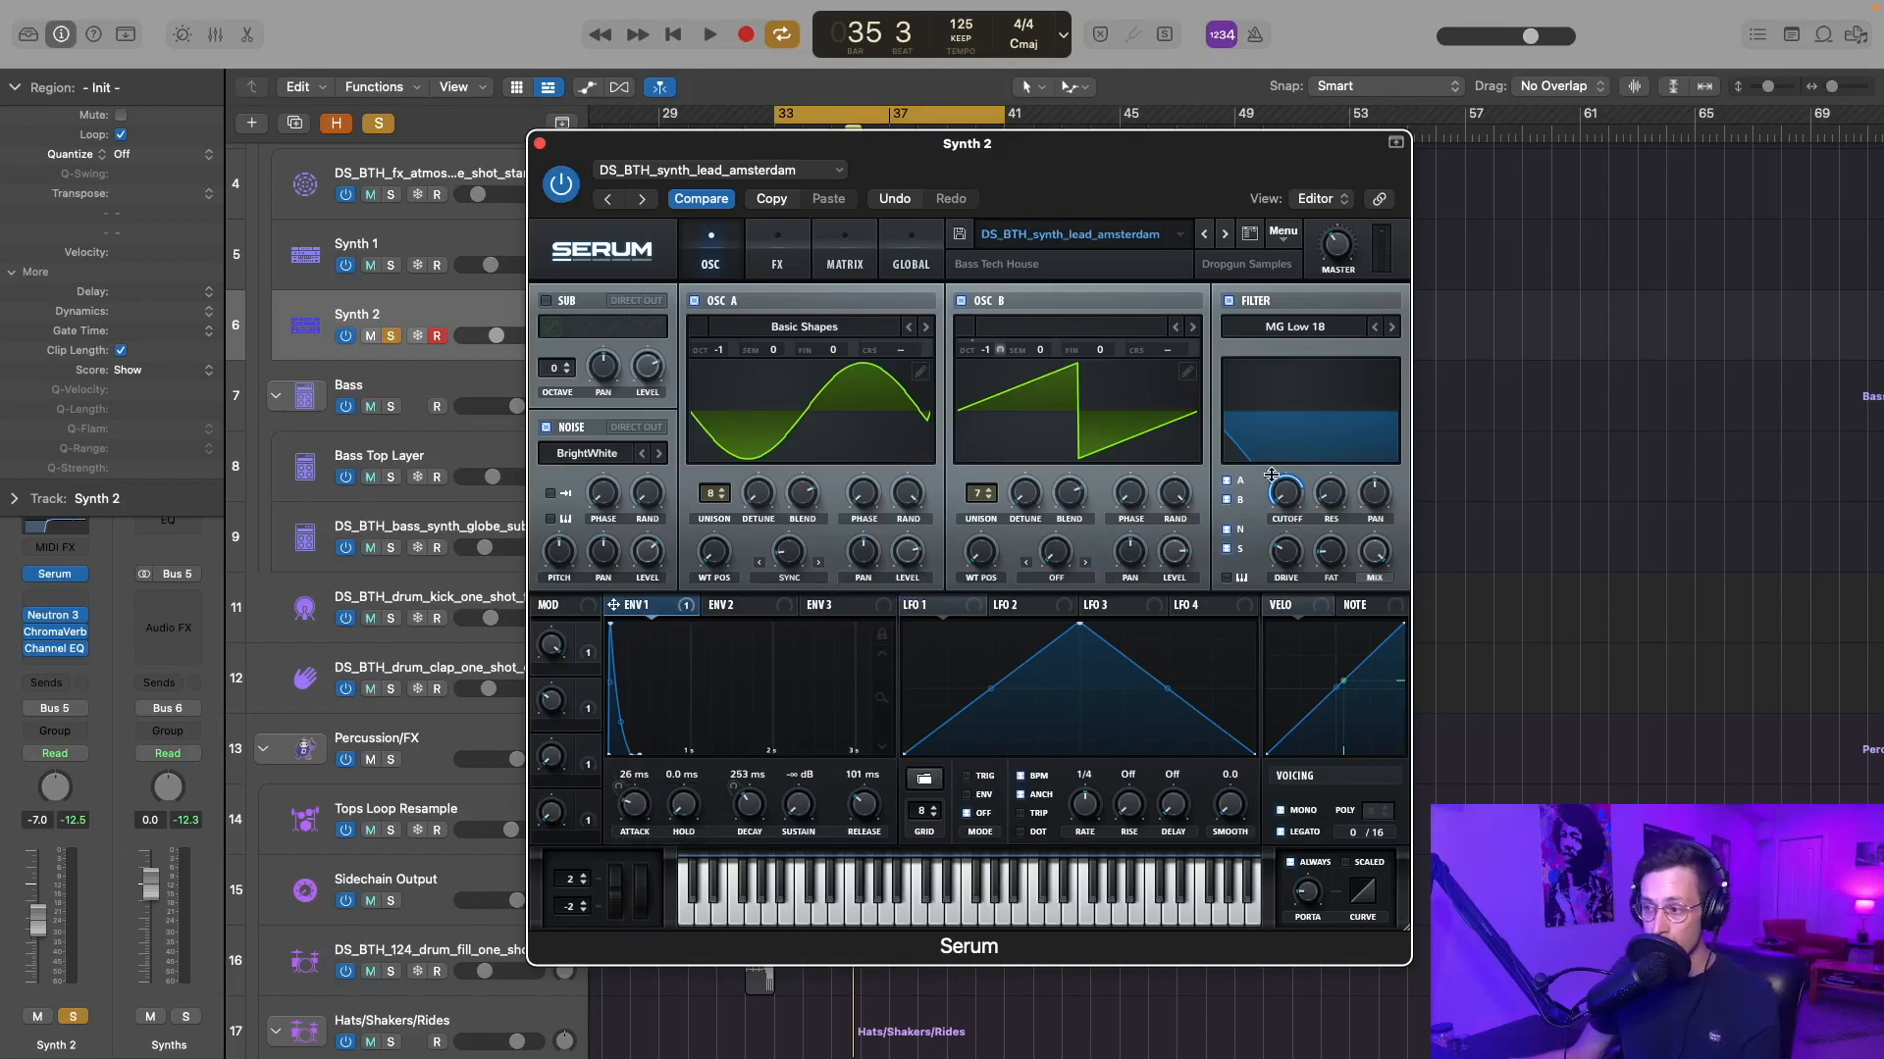
mouse_move(1271, 475)
- View Synth 2's Serum effects and compare the middle and high band settings in the Neutron 3 Exciter
left_click(777, 257)
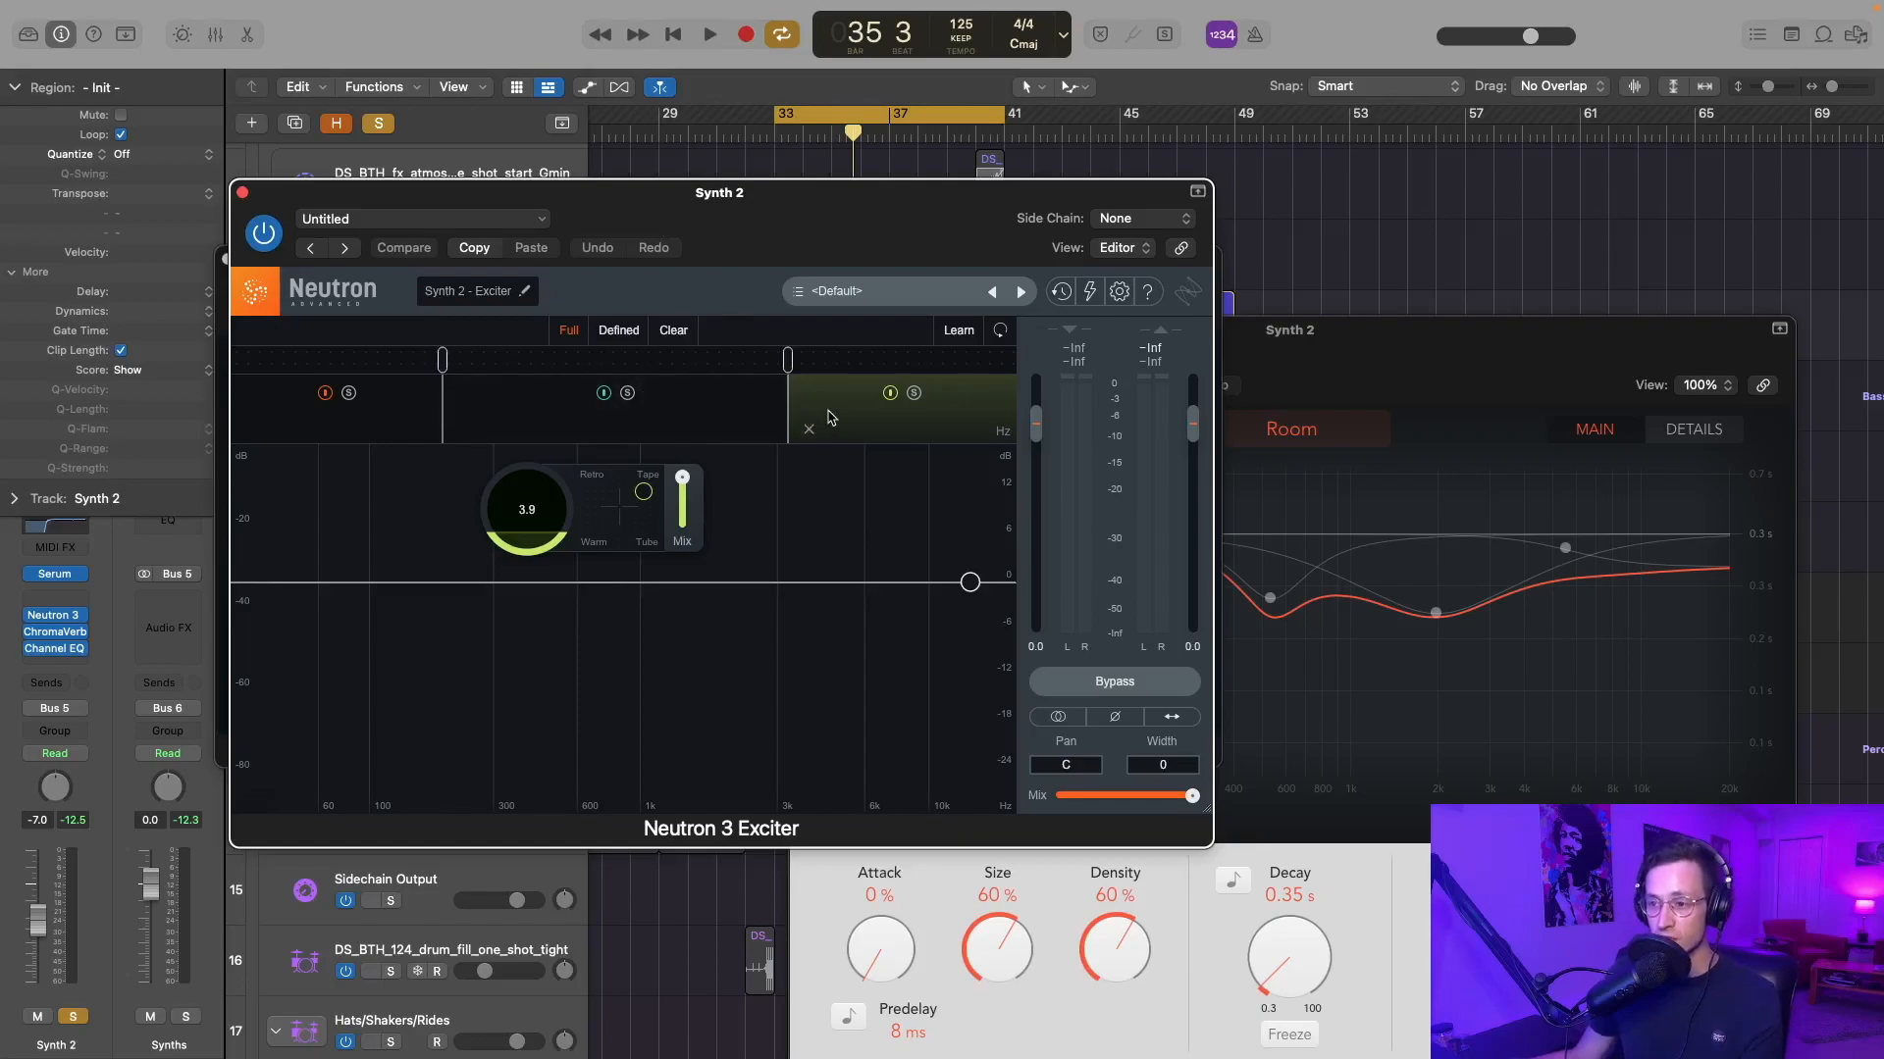
left_click(691, 411)
left_click(840, 402)
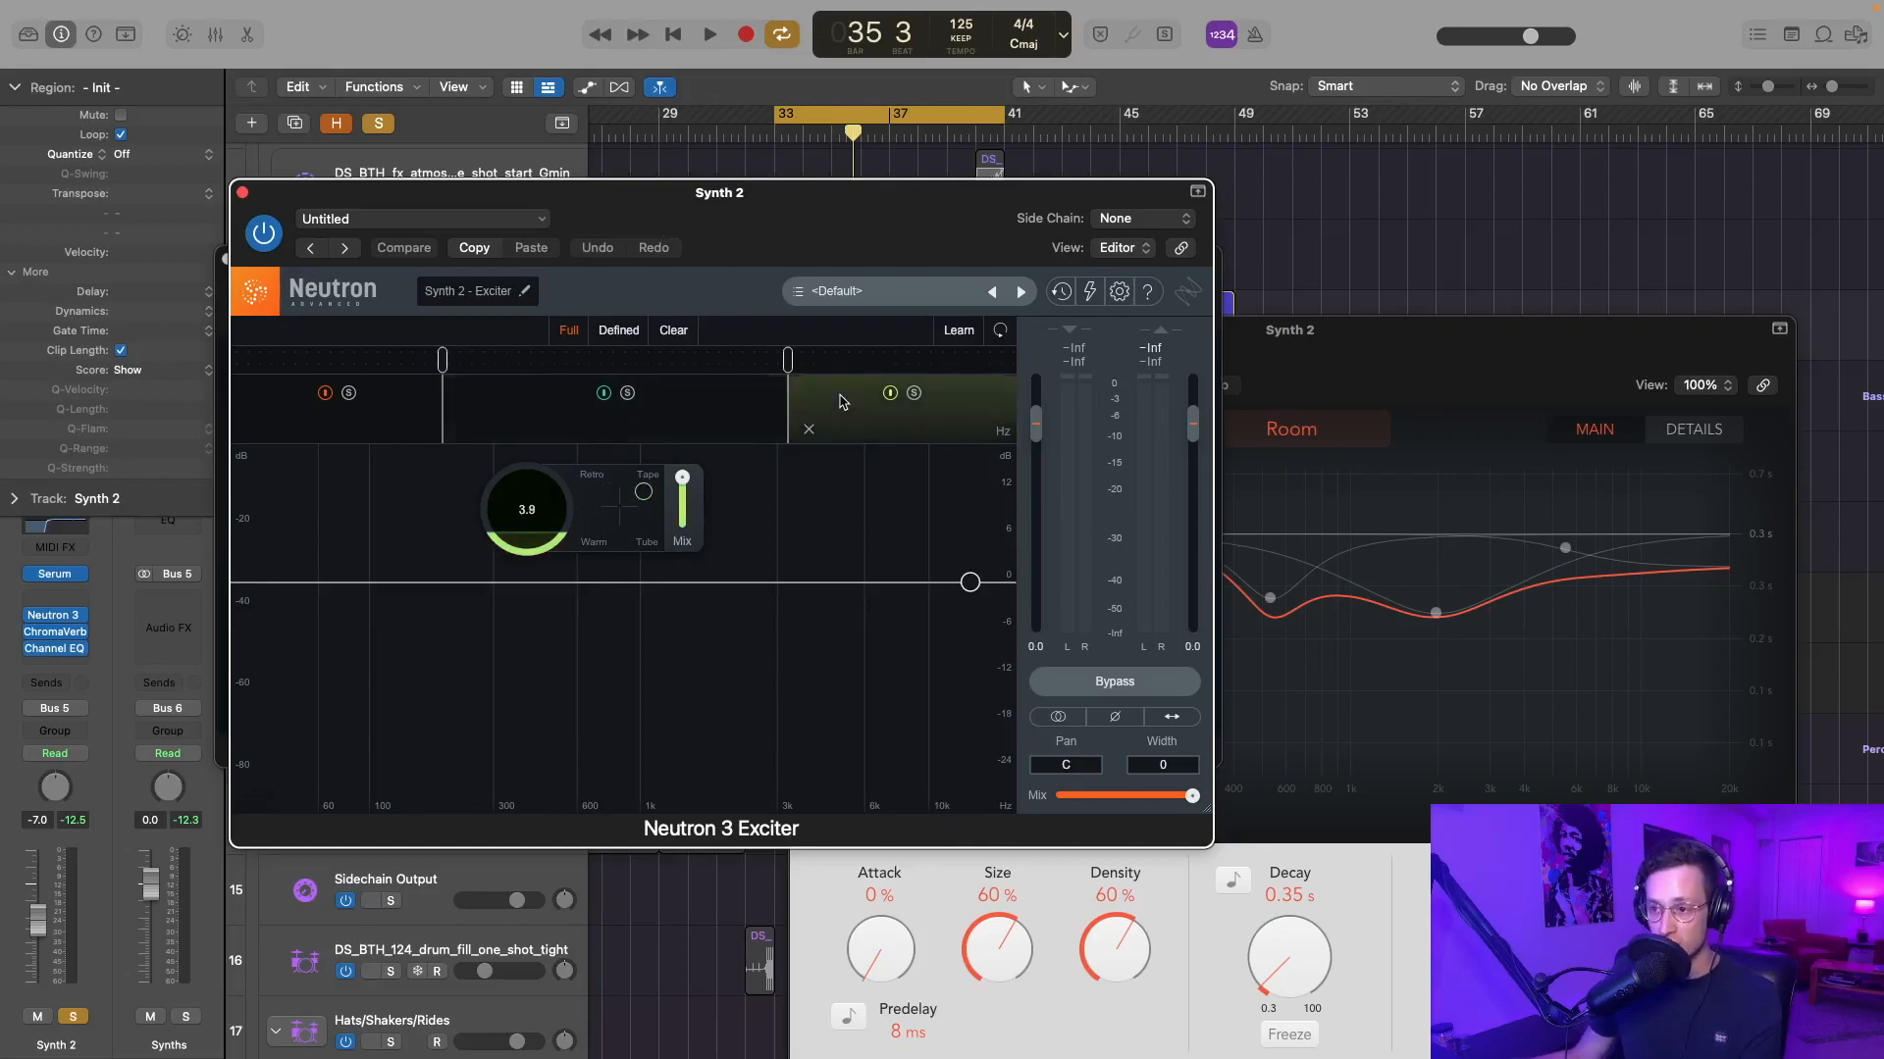
left_click(724, 399)
- Rearrange Synth 2's plug-in windows to clear the Channel EQ, inspect its low cut, and audition the track
left_click_drag(1132, 351, 753, 219)
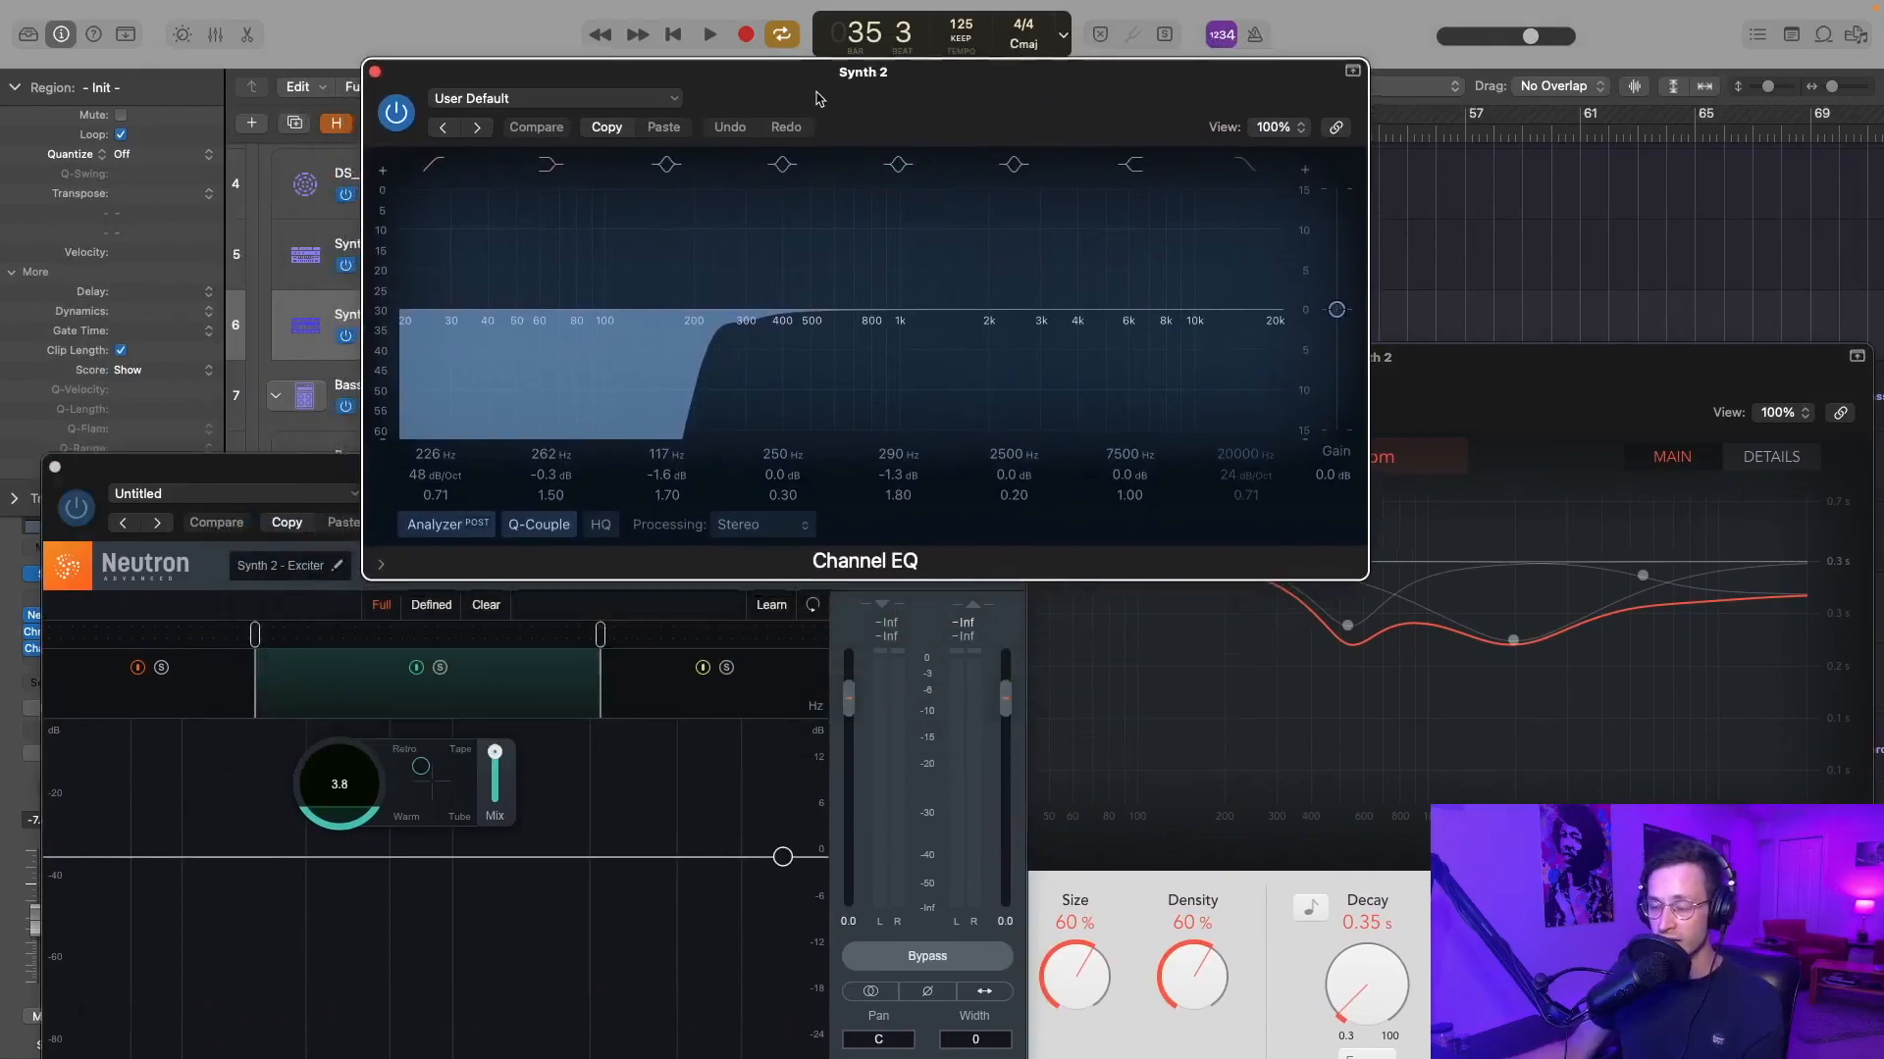
left_click_drag(815, 74, 922, 44)
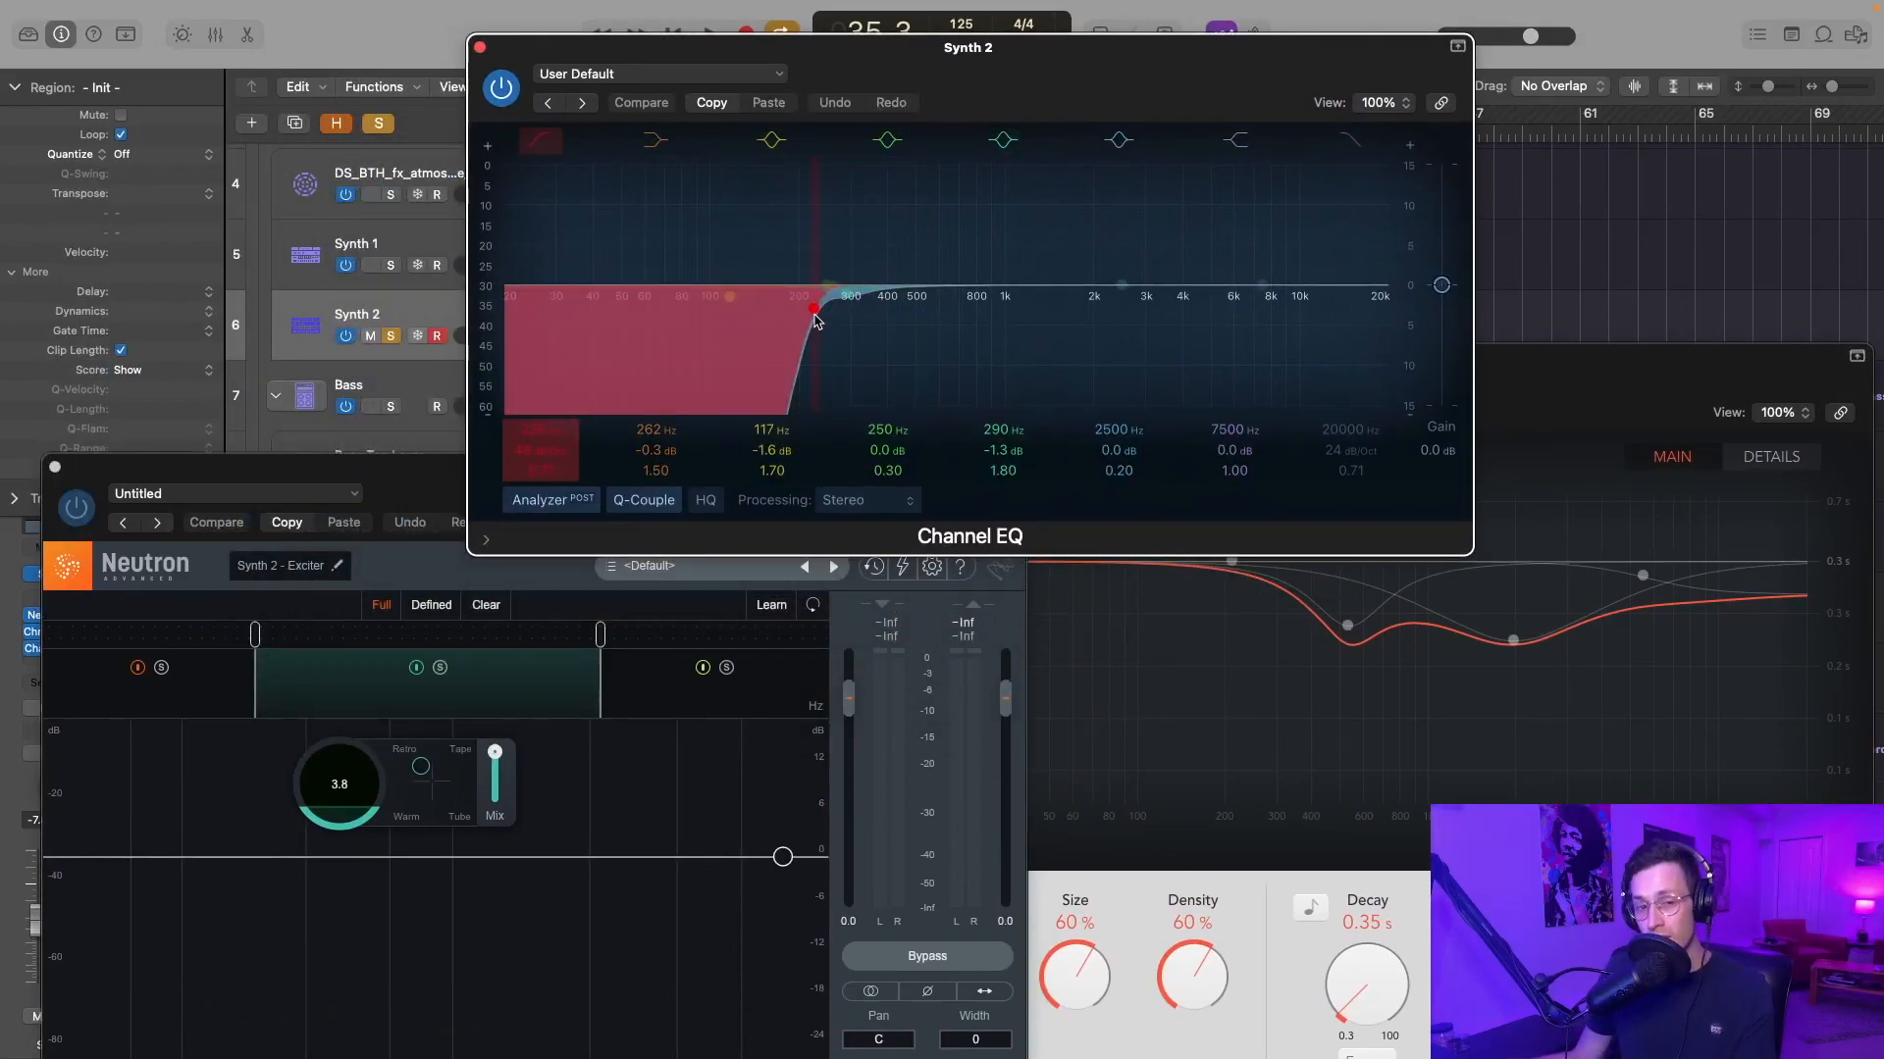
key("space")
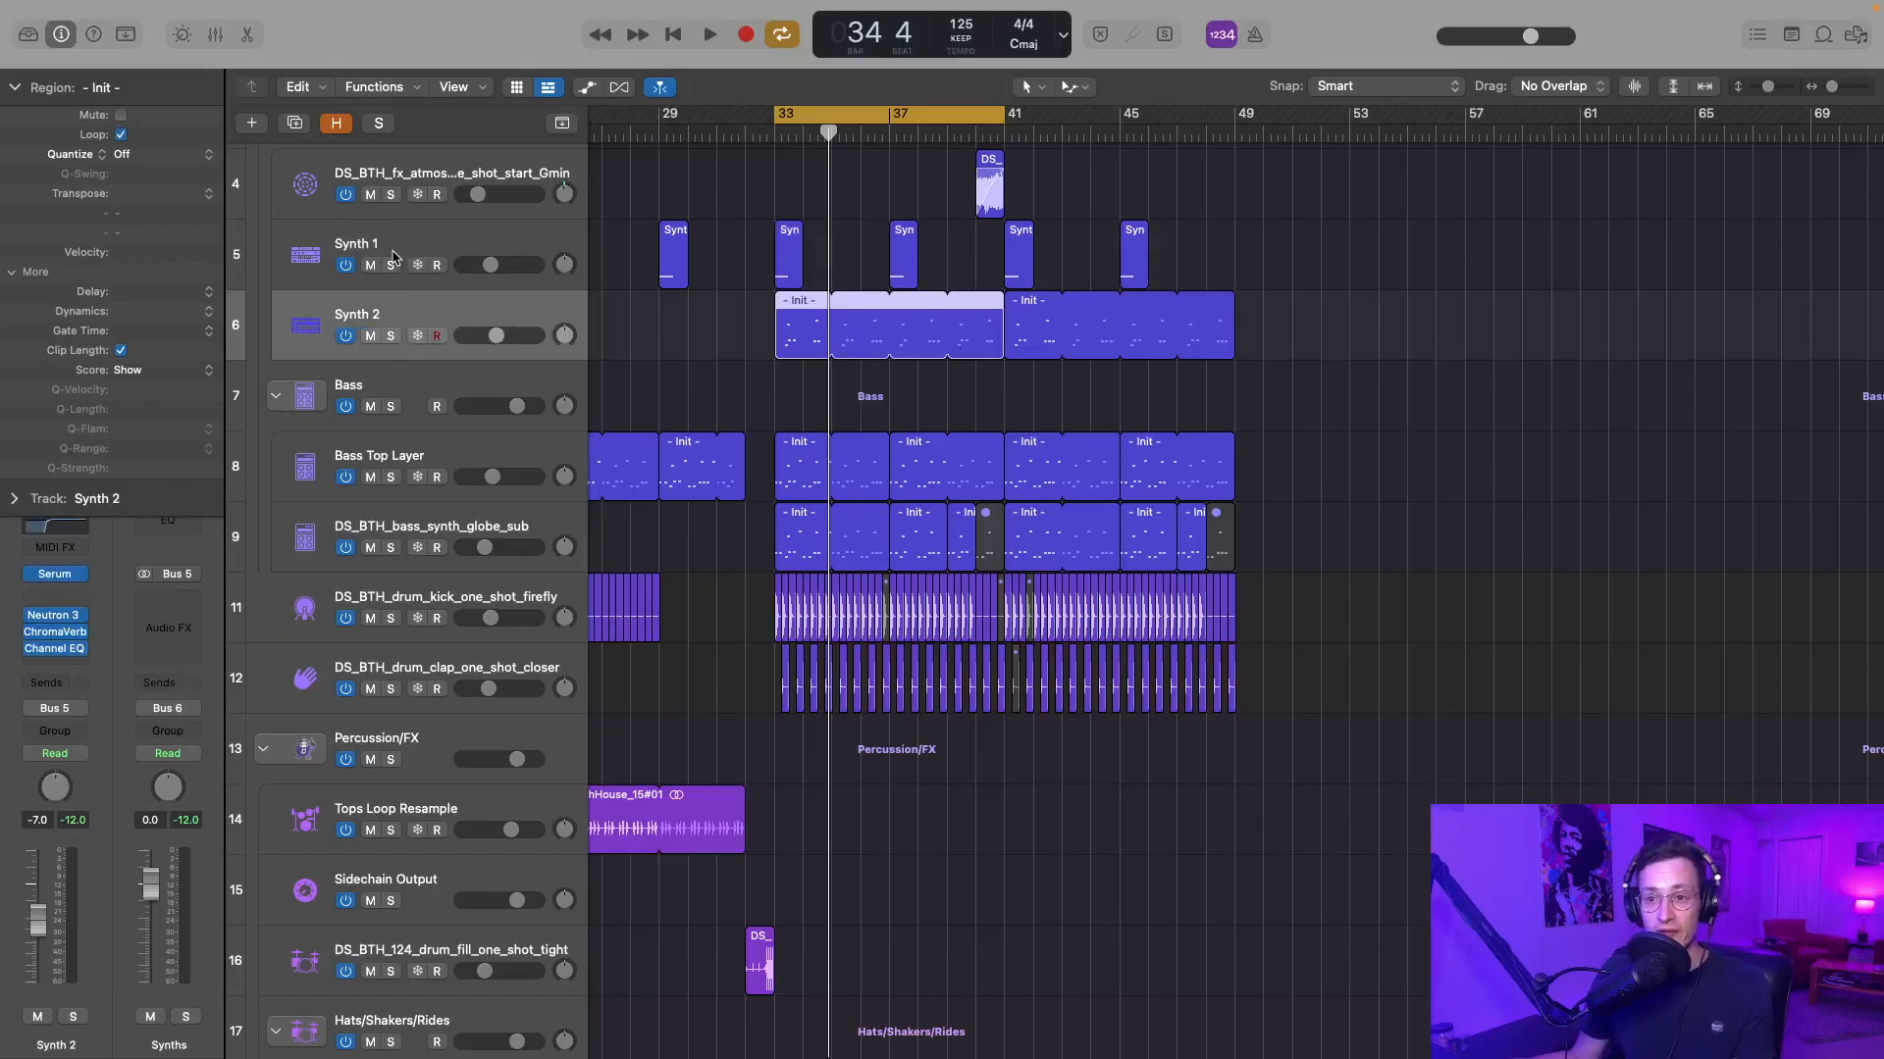
- Select and solo the Synth 1 track and audition its regions
left_click(394, 252)
left_click(393, 266)
key("space")
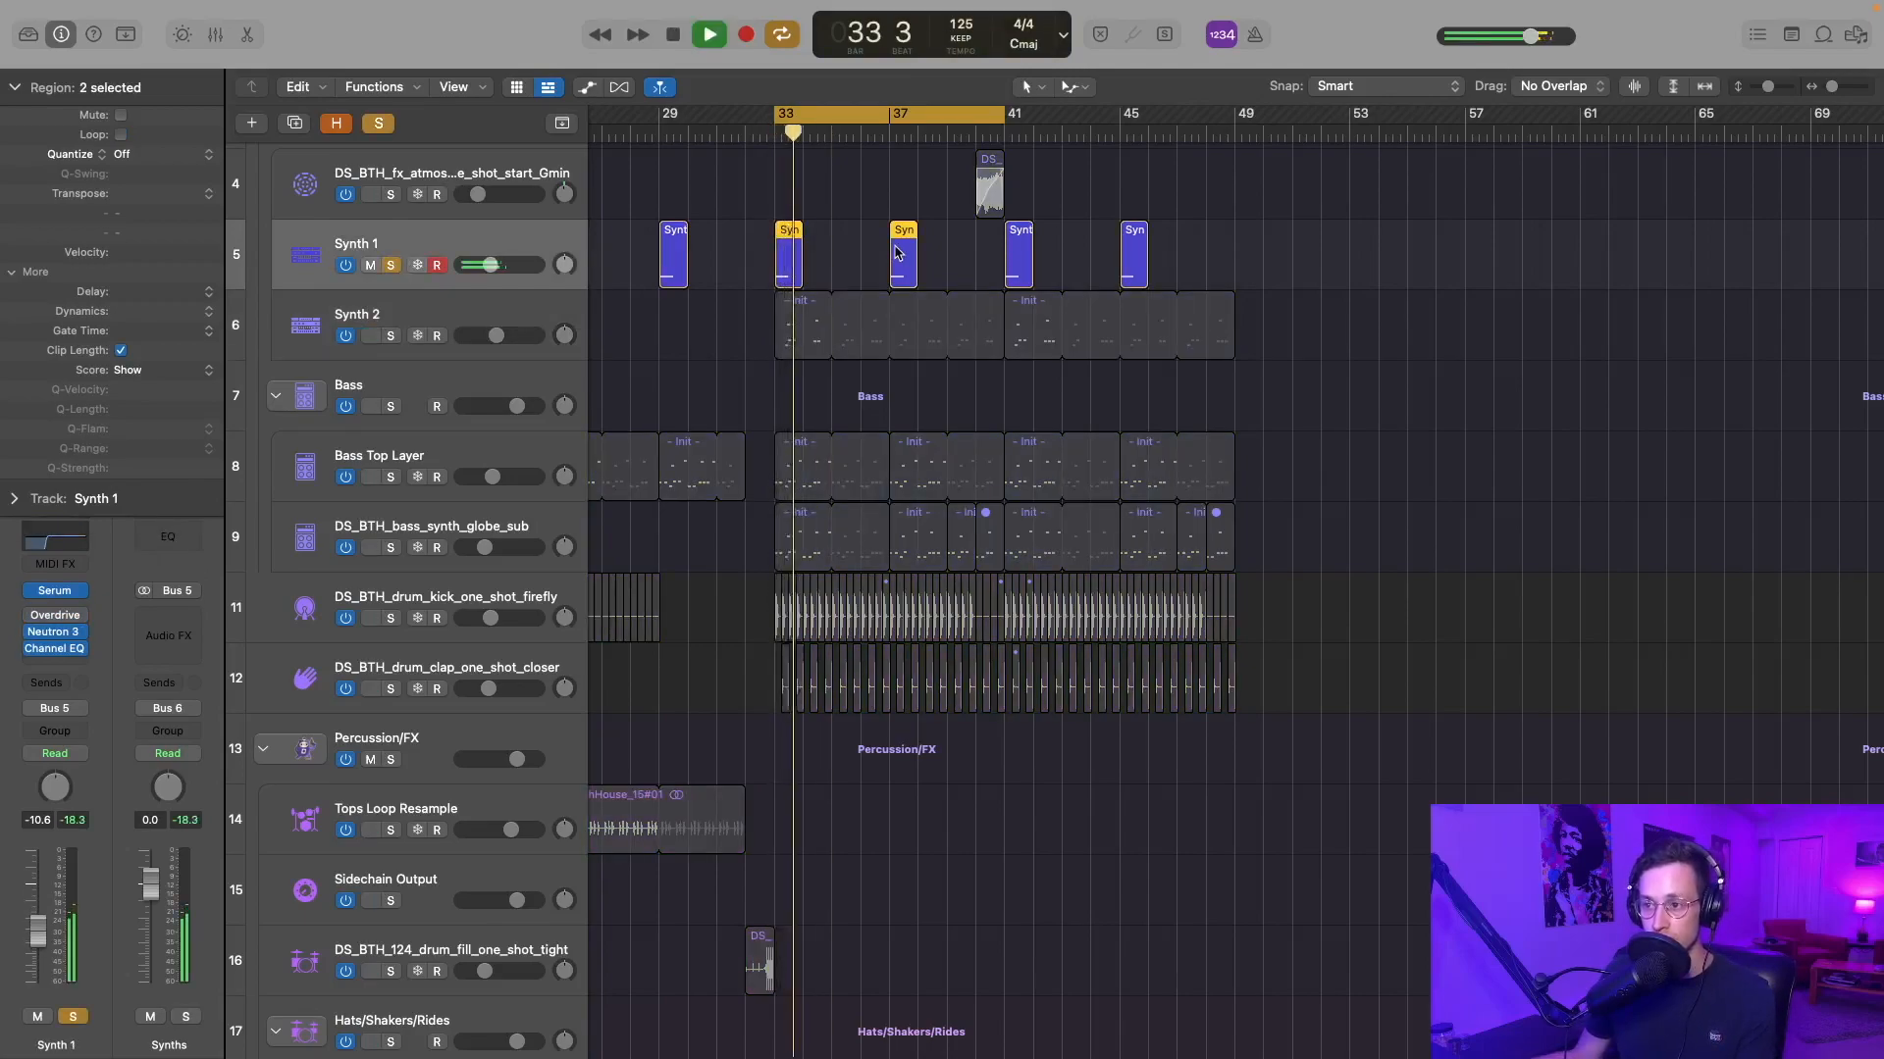
key("space")
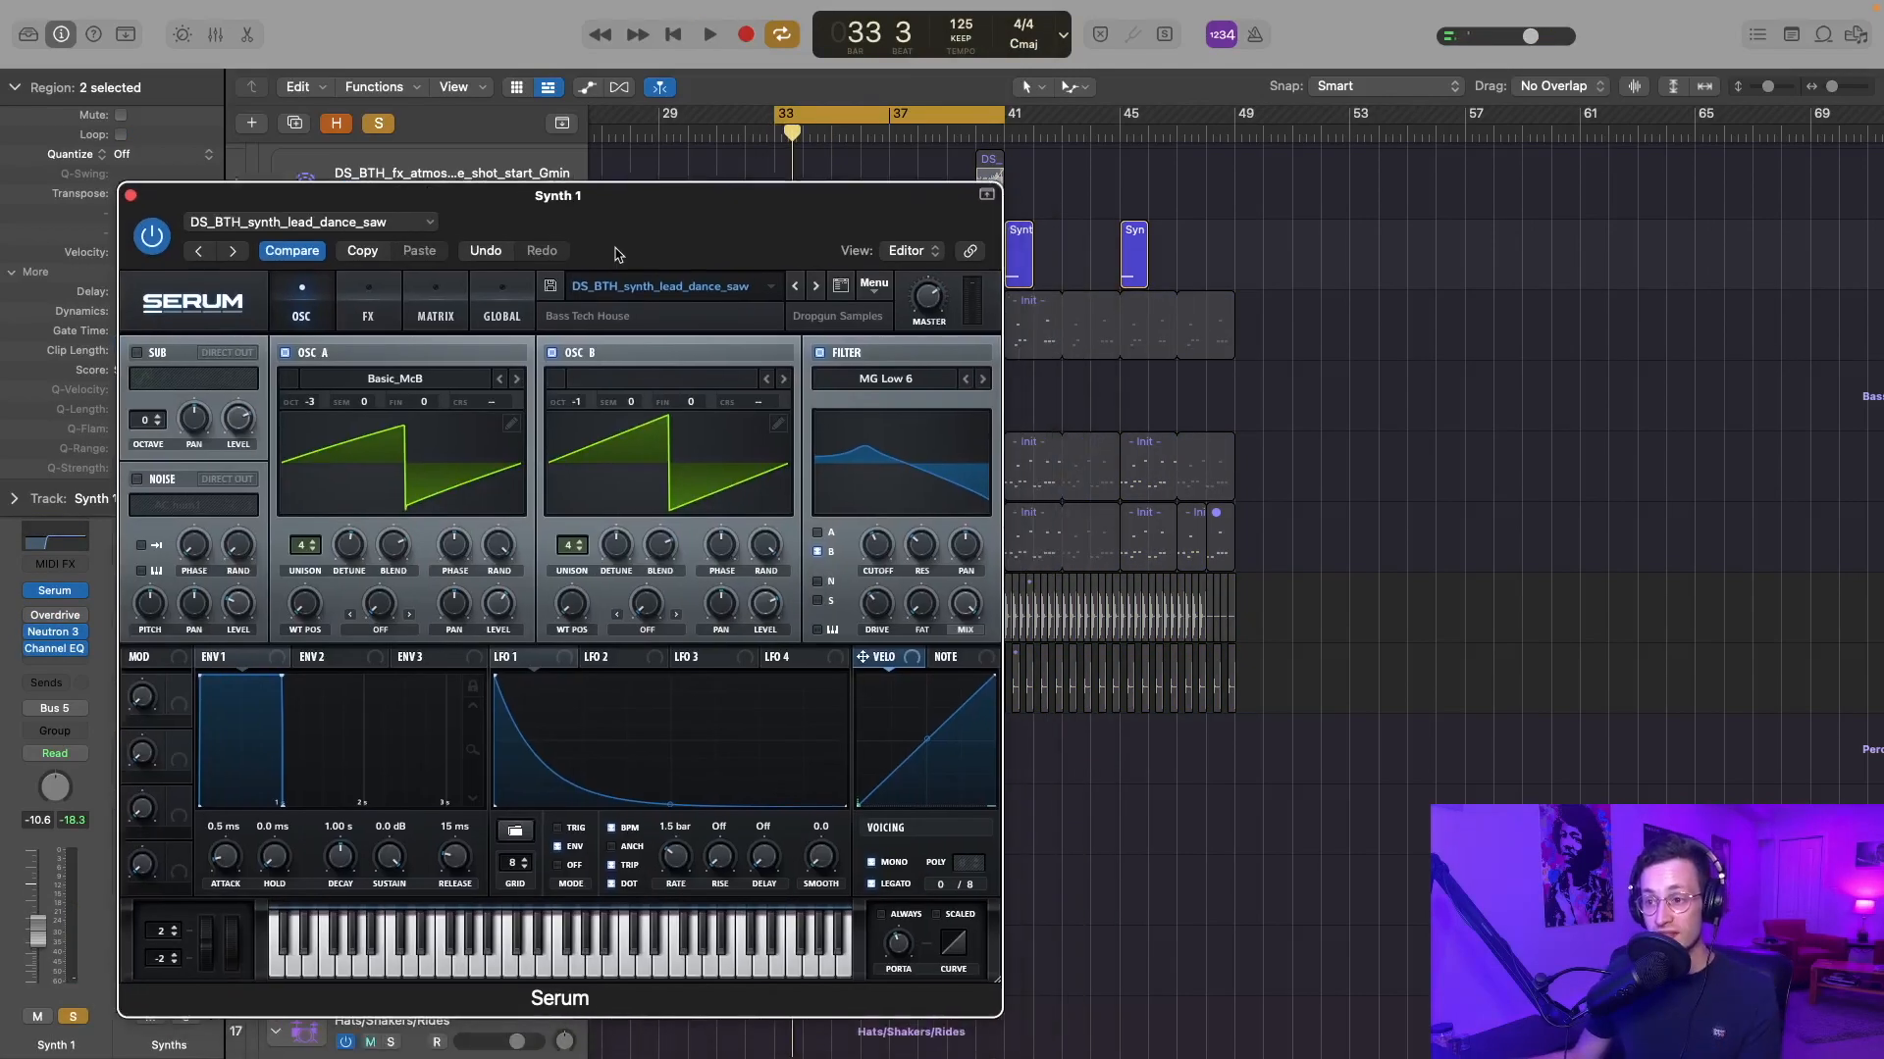
- Reposition Synth 1's Serum window and inspect the MG Low 6 filter's type, oscillator routing and drive
left_click_drag(615, 249, 601, 185)
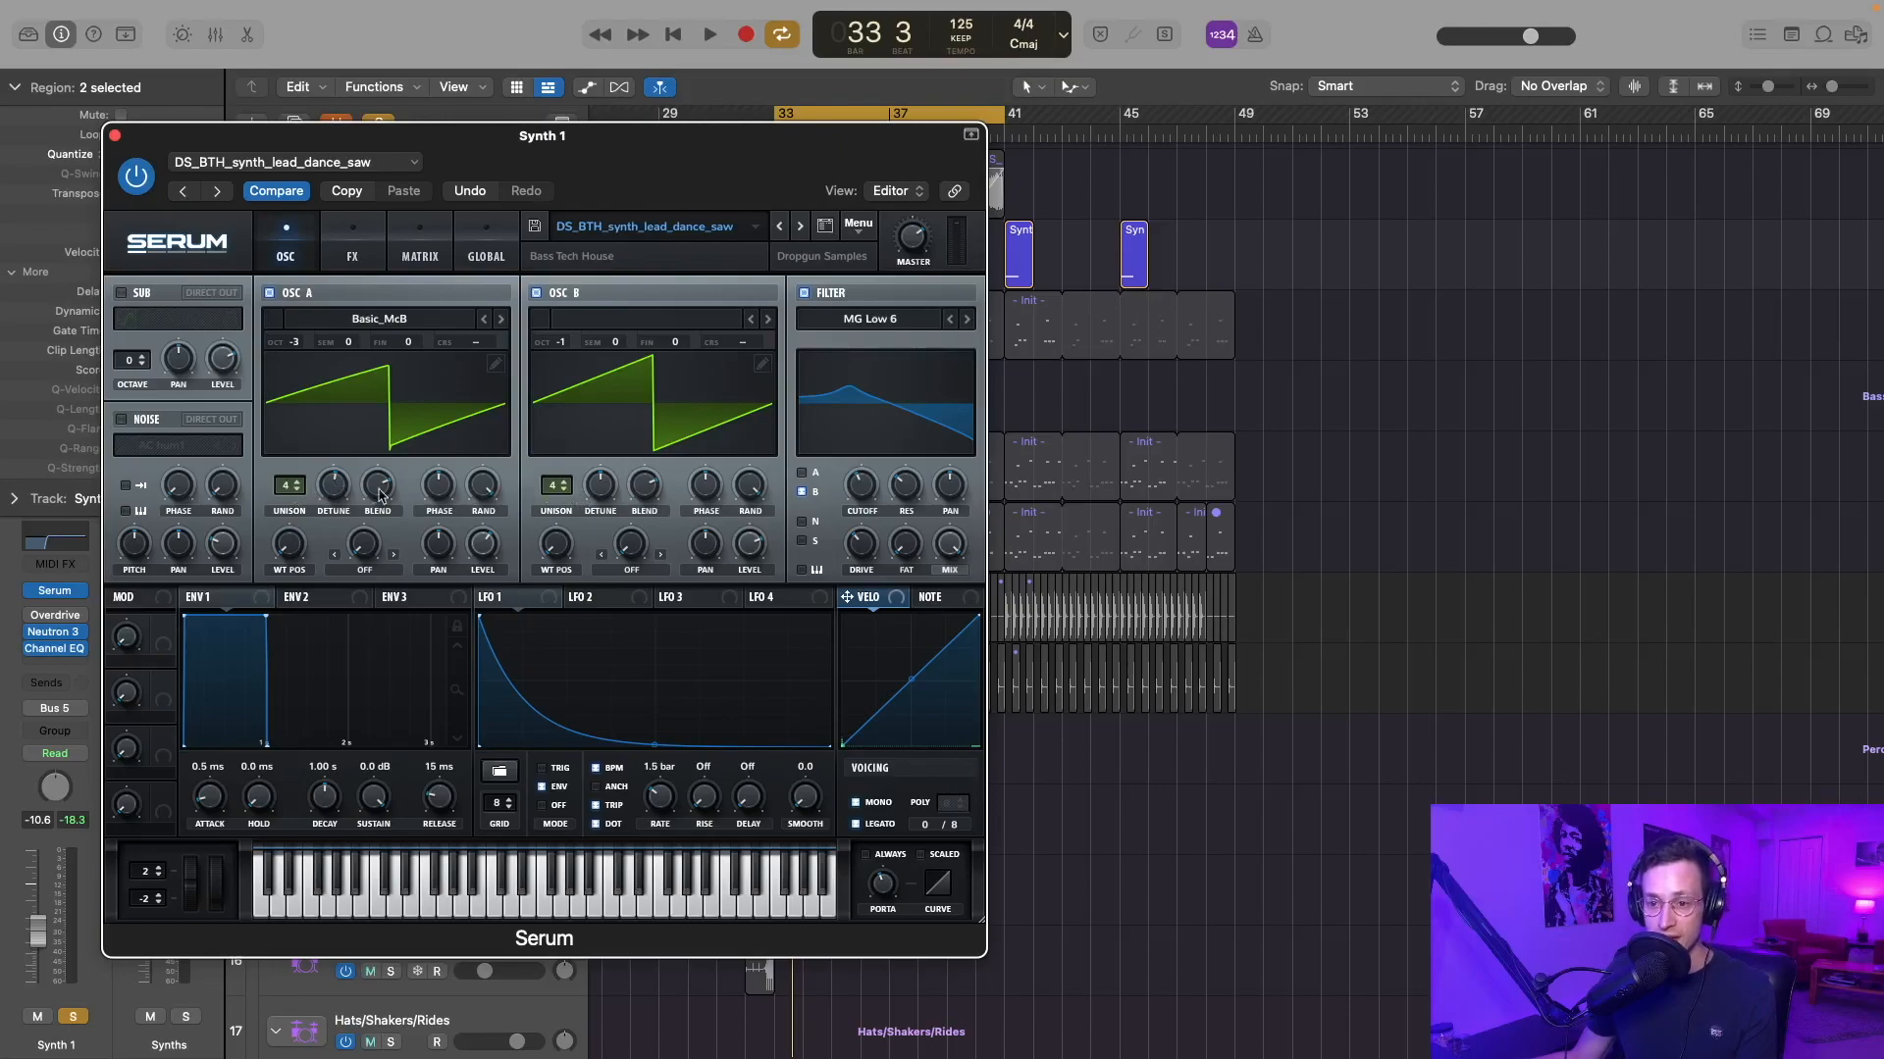
left_click(861, 324)
left_click(821, 491)
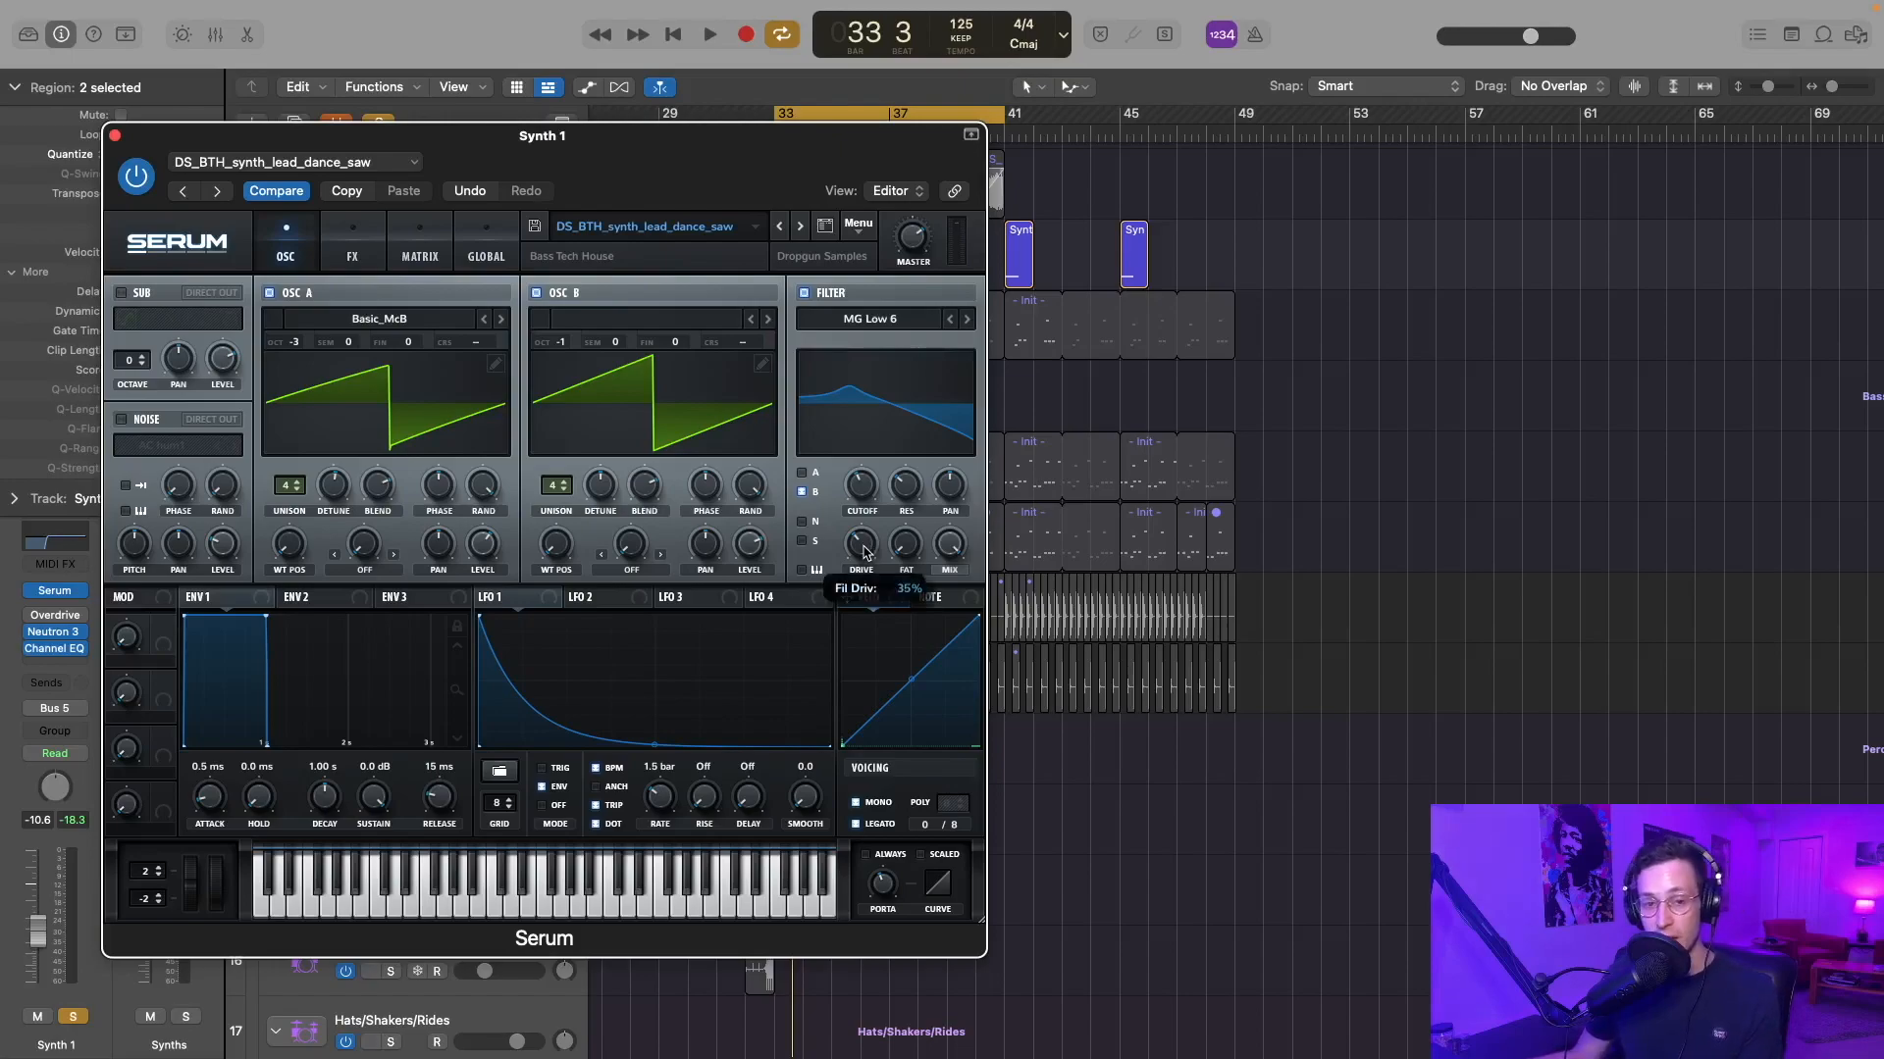
- Inspect the distortion and reverb in Synth 1's Serum effects and audition the track with its Neutron 3 Exciter bypassed
left_click(346, 252)
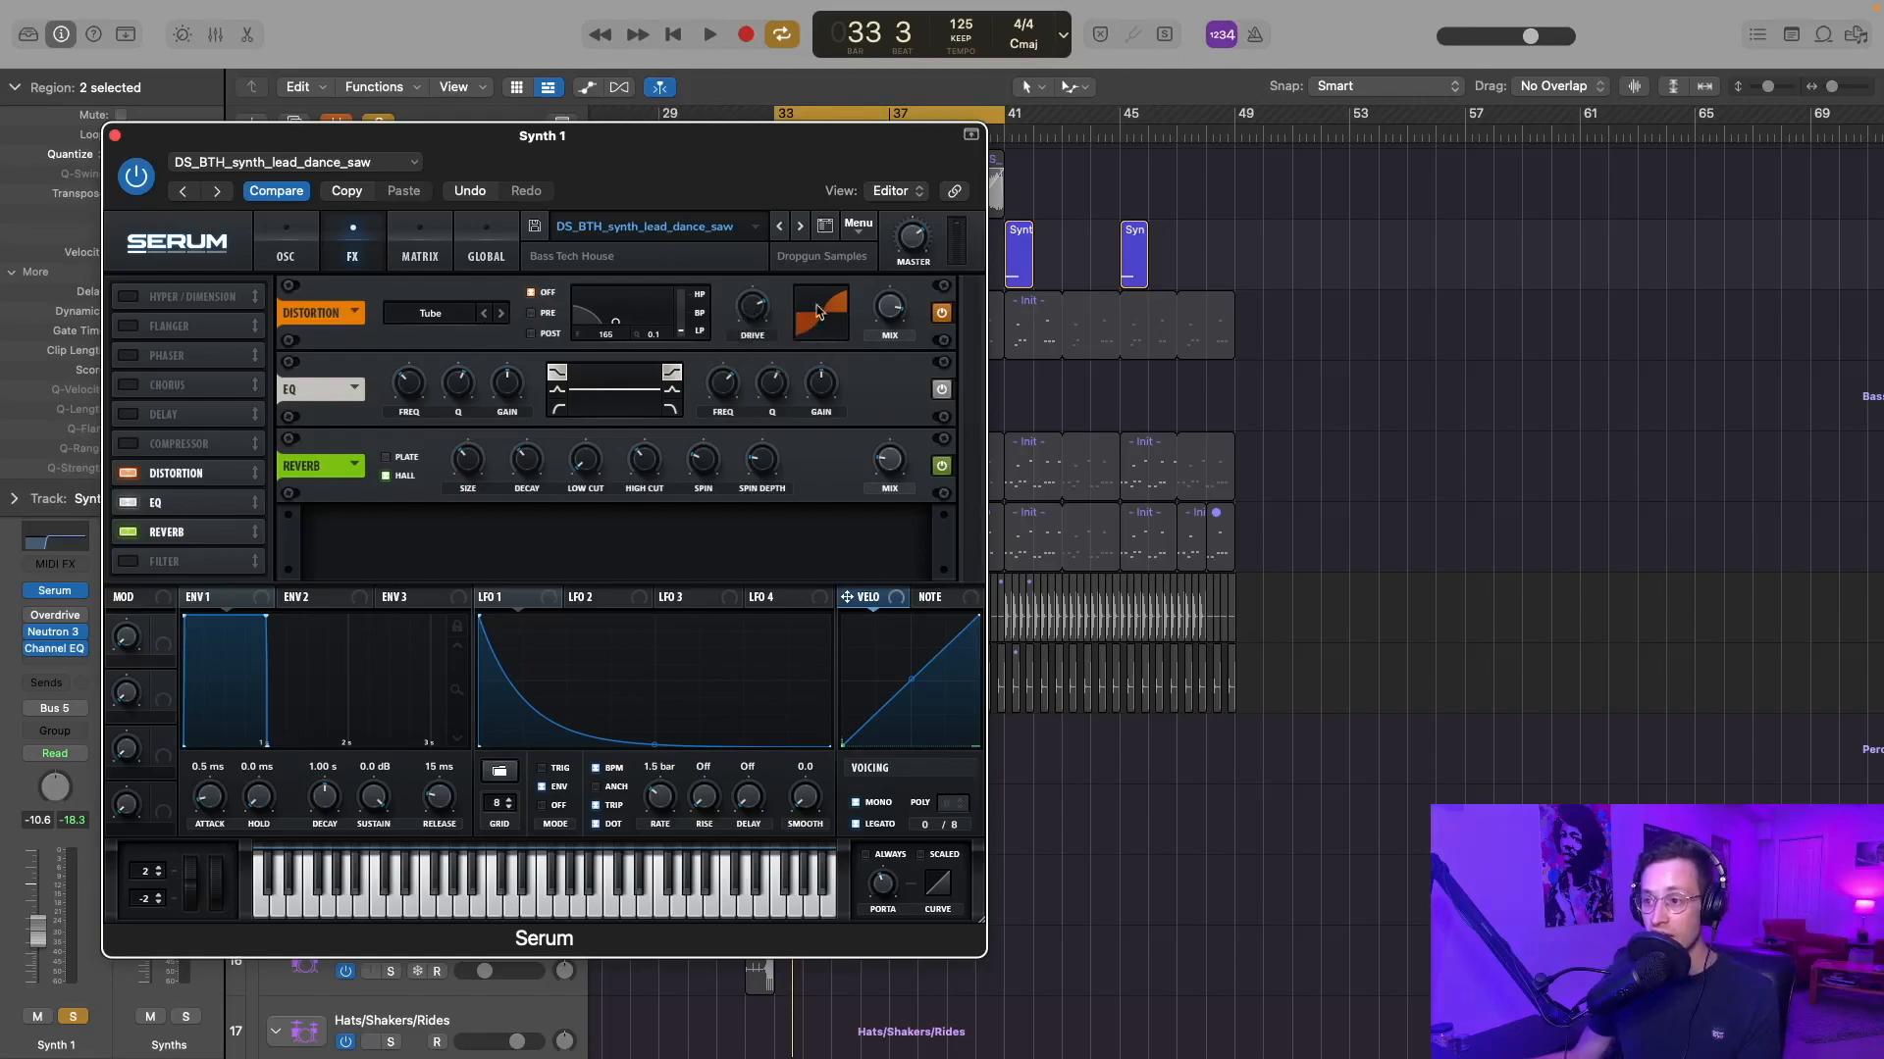
mouse_move(894, 315)
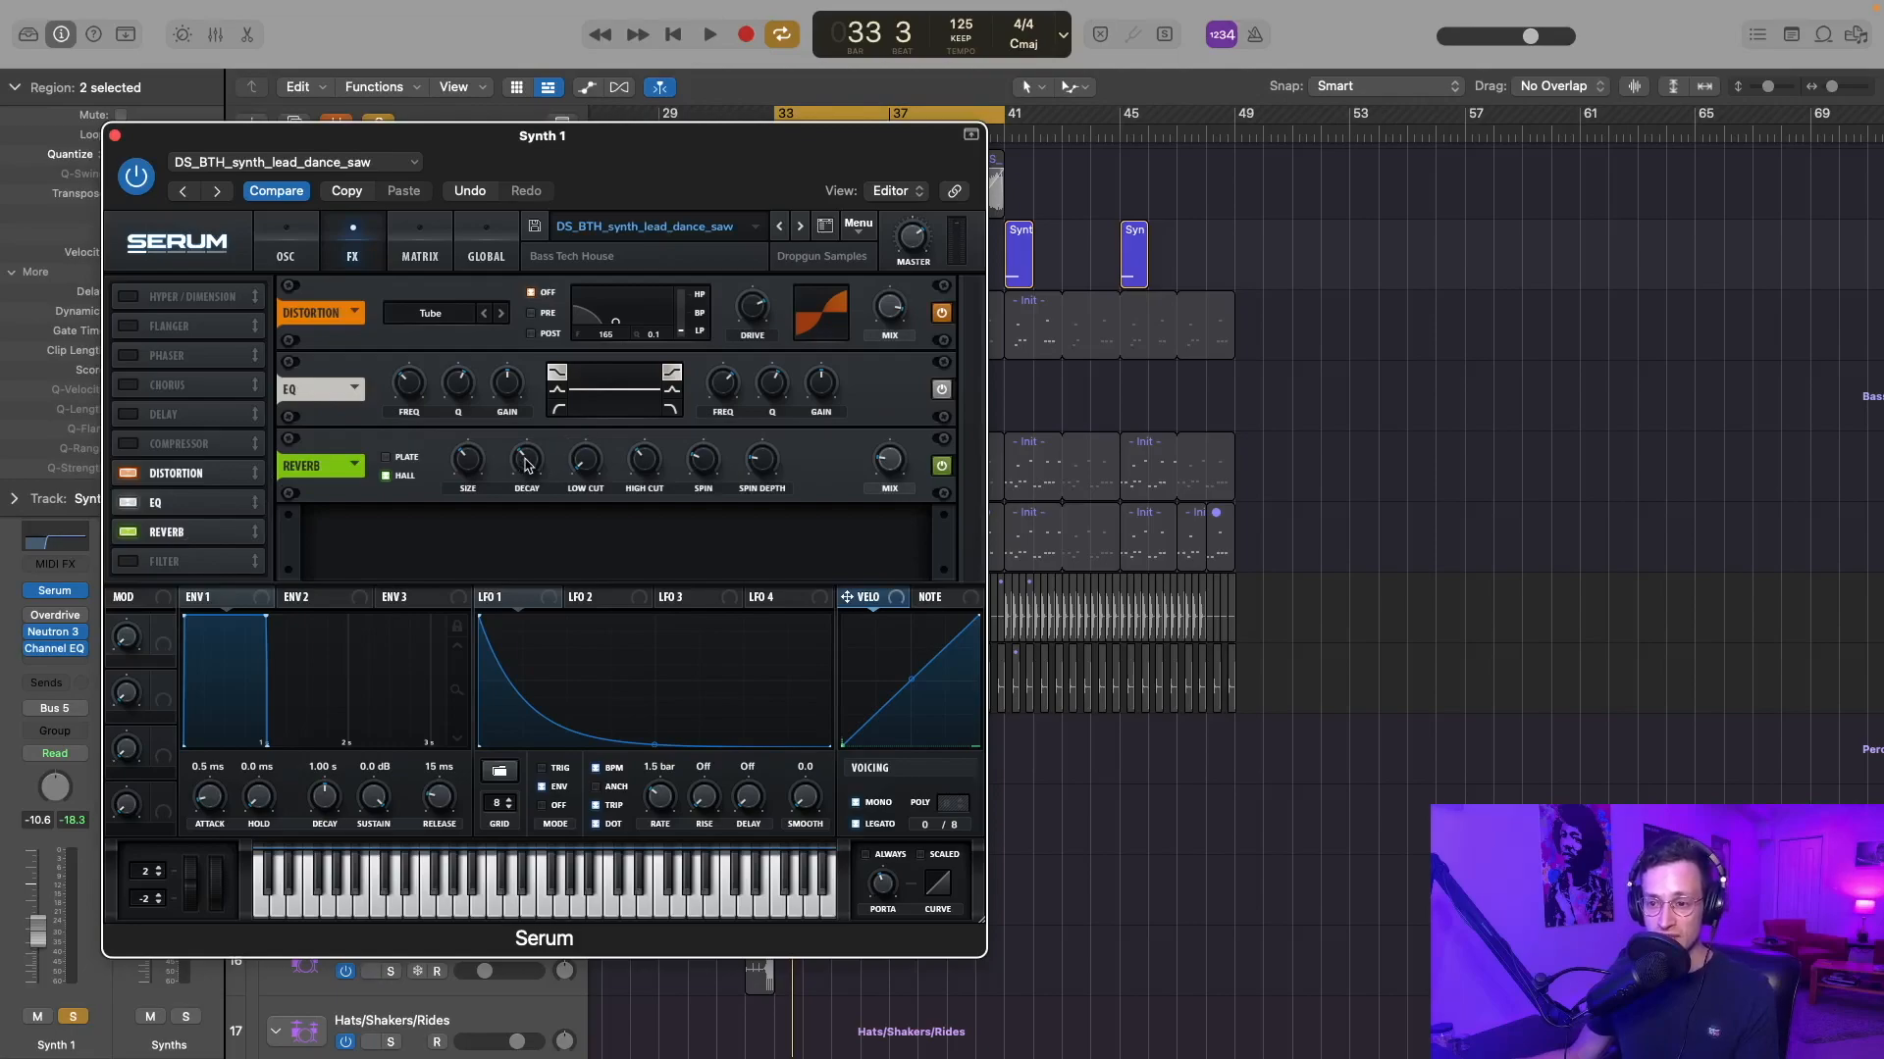
mouse_move(583, 451)
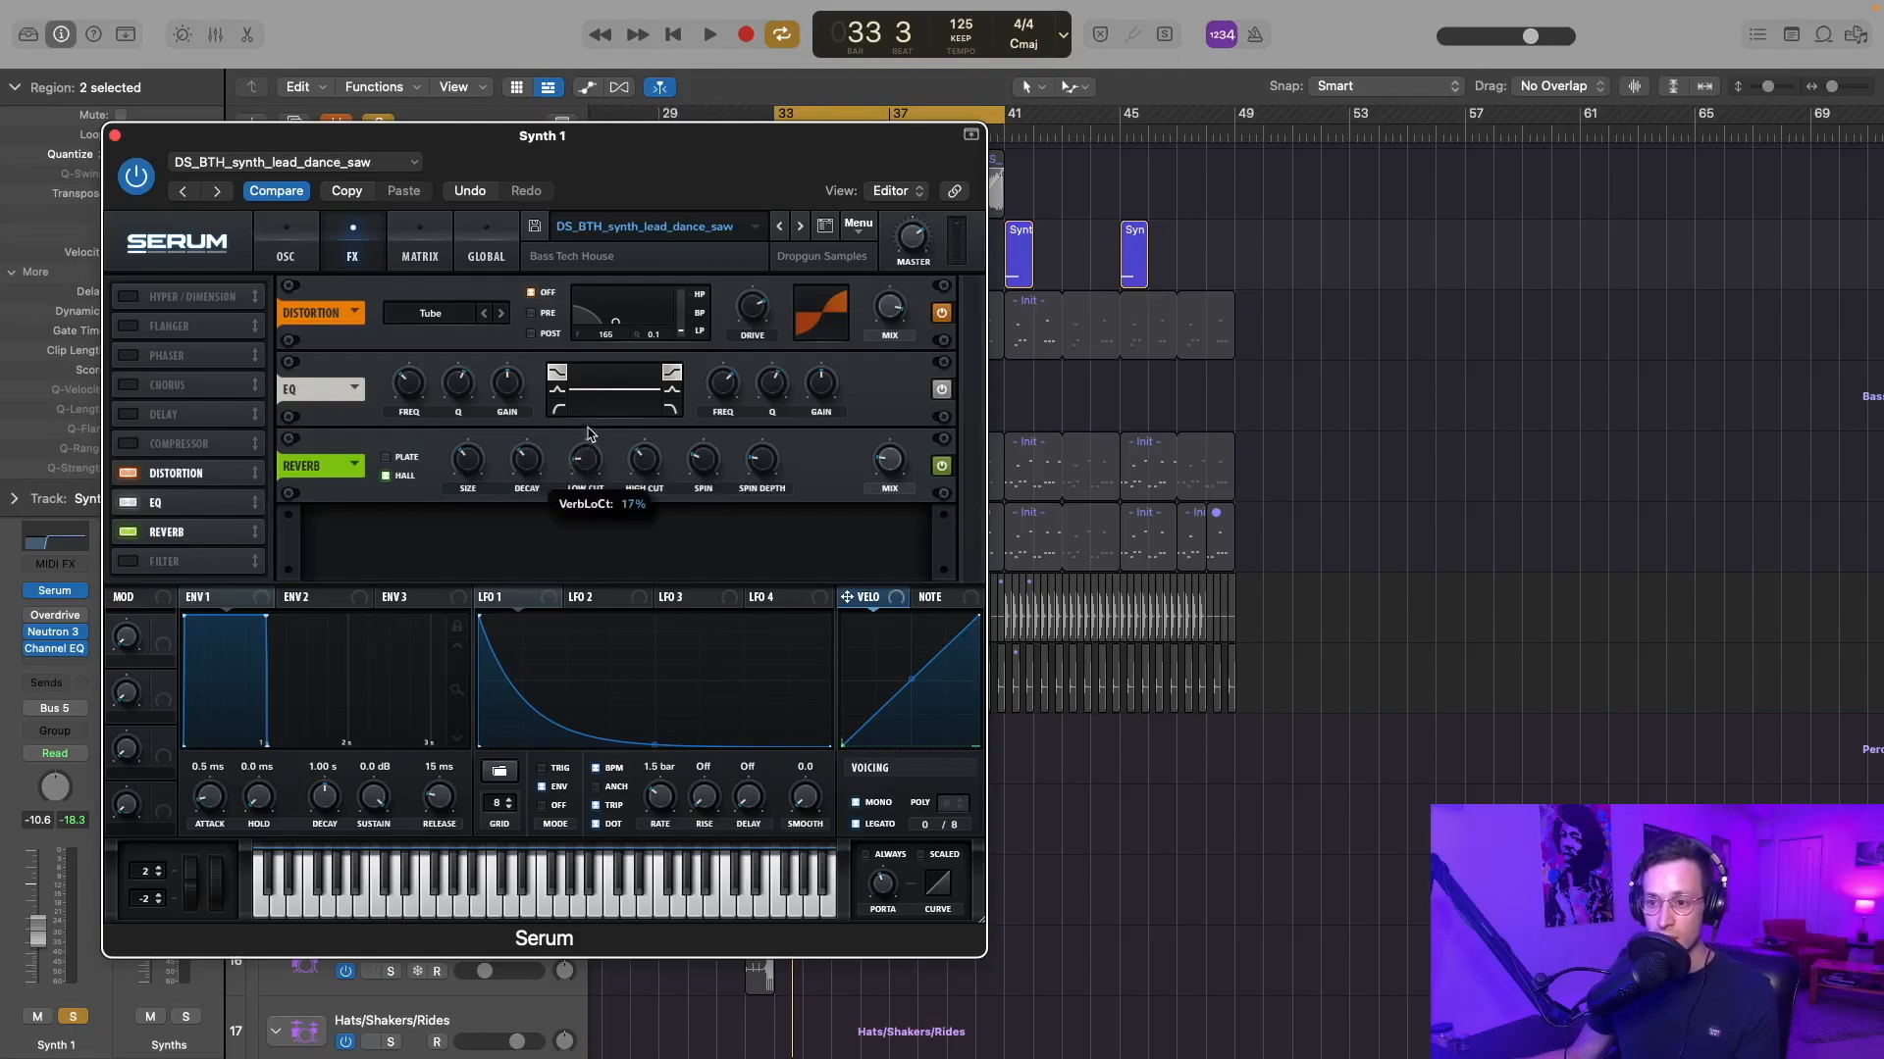
key("space")
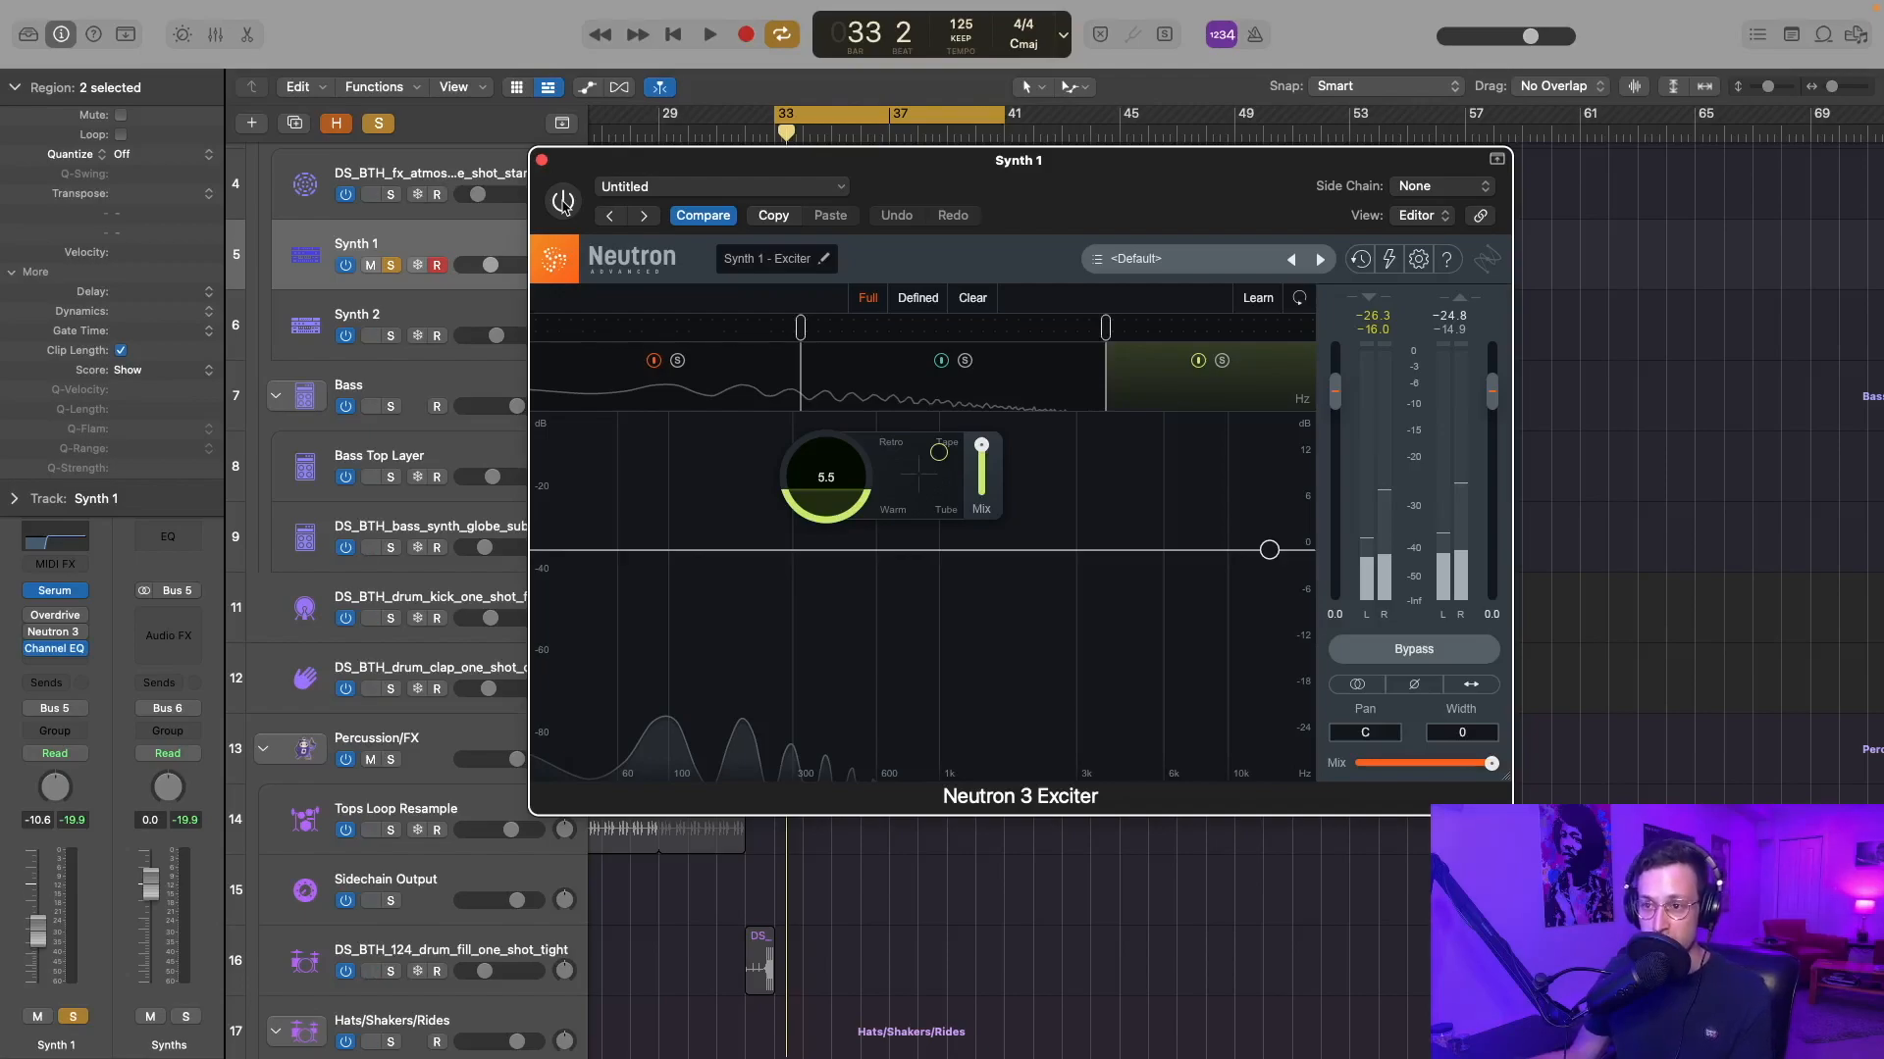
key("space")
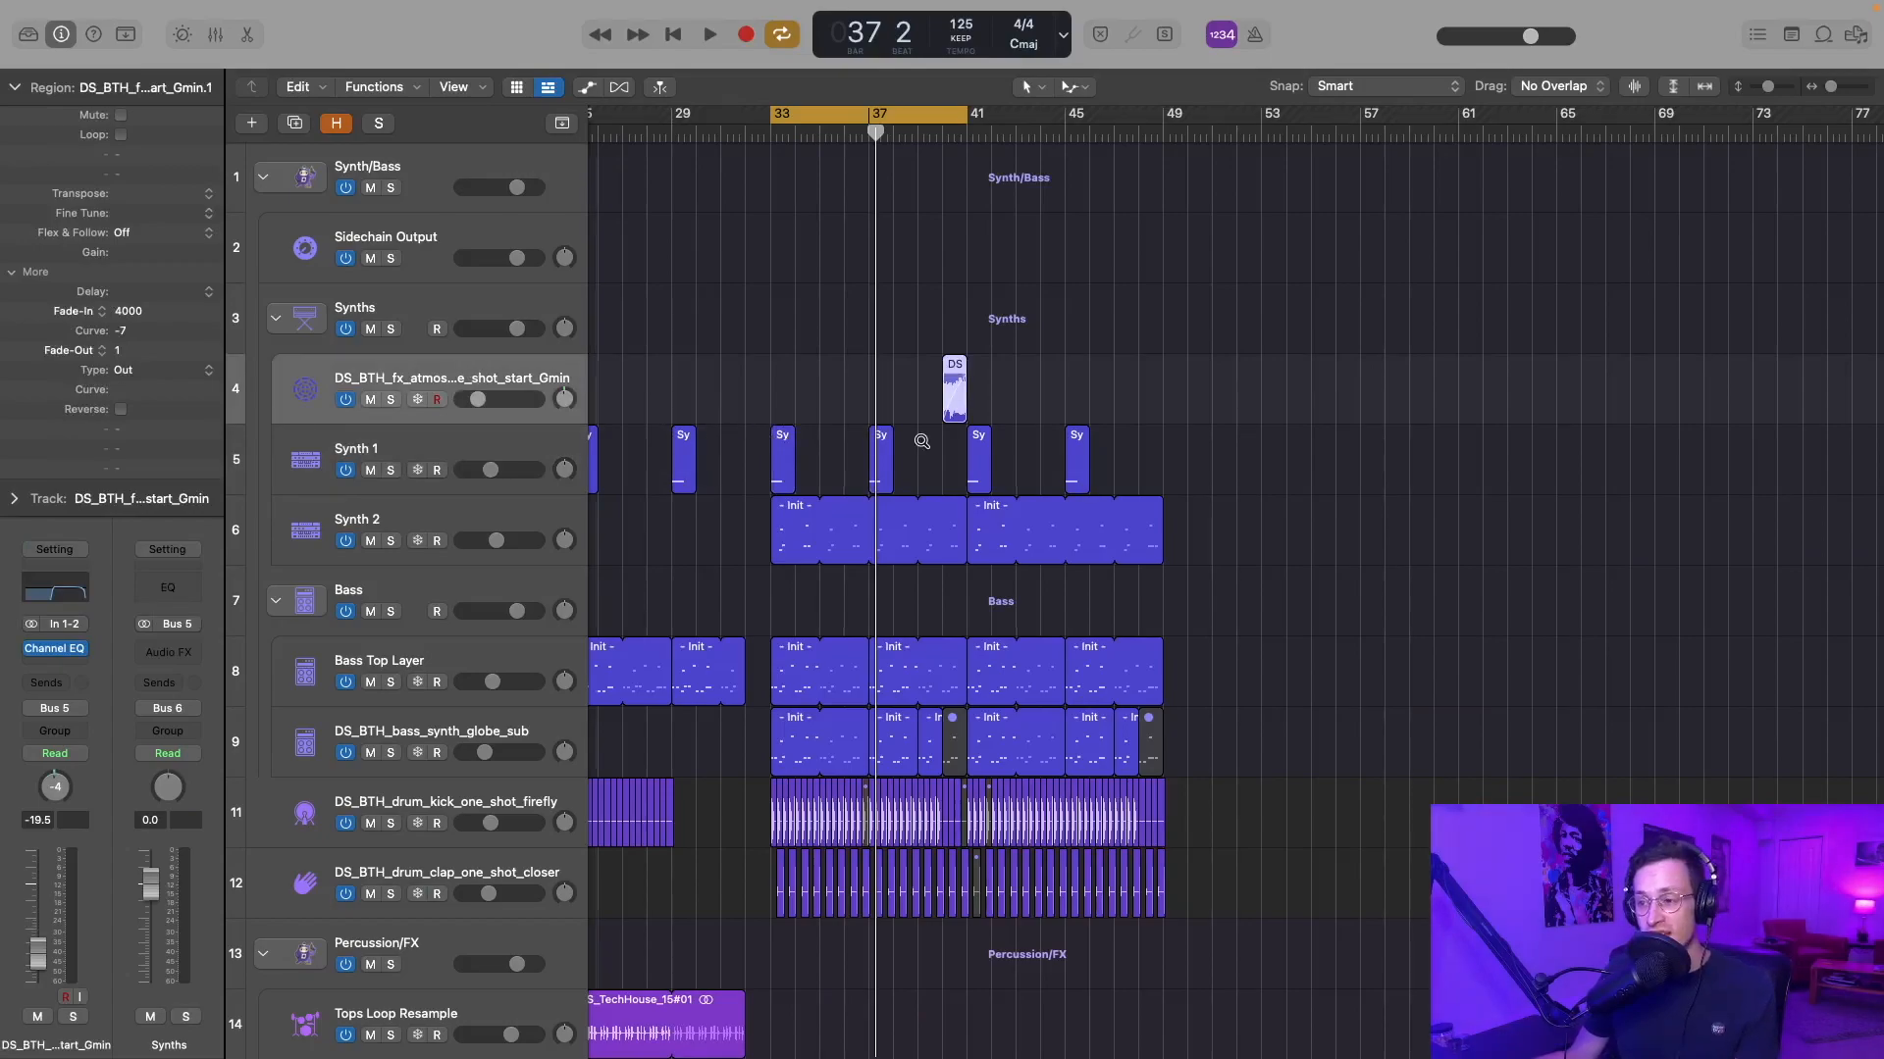
- Solo the atmosphere FX one-shot track and audition its region from bar 40
scroll(922, 442, "up", 8)
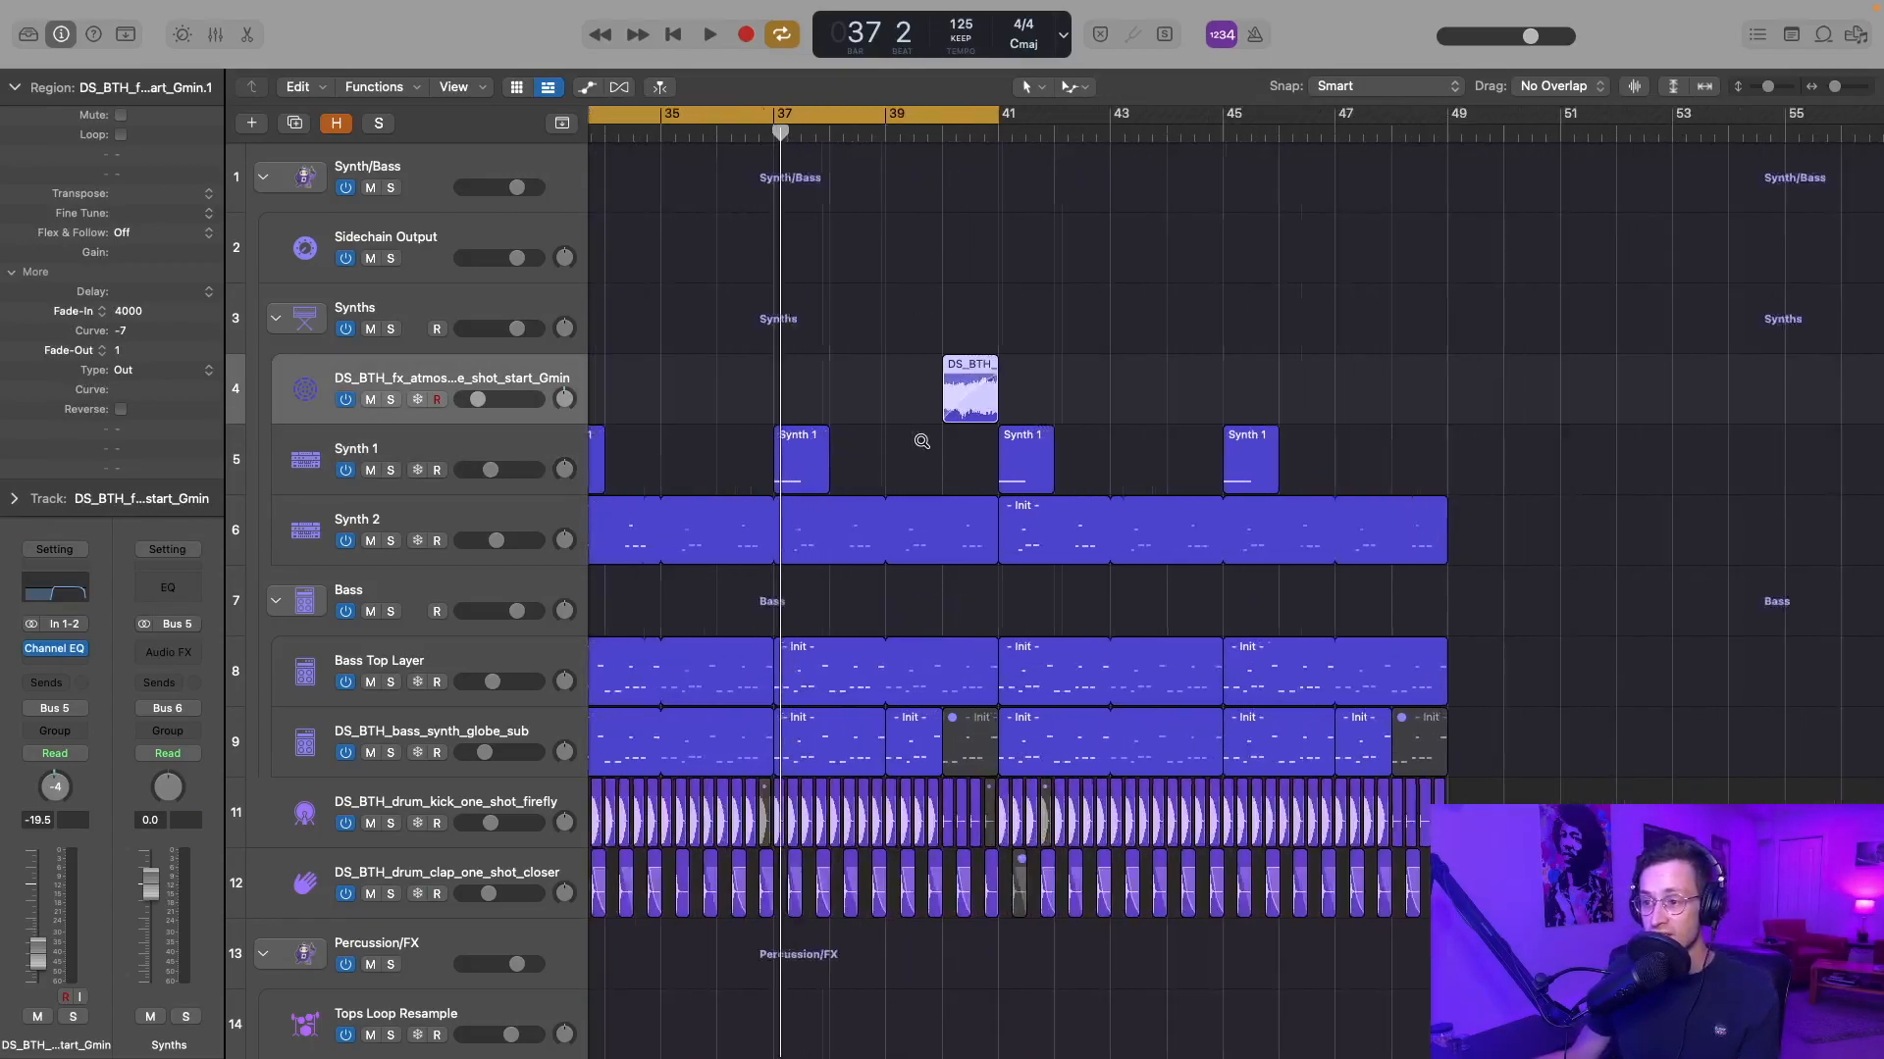
key("s")
scroll(922, 444, "up", 3)
scroll(920, 446, "right", 2)
key("c")
left_click(789, 132)
scroll(806, 162, "down", 4)
key("space")
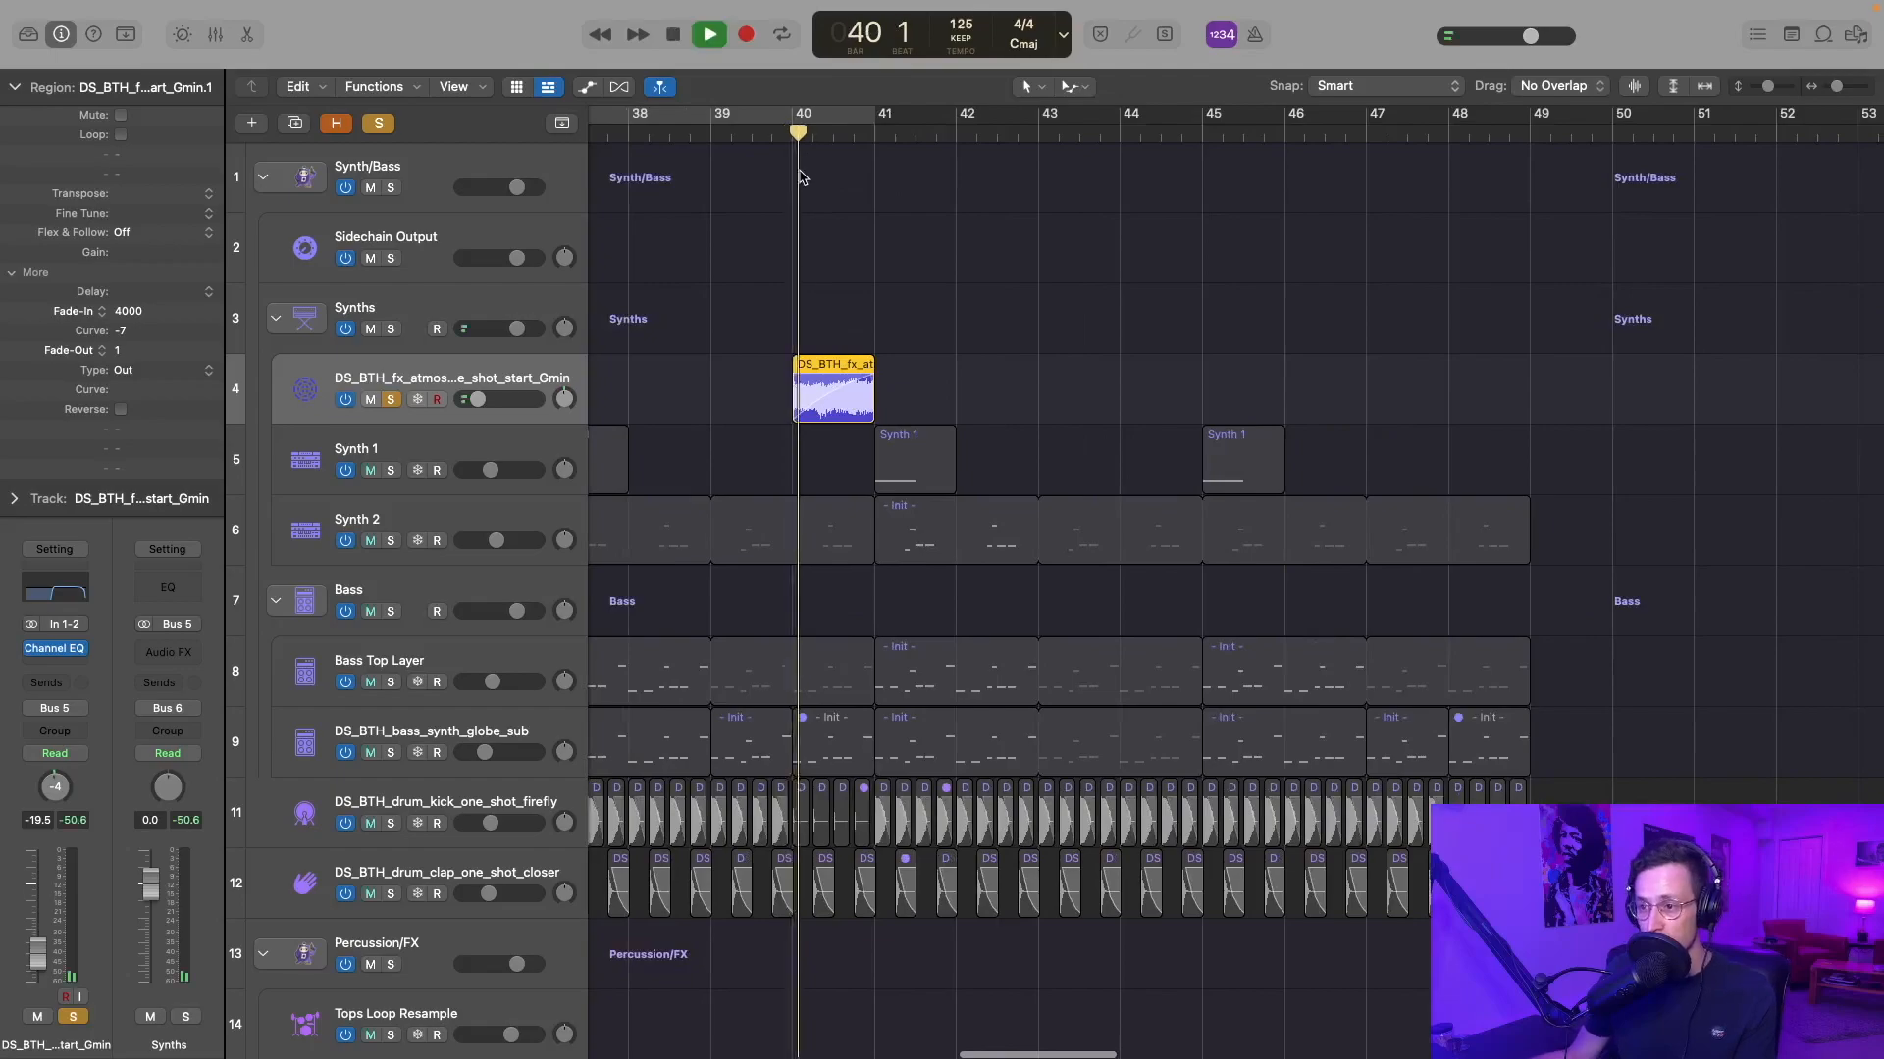
- Unsolo the atmosphere FX track and hear how it leads into bar 41 within the full mix
key("s")
scroll(800, 194, "down", 4)
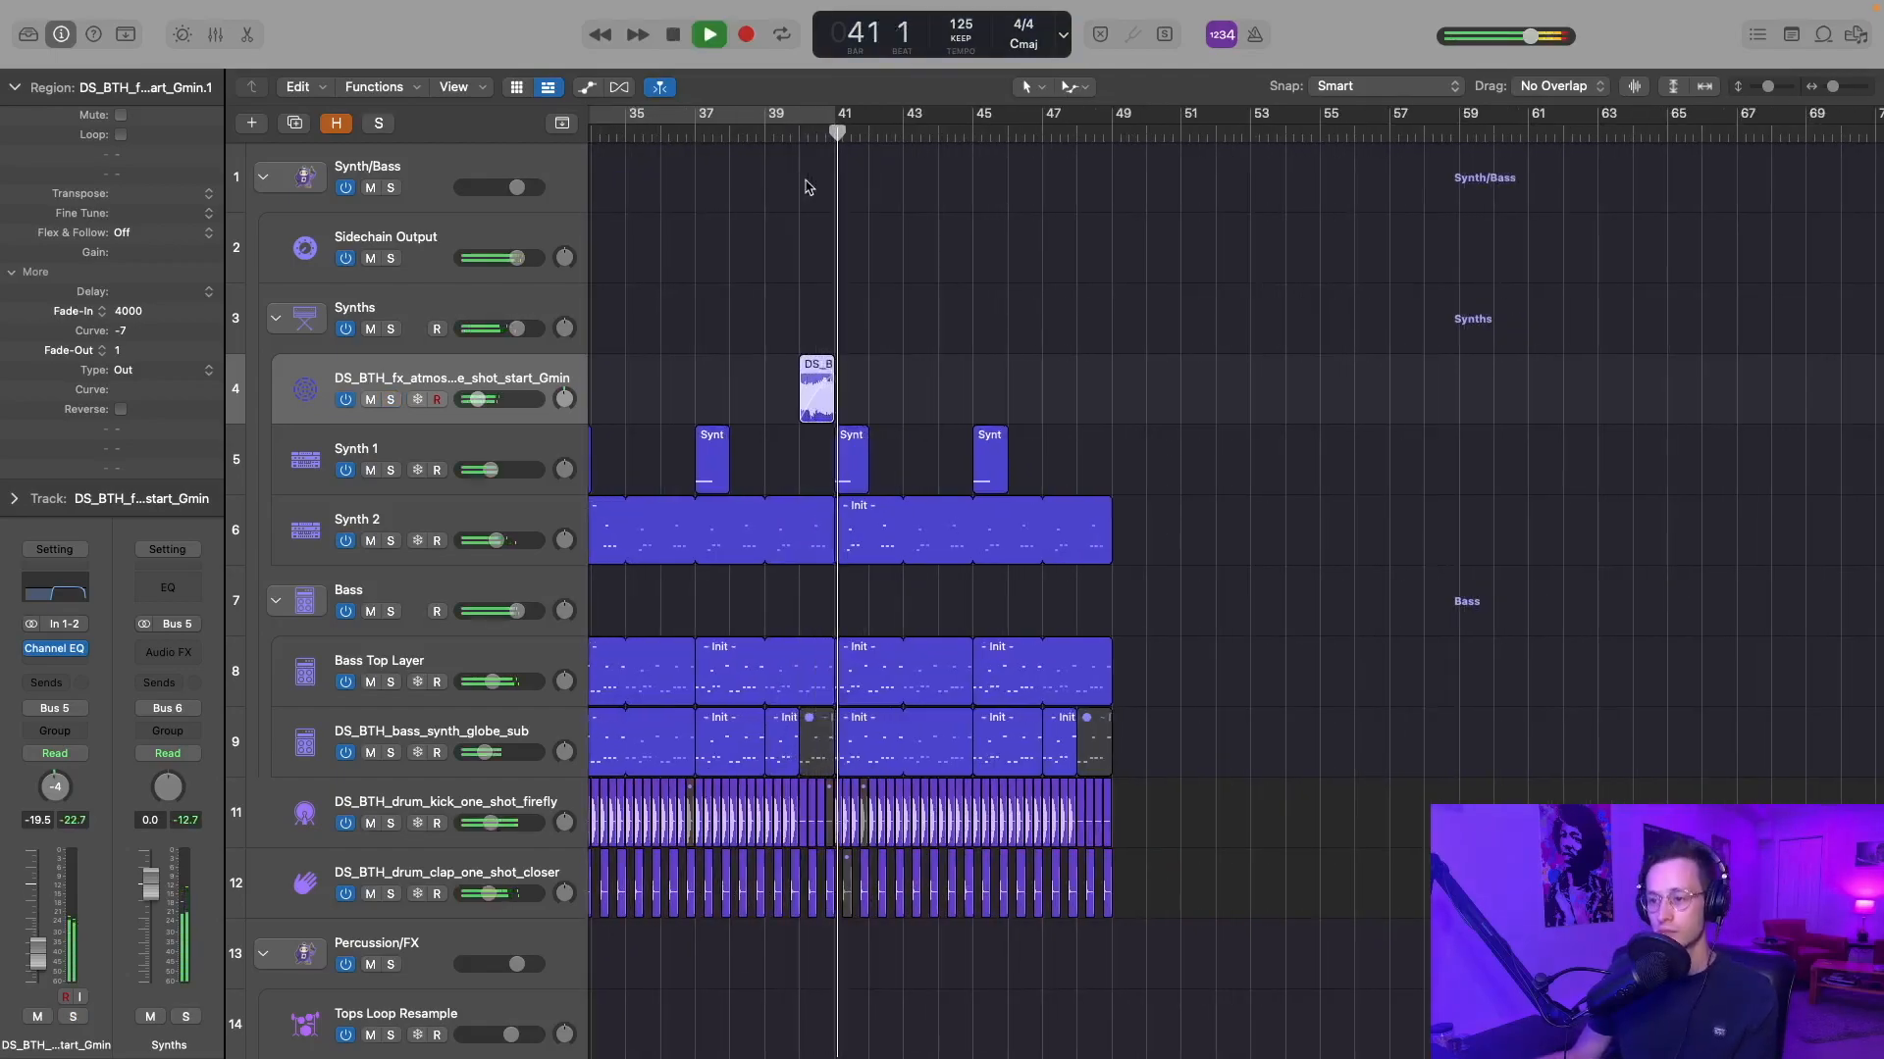
key("space")
scroll(807, 181, "down", 3)
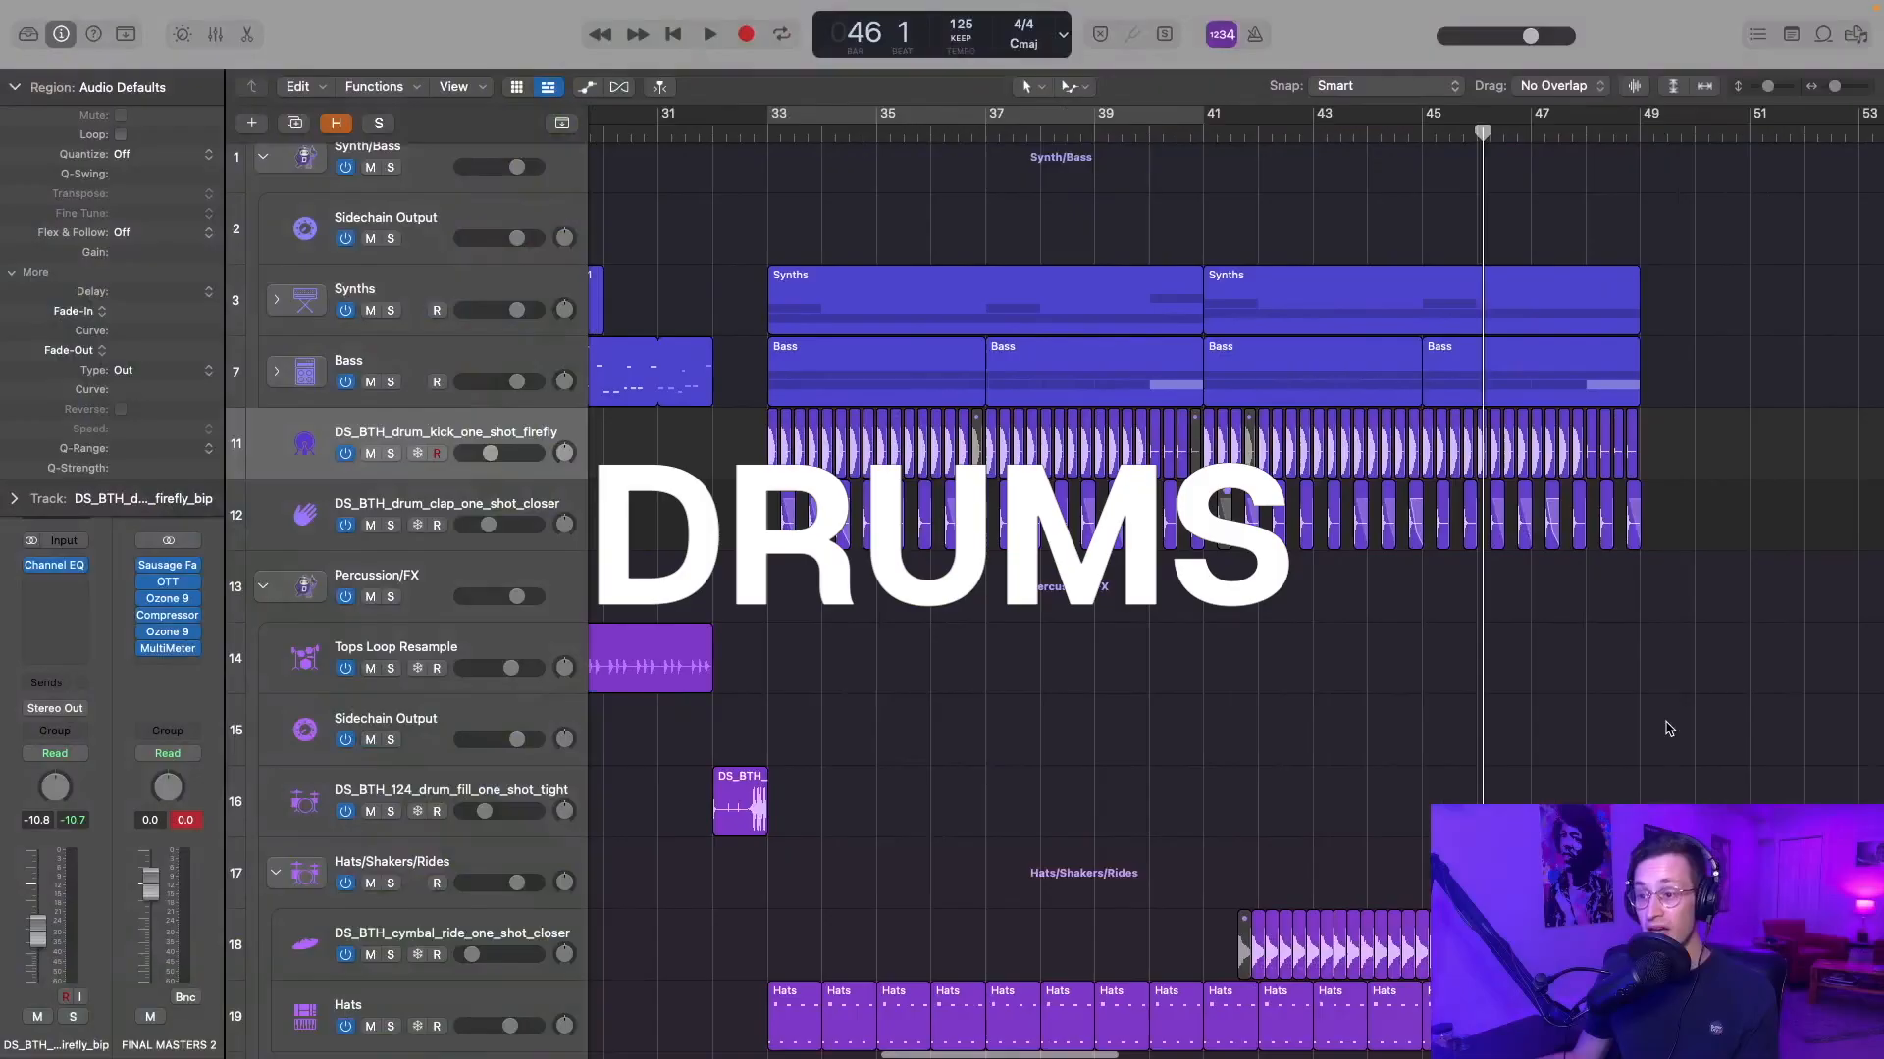
- Solo the firefly kick track, audition its regions from bar 33 and open its Channel EQ
scroll(1667, 728, "left", 5)
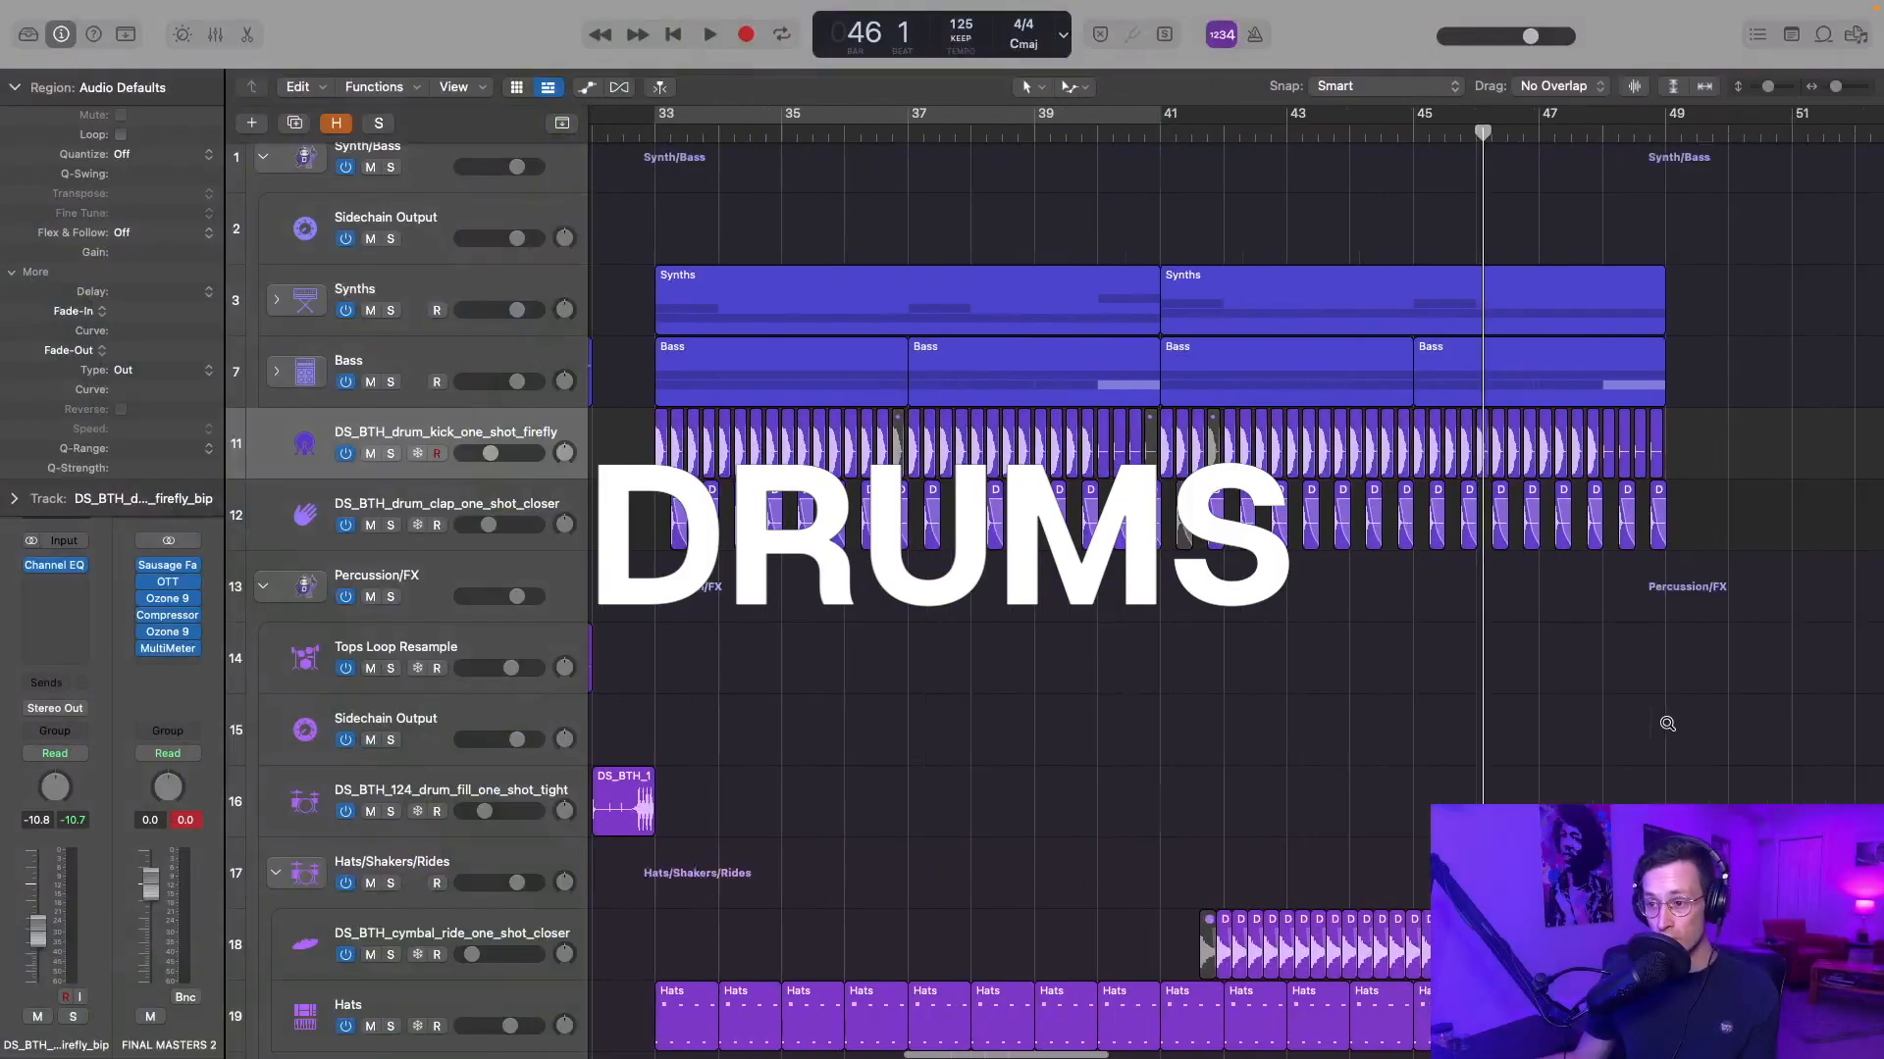
key("super+Right")
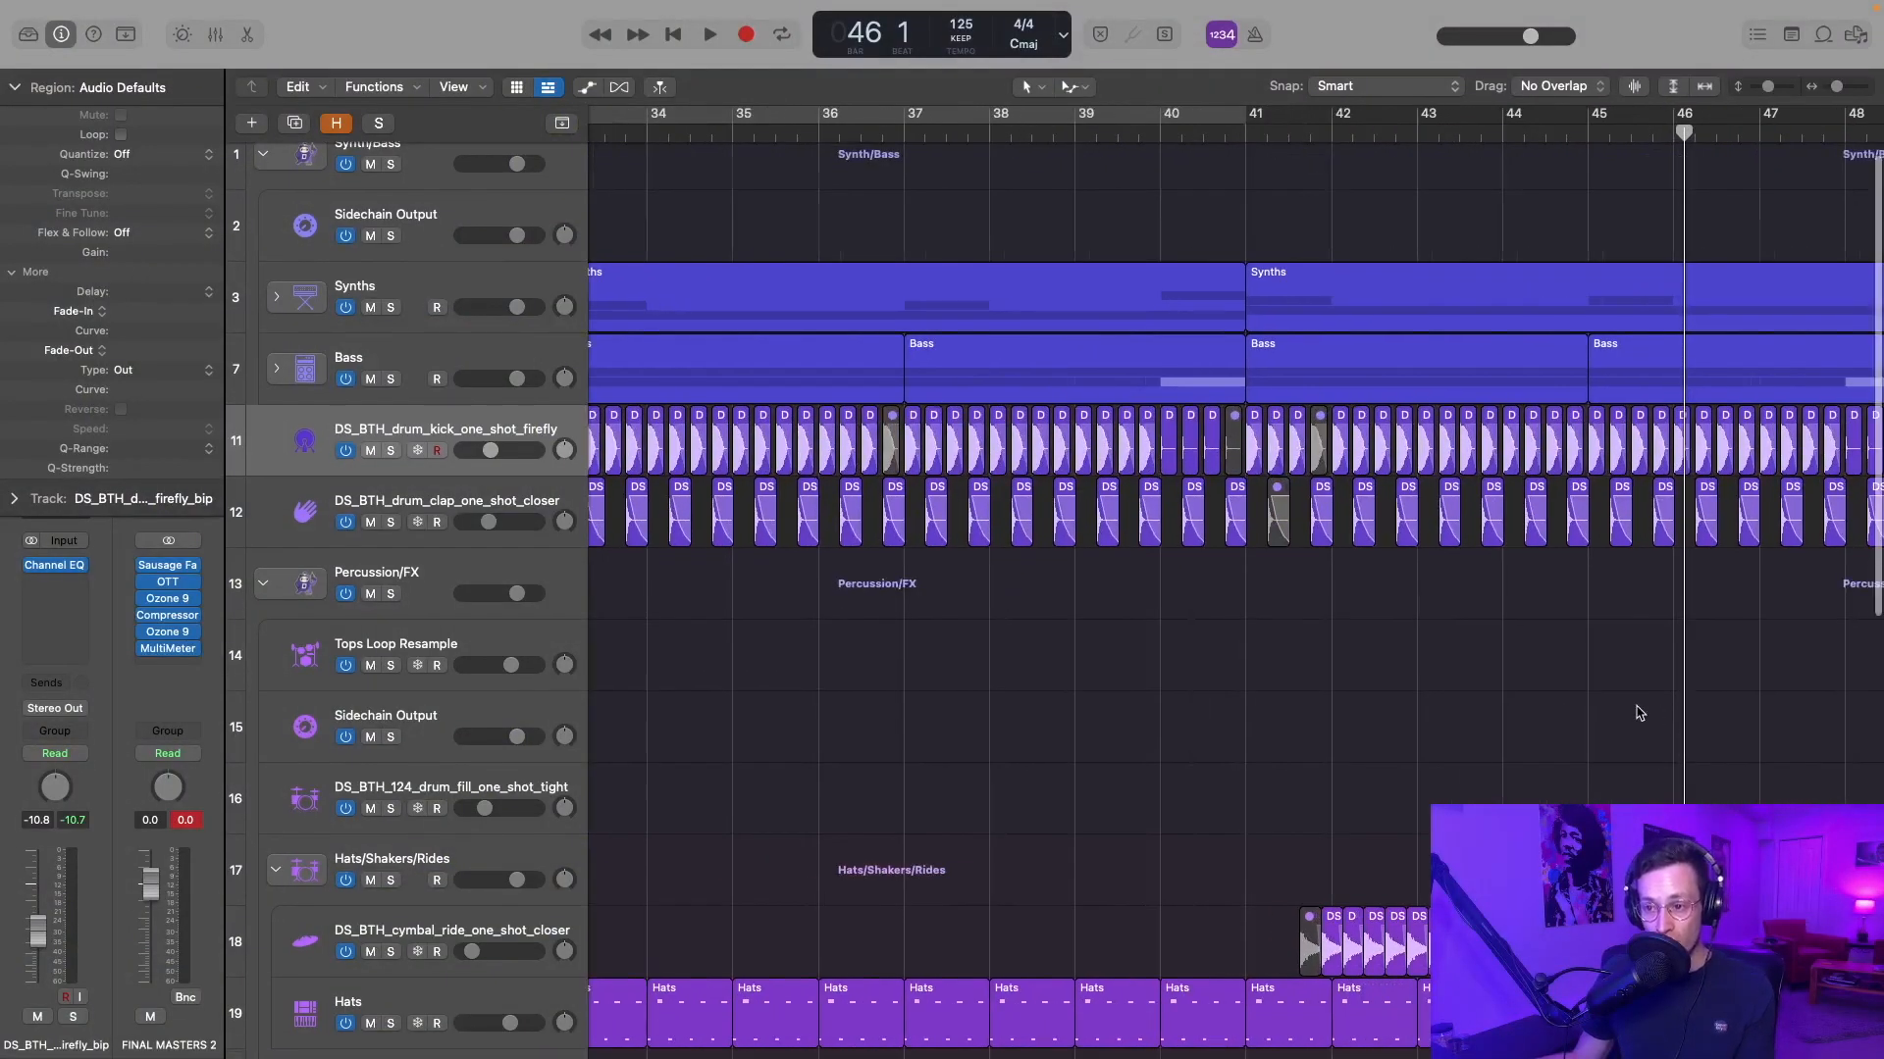
scroll(1639, 712, "left", 5)
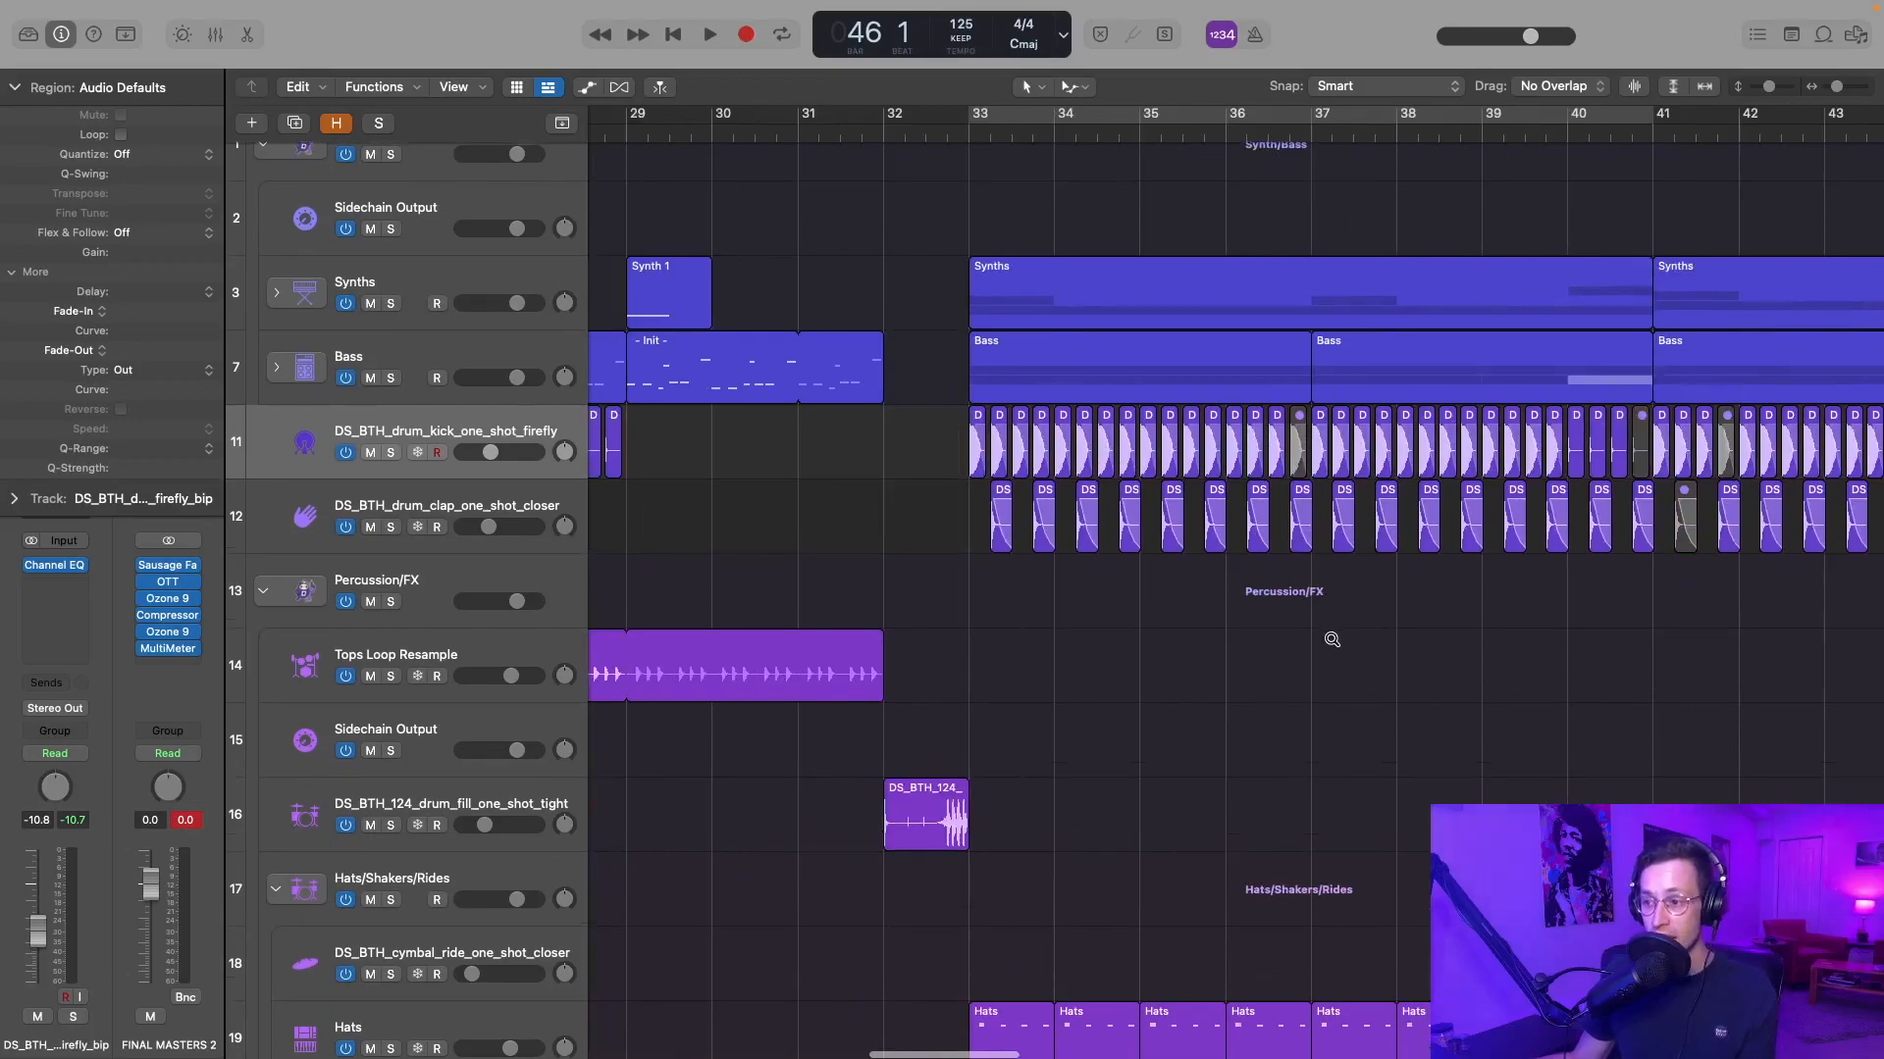
key("super+Down")
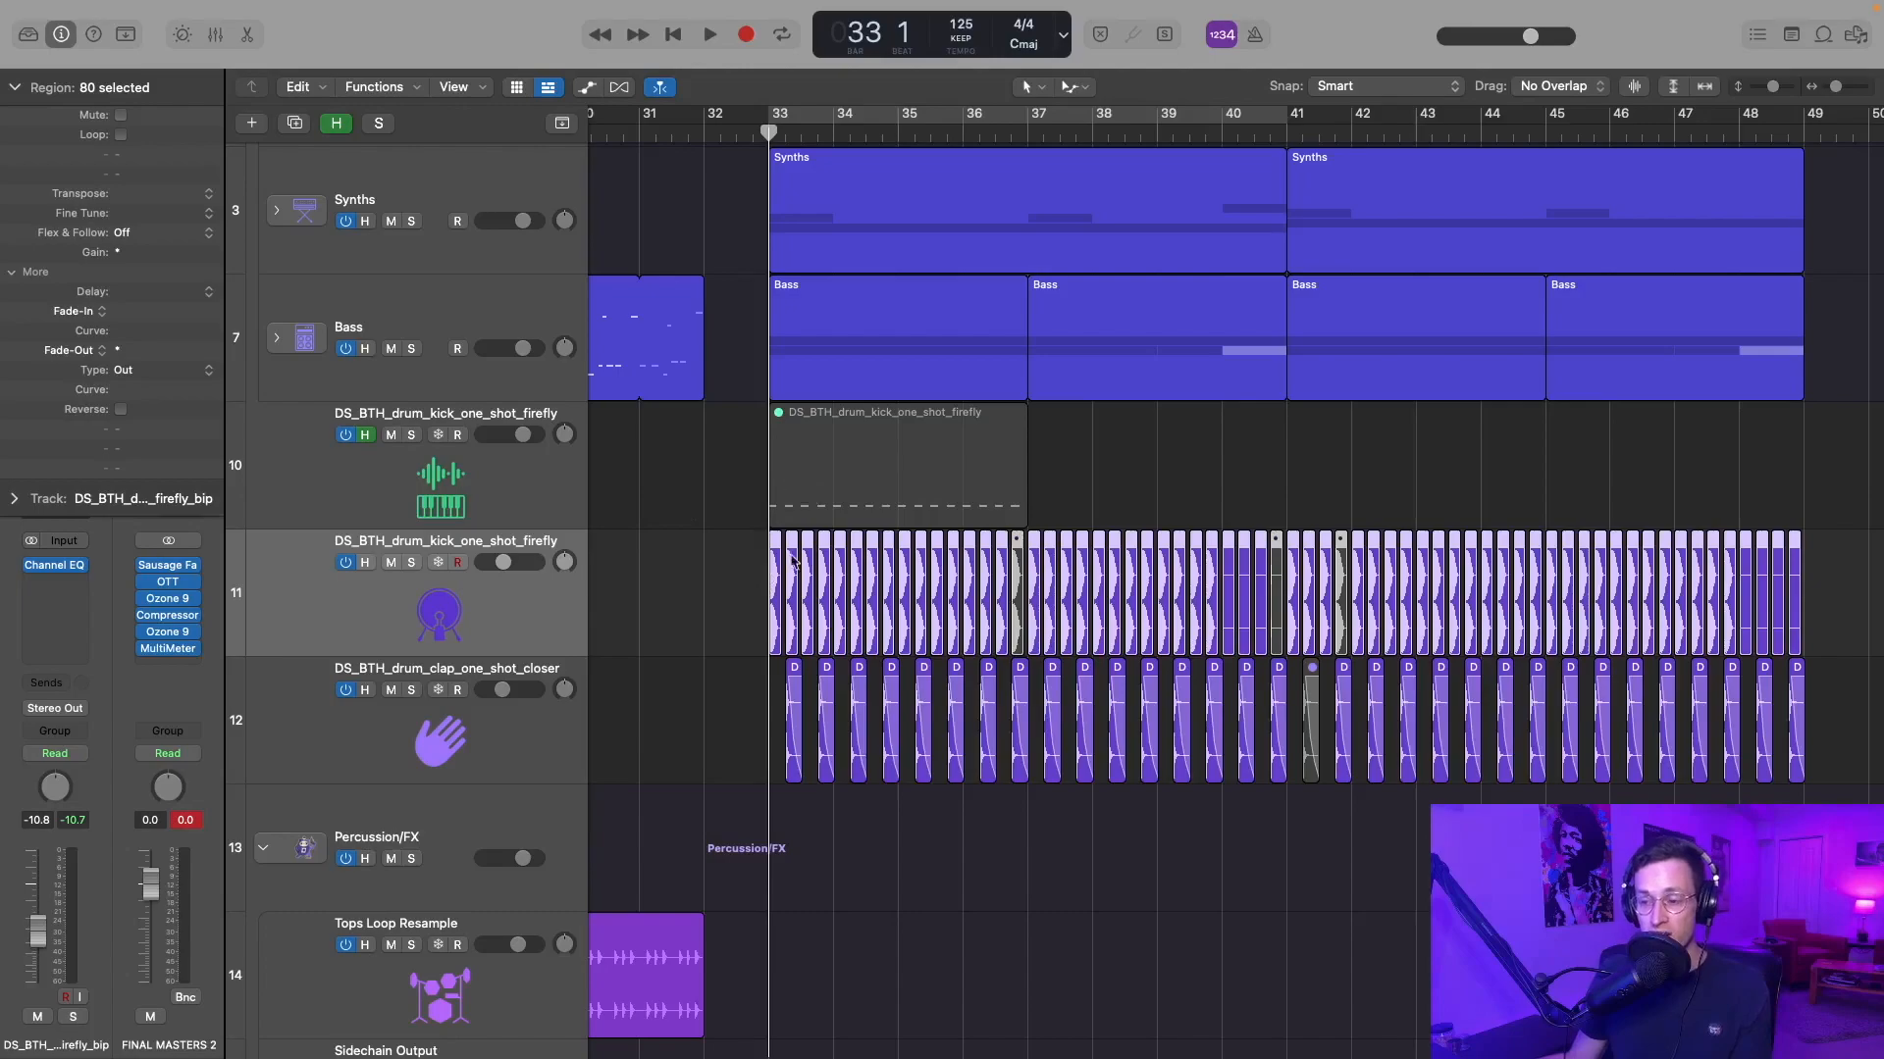
left_click(784, 563, "ctrl+alt")
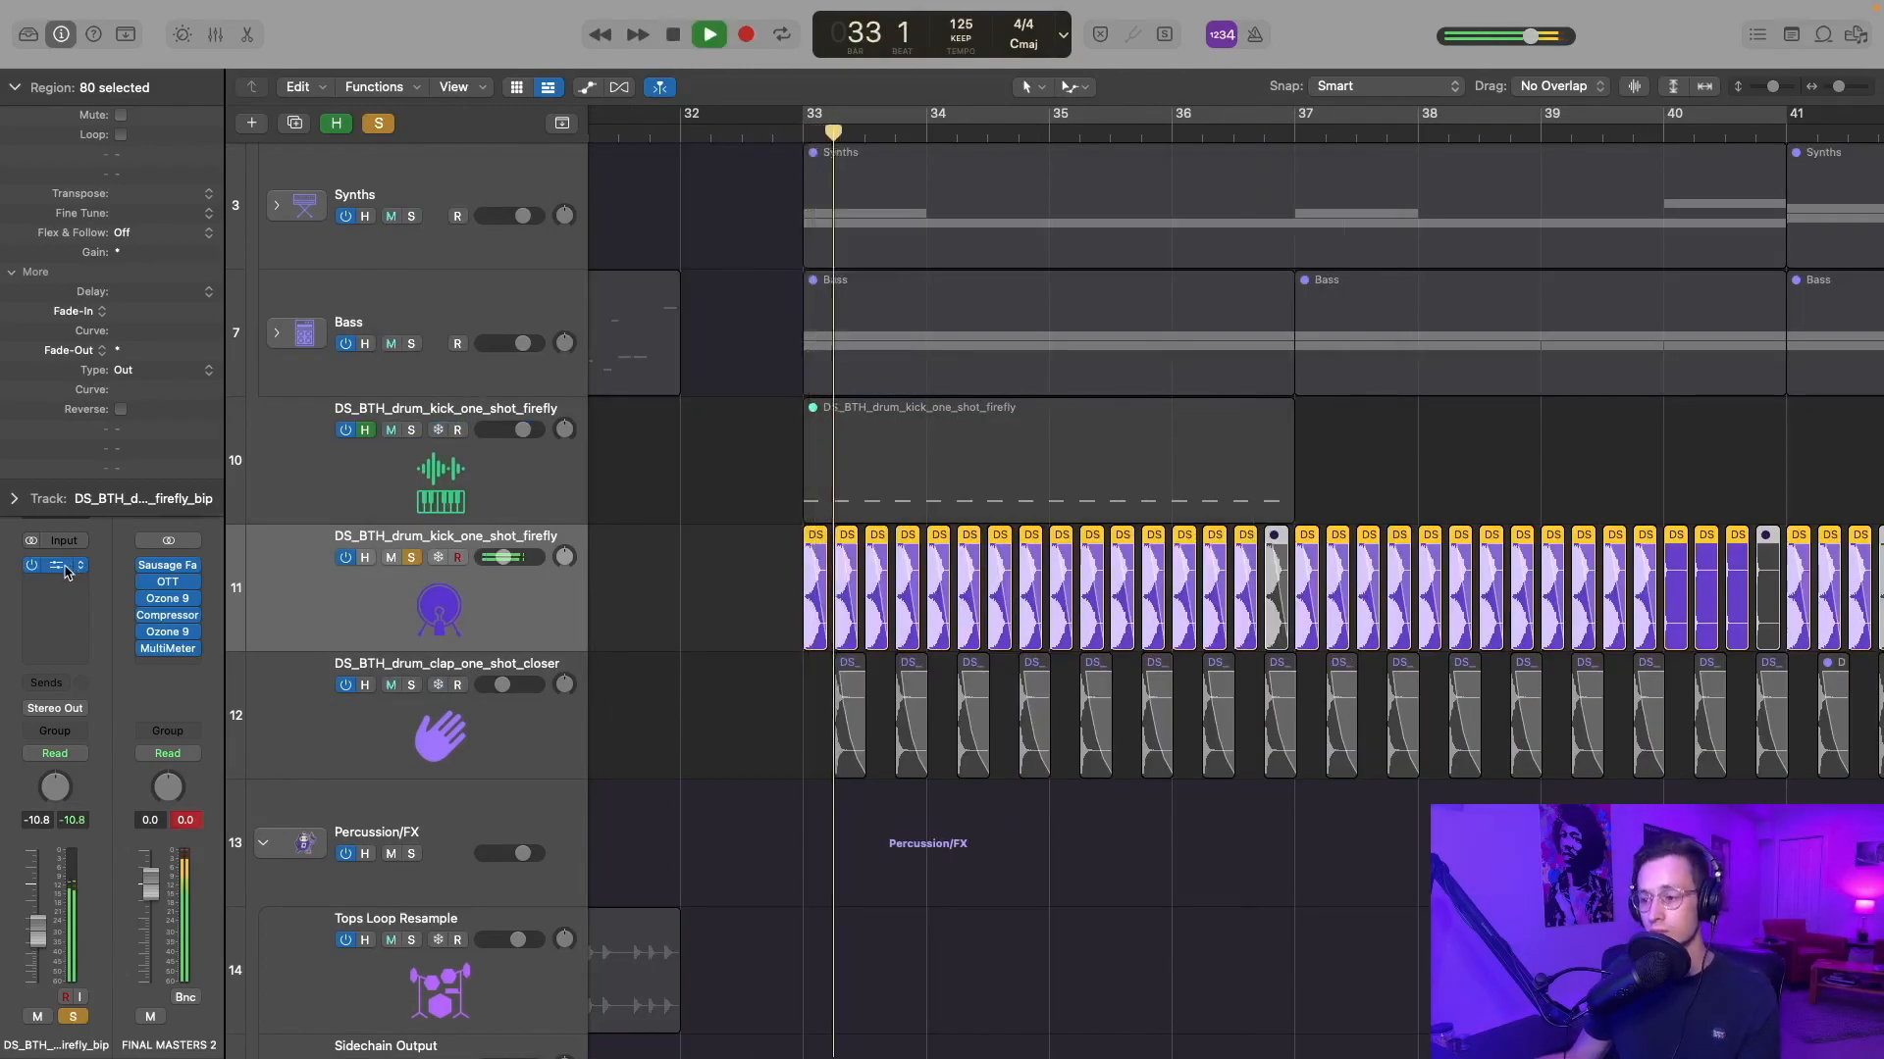
left_click(57, 566)
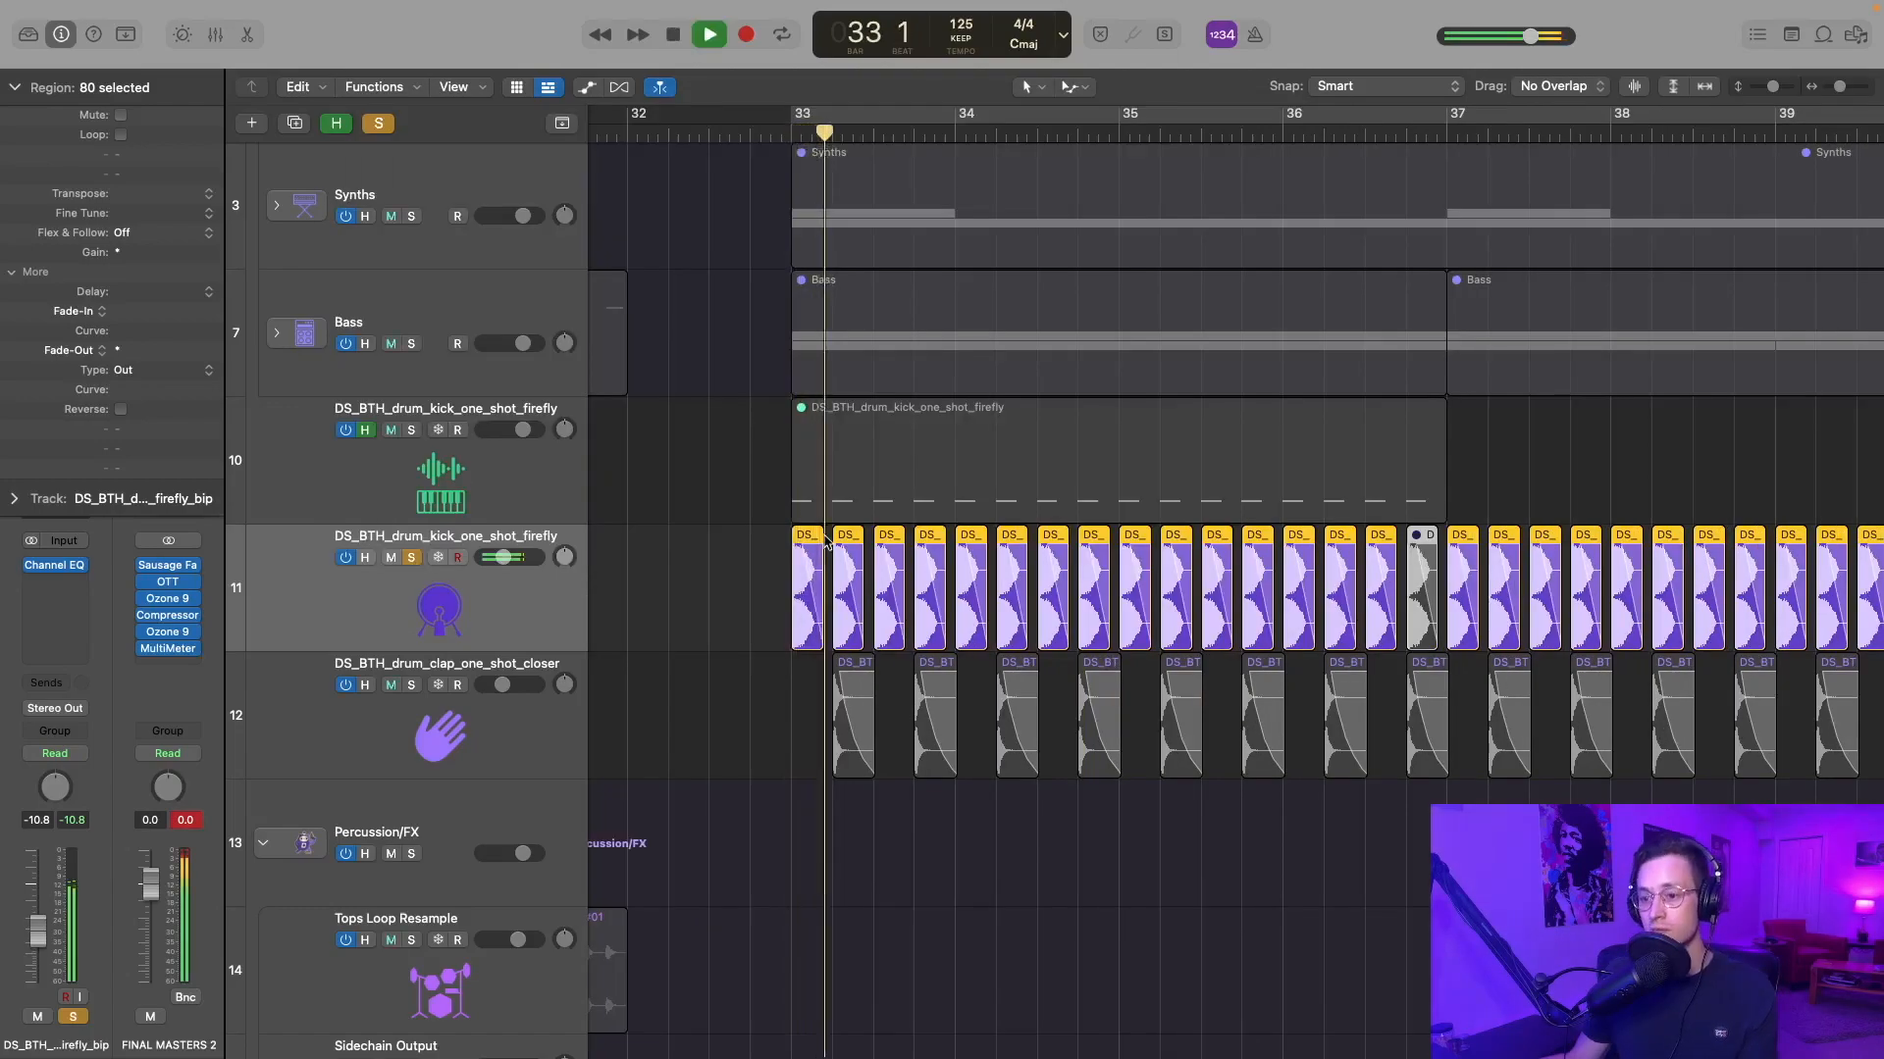
- Solo the closer clap track and place the playhead on its first region at bar 33, beat 2
key("super+Left")
key("super+Left")
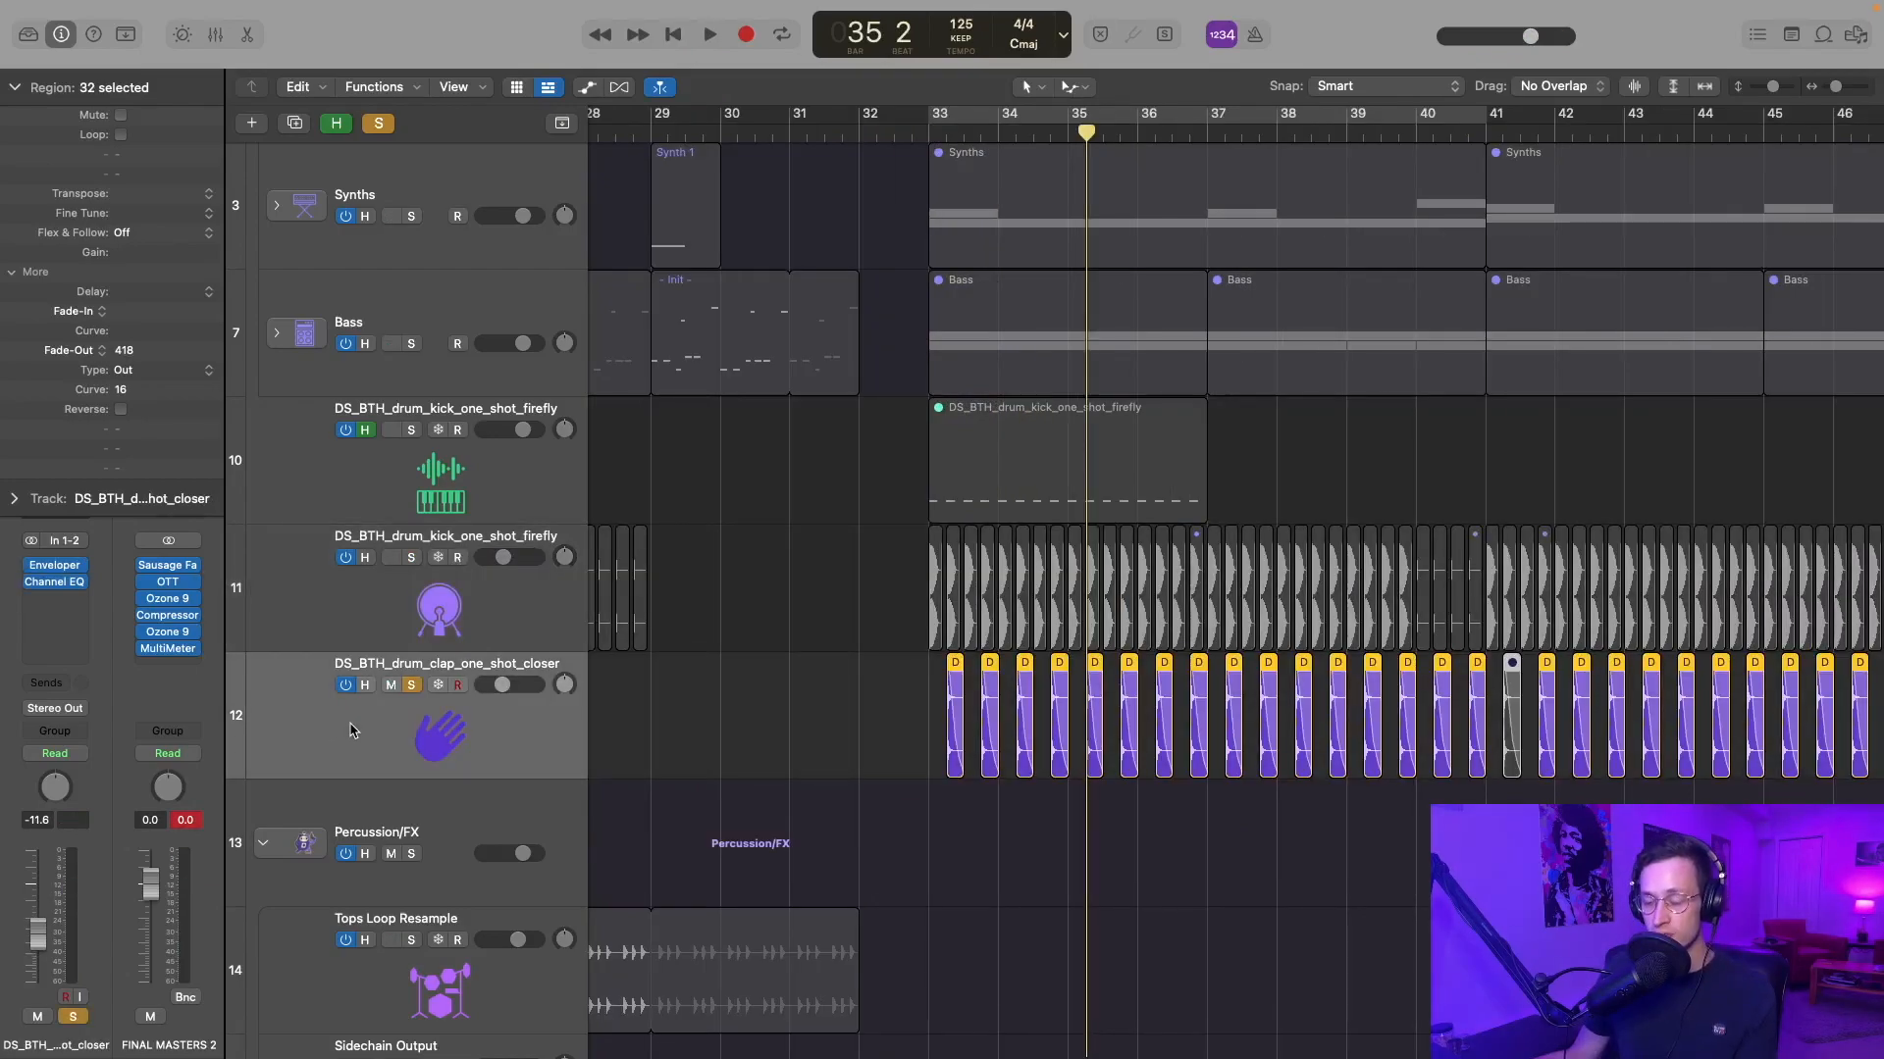
key("super+Right")
key("super+Right")
key("super+Right")
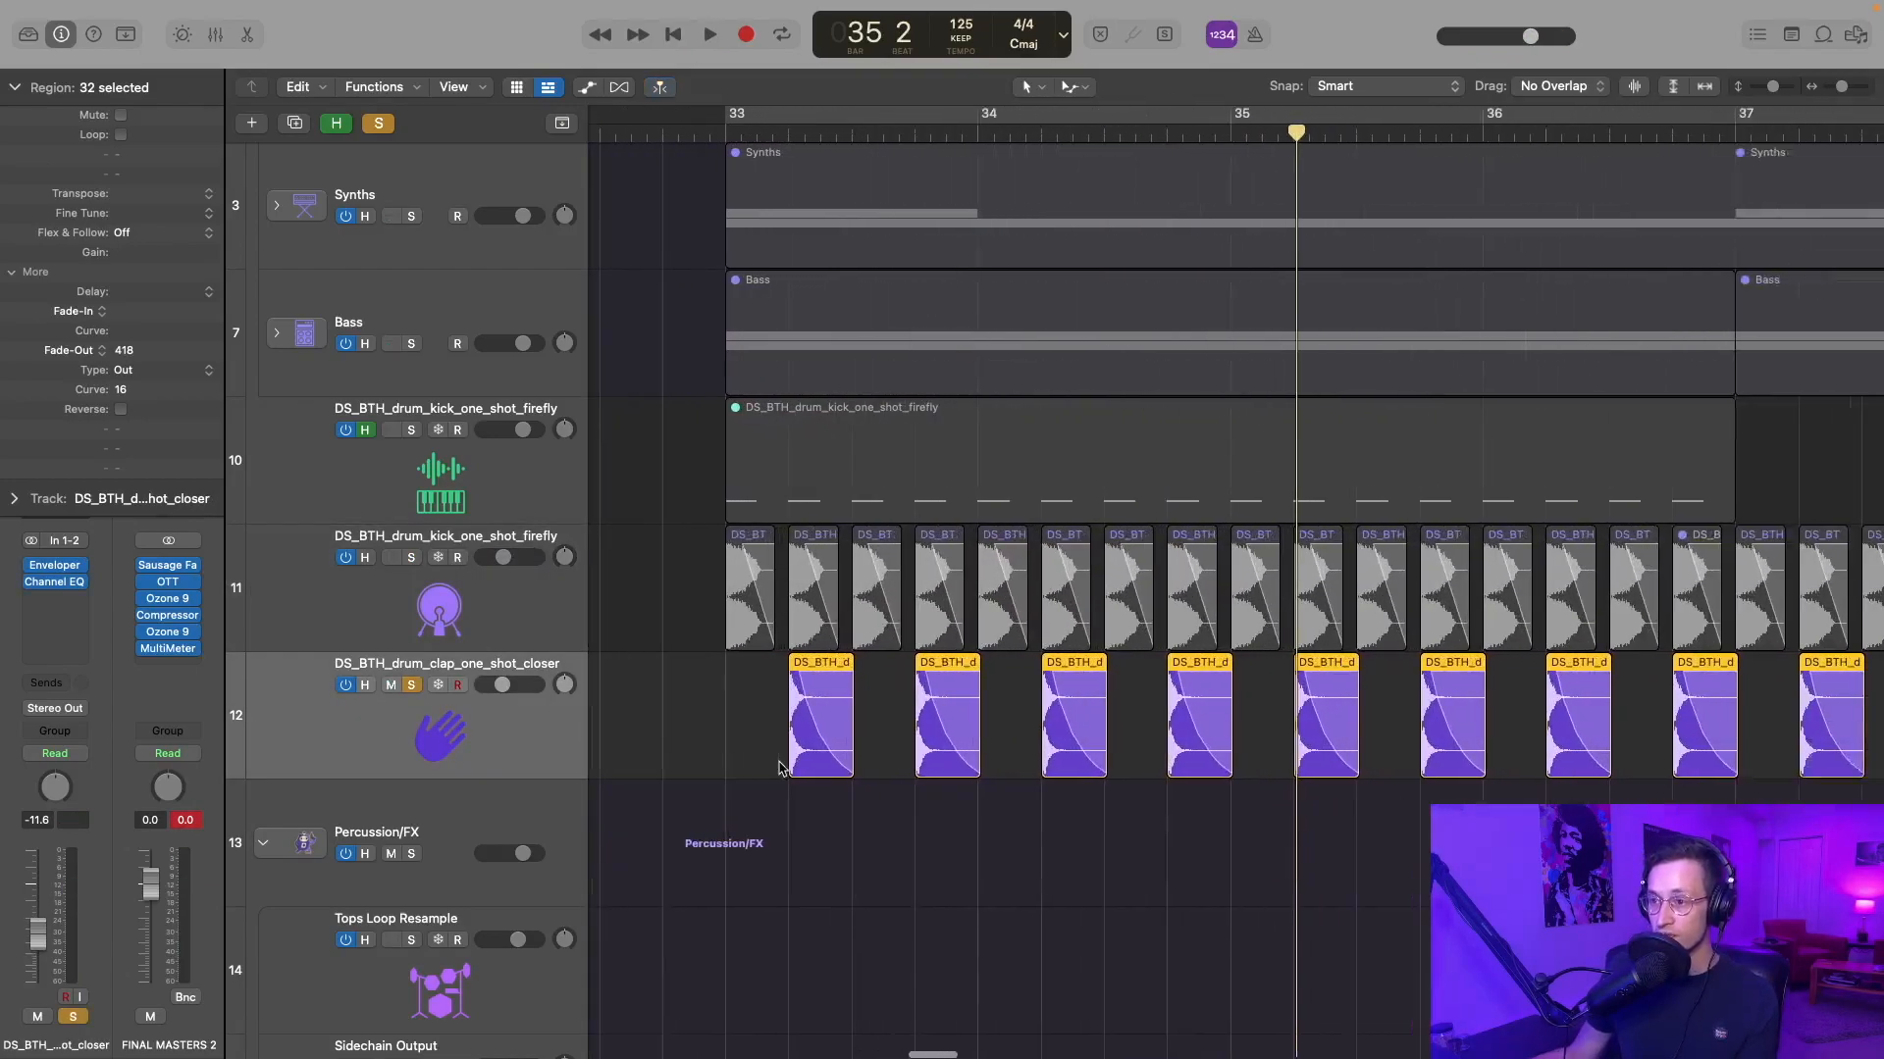
scroll(782, 768, "right", 2)
left_click(735, 134)
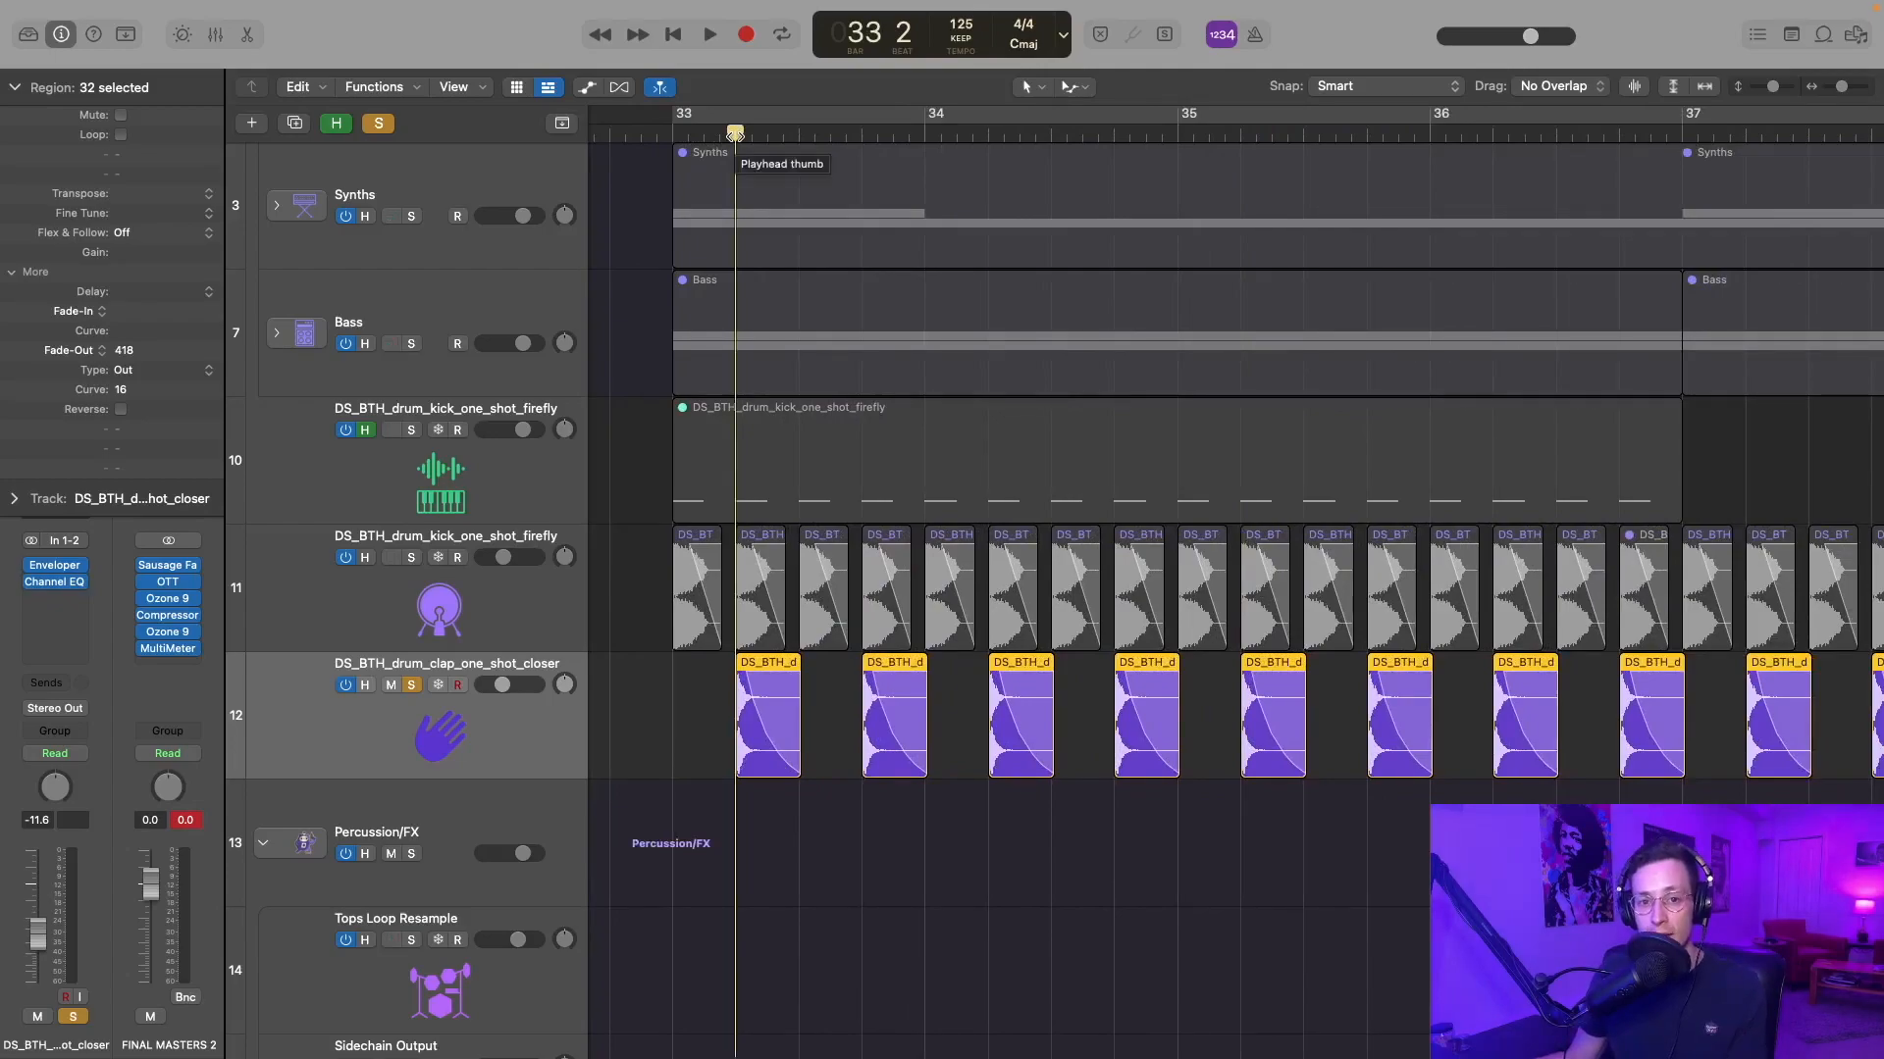
- Select only the first clap region in bar 33 and examine its placement against the kicks
key("super+Right")
key("super+Right")
key("super+Left")
left_click_drag(663, 706, 773, 723)
key("super+Left")
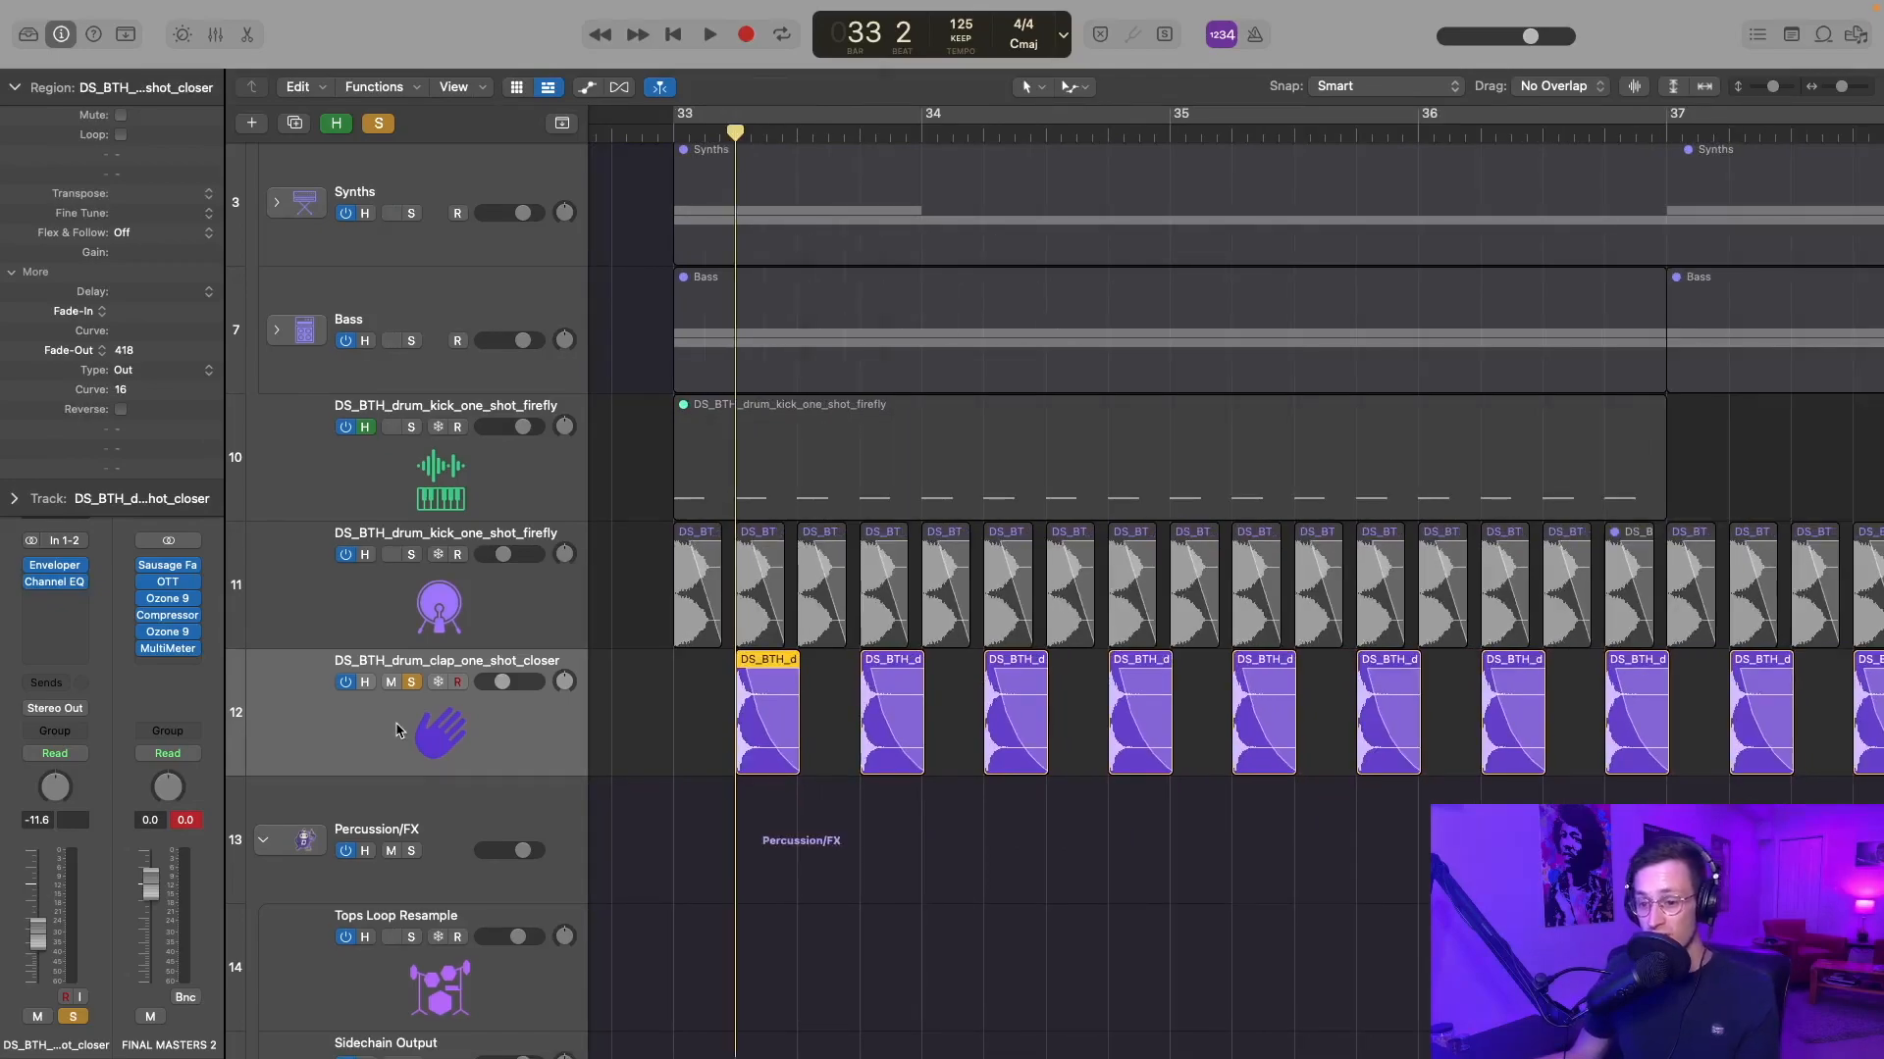
- Open the clap's Enveloper and Channel EQ side by side and audition the processed clap
left_click(53, 569)
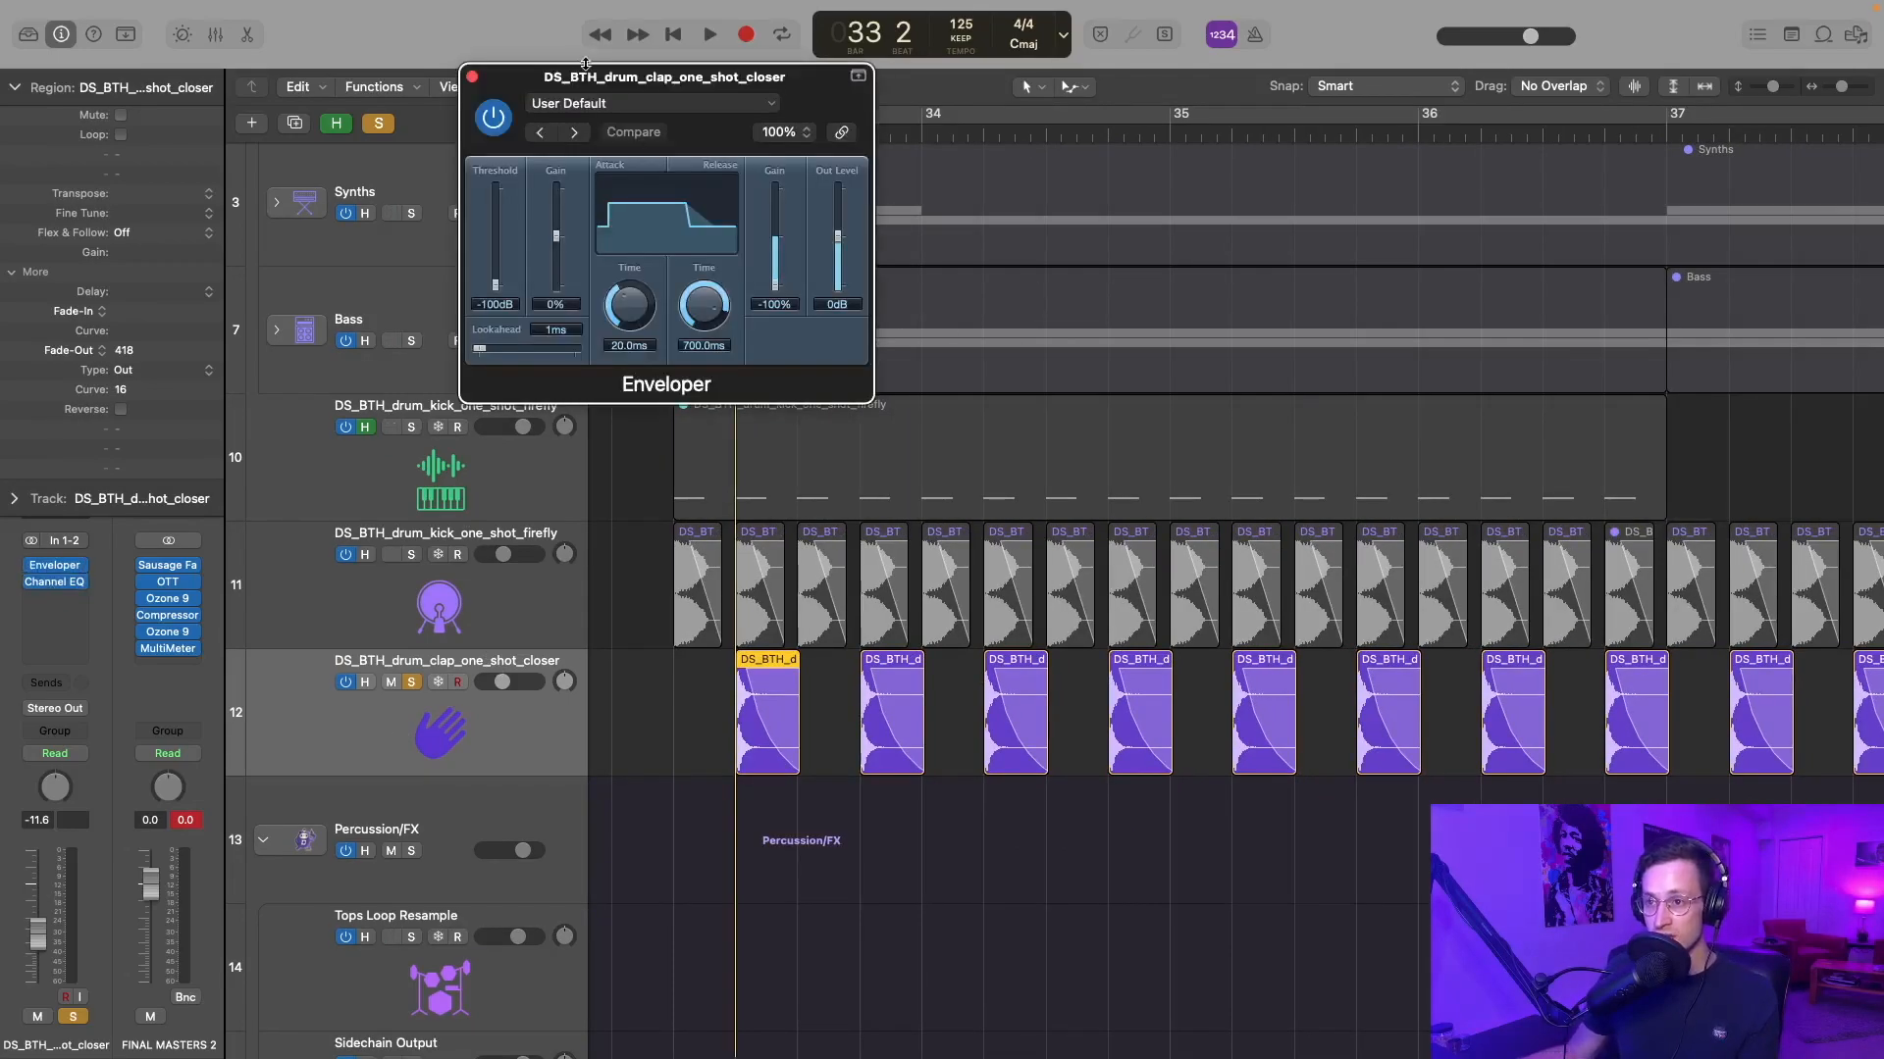
left_click_drag(586, 63, 386, 54)
left_click(56, 582)
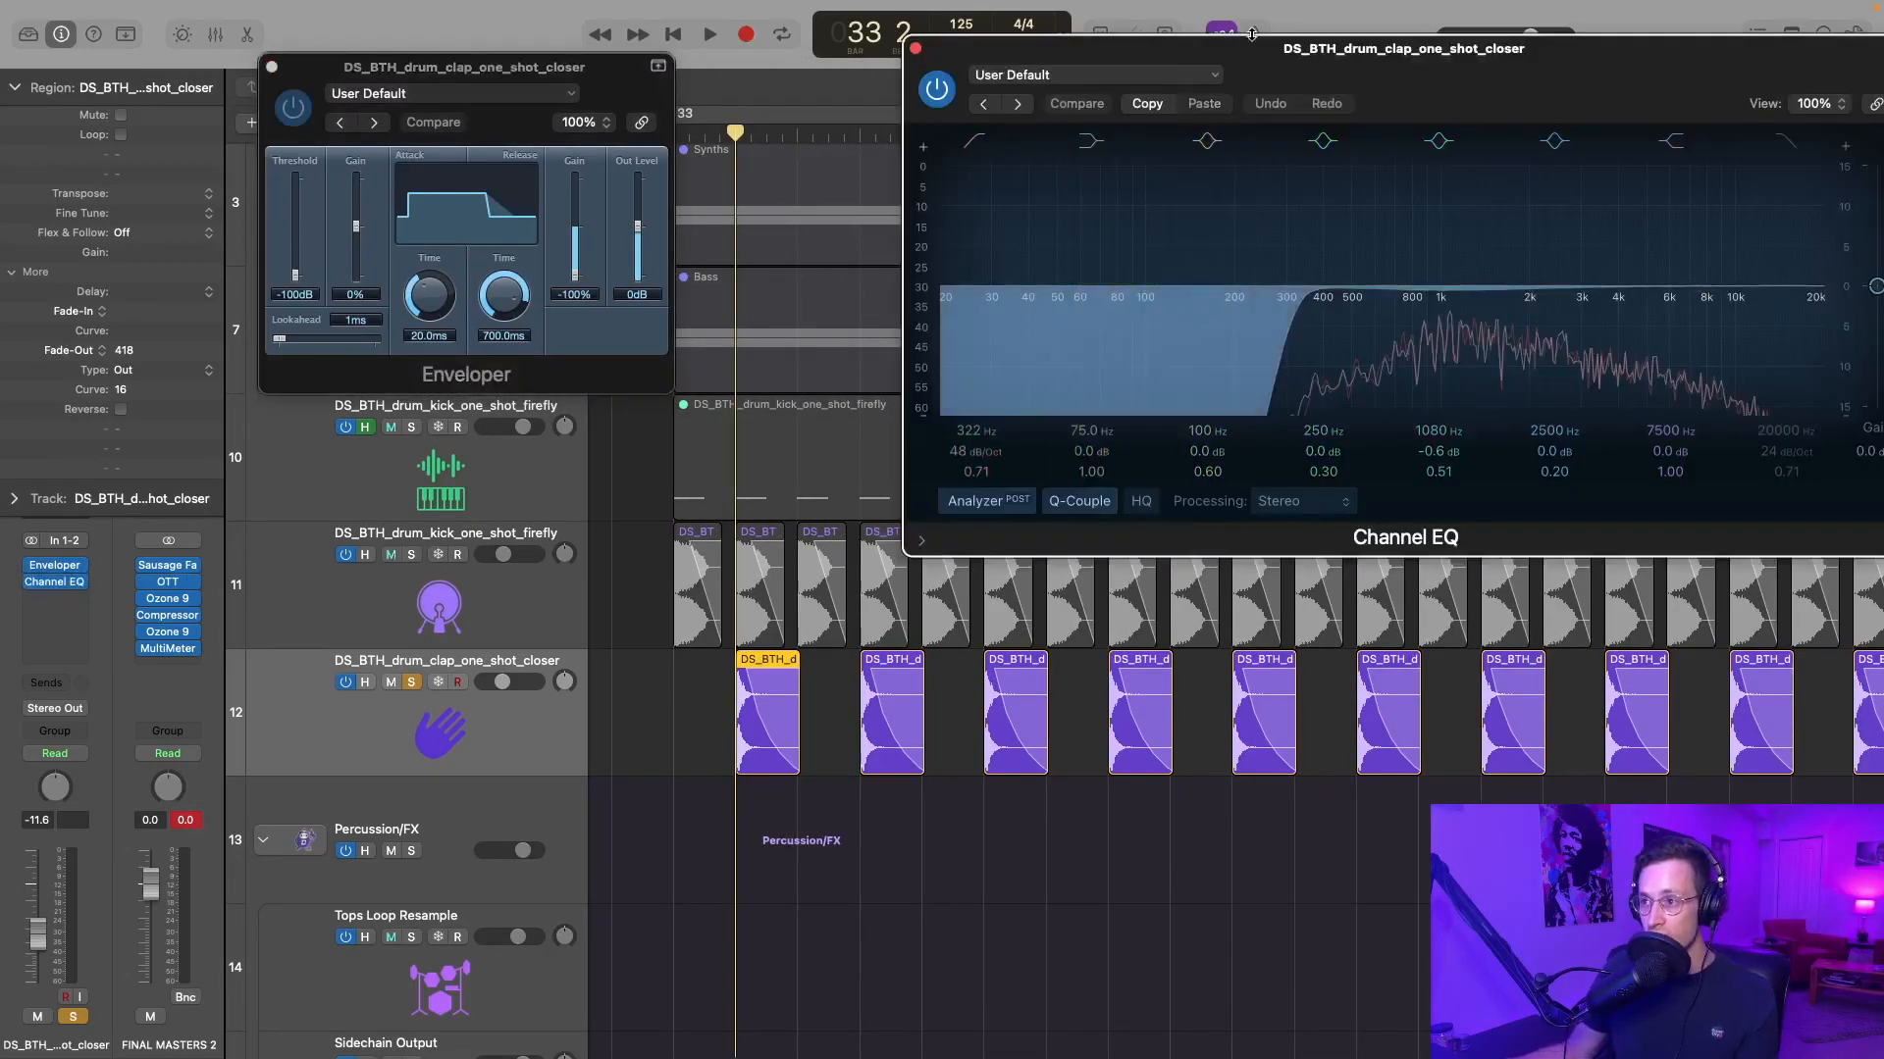
left_click_drag(1253, 49, 1192, 28)
key("space")
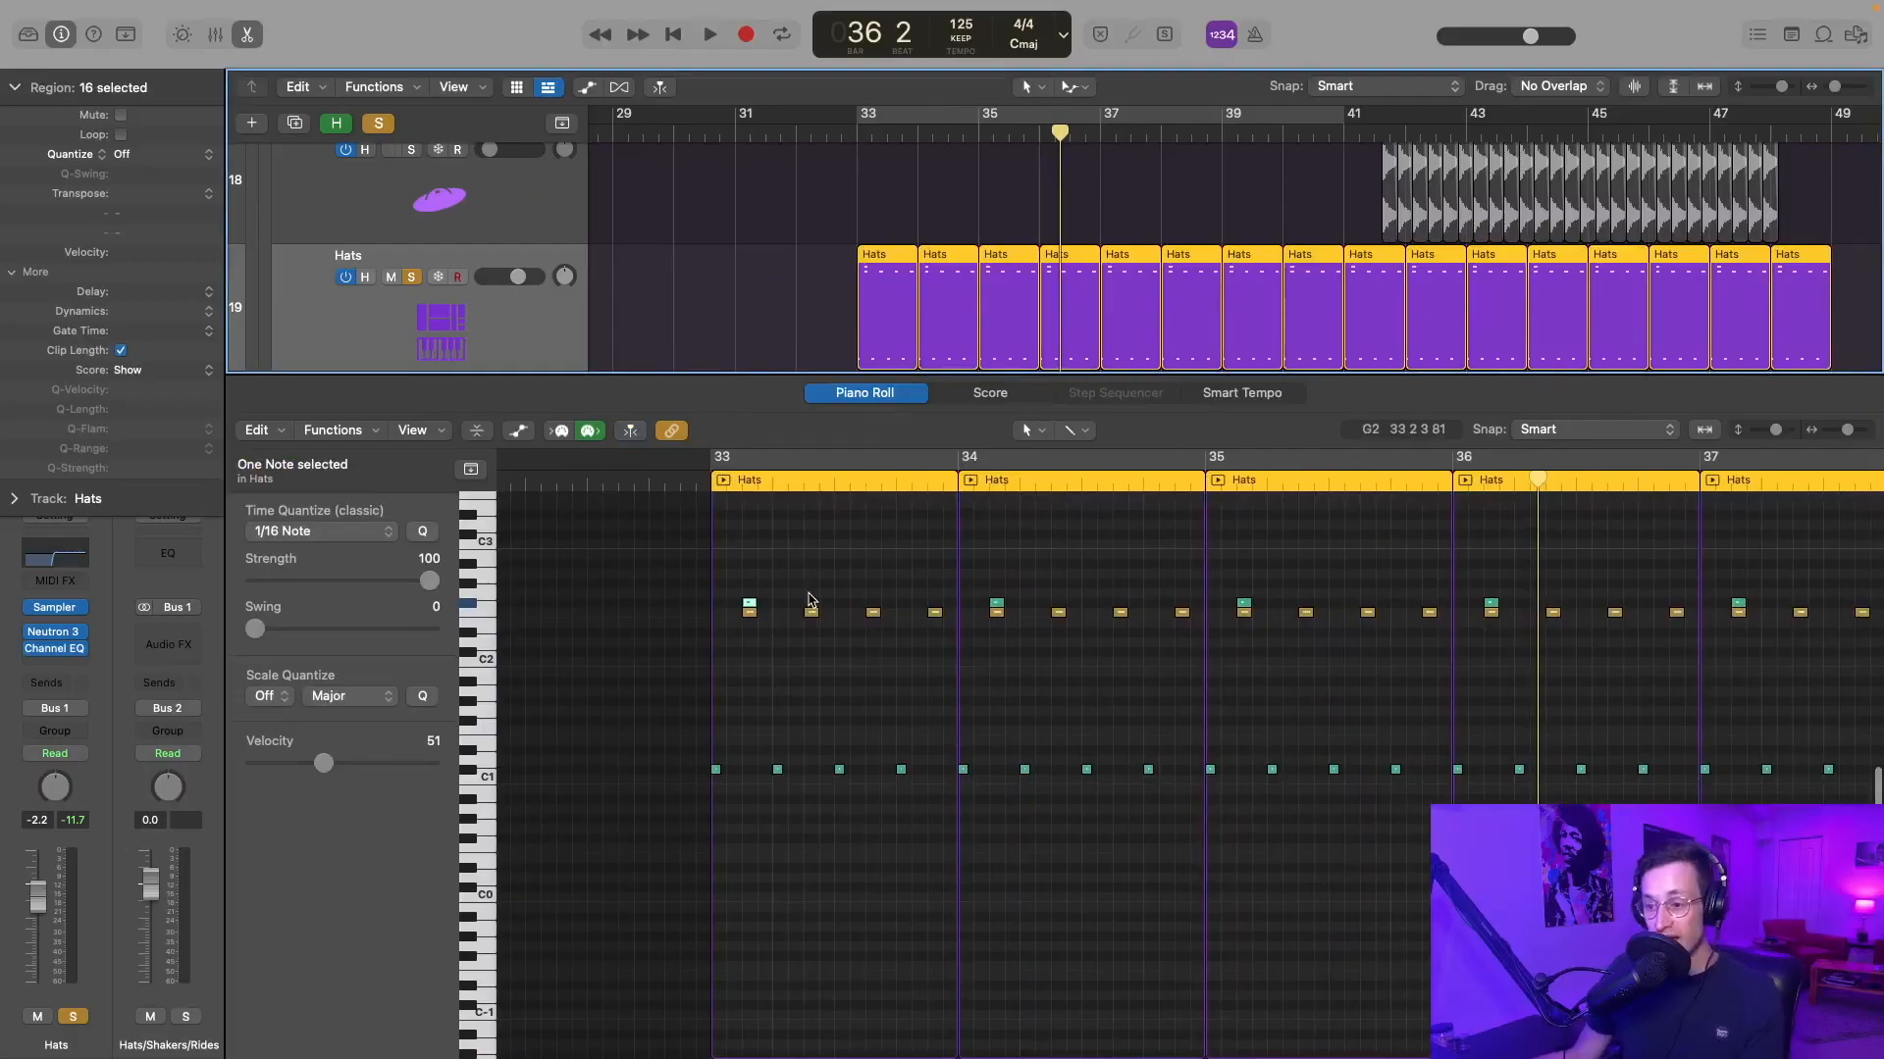
- Examine the Hats pattern in the piano roll, selecting the first F#2 note in bar 33, and audition it
scroll(810, 600, "up", 1)
scroll(790, 620, "down", 3)
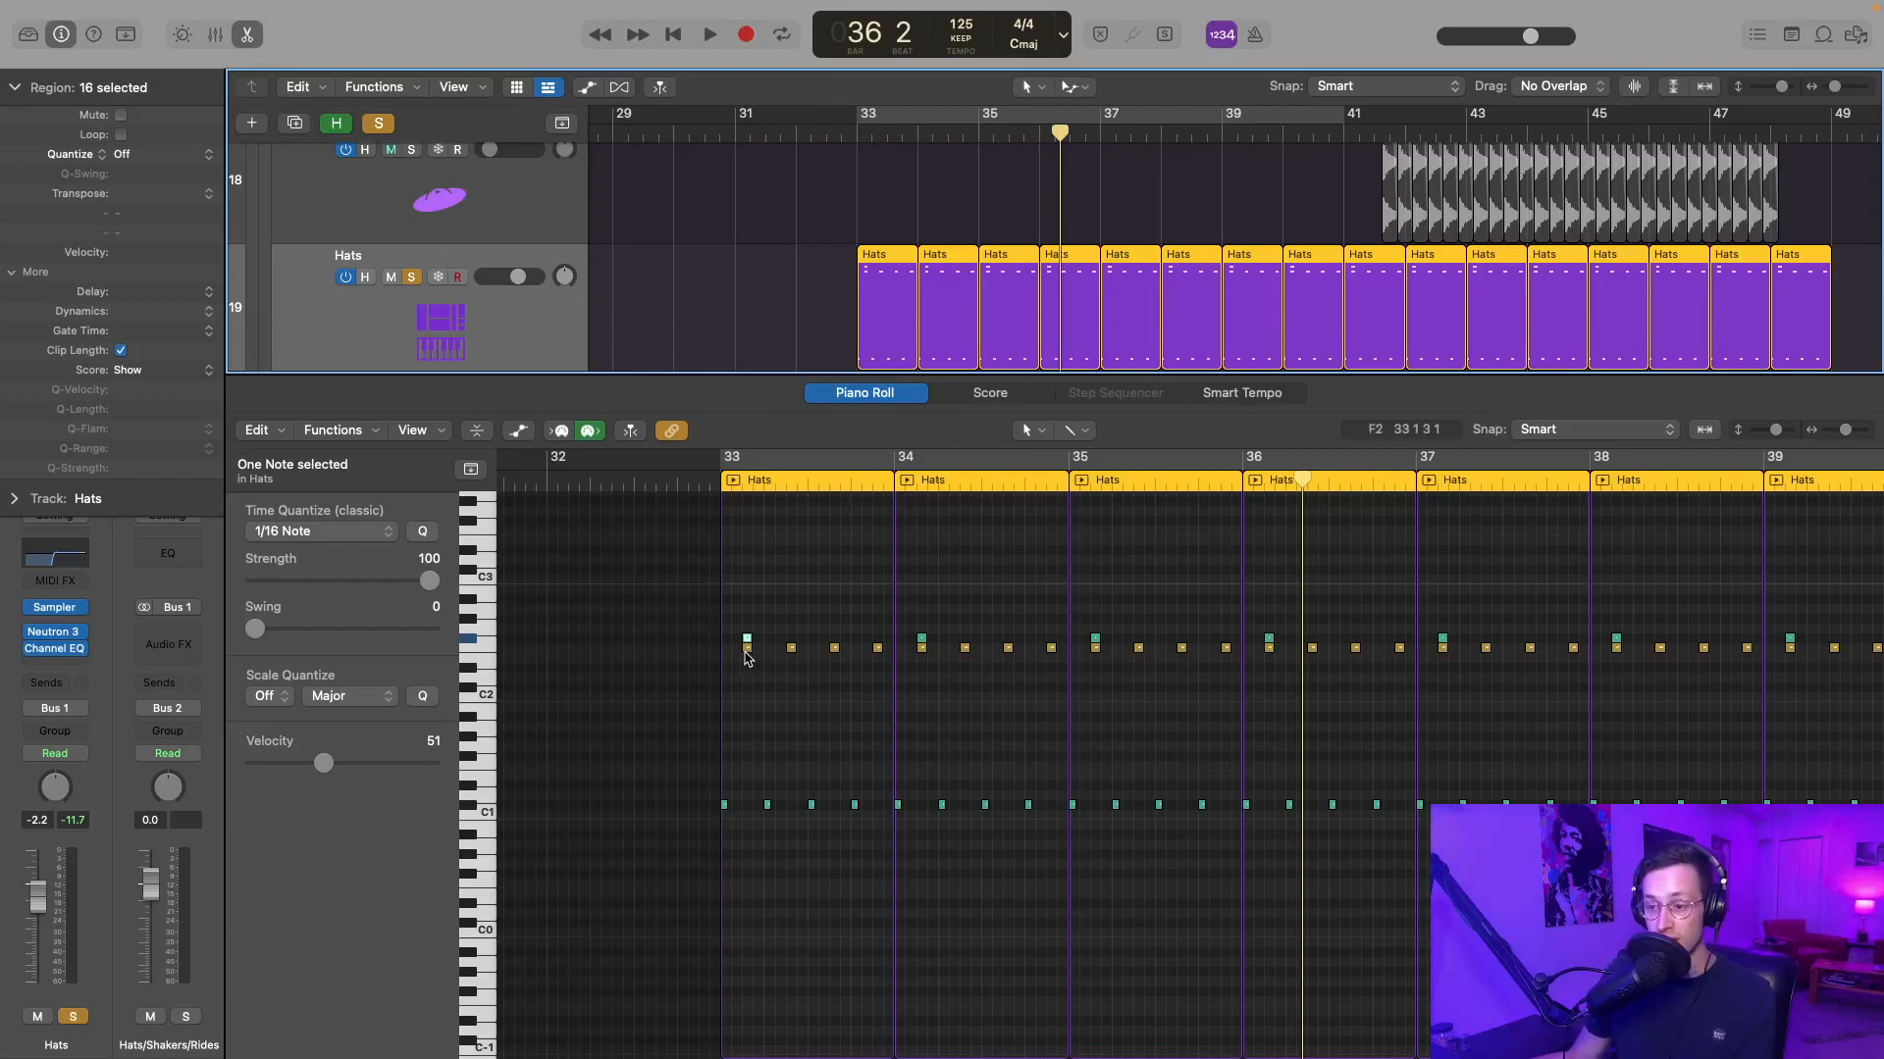
scroll(745, 636, "up", 3)
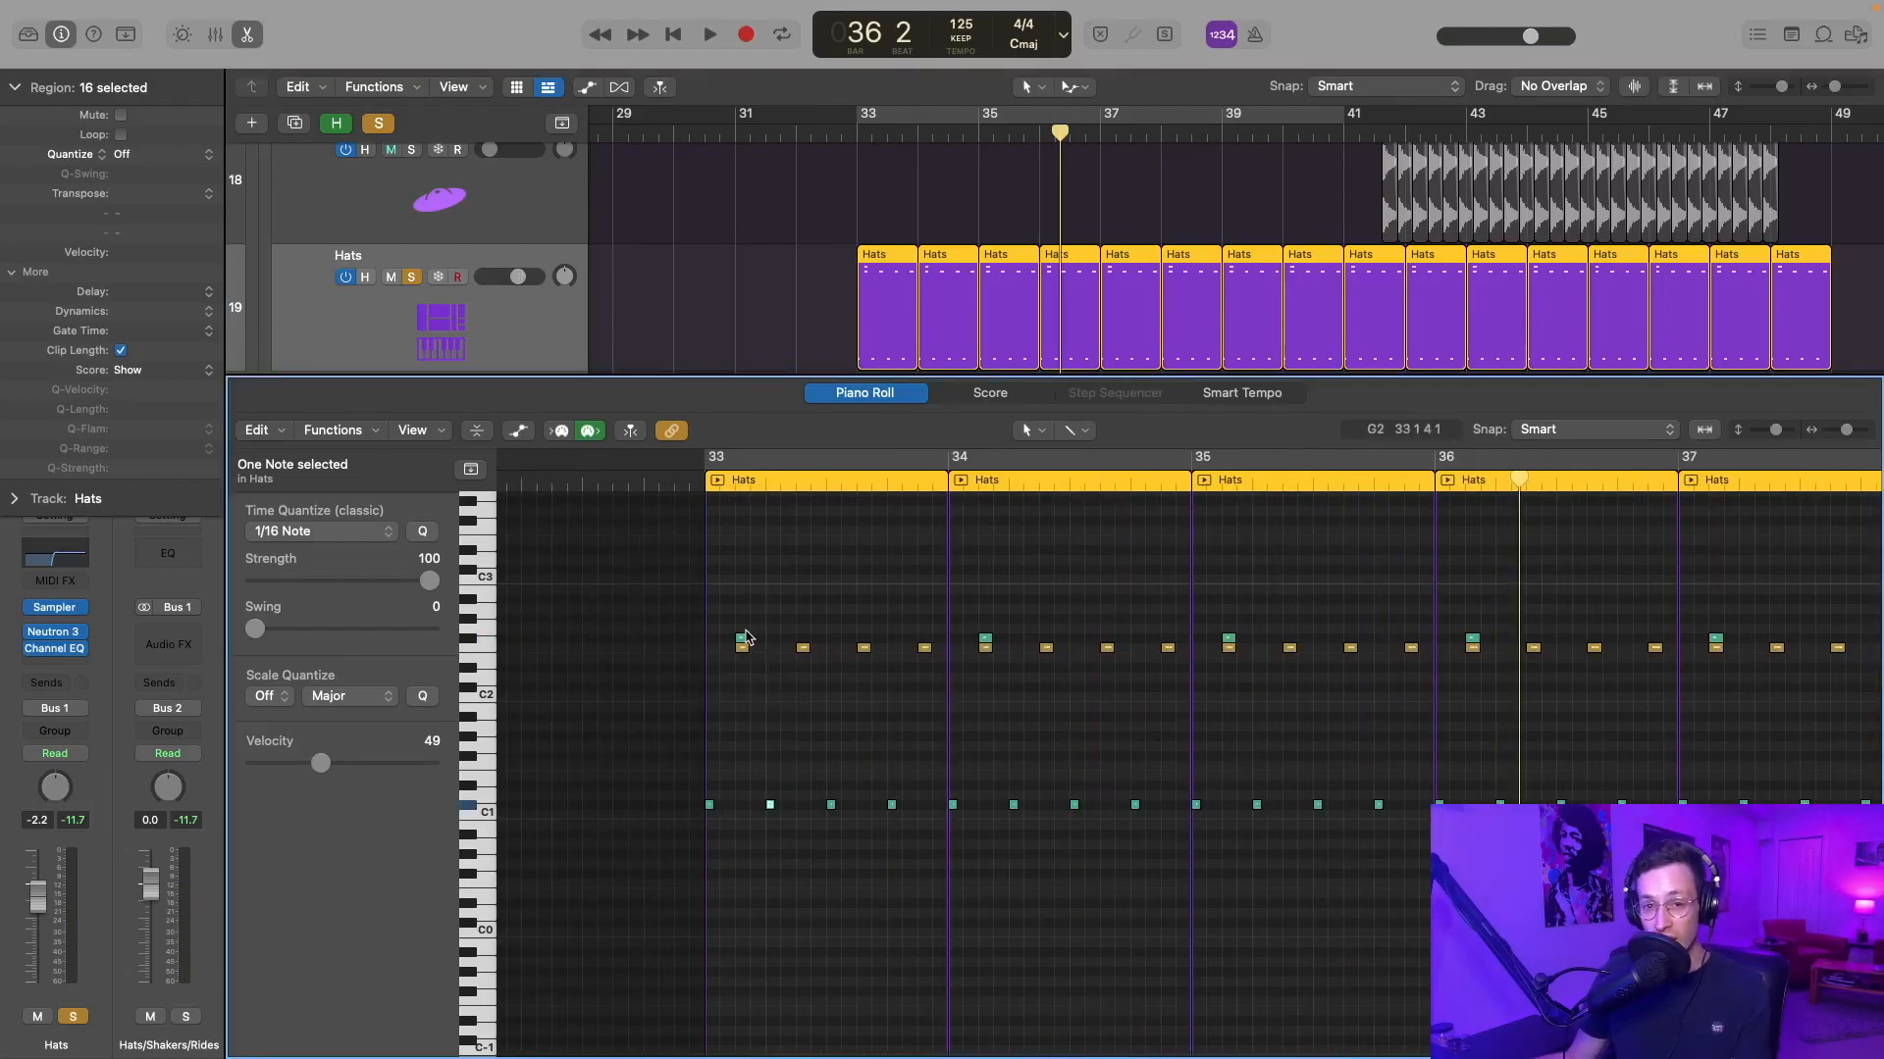
mouse_move(743, 643)
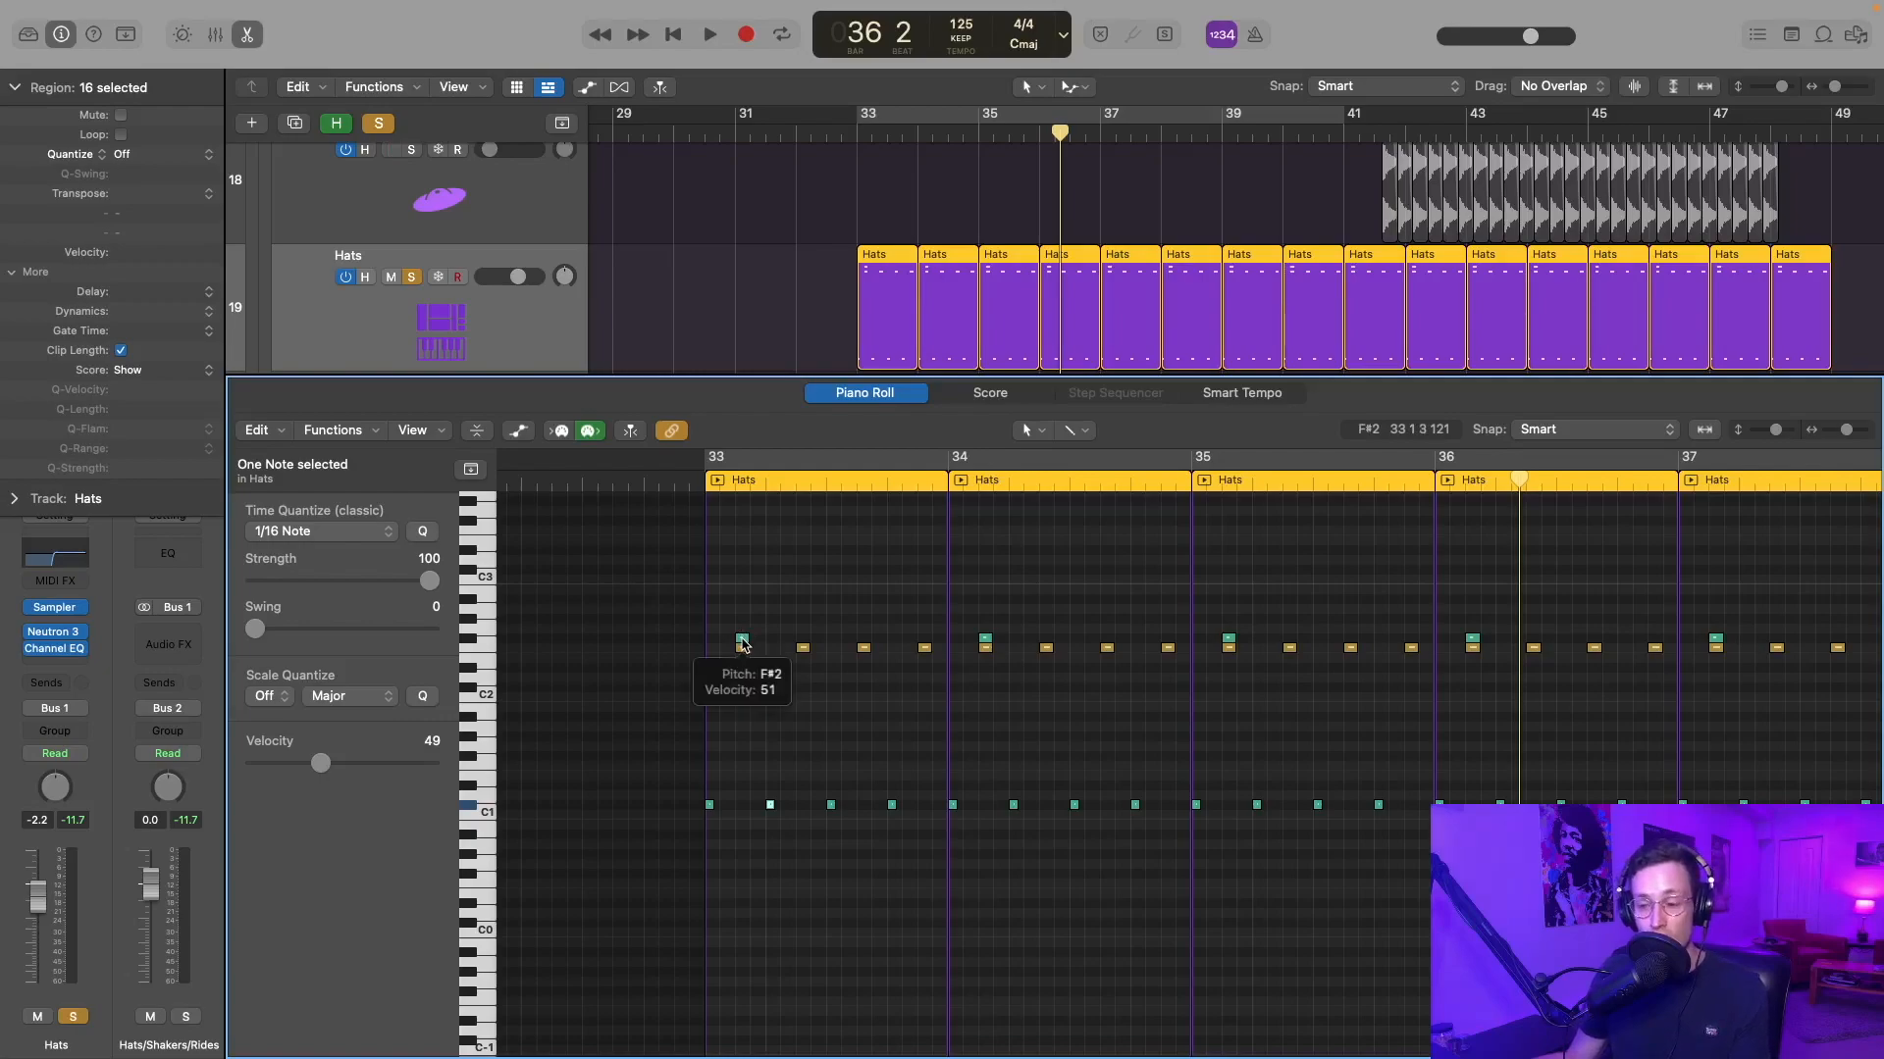
left_click(743, 643)
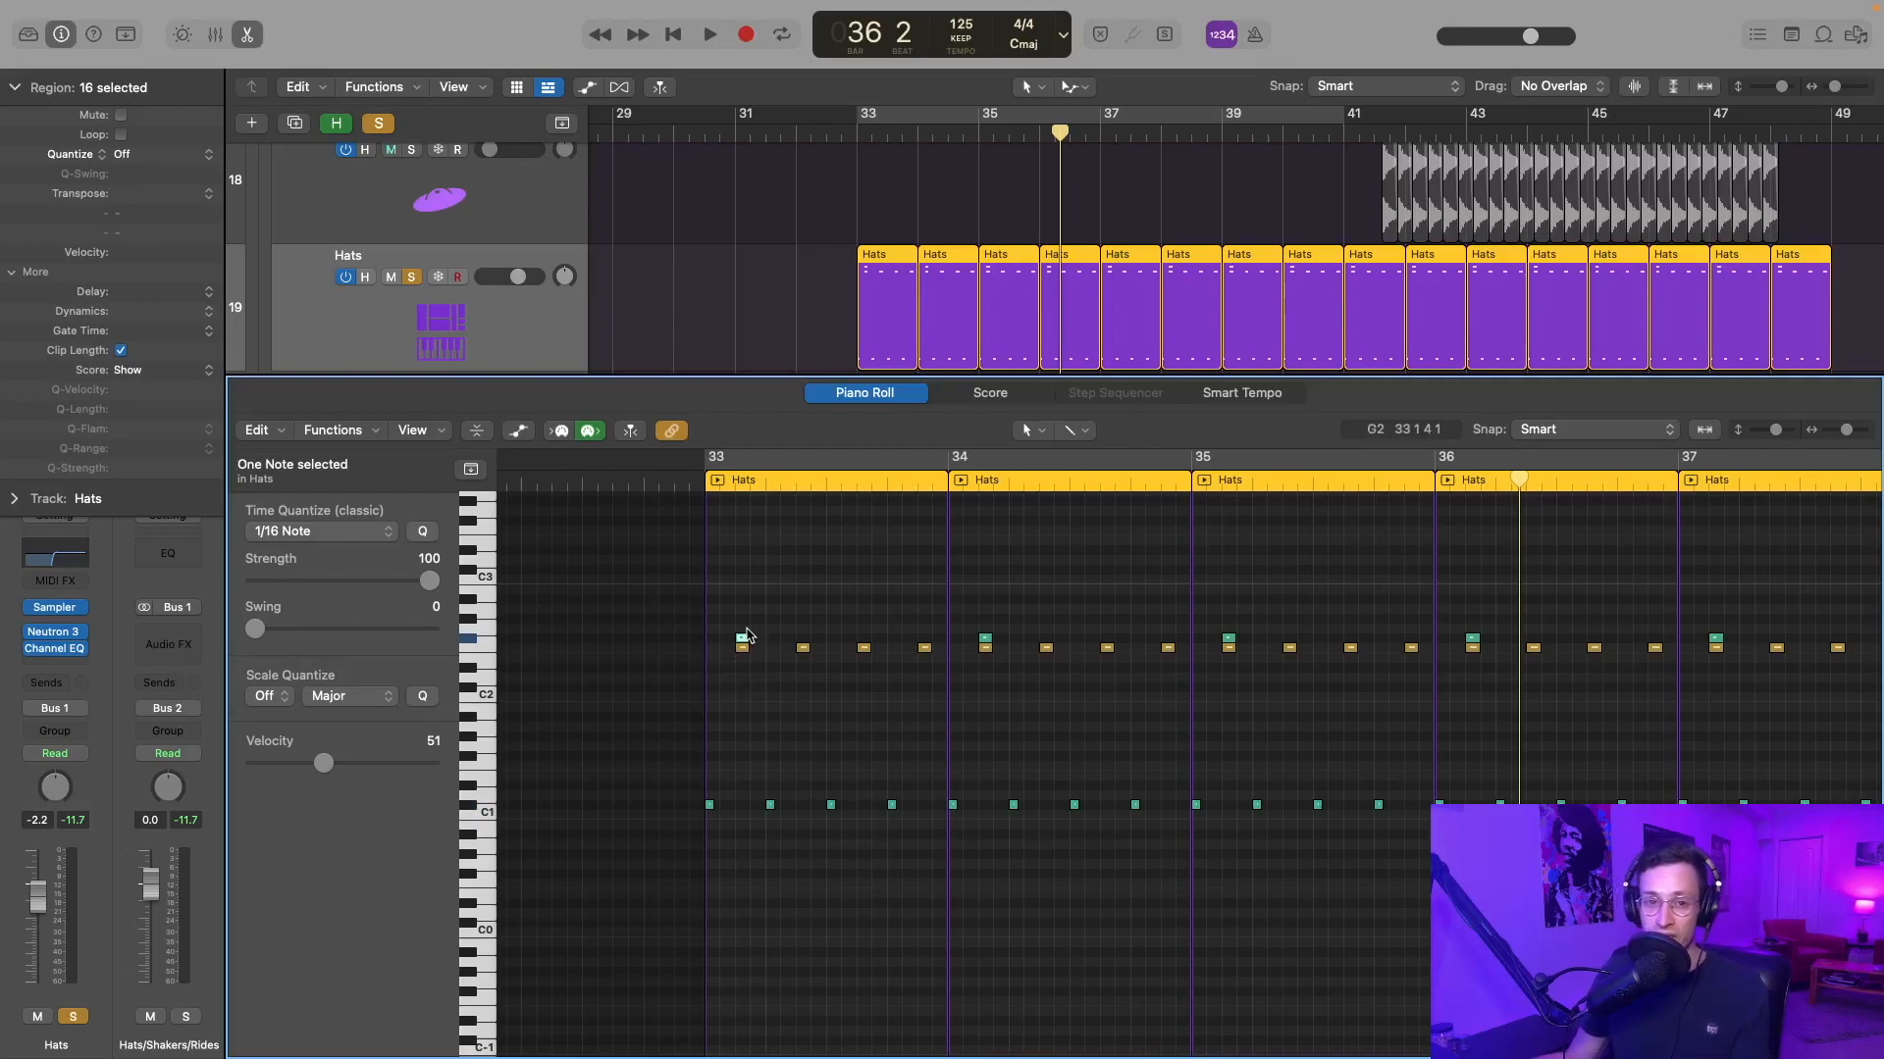
key("shift+space")
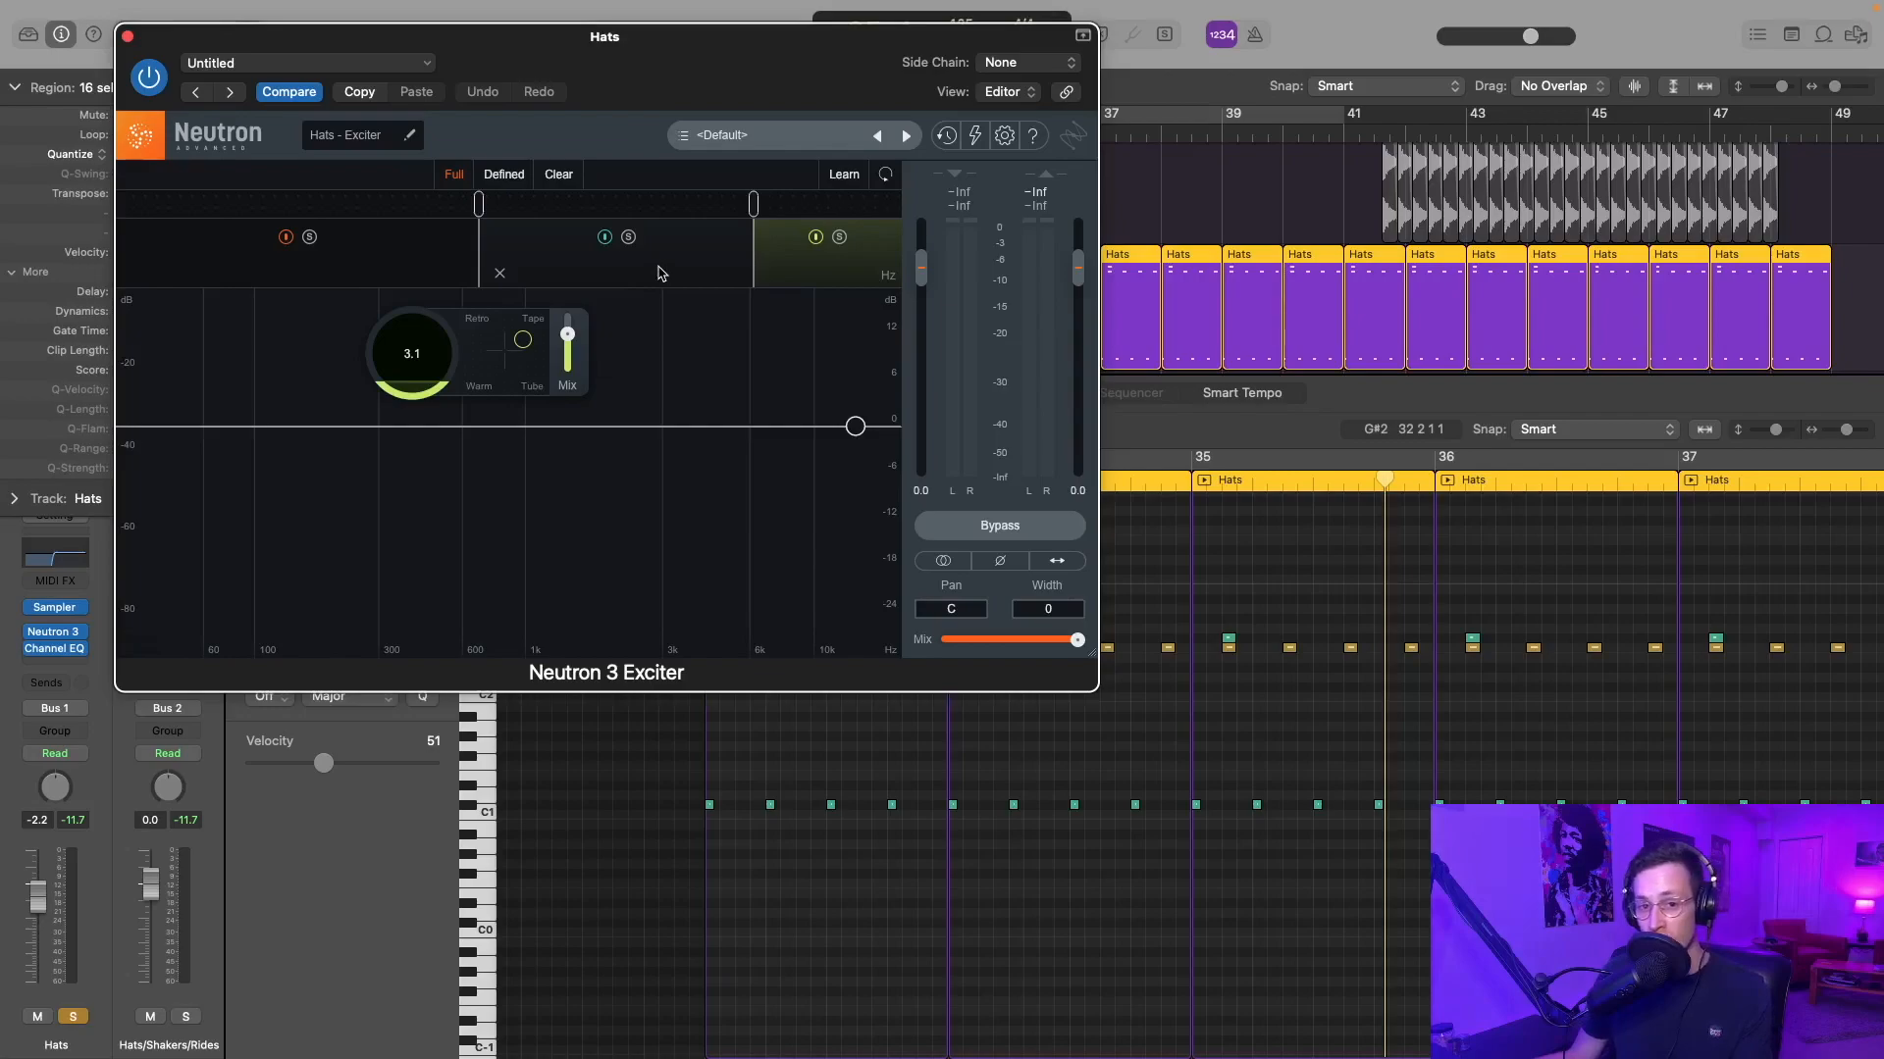
- Compare the middle and high bands in the Hats track's Neutron 3 Exciter and inspect its Channel EQ low cut
left_click(661, 266)
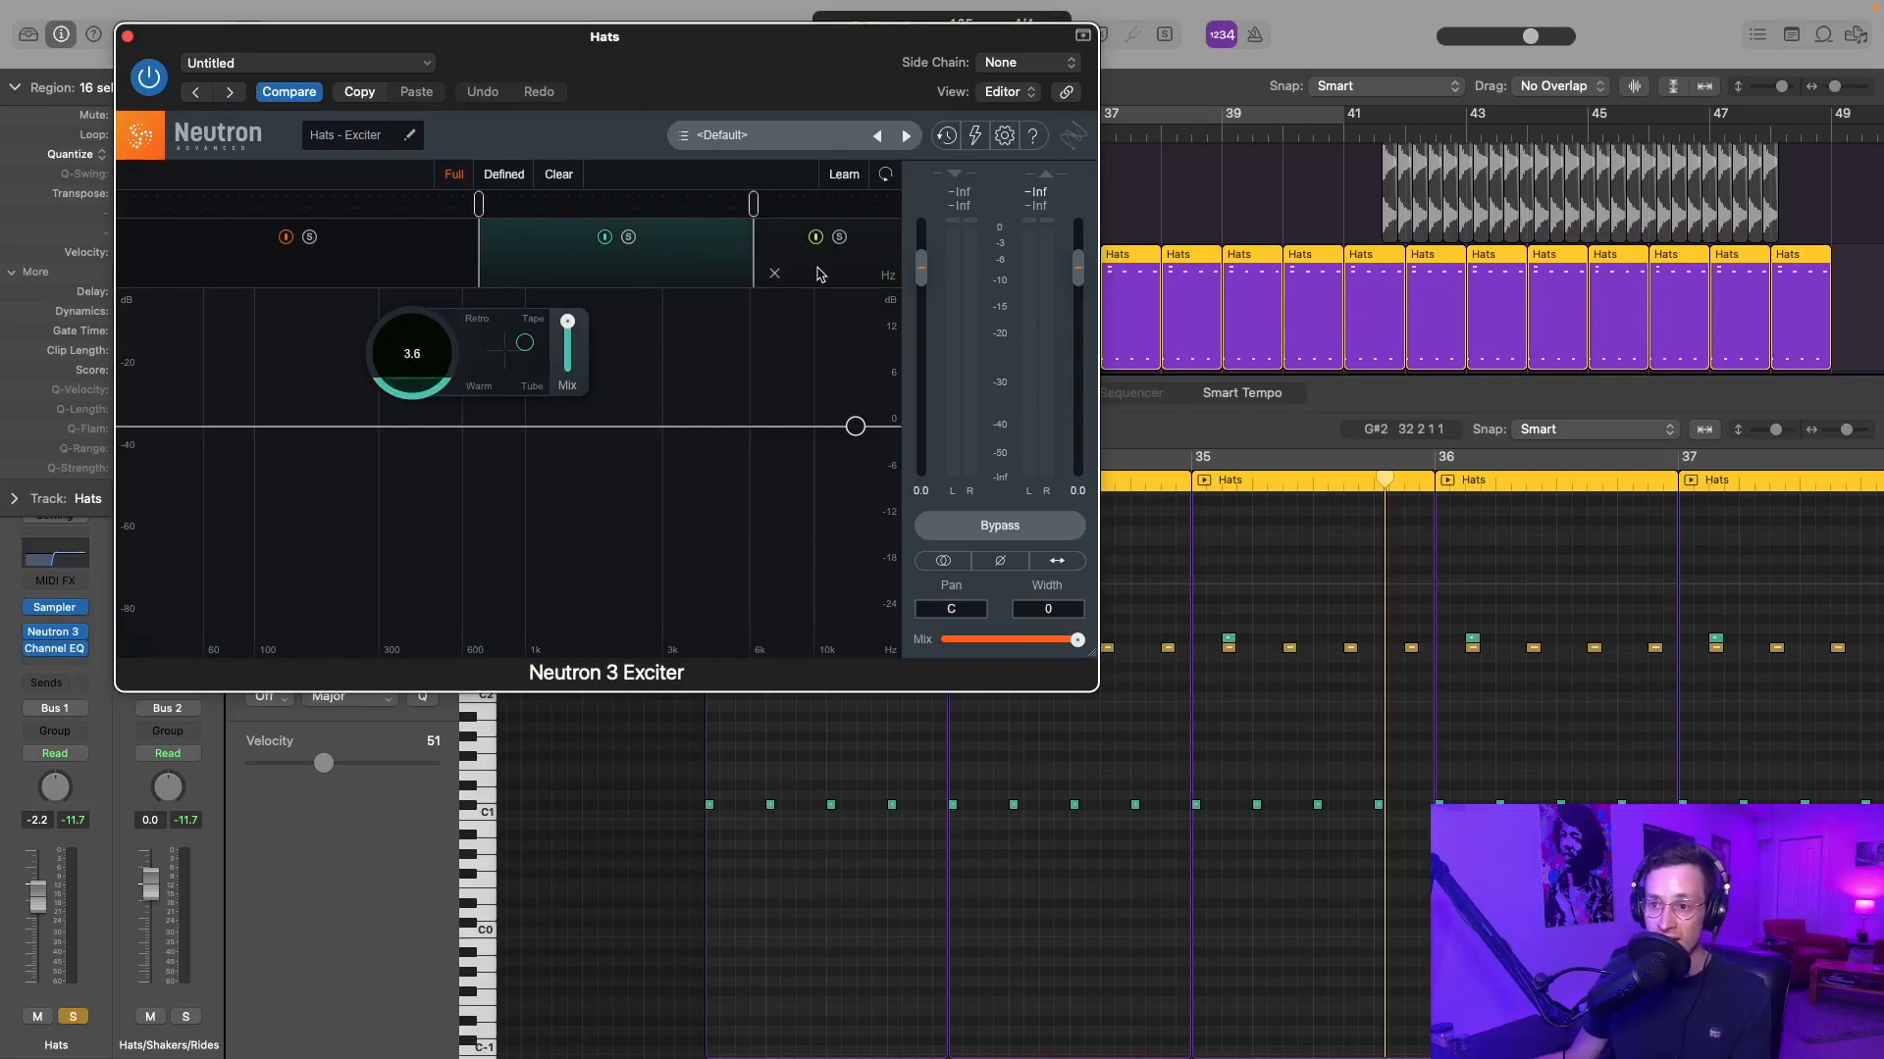
left_click(821, 274)
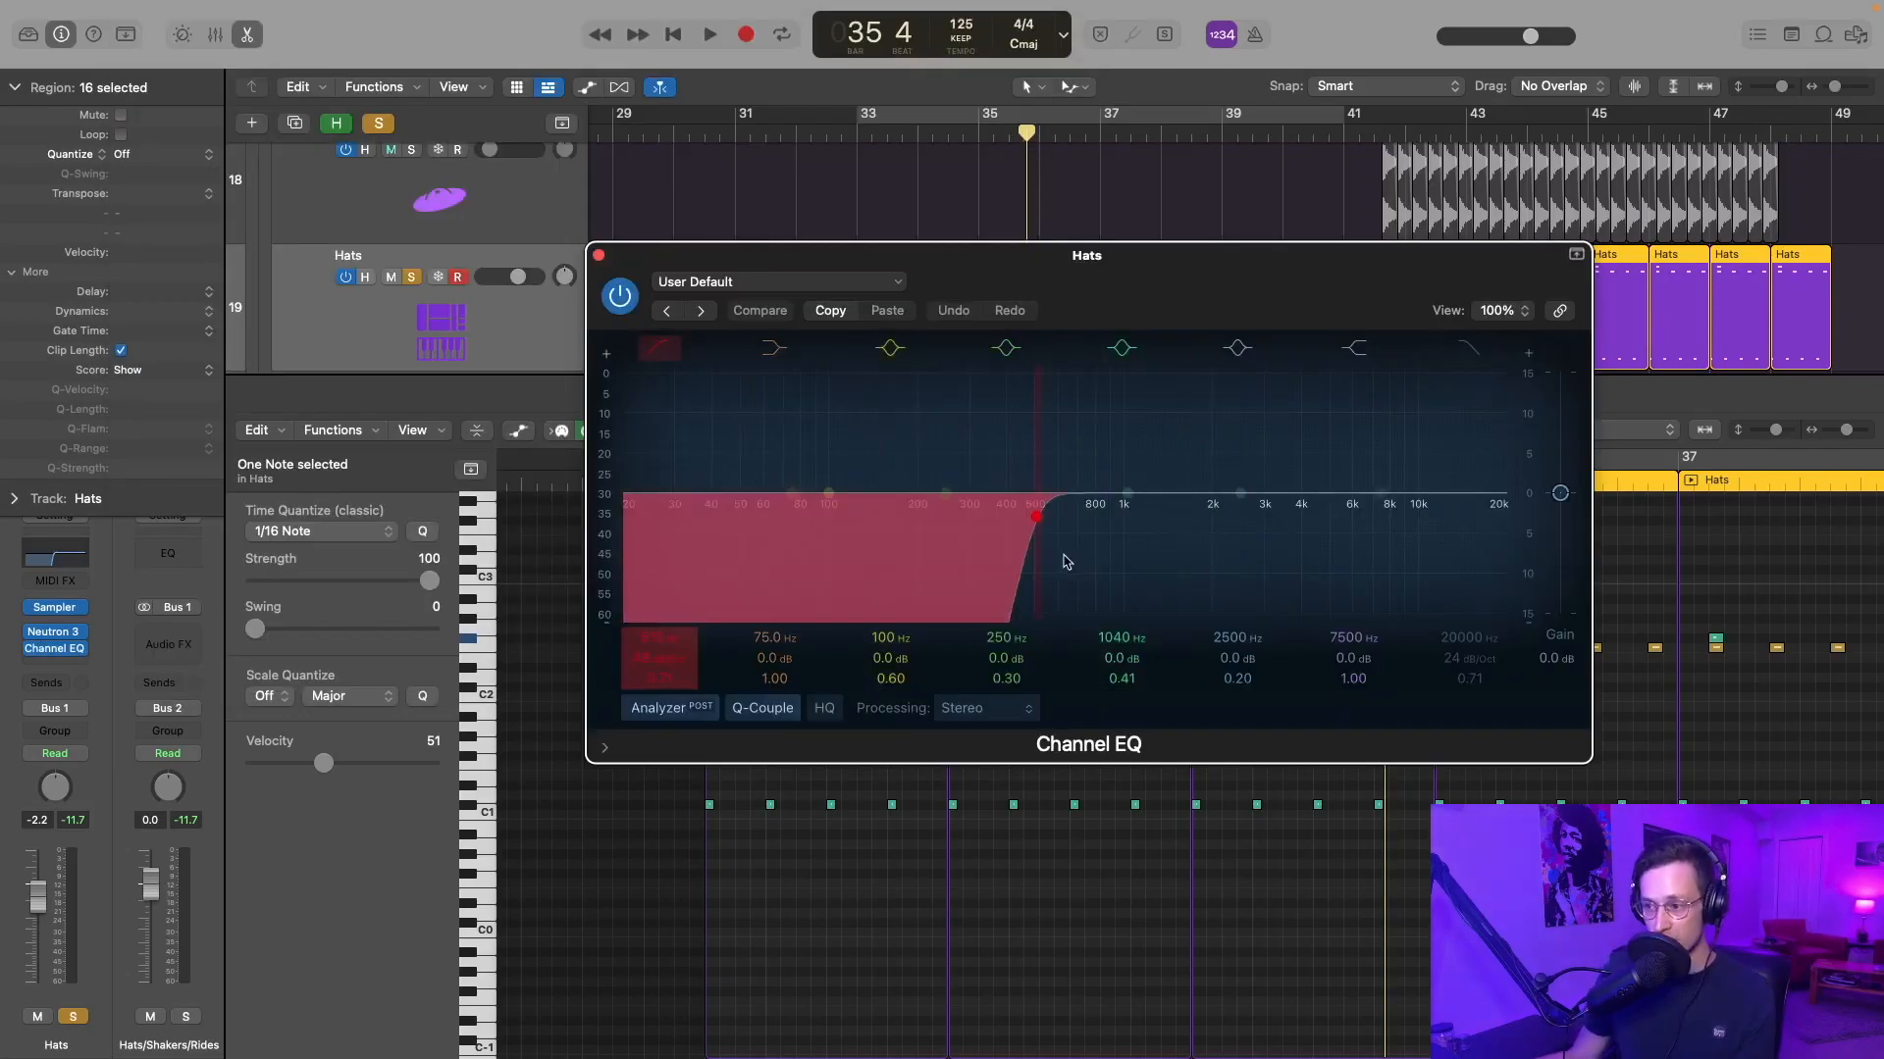
left_click_drag(1041, 542, 1064, 543)
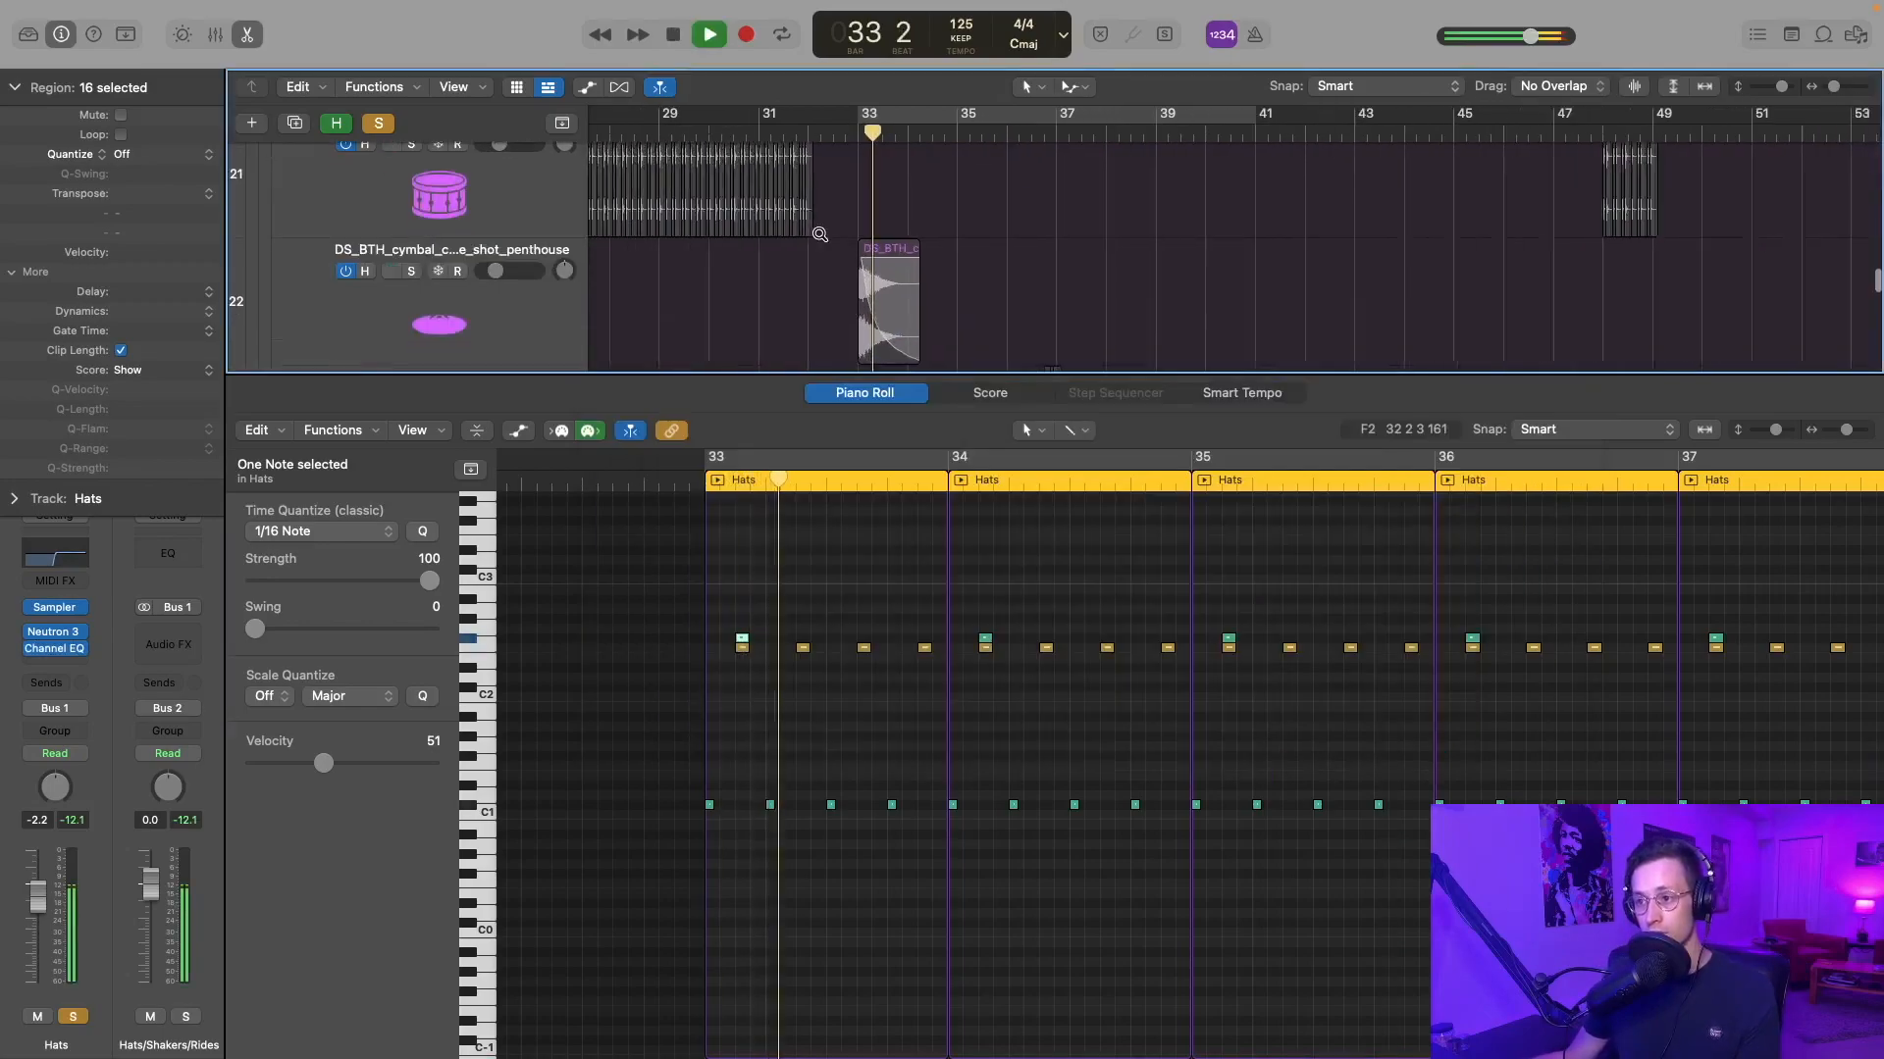
- Audition the hats, select the ride cymbal track's regions and place the playhead near their start at bar 41, beat 4
scroll(820, 240, "down", 1)
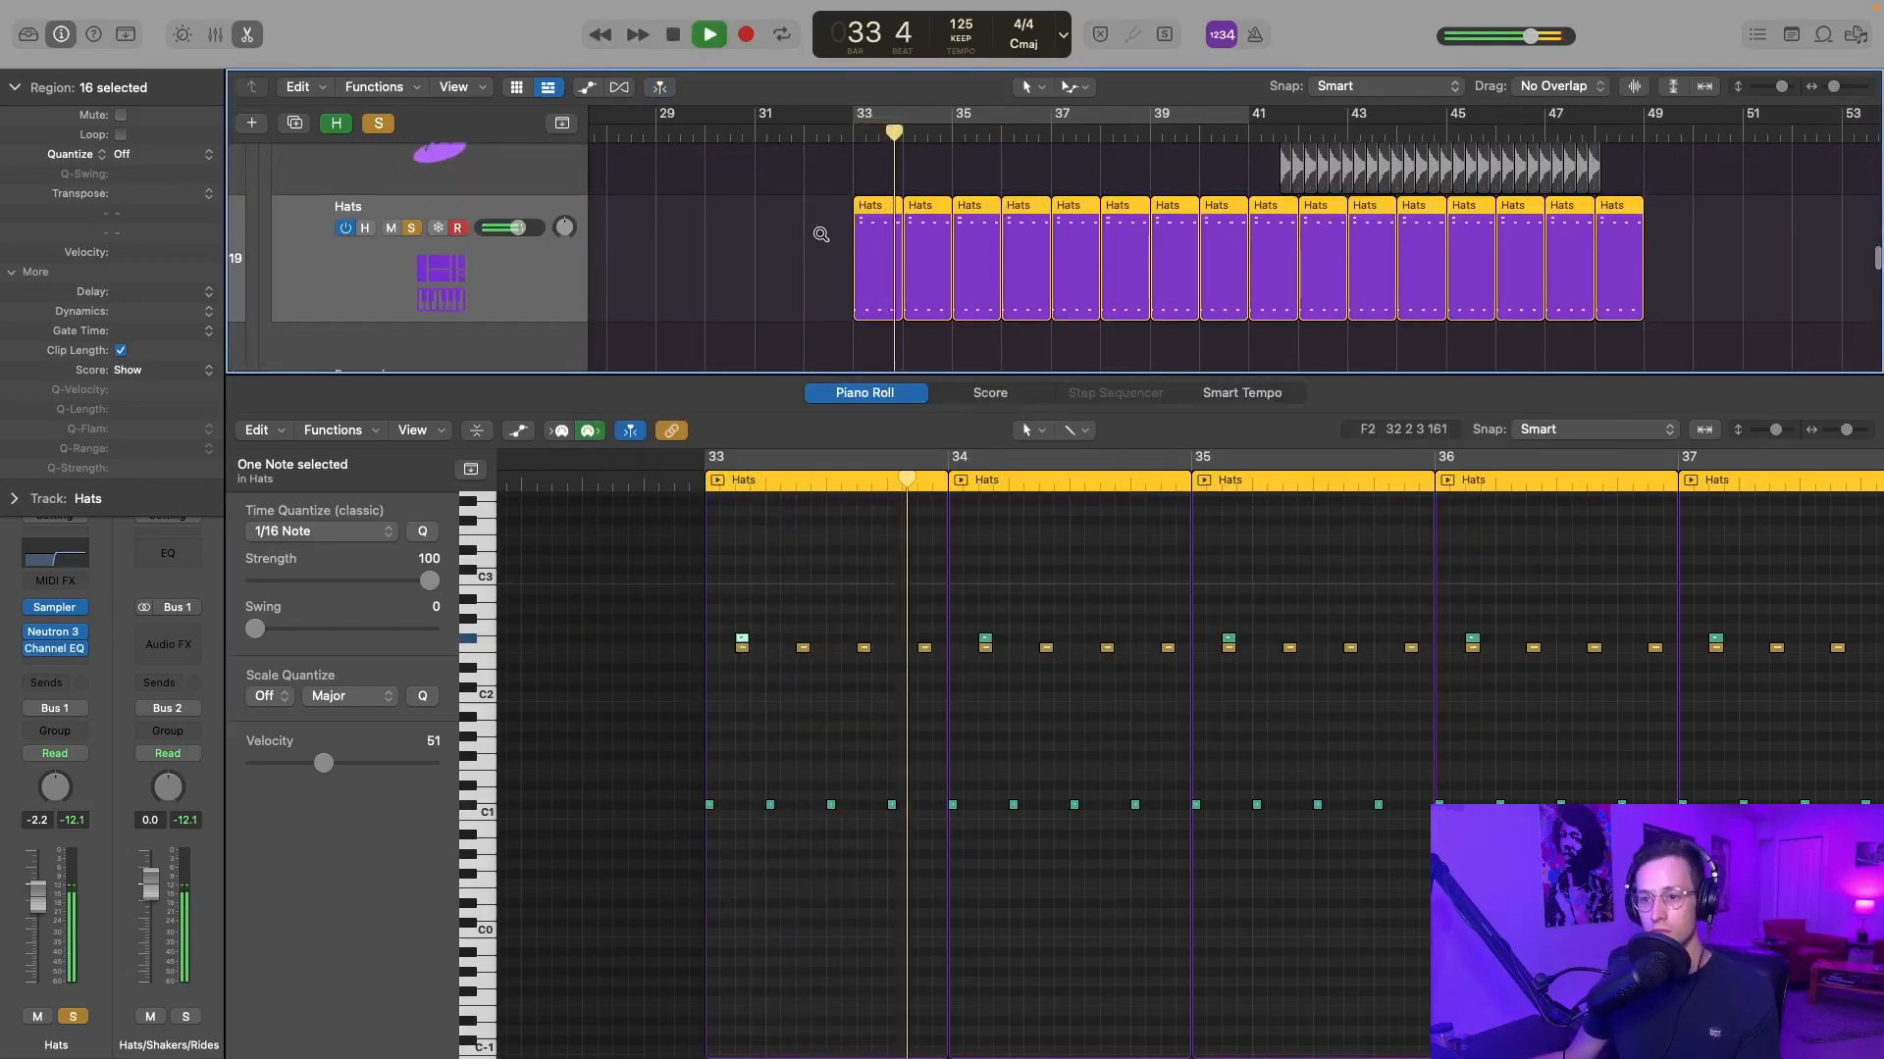
scroll(812, 243, "right", 3)
scroll(811, 243, "left", 2)
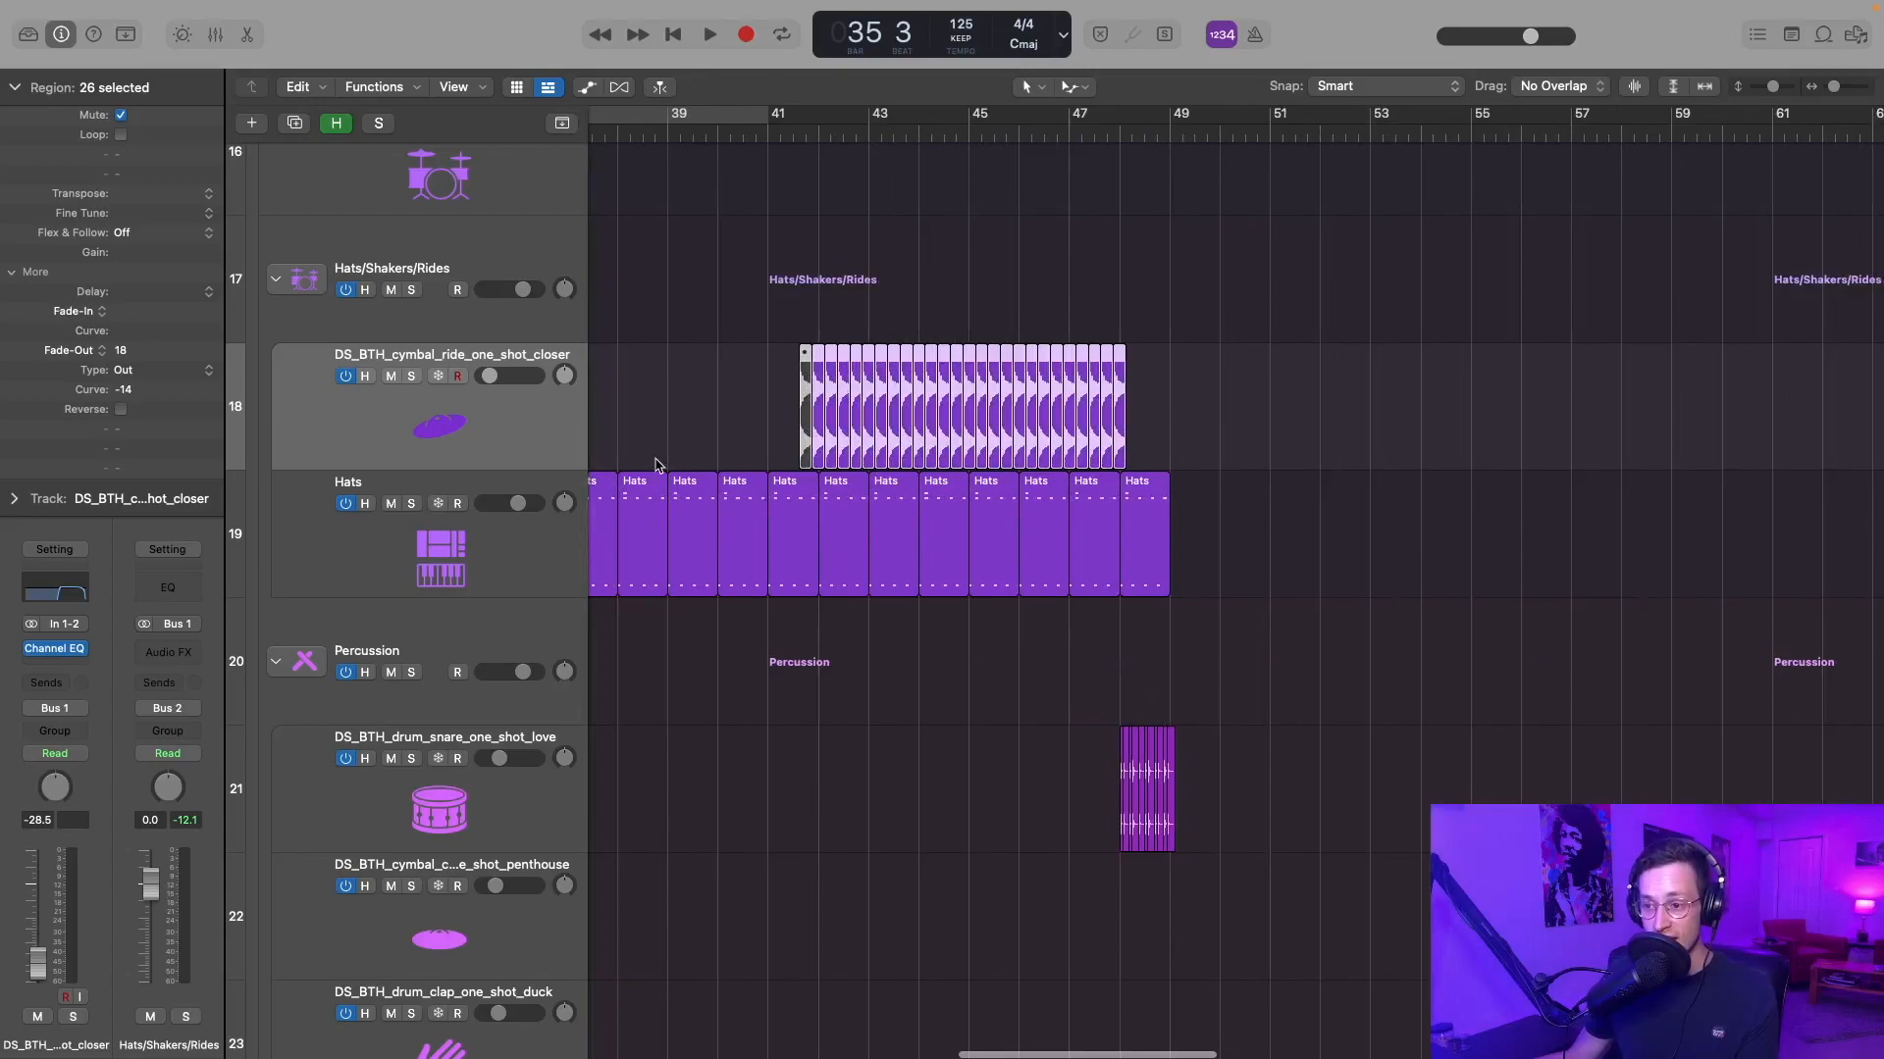
key("super+Right")
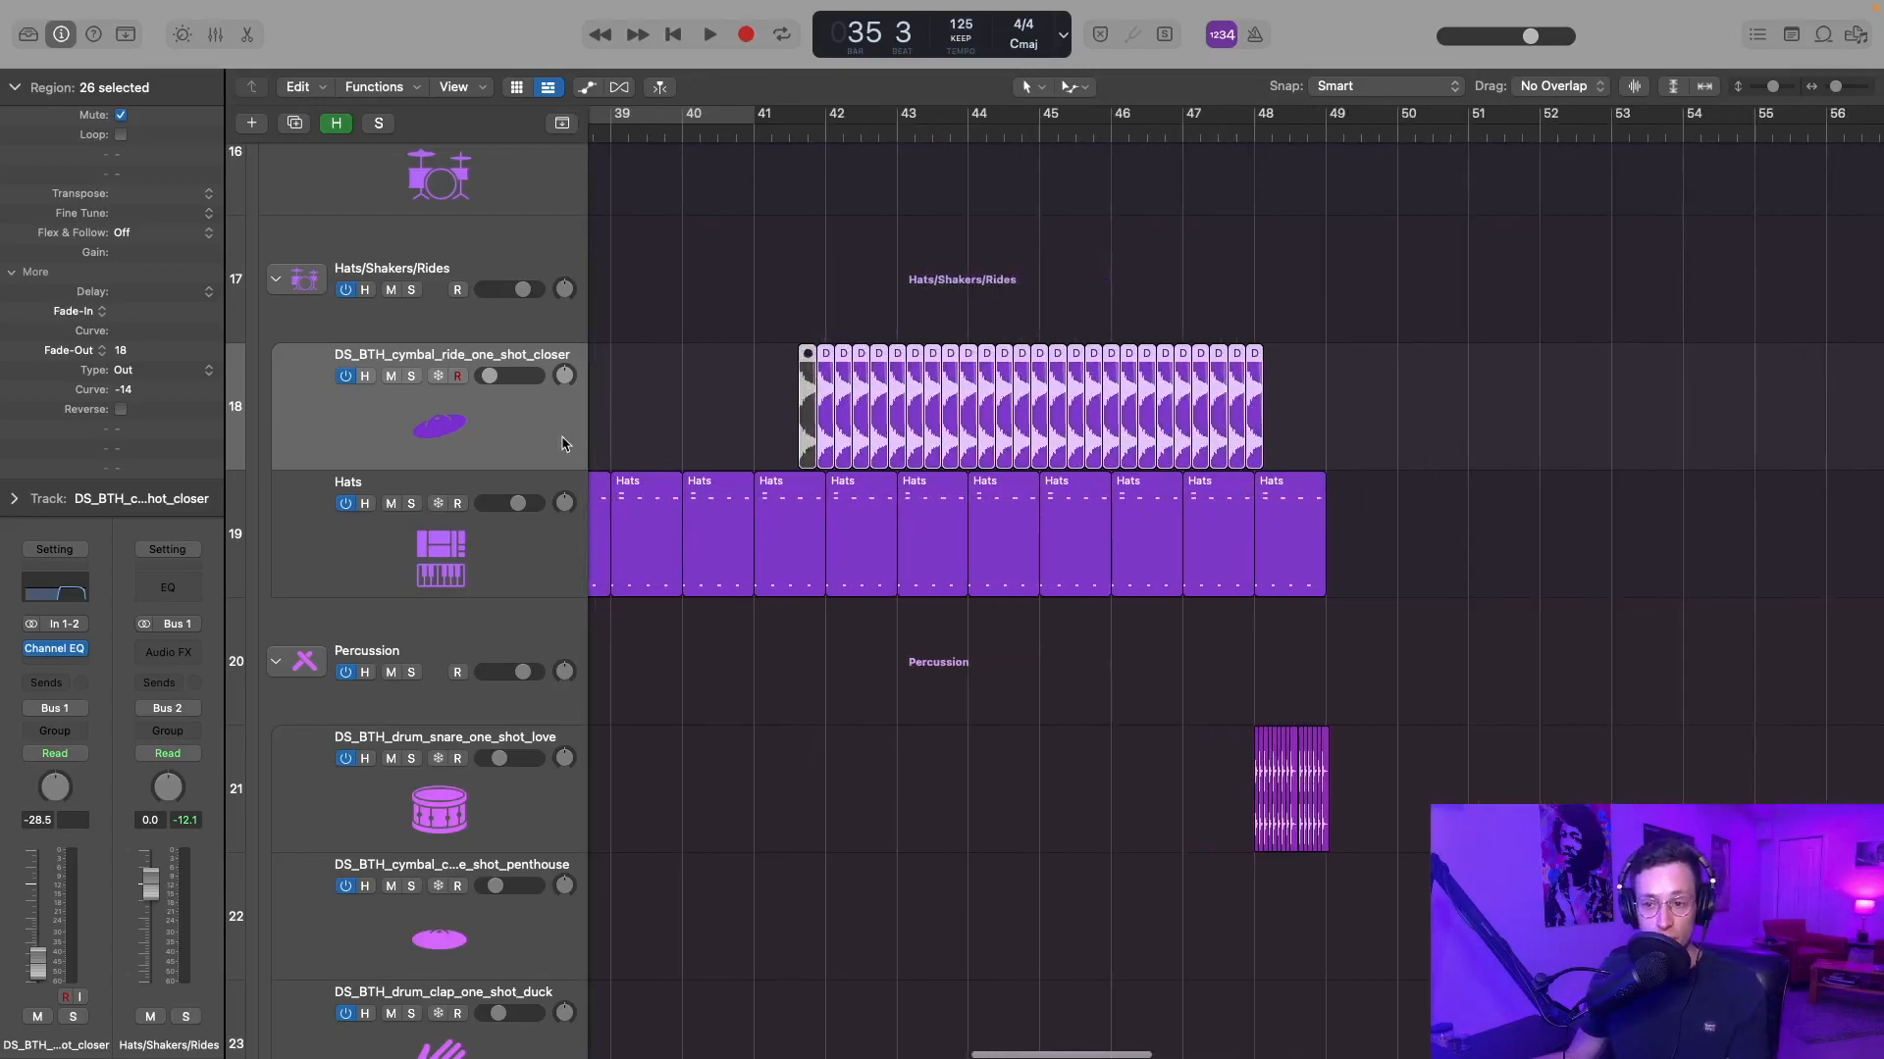
key("super+Left")
key("super+Left")
key("super+Left")
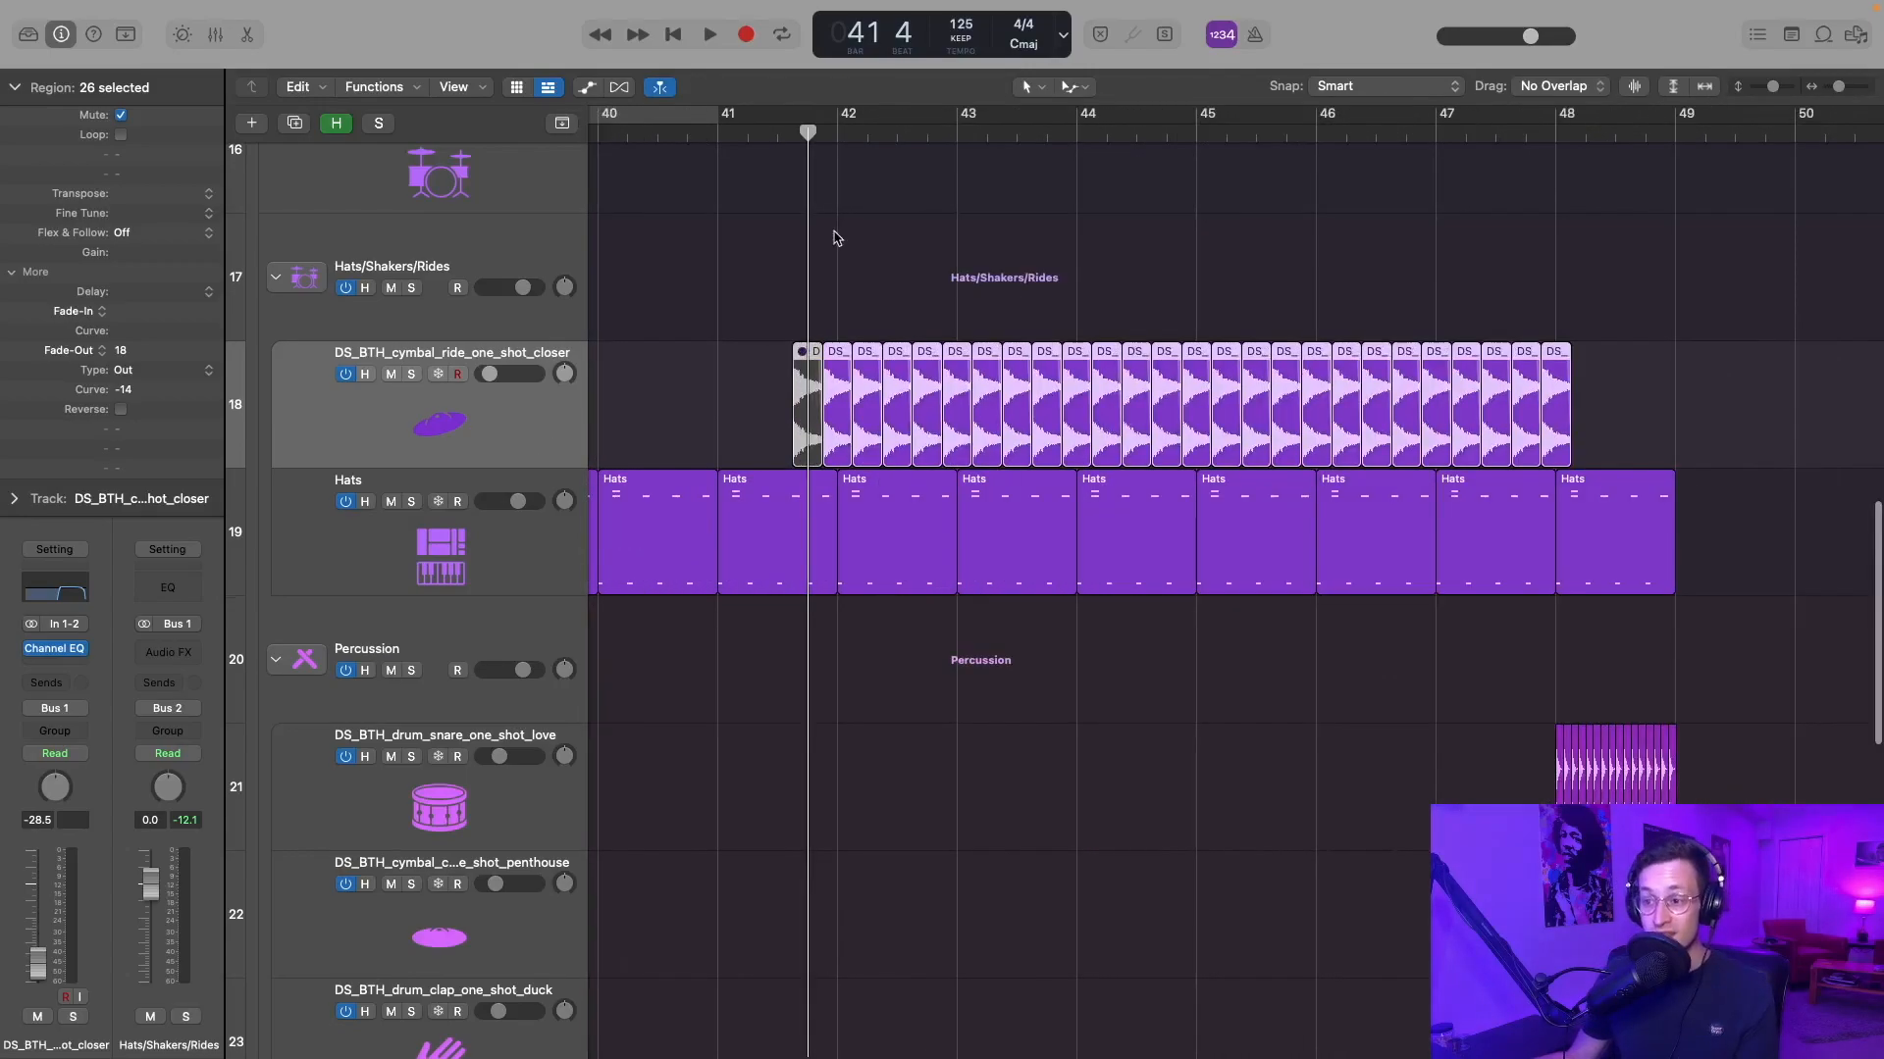
scroll(834, 234, "down", 4)
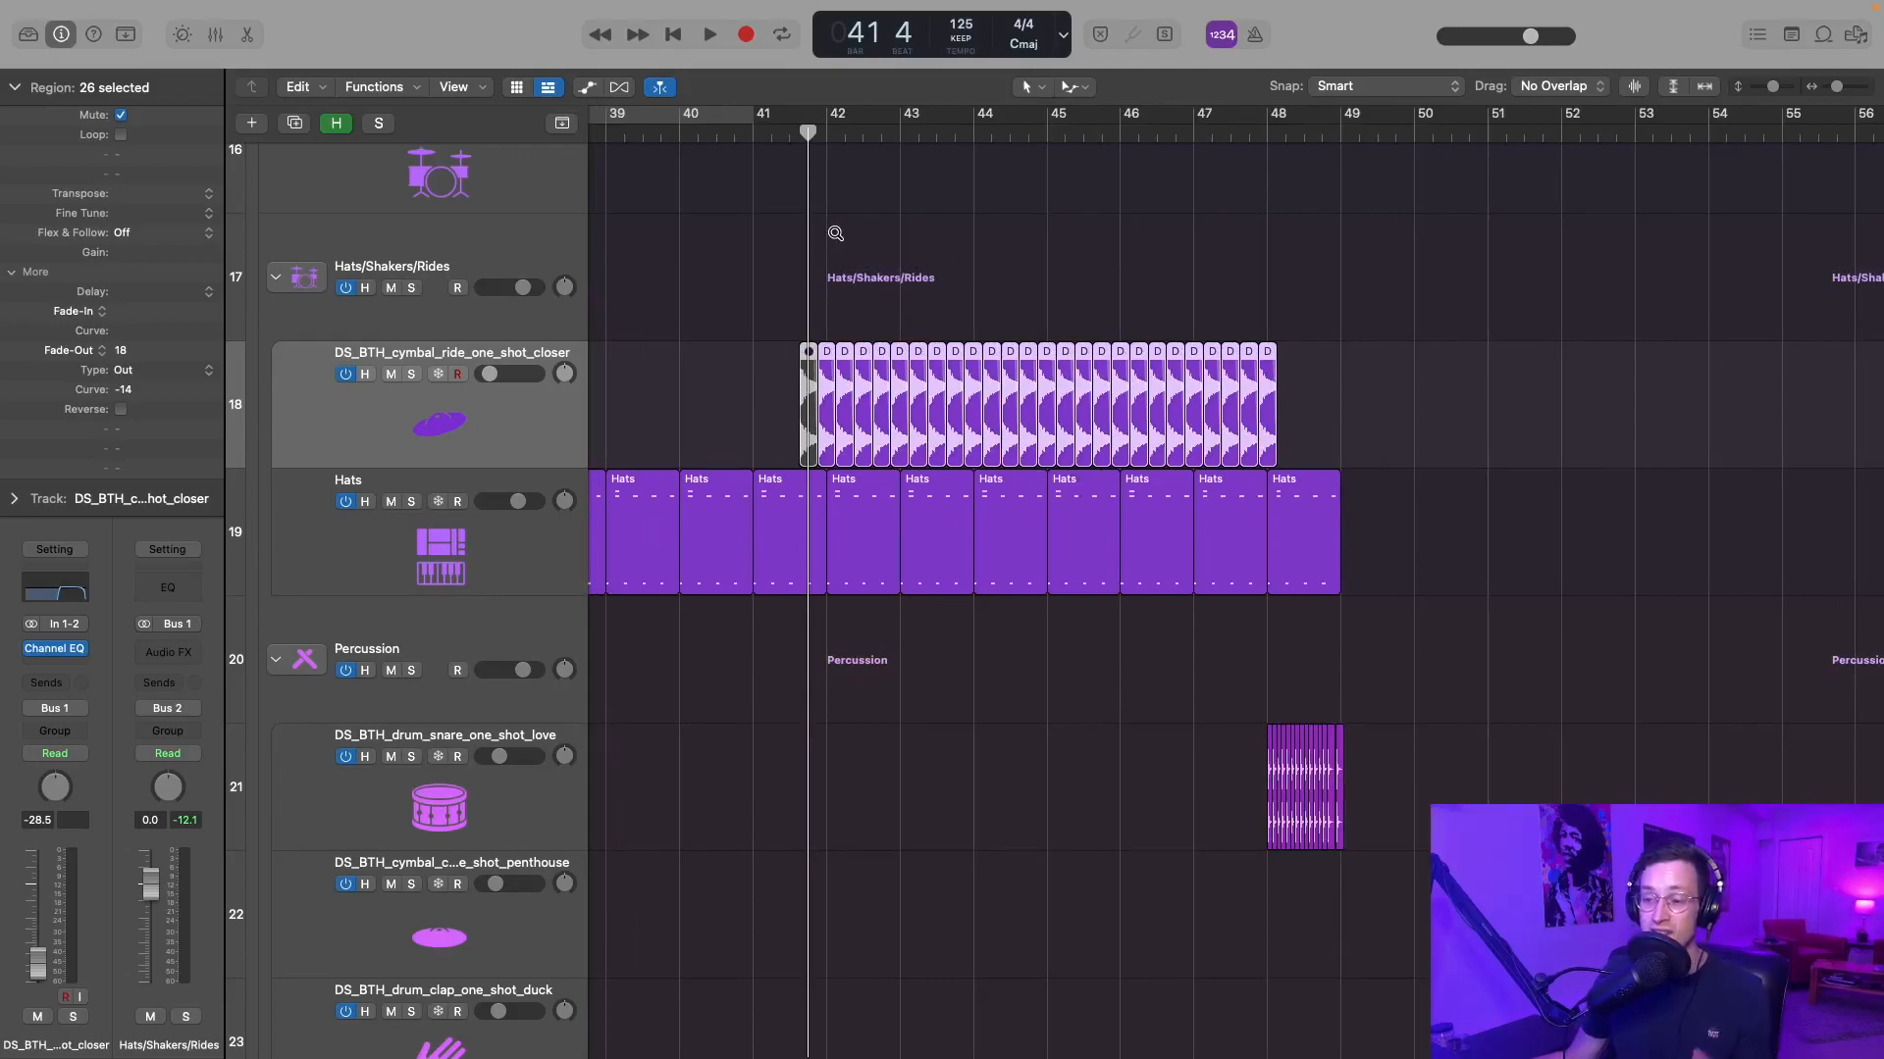
- Audition the ride cymbal regions together with the hats from bar 41, beat 4
key("space")
scroll(854, 255, "down", 3)
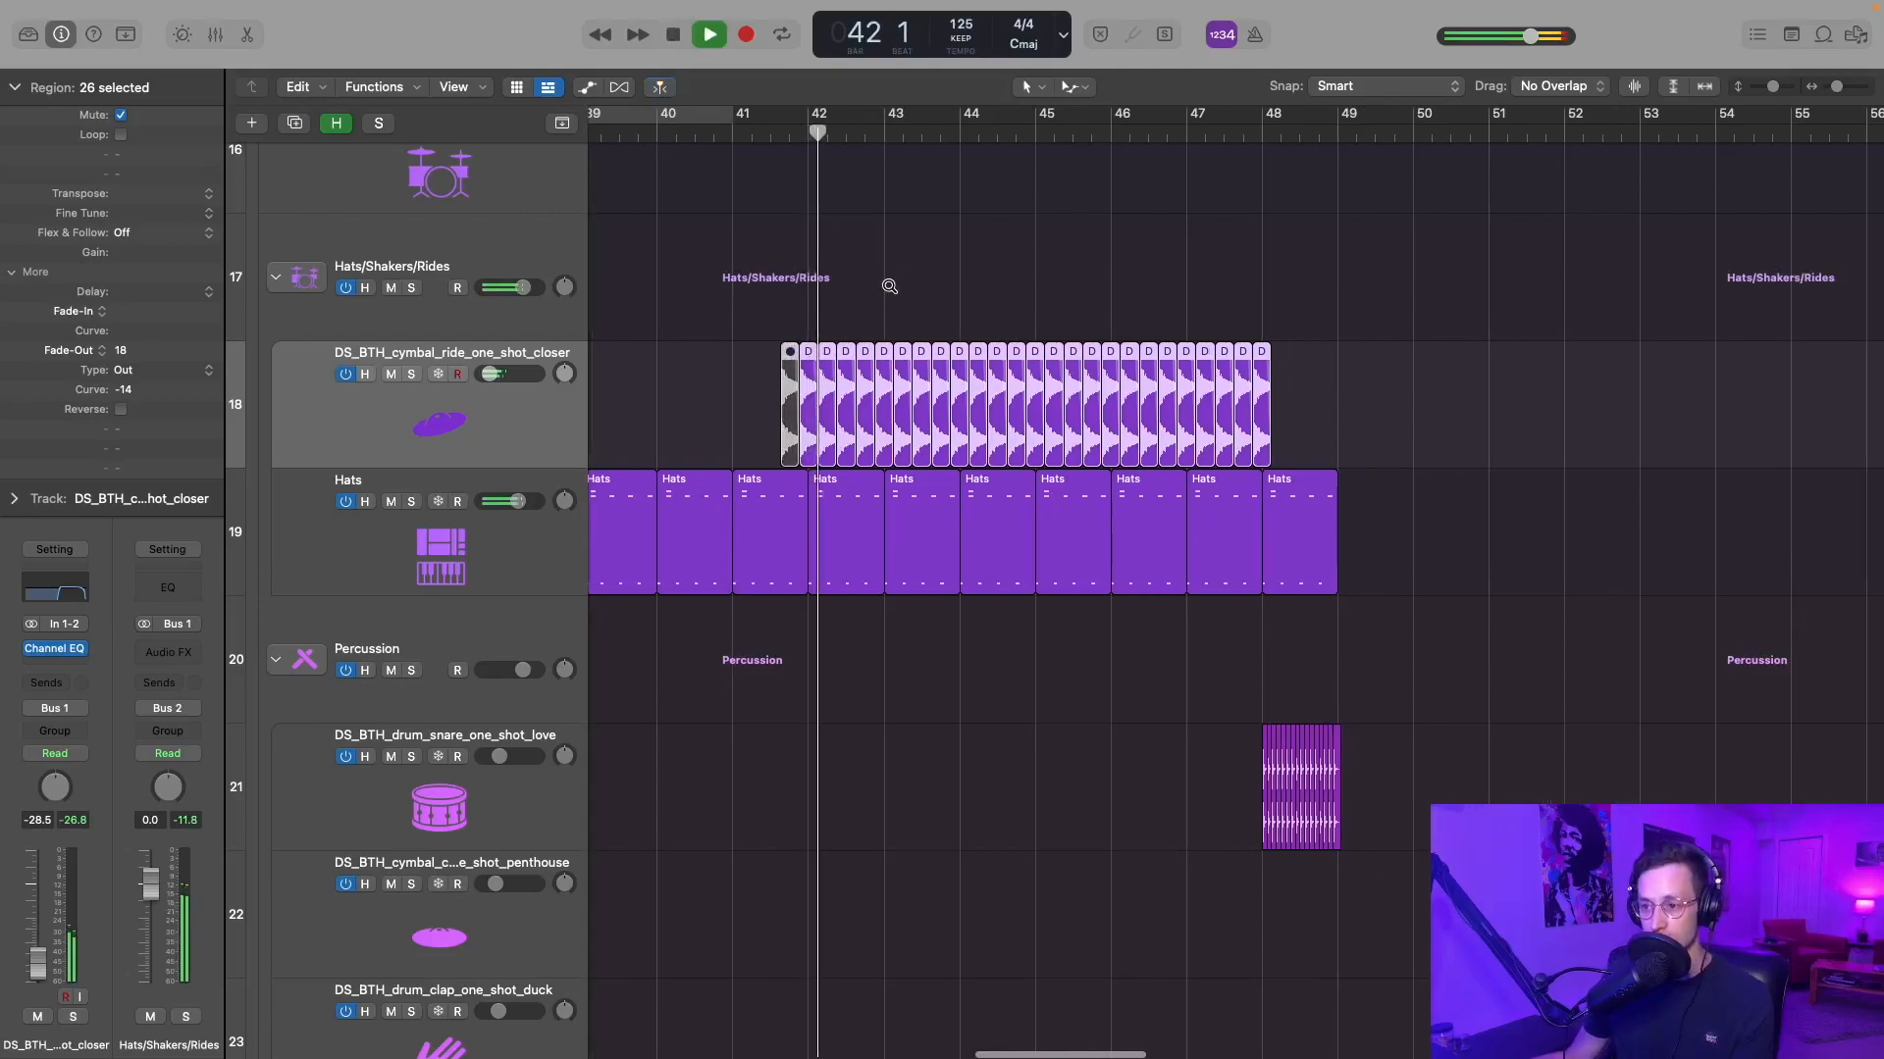
scroll(870, 270, "down", 1)
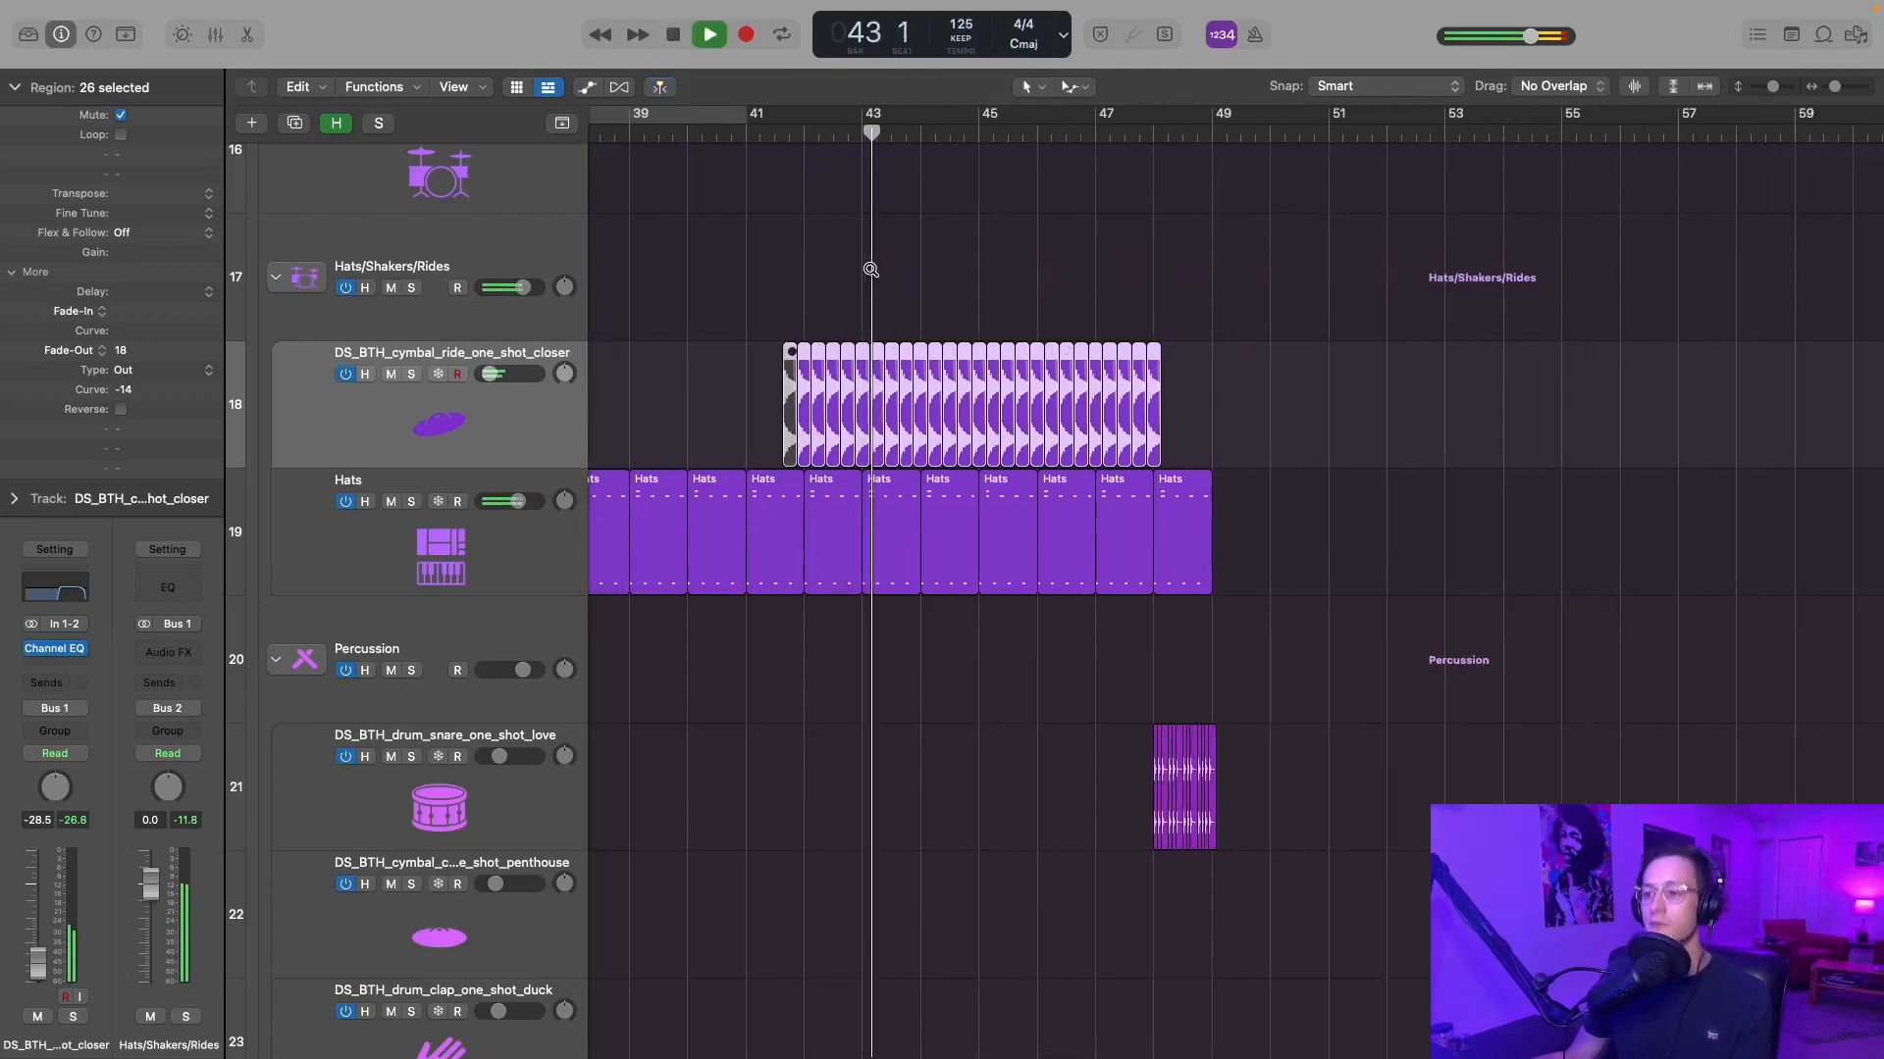
scroll(871, 270, "down", 2)
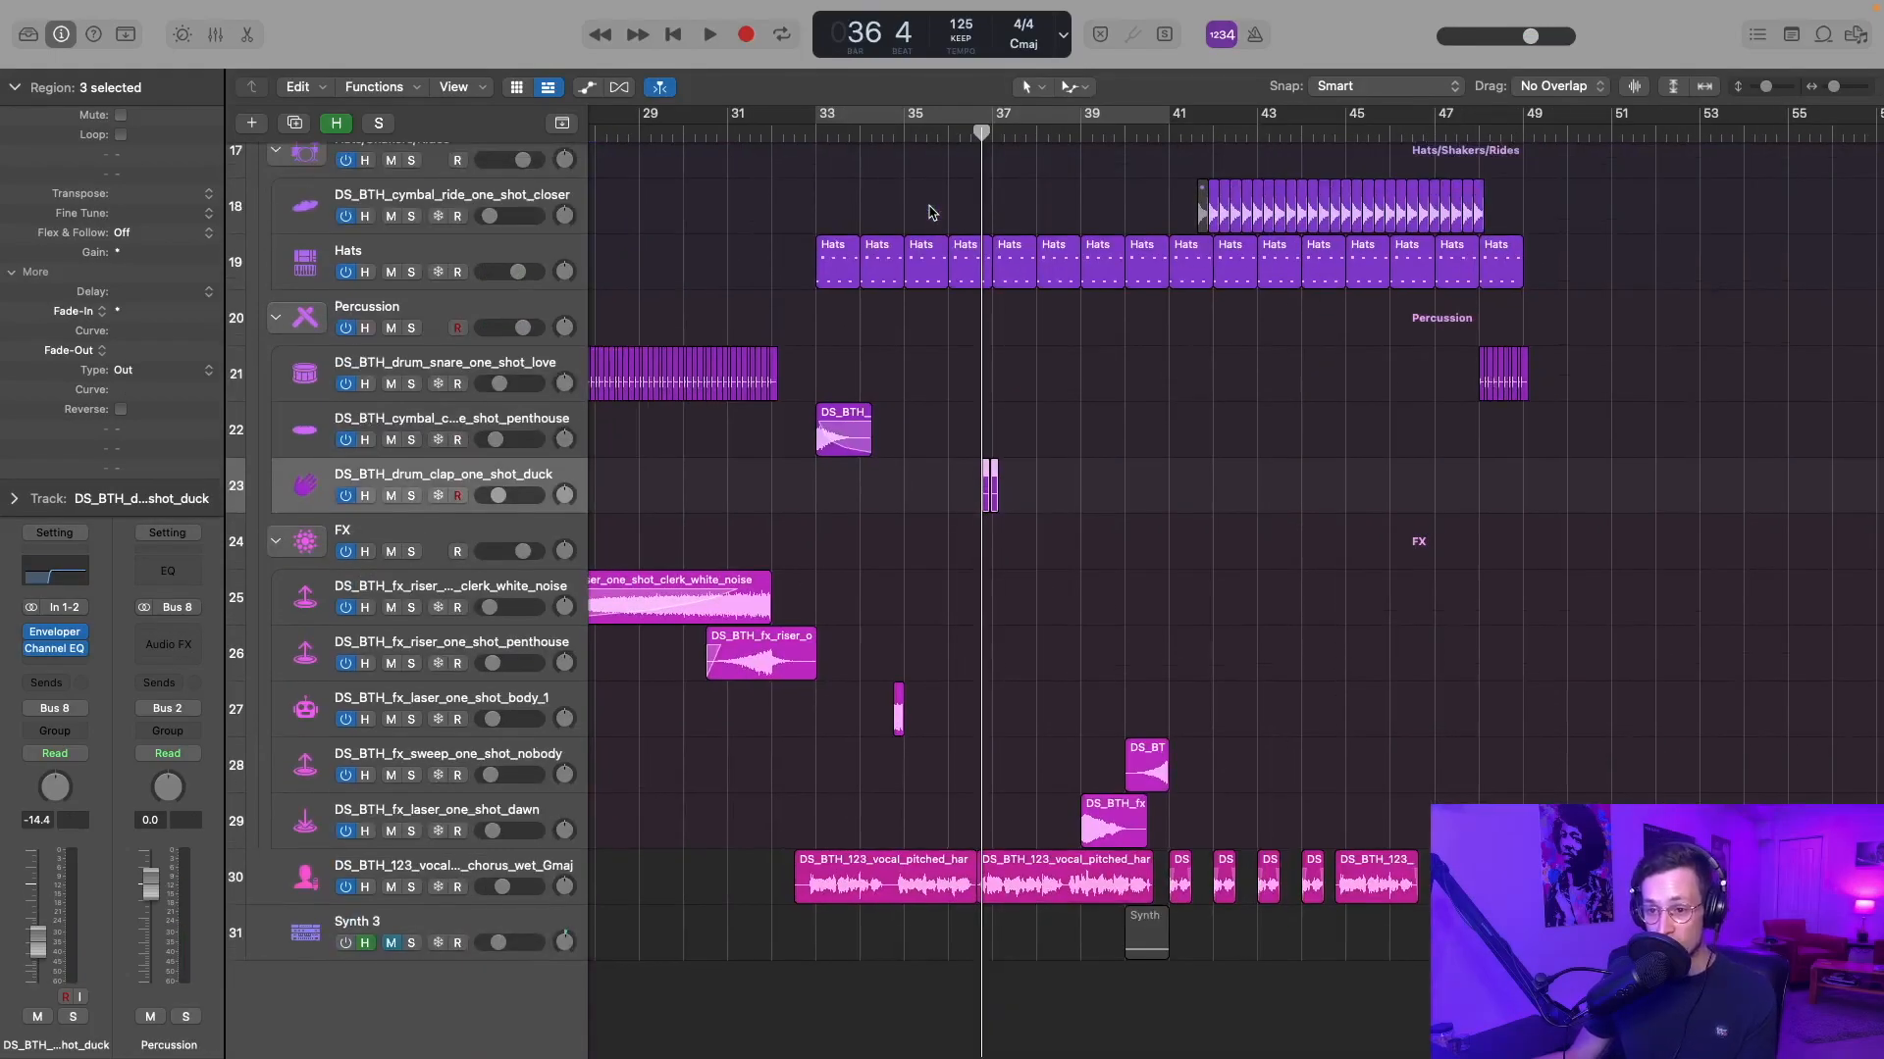
- Audition the soloed DS_BTH_drum_clap_one_shot_duck hits in the Percussion group from bar 36, beat 4
scroll(900, 310, "up", 10)
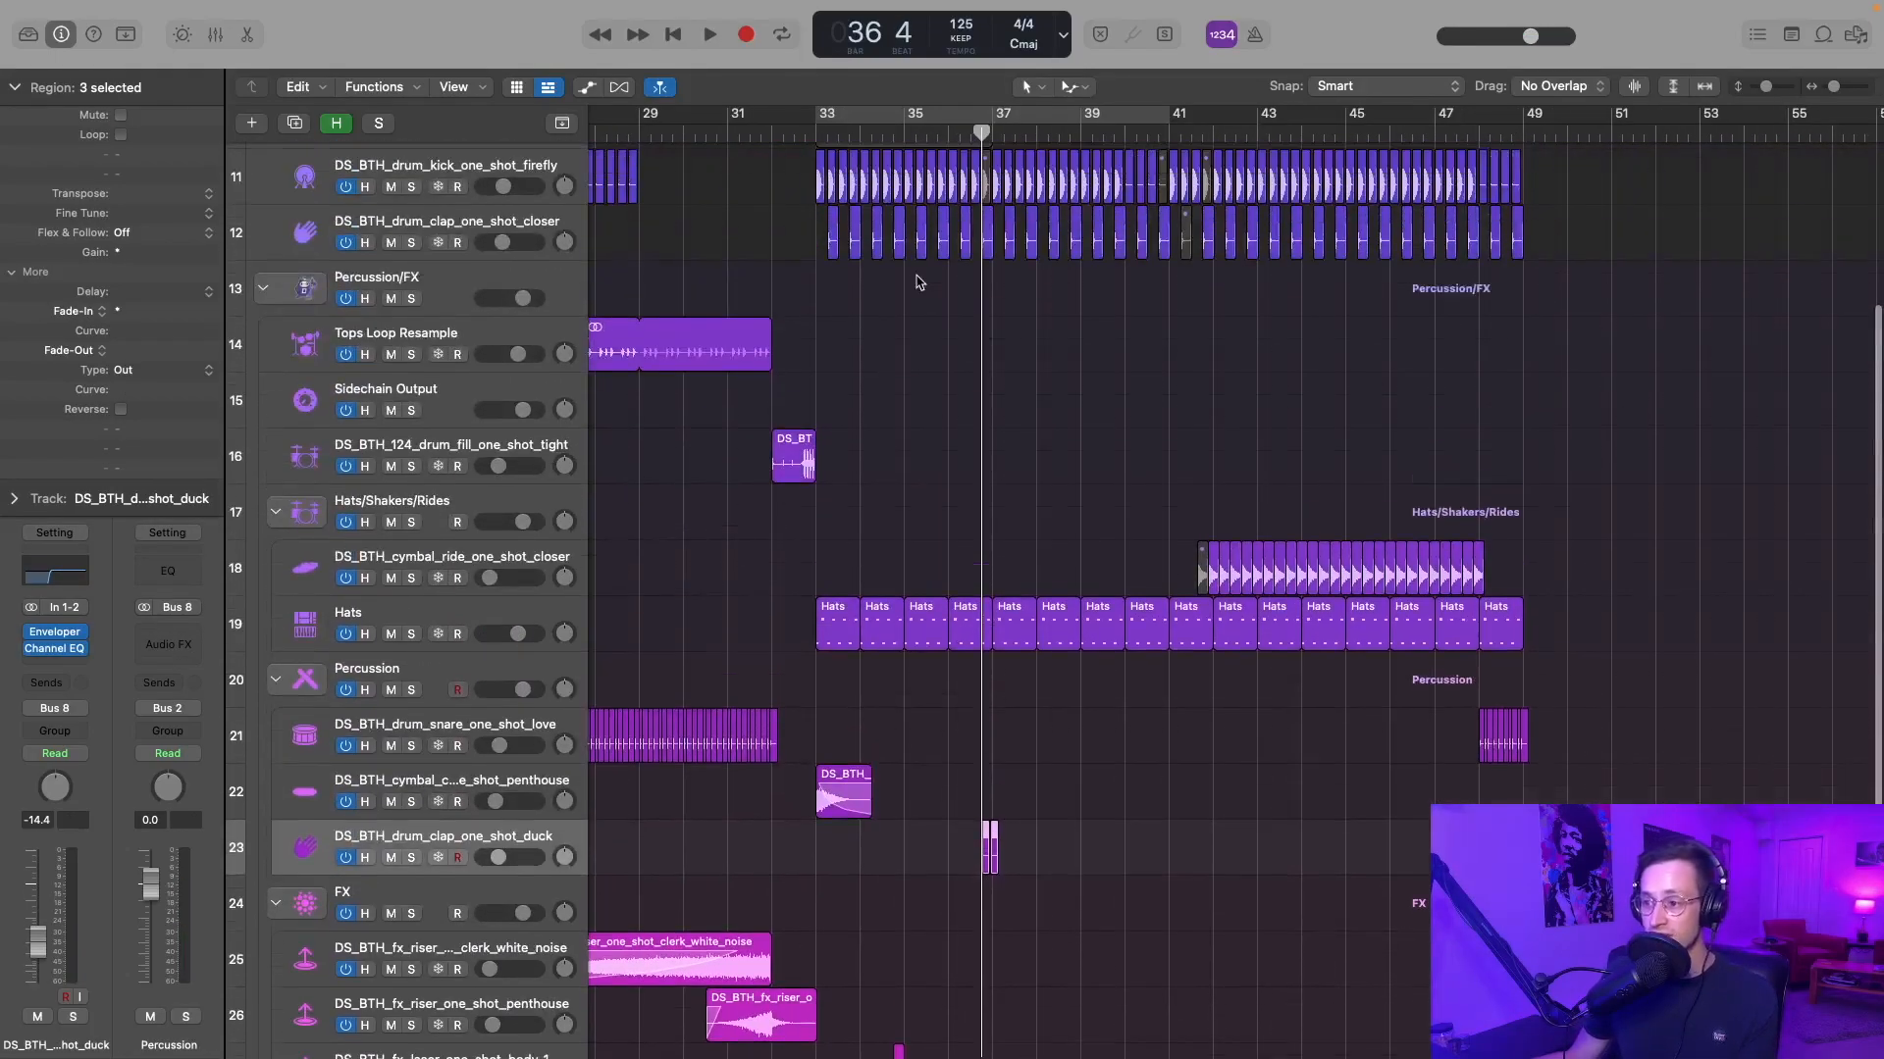
scroll(915, 284, "up", 3)
scroll(915, 283, "up", 2)
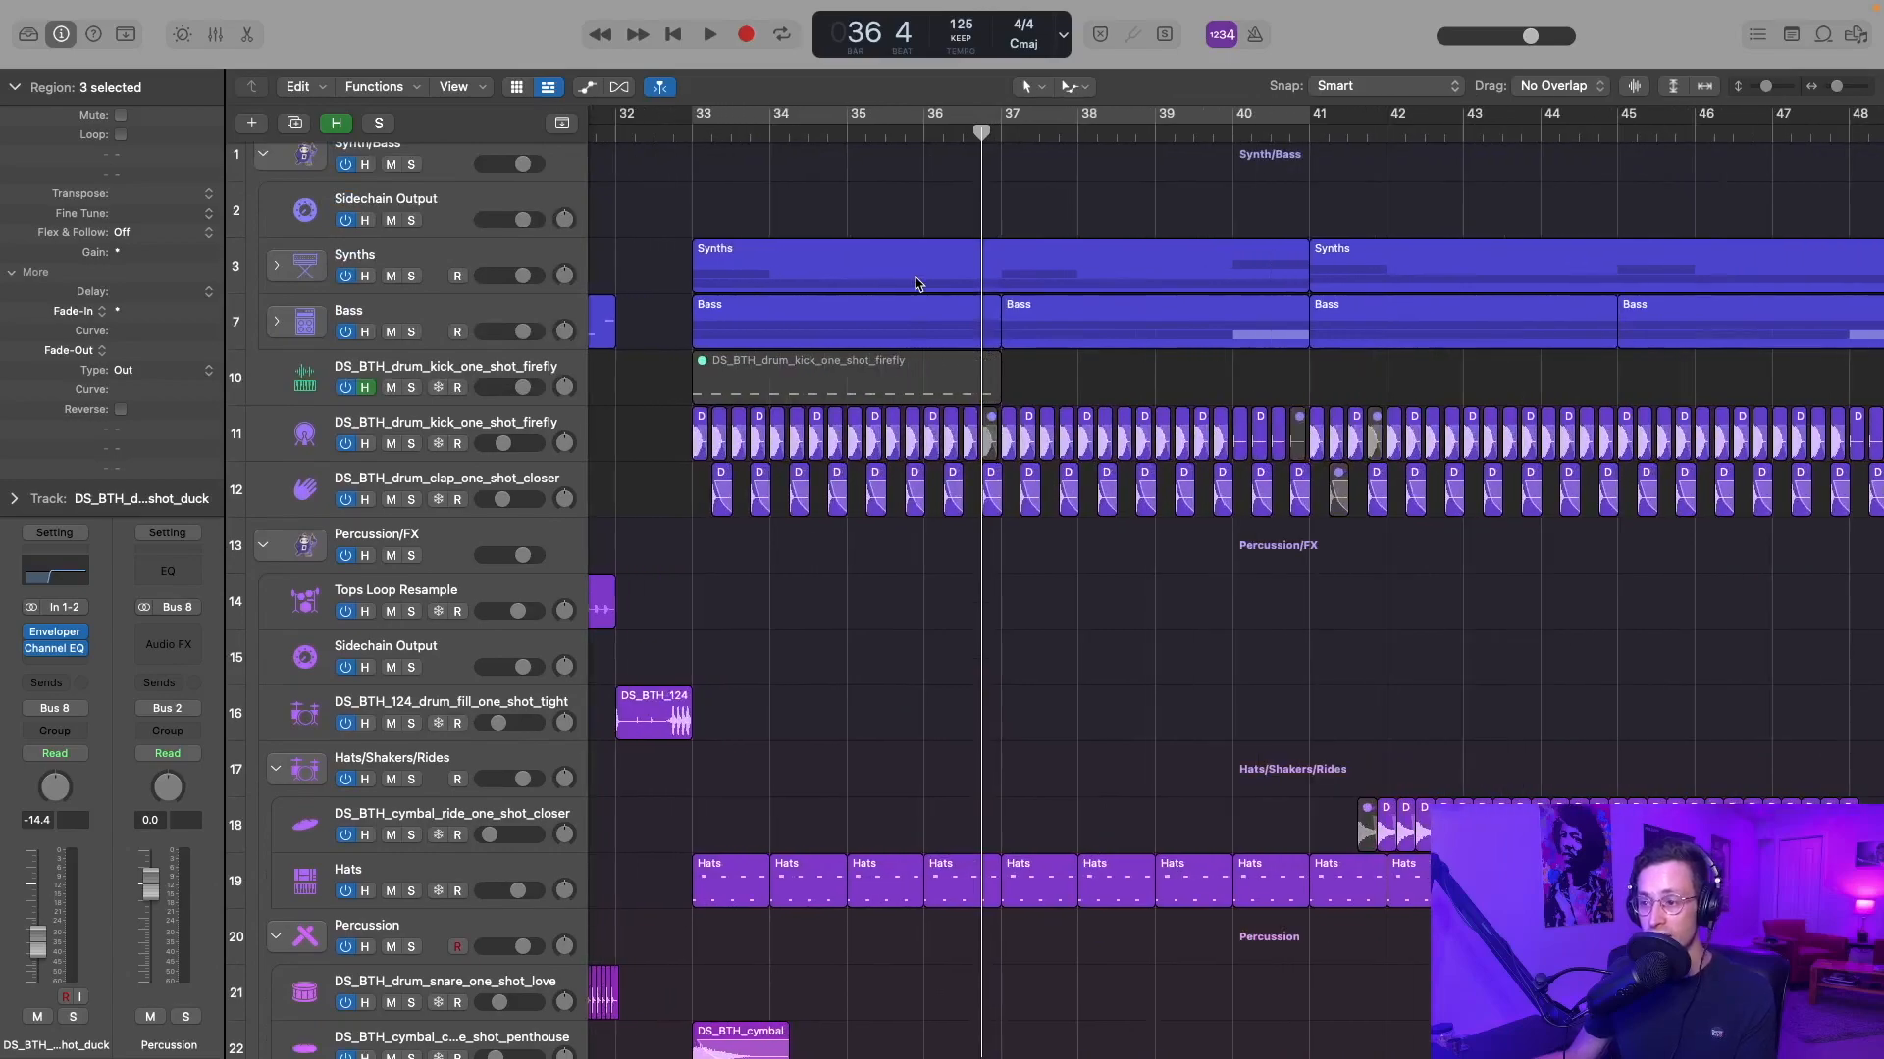
scroll(916, 284, "up", 3)
scroll(883, 305, "down", 10)
key("space")
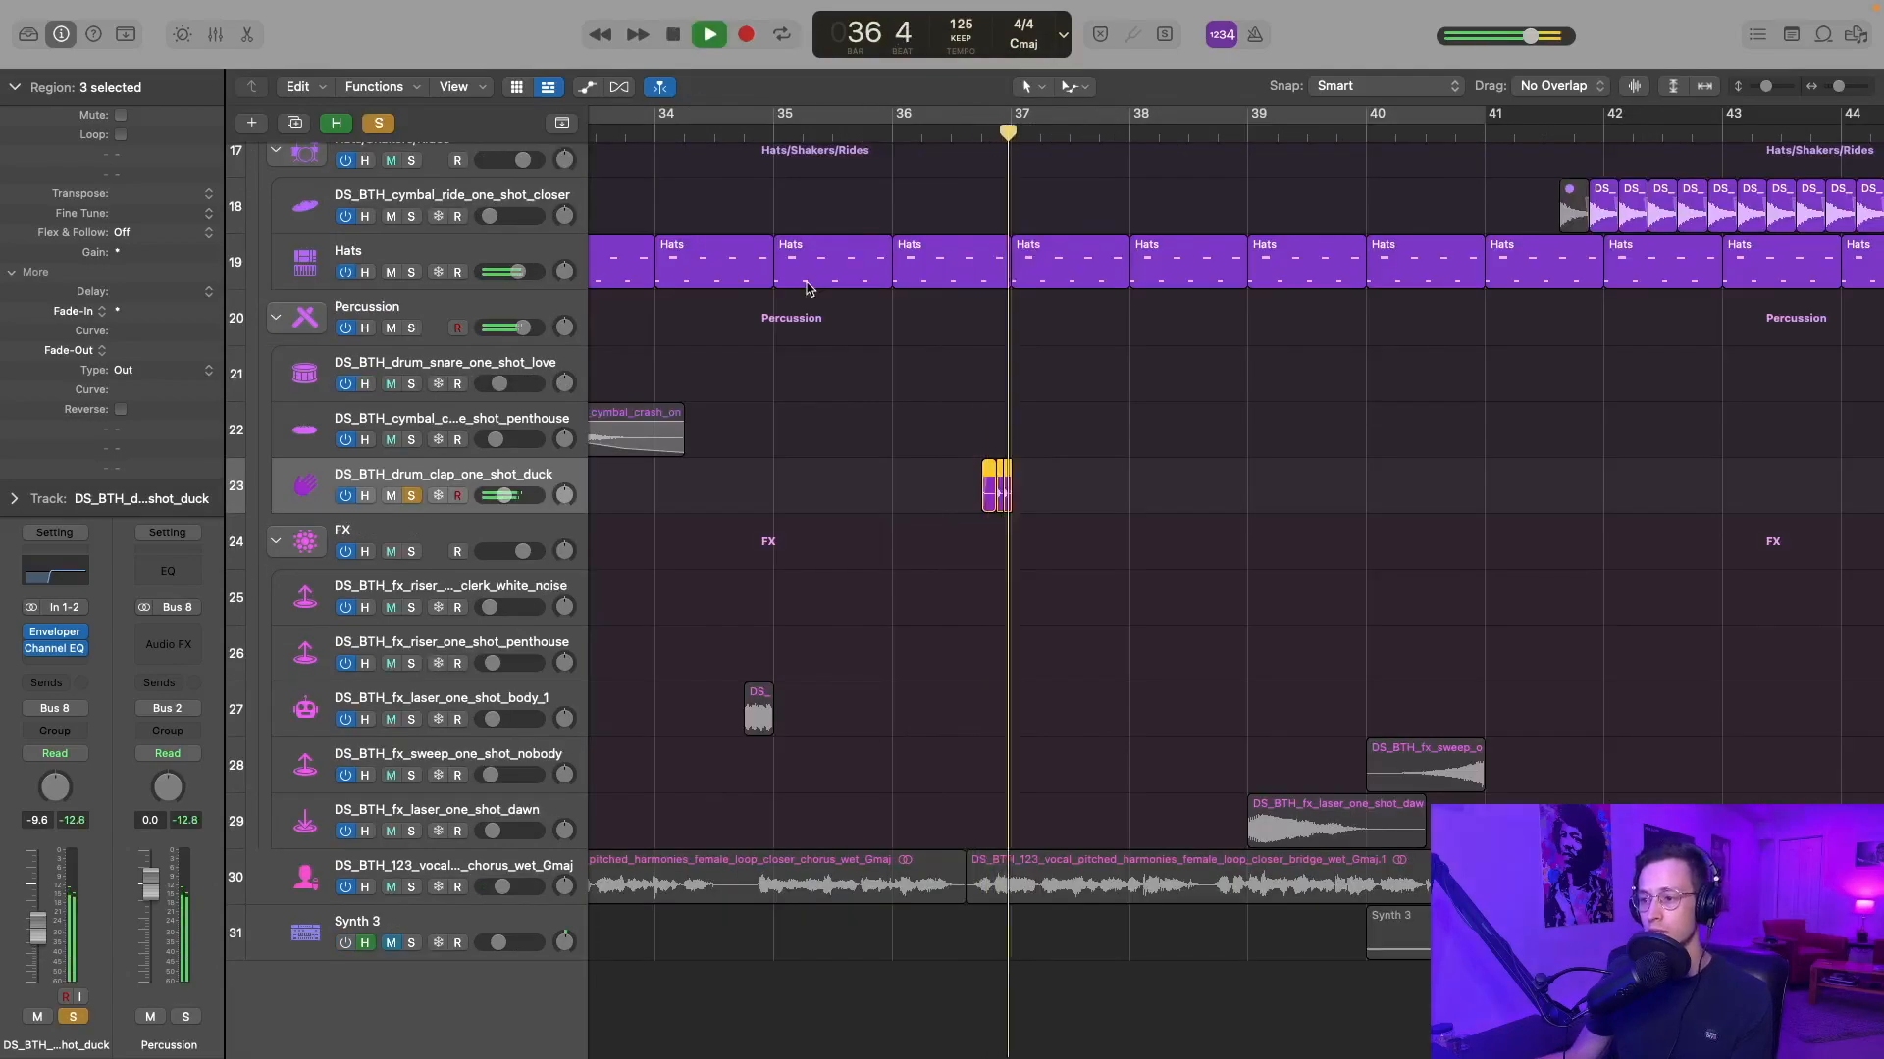
- Place the playhead at bar 33, solo the penthouse cymbal track and audition its one-shot
scroll(868, 297, "down", 3)
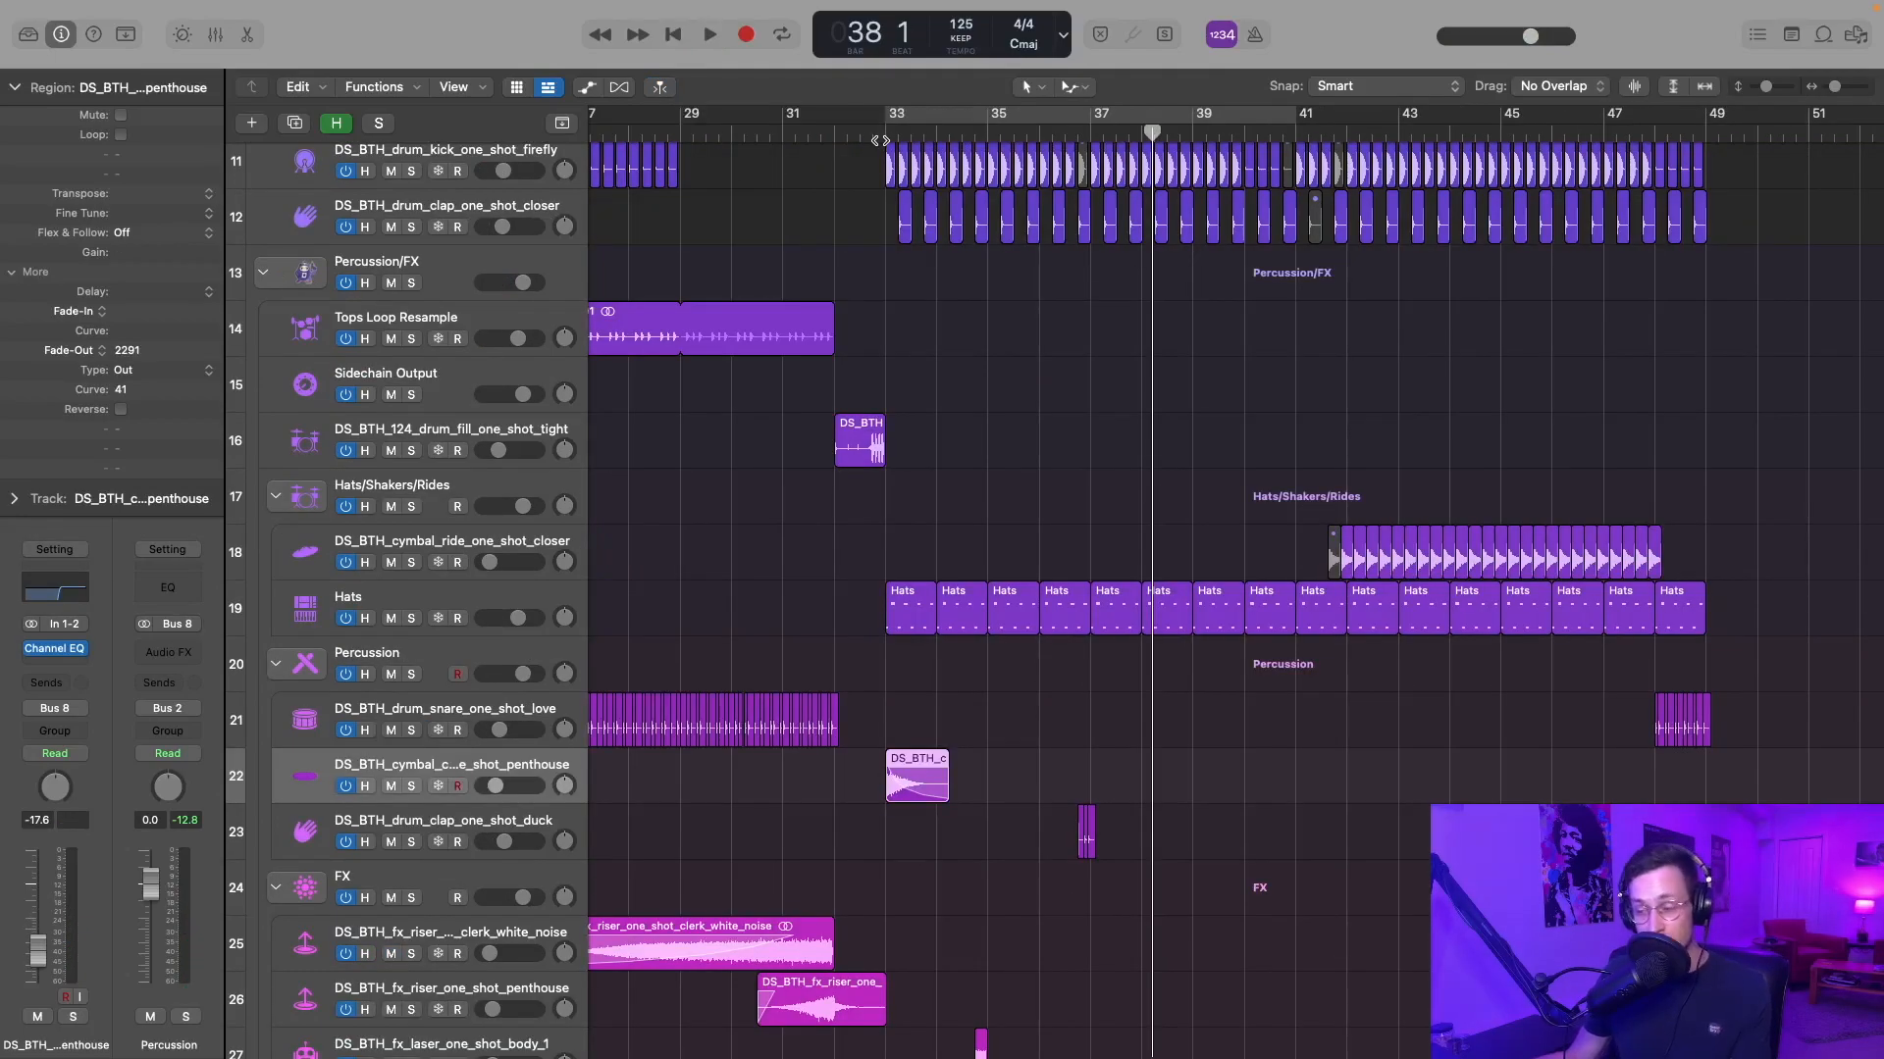
left_click(886, 135)
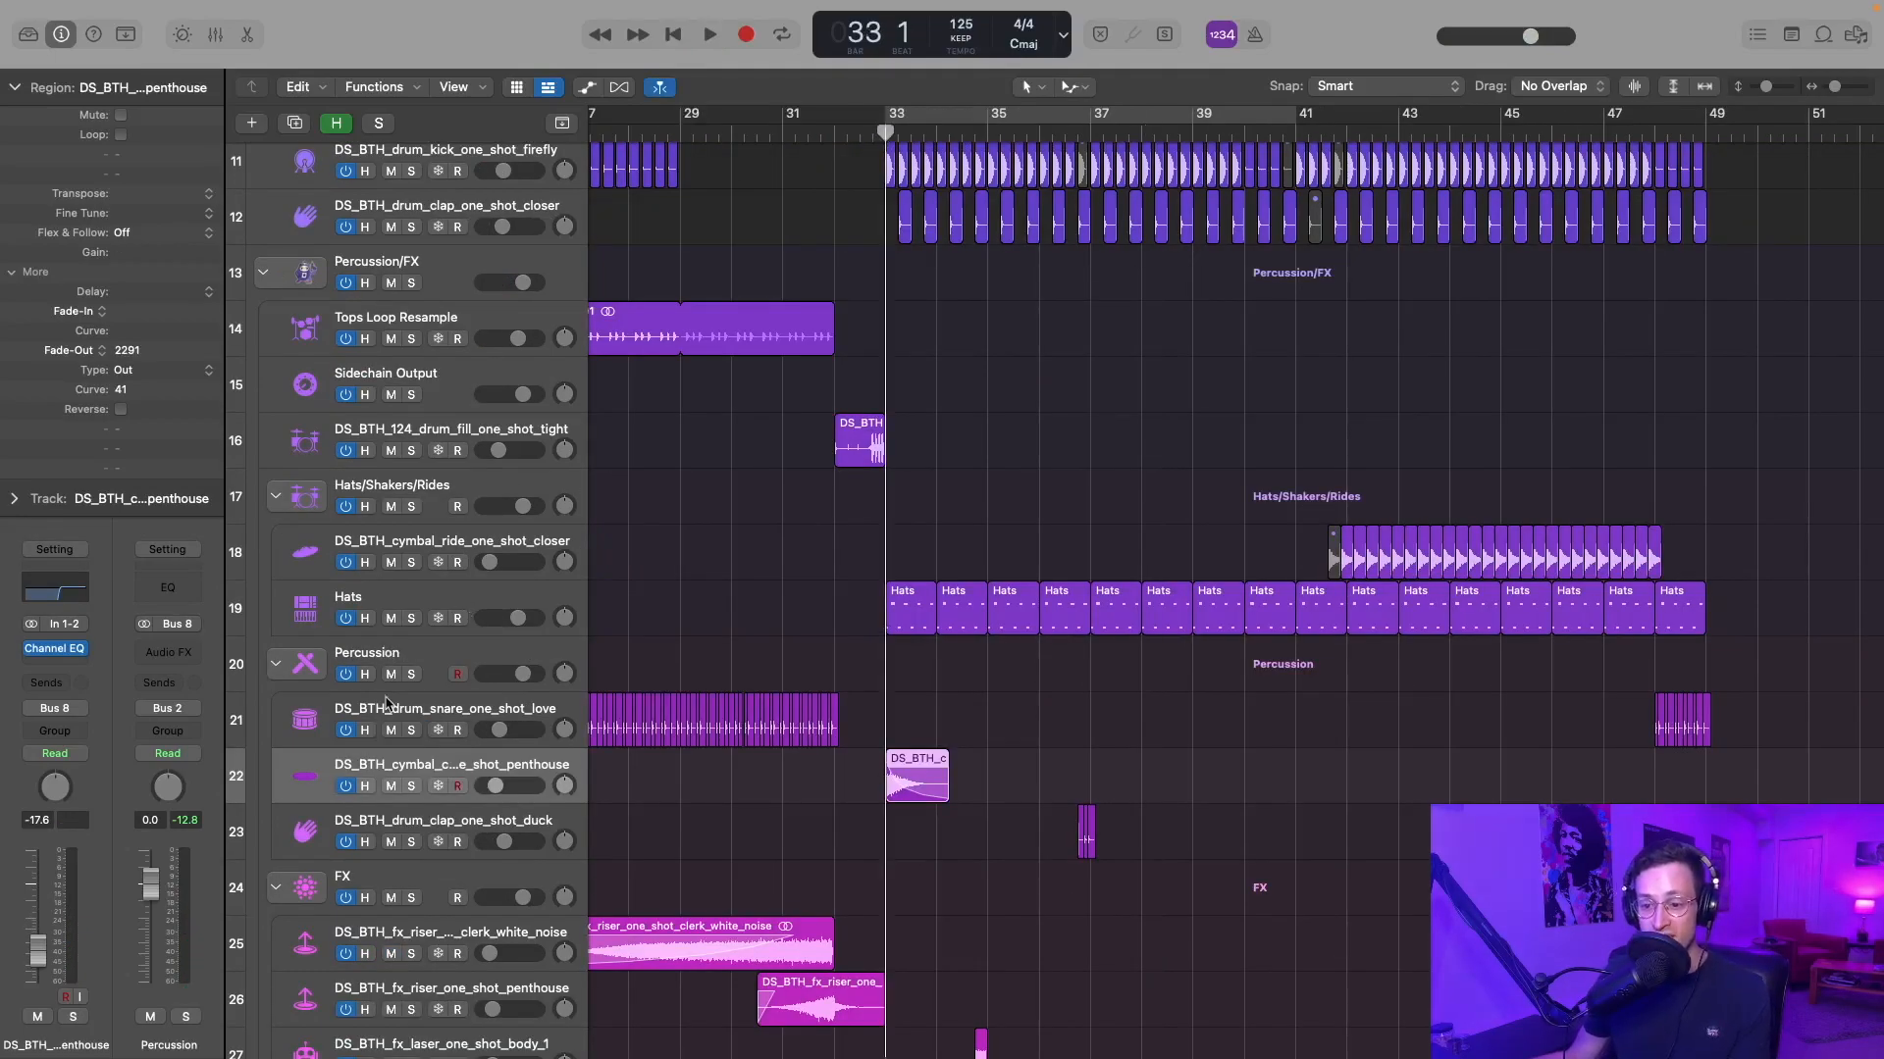
key("s")
key("space")
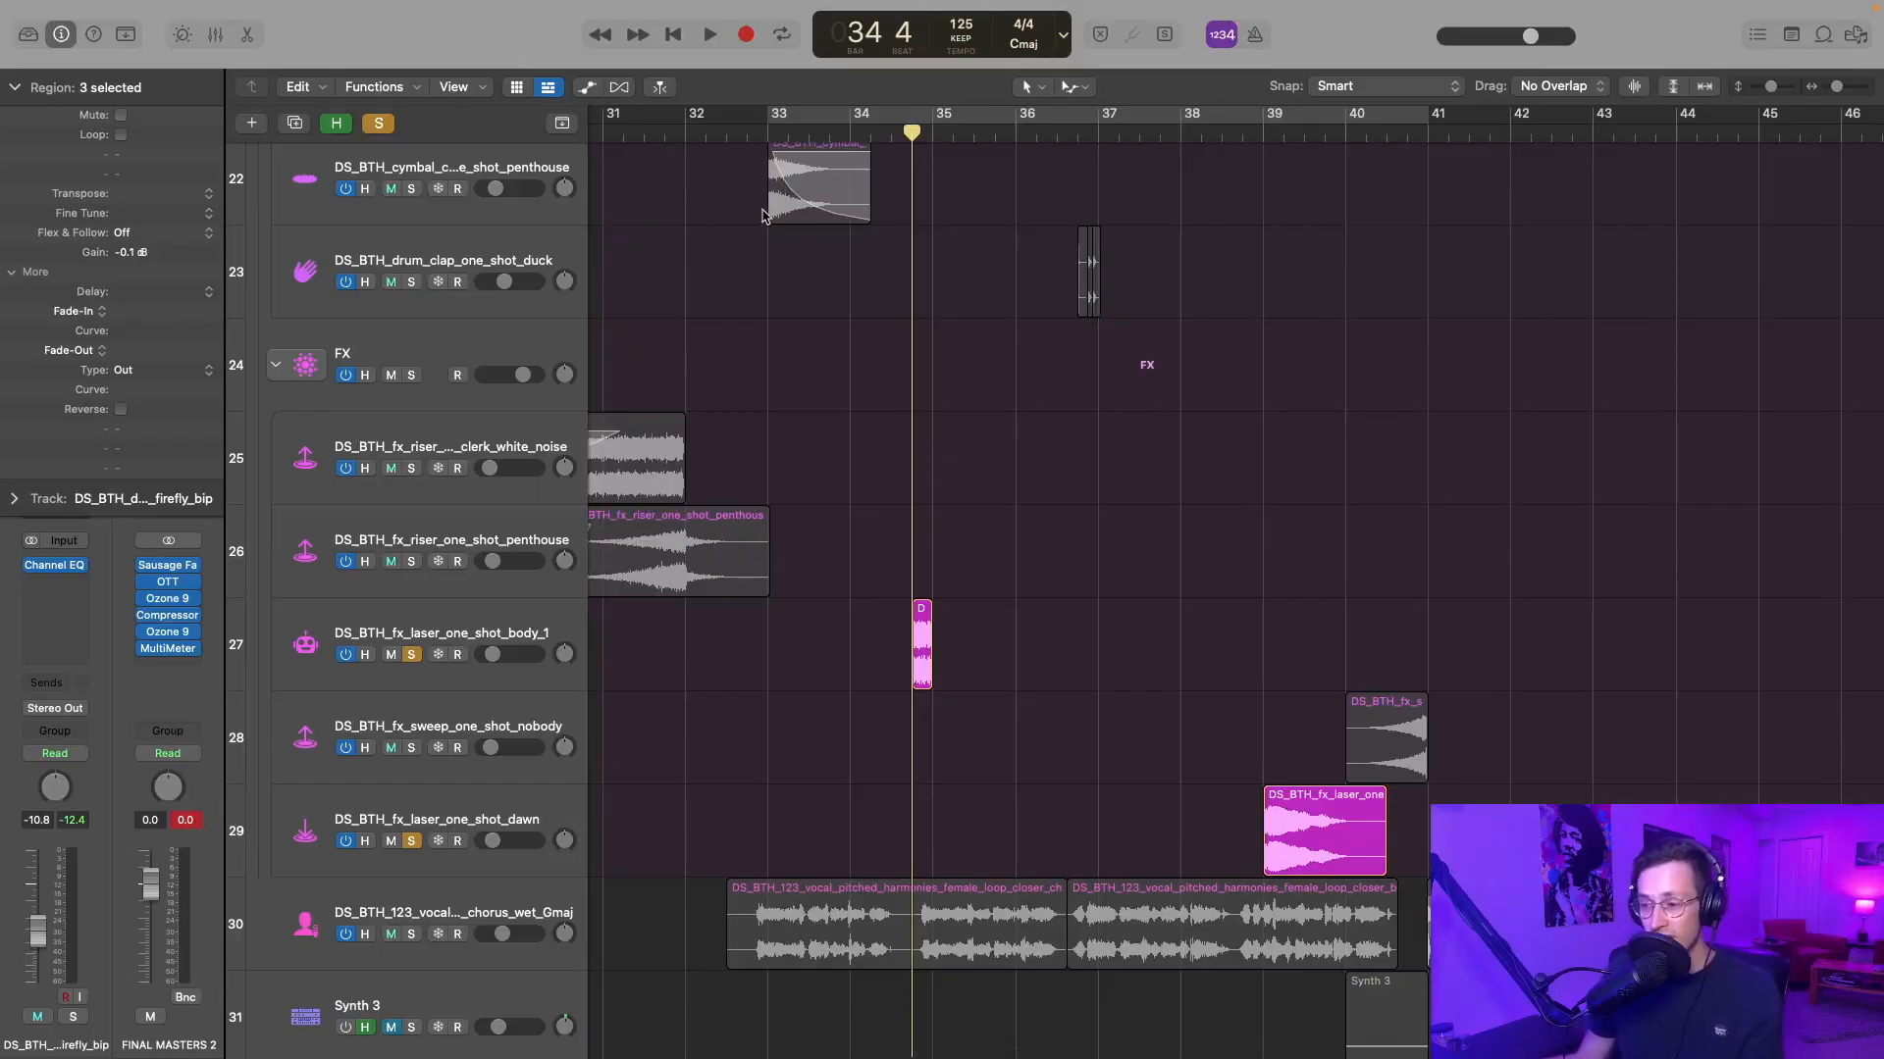
- Audition the soloed body_1 and dawn laser one-shots from bar 34, beat 4, and clear their solo
scroll(765, 216, "down", 4)
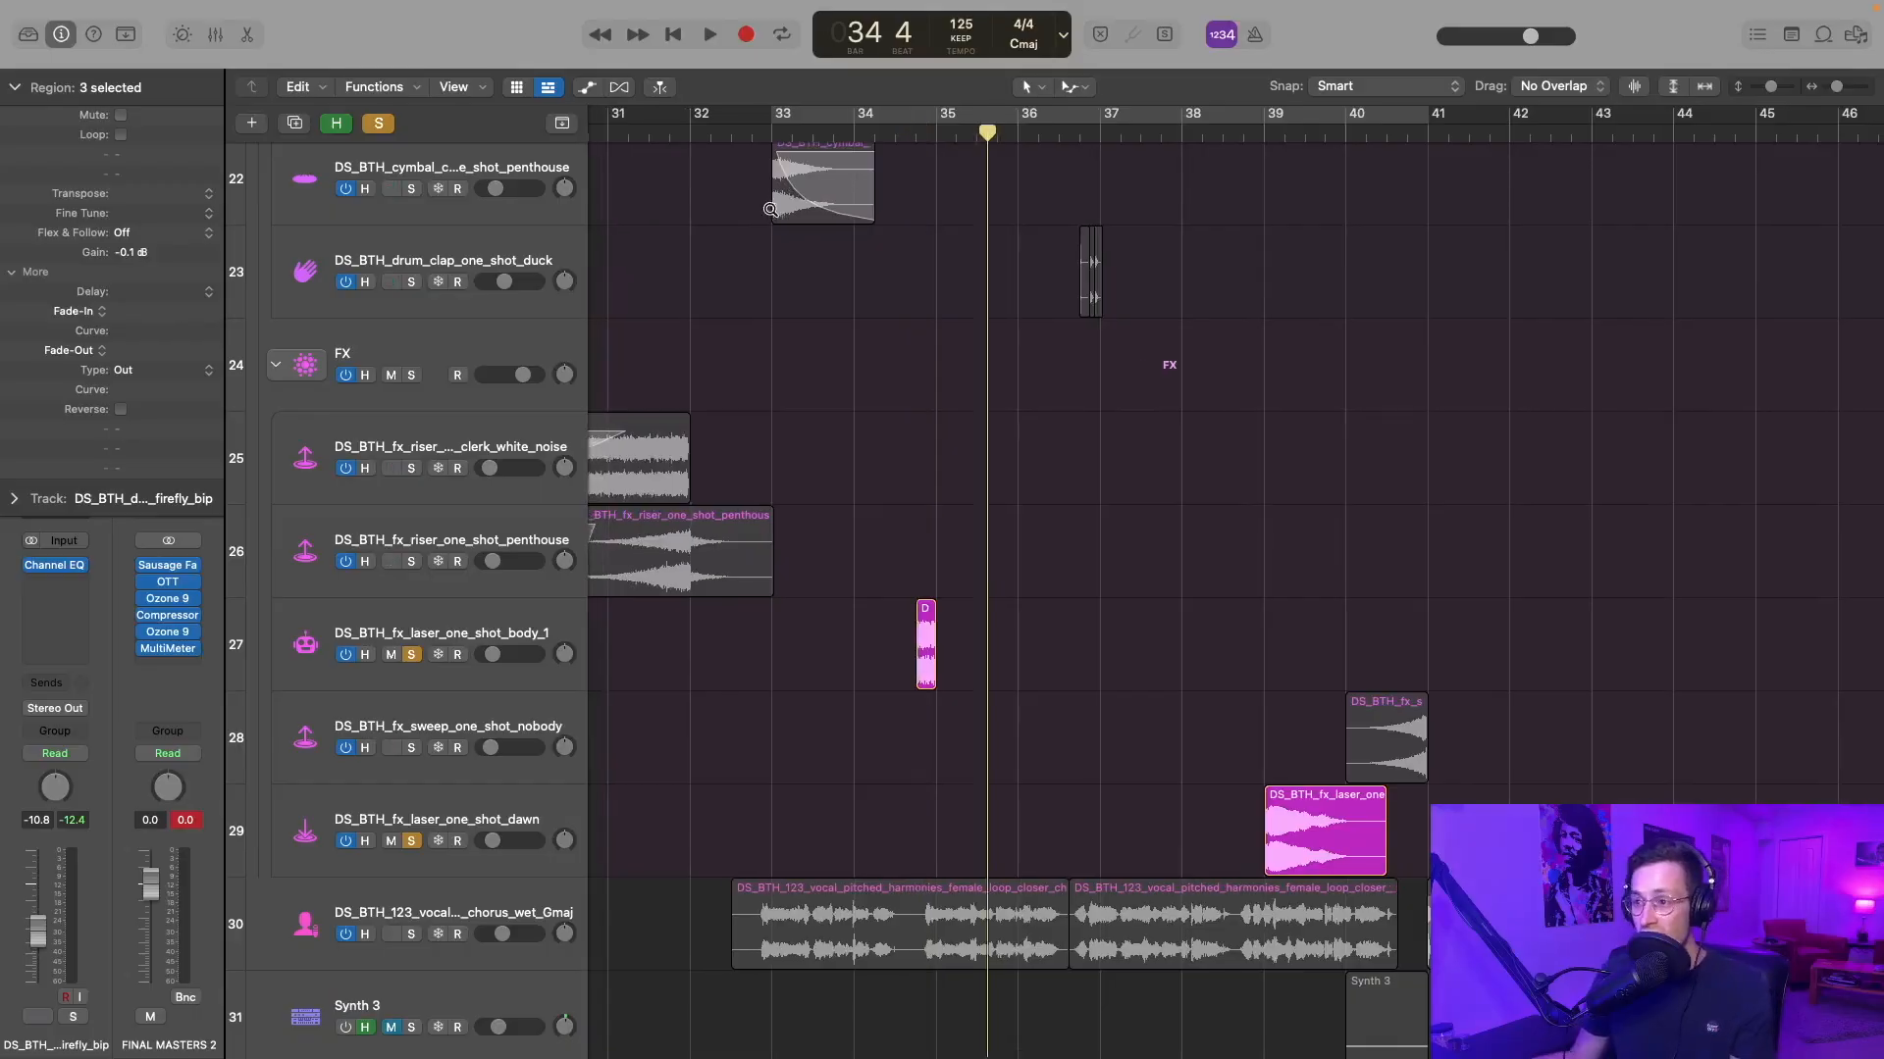
scroll(769, 212, "up", 5)
scroll(771, 214, "right", 2)
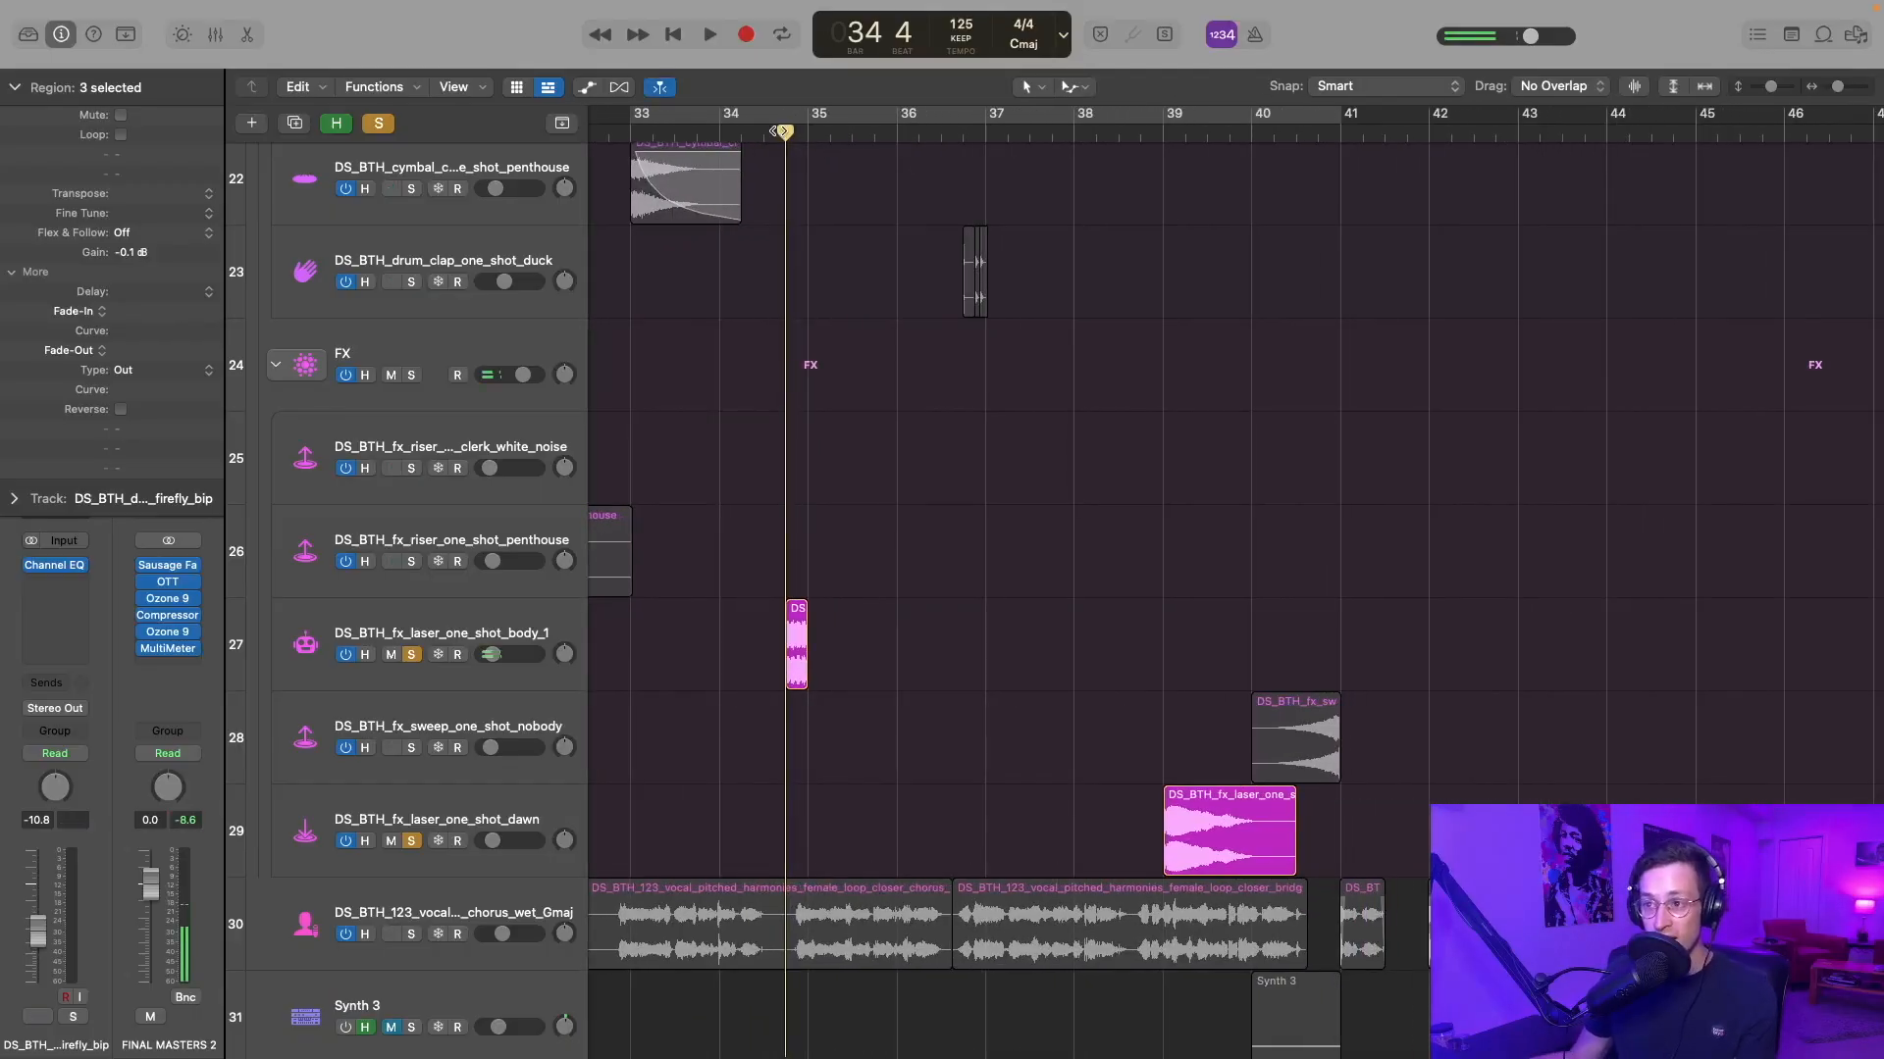
key("space")
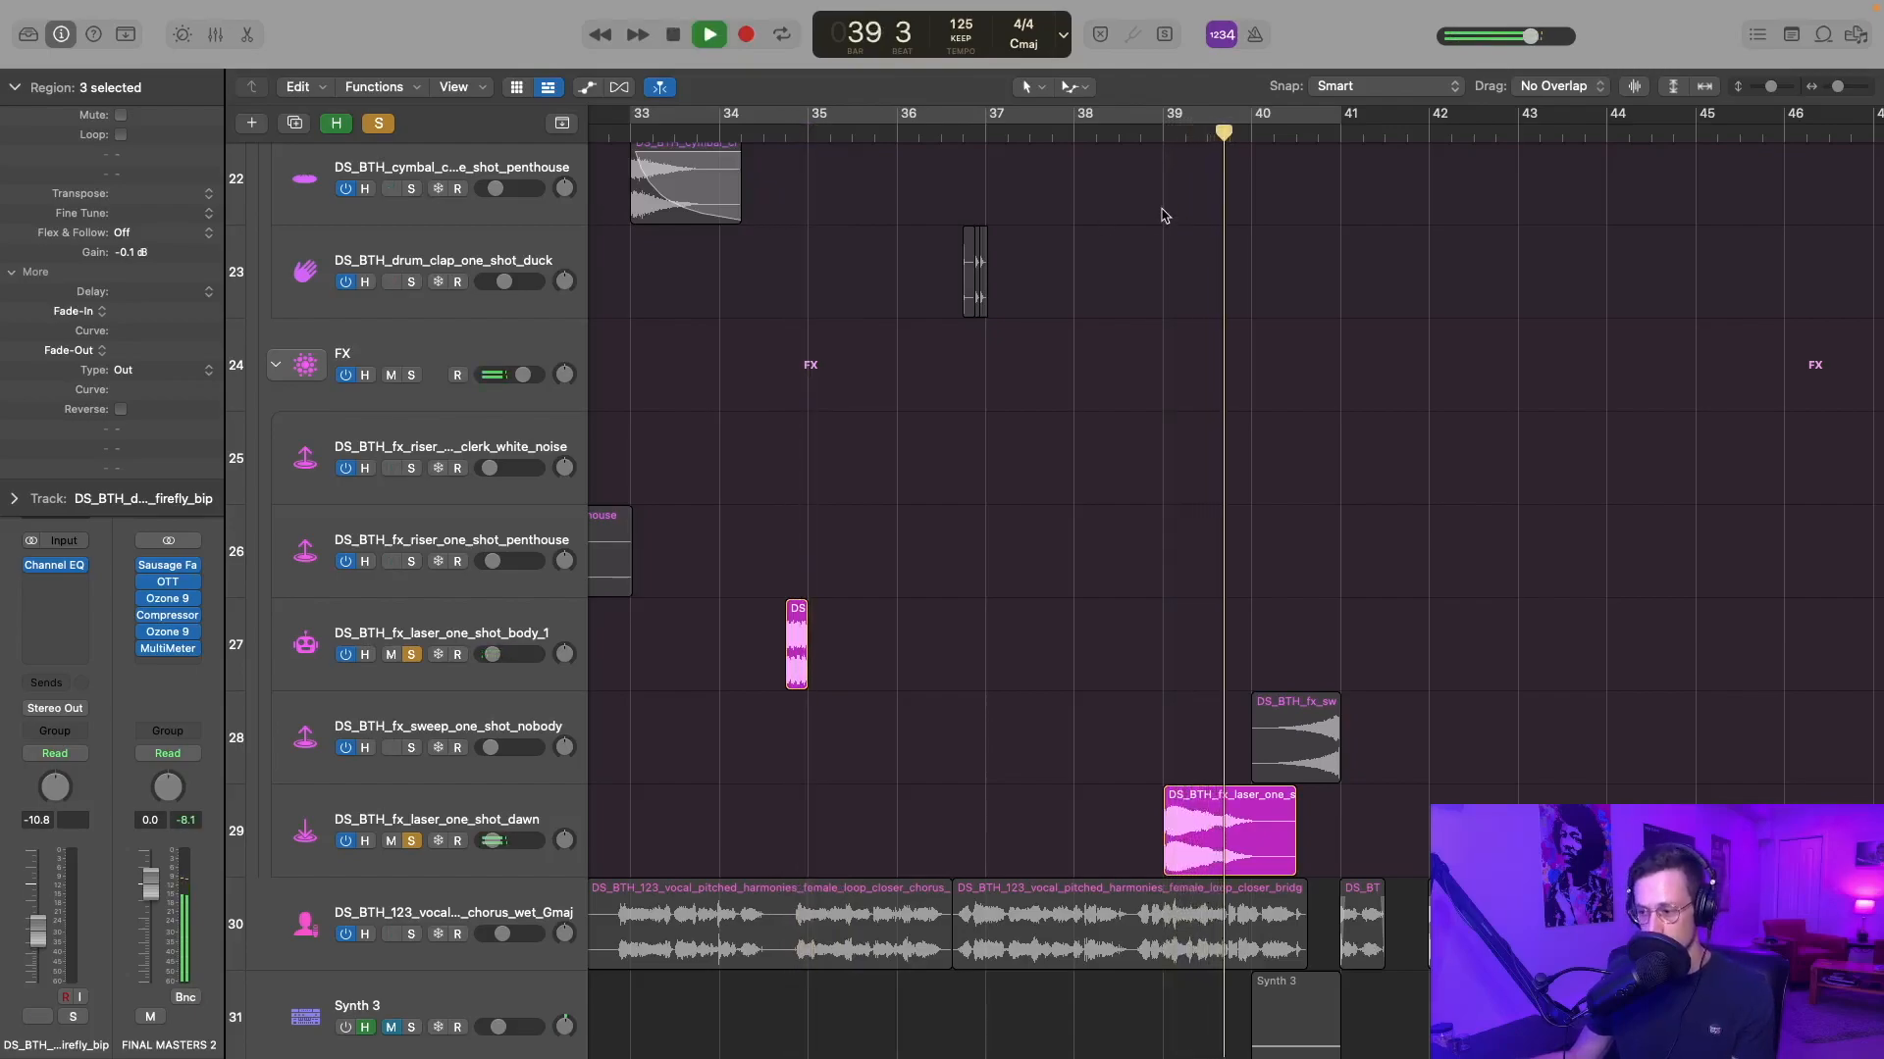
key("space")
key("s")
- Solo the DS_BTH_fx_sweep_one_shot_nobody track and audition its sweep from the start of bar 40
left_click(393, 736)
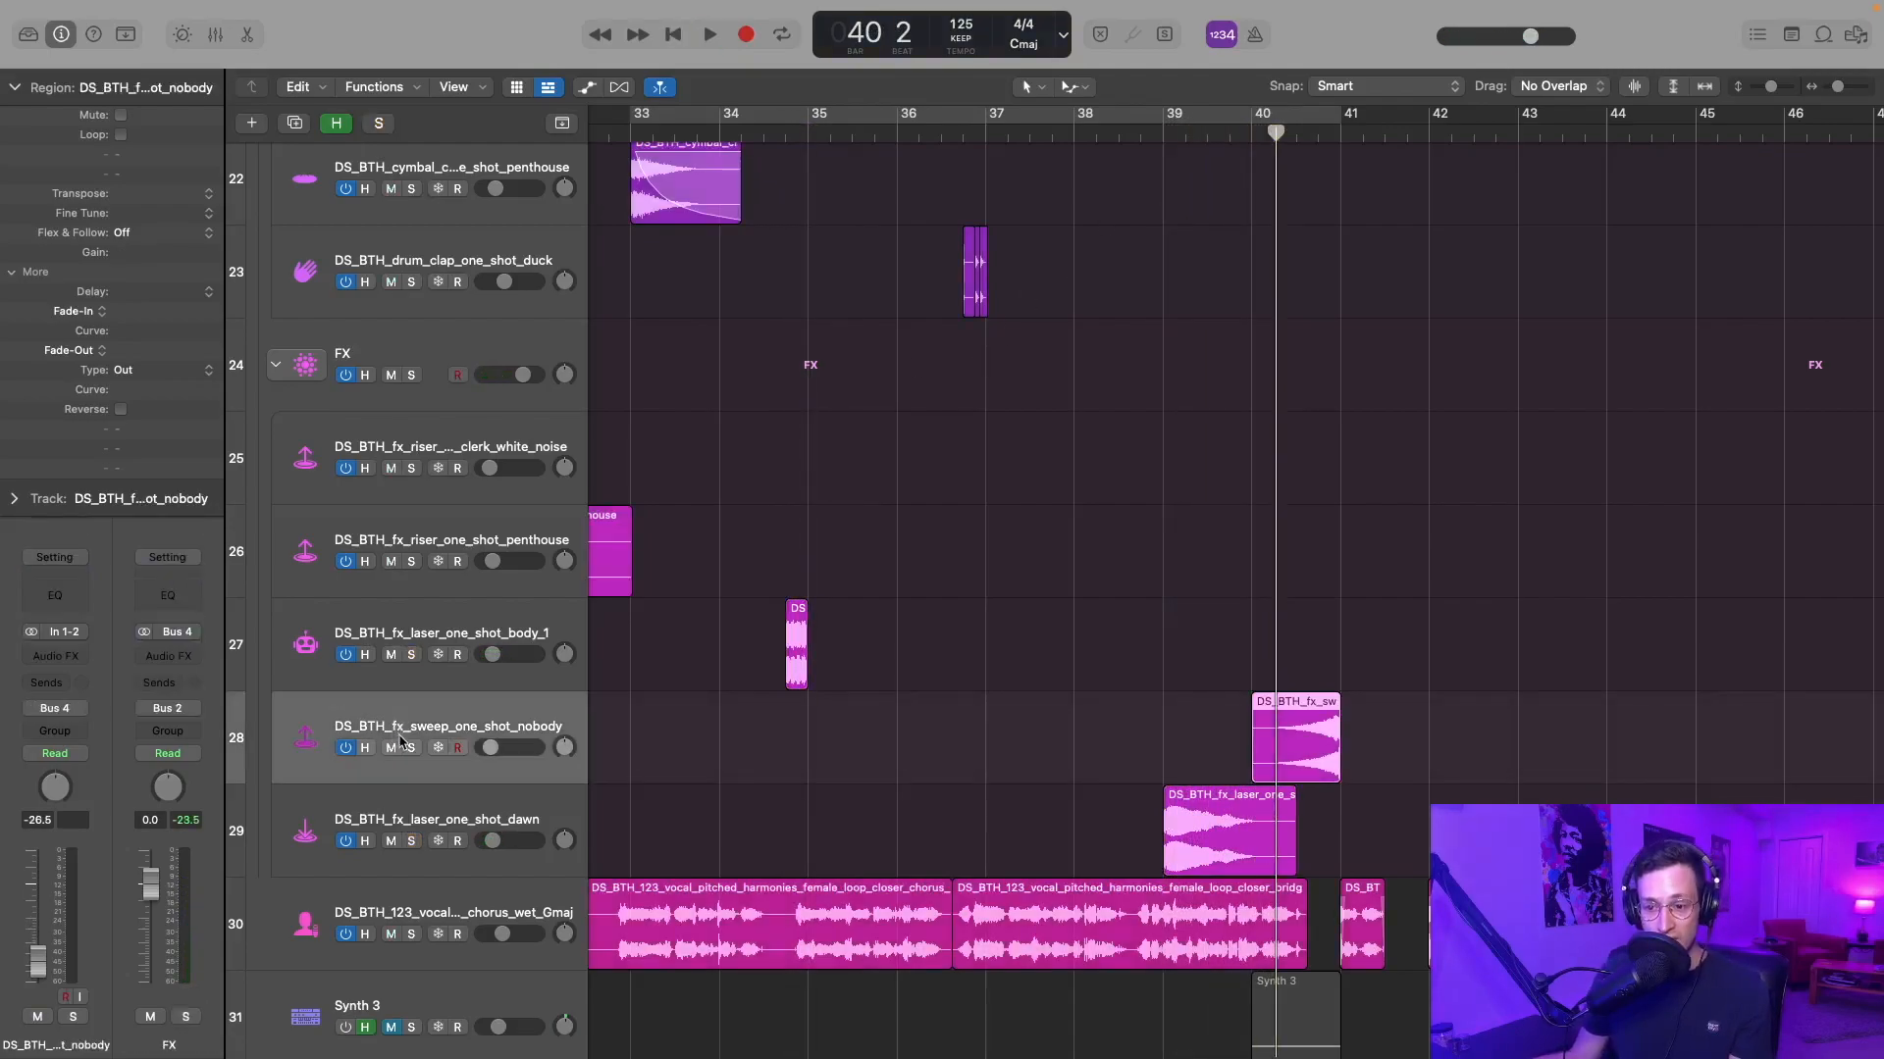
key("s")
scroll(731, 766, "down", 4)
scroll(730, 765, "up", 2)
scroll(731, 765, "right", 5)
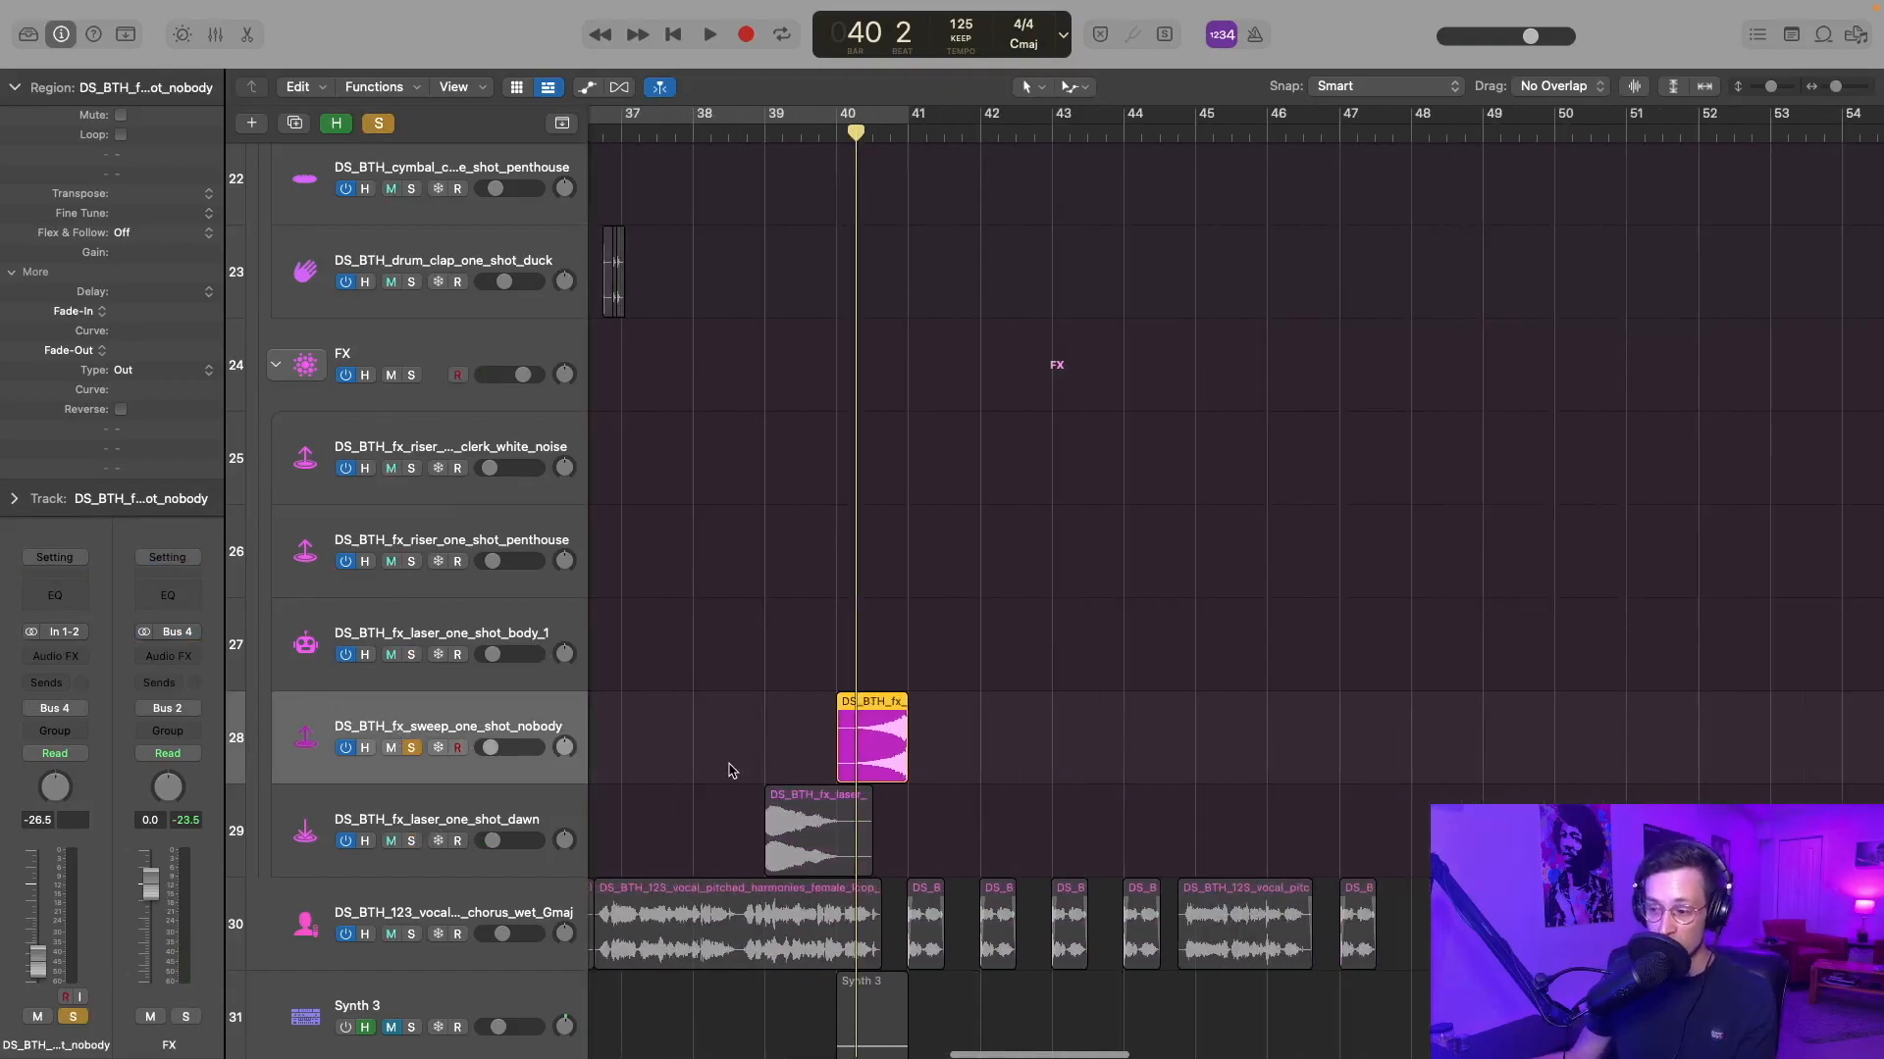
left_click_drag(856, 132, 837, 134)
key("space")
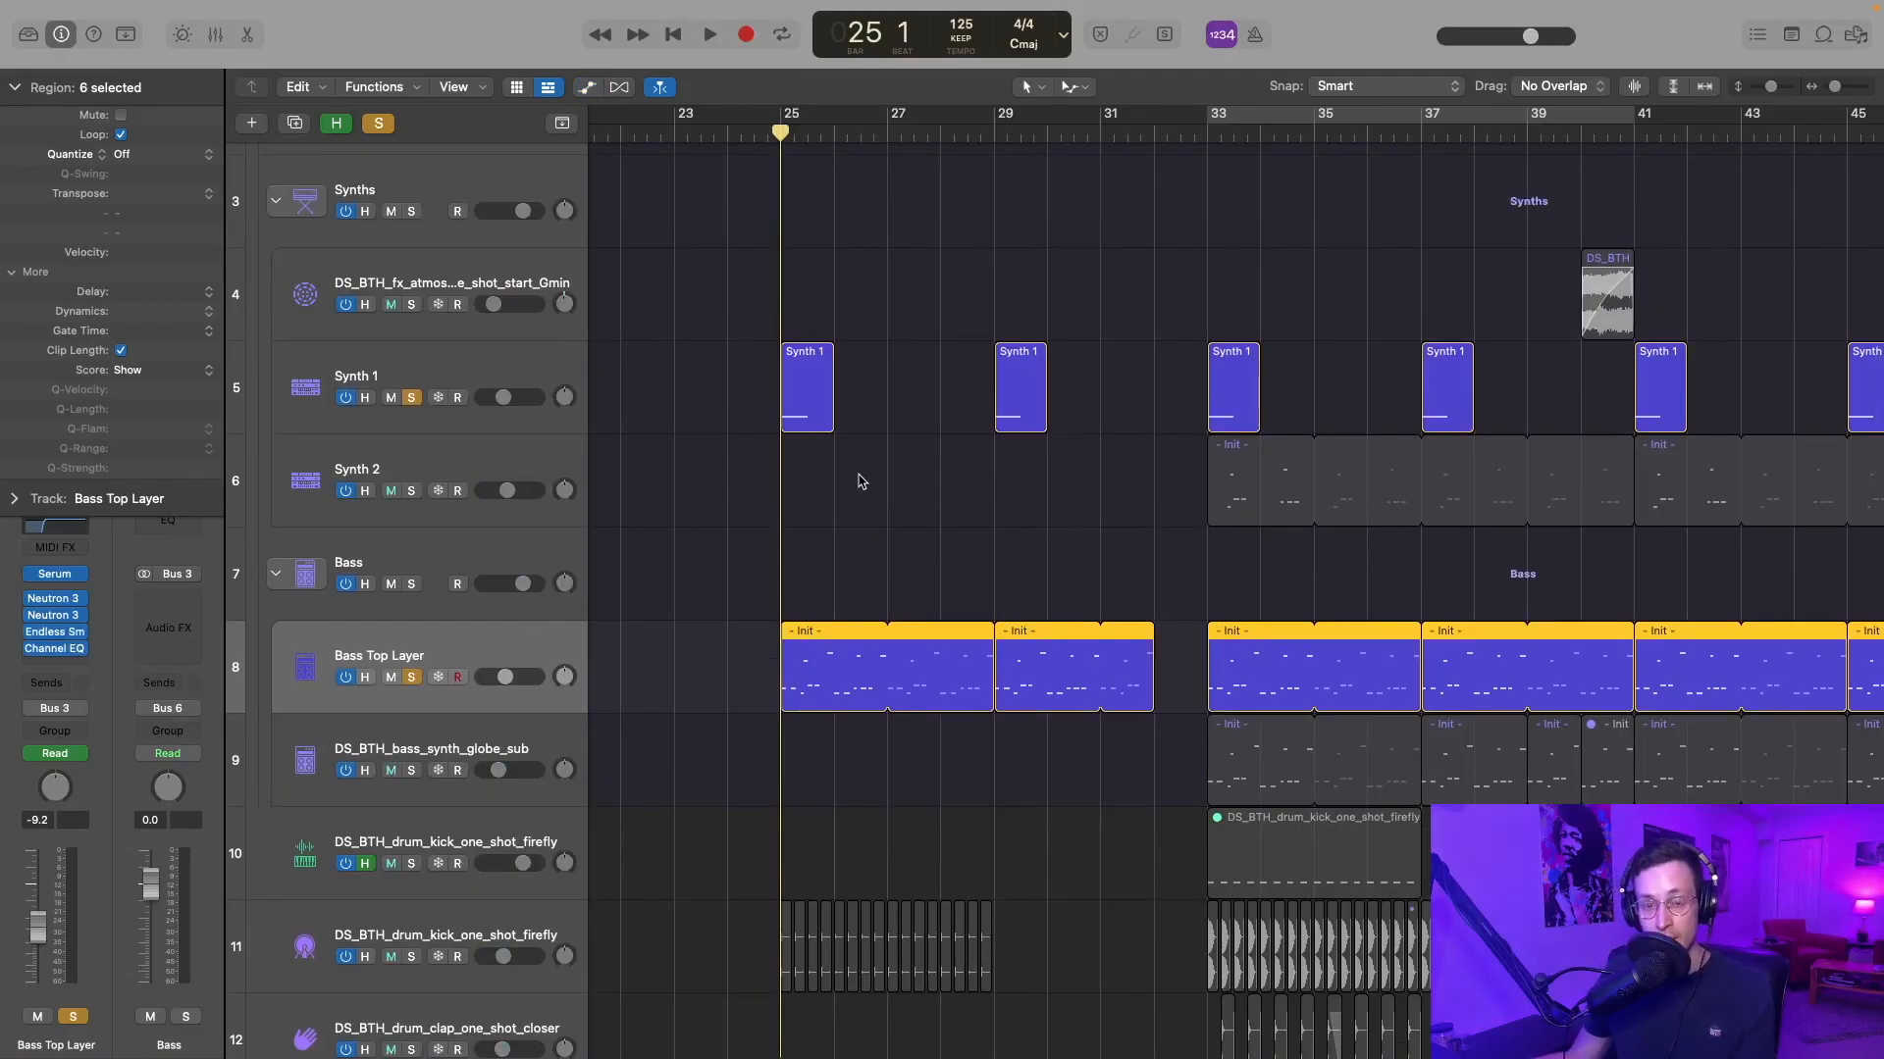
- Audition Synth 1 with the Bass Top Layer from bar 25 and inspect the bass layer's Endless Smile and Channel EQ
key("space")
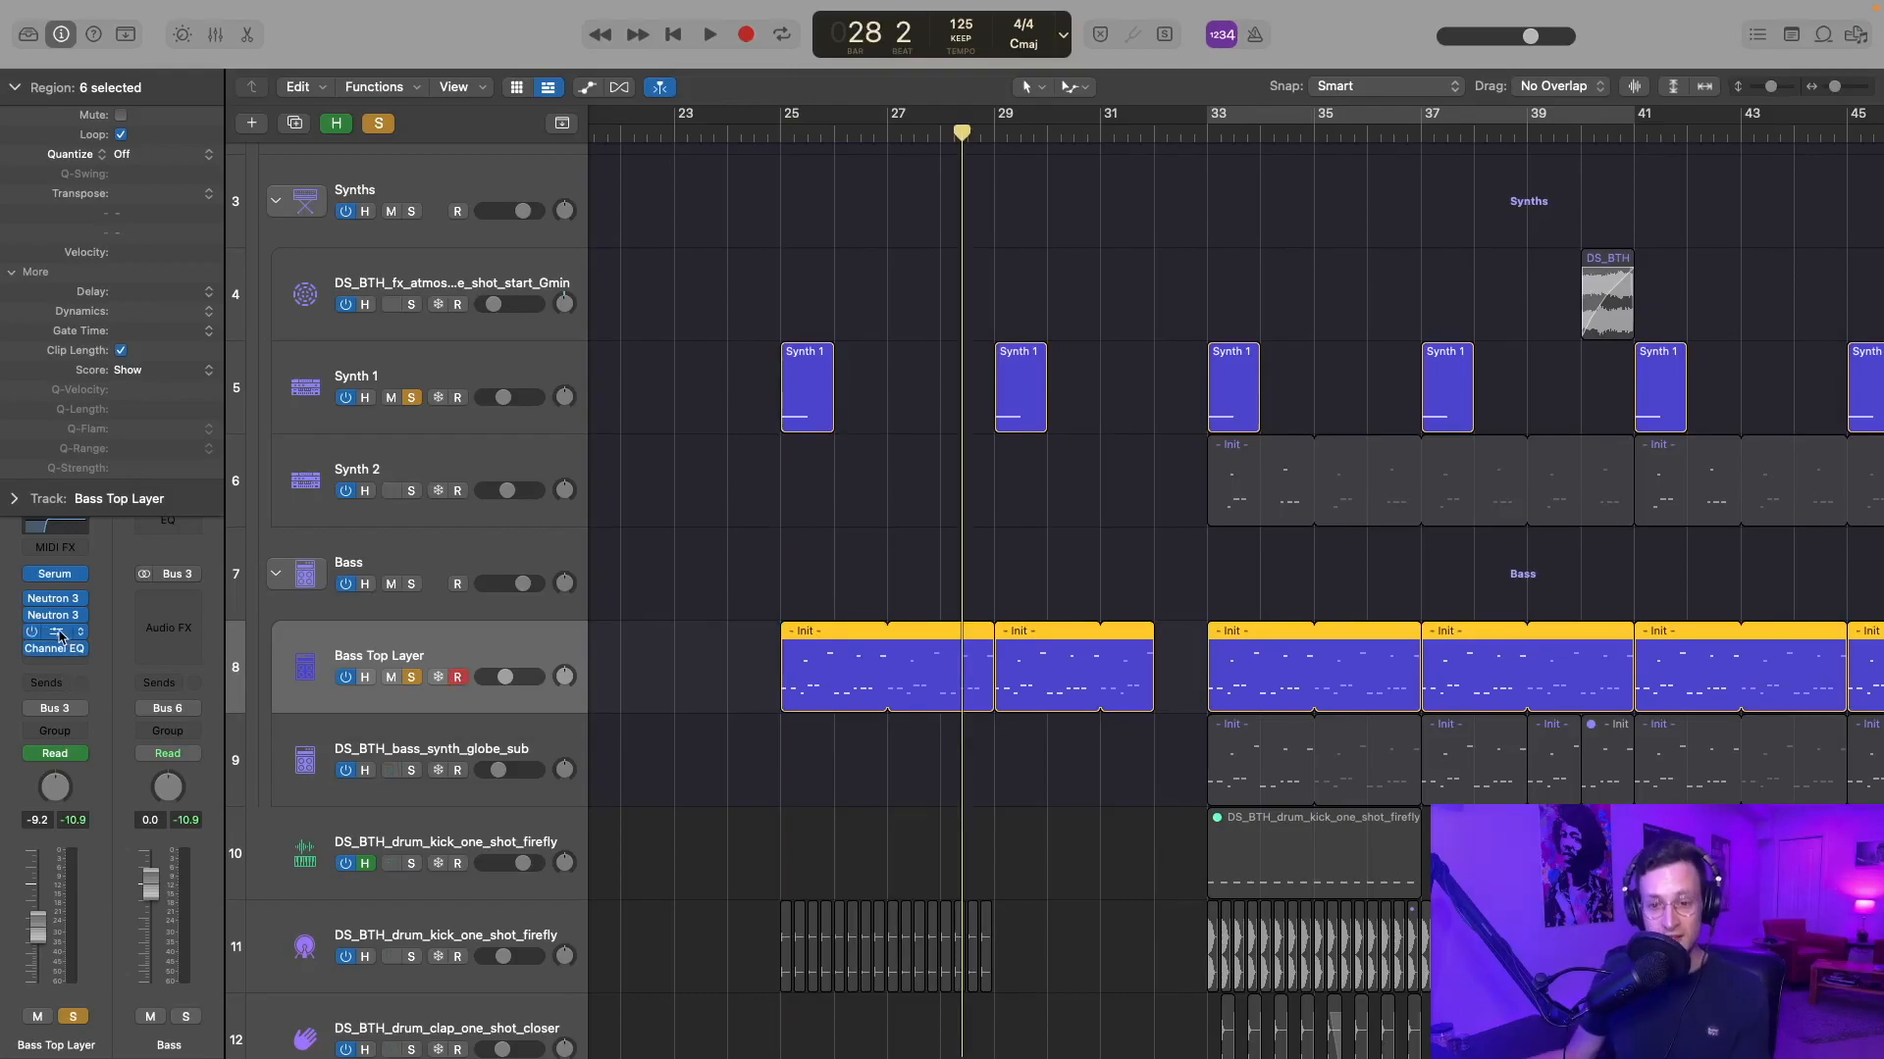
left_click(58, 633)
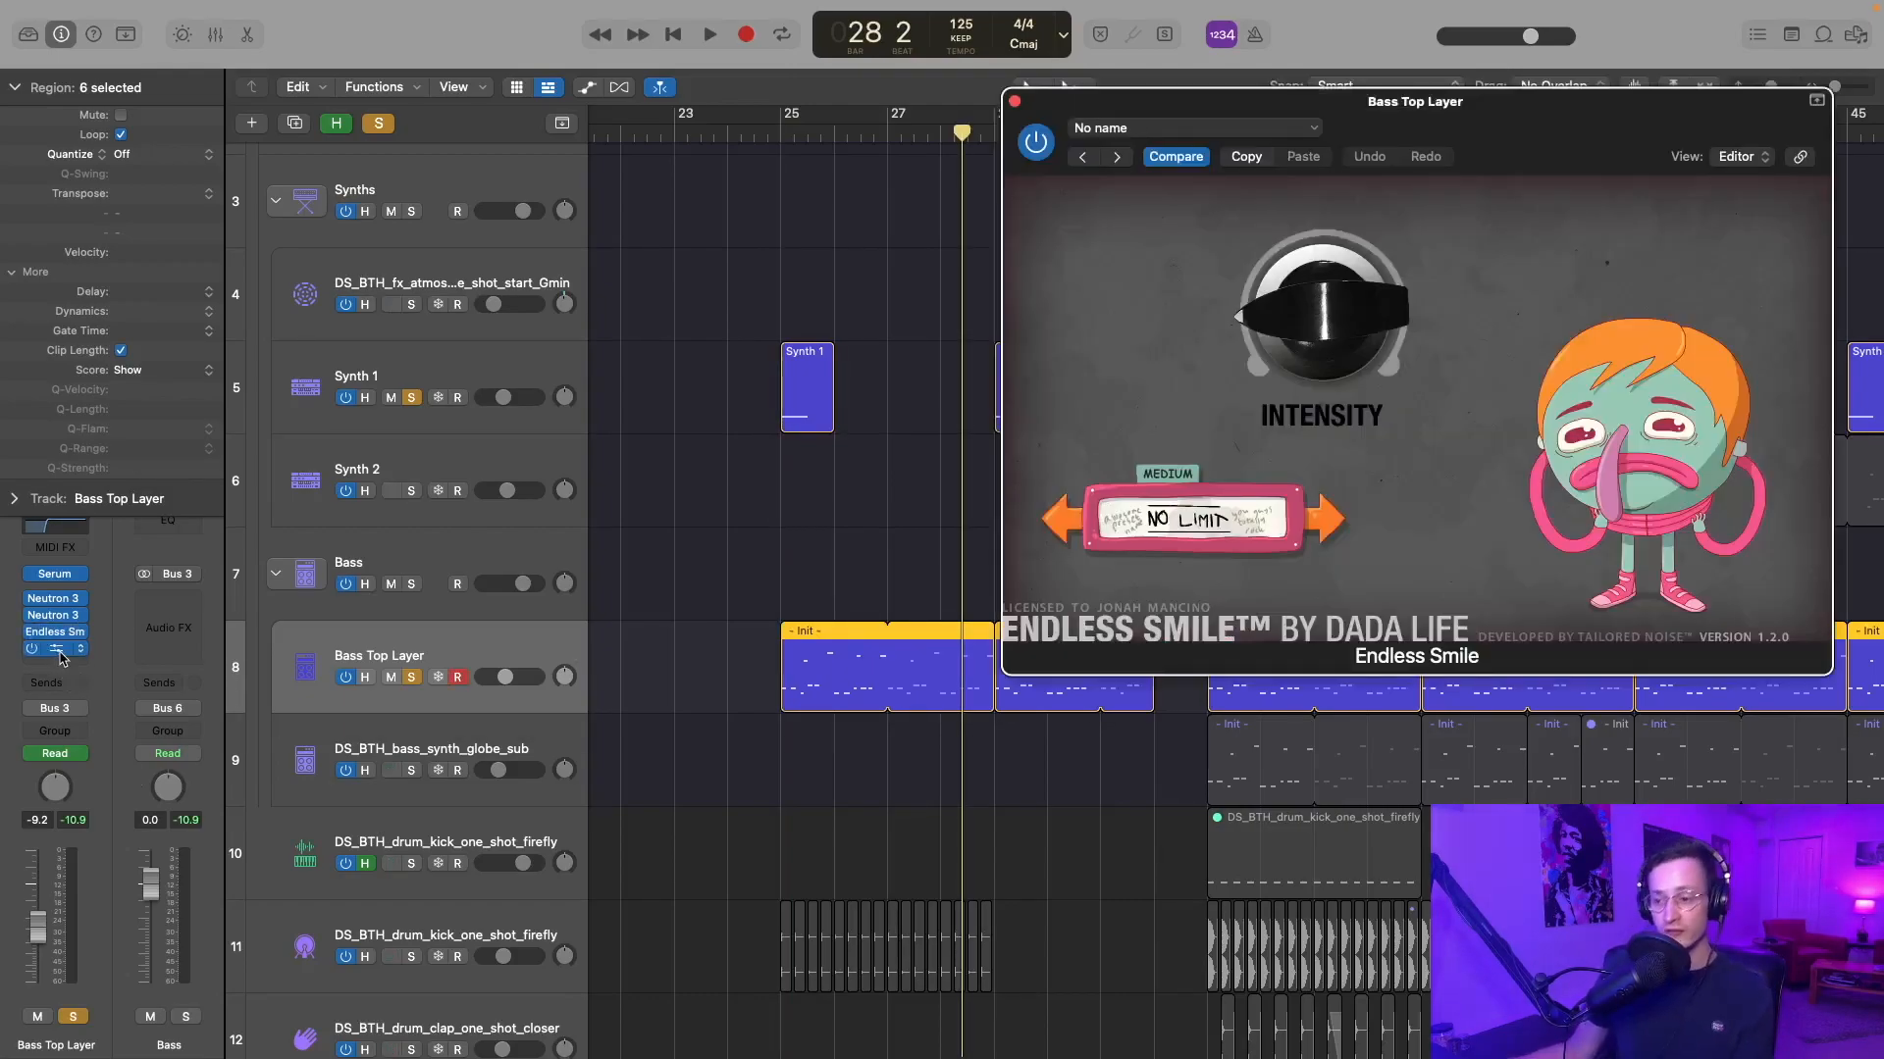
left_click(59, 650)
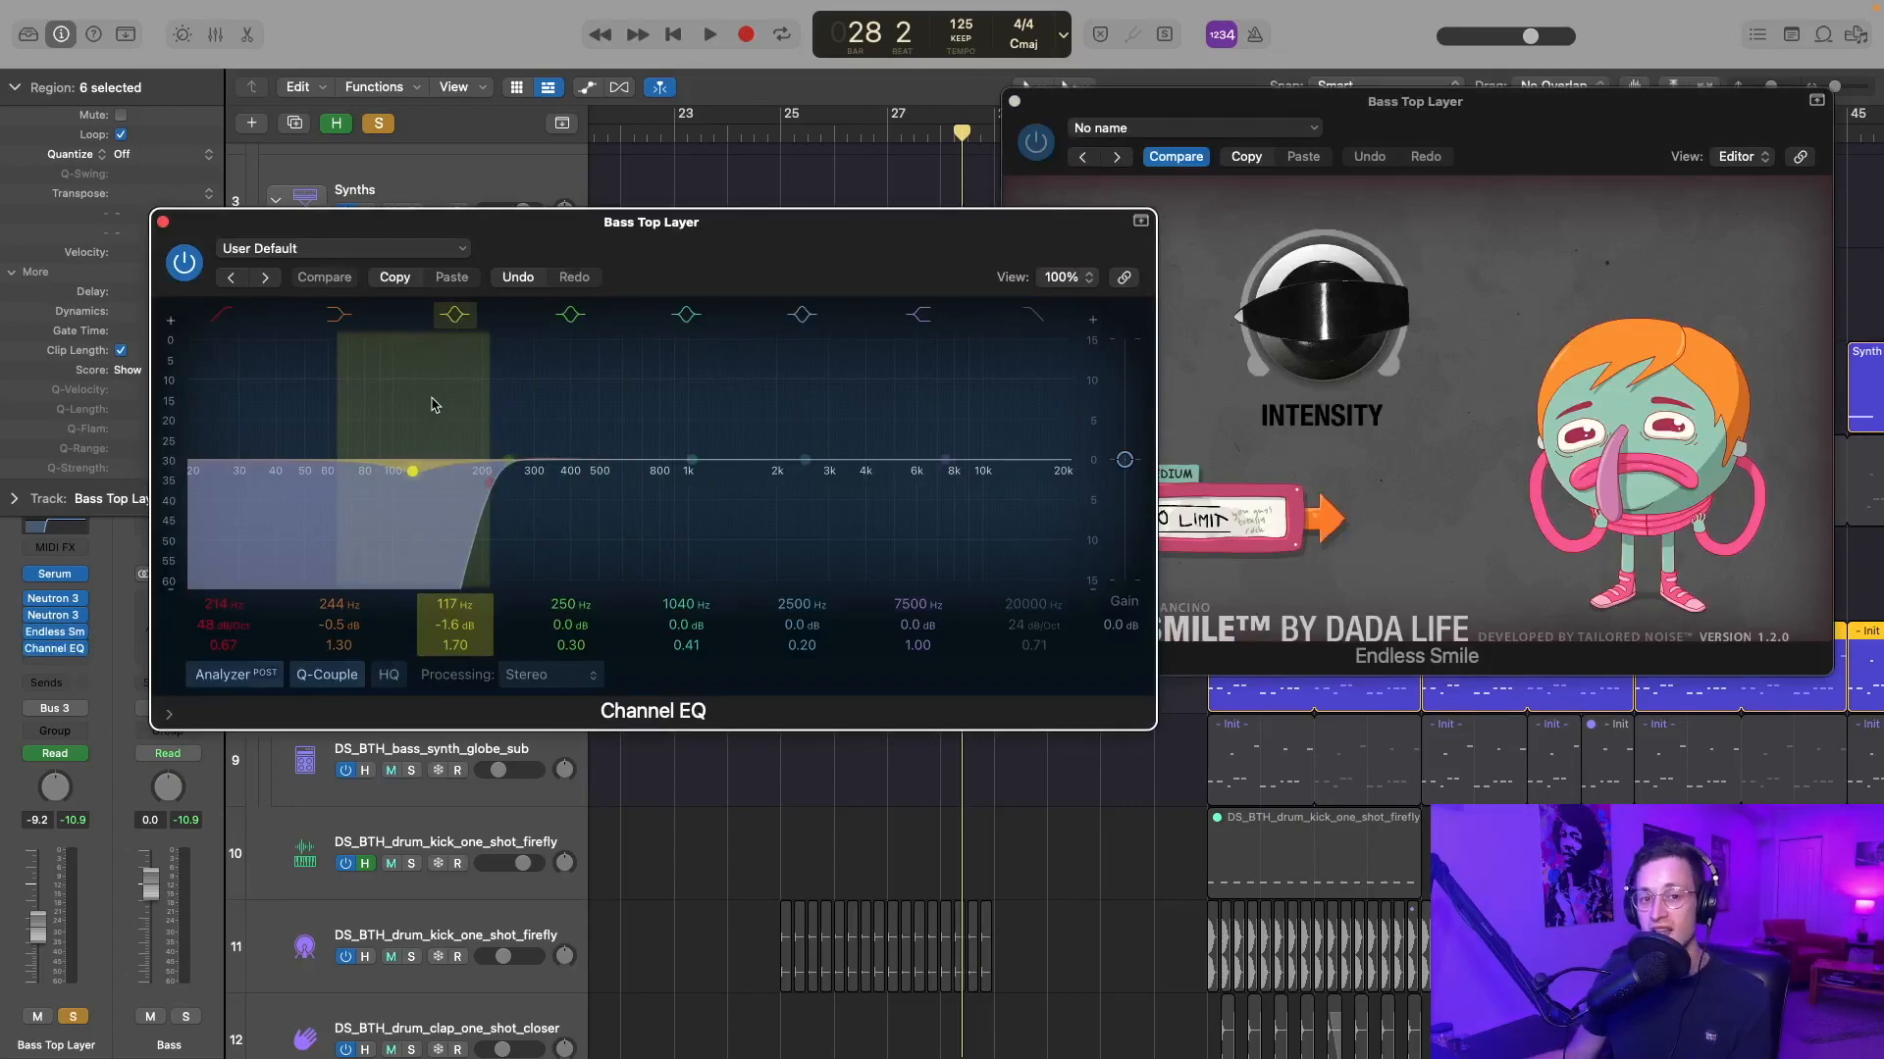
key("space")
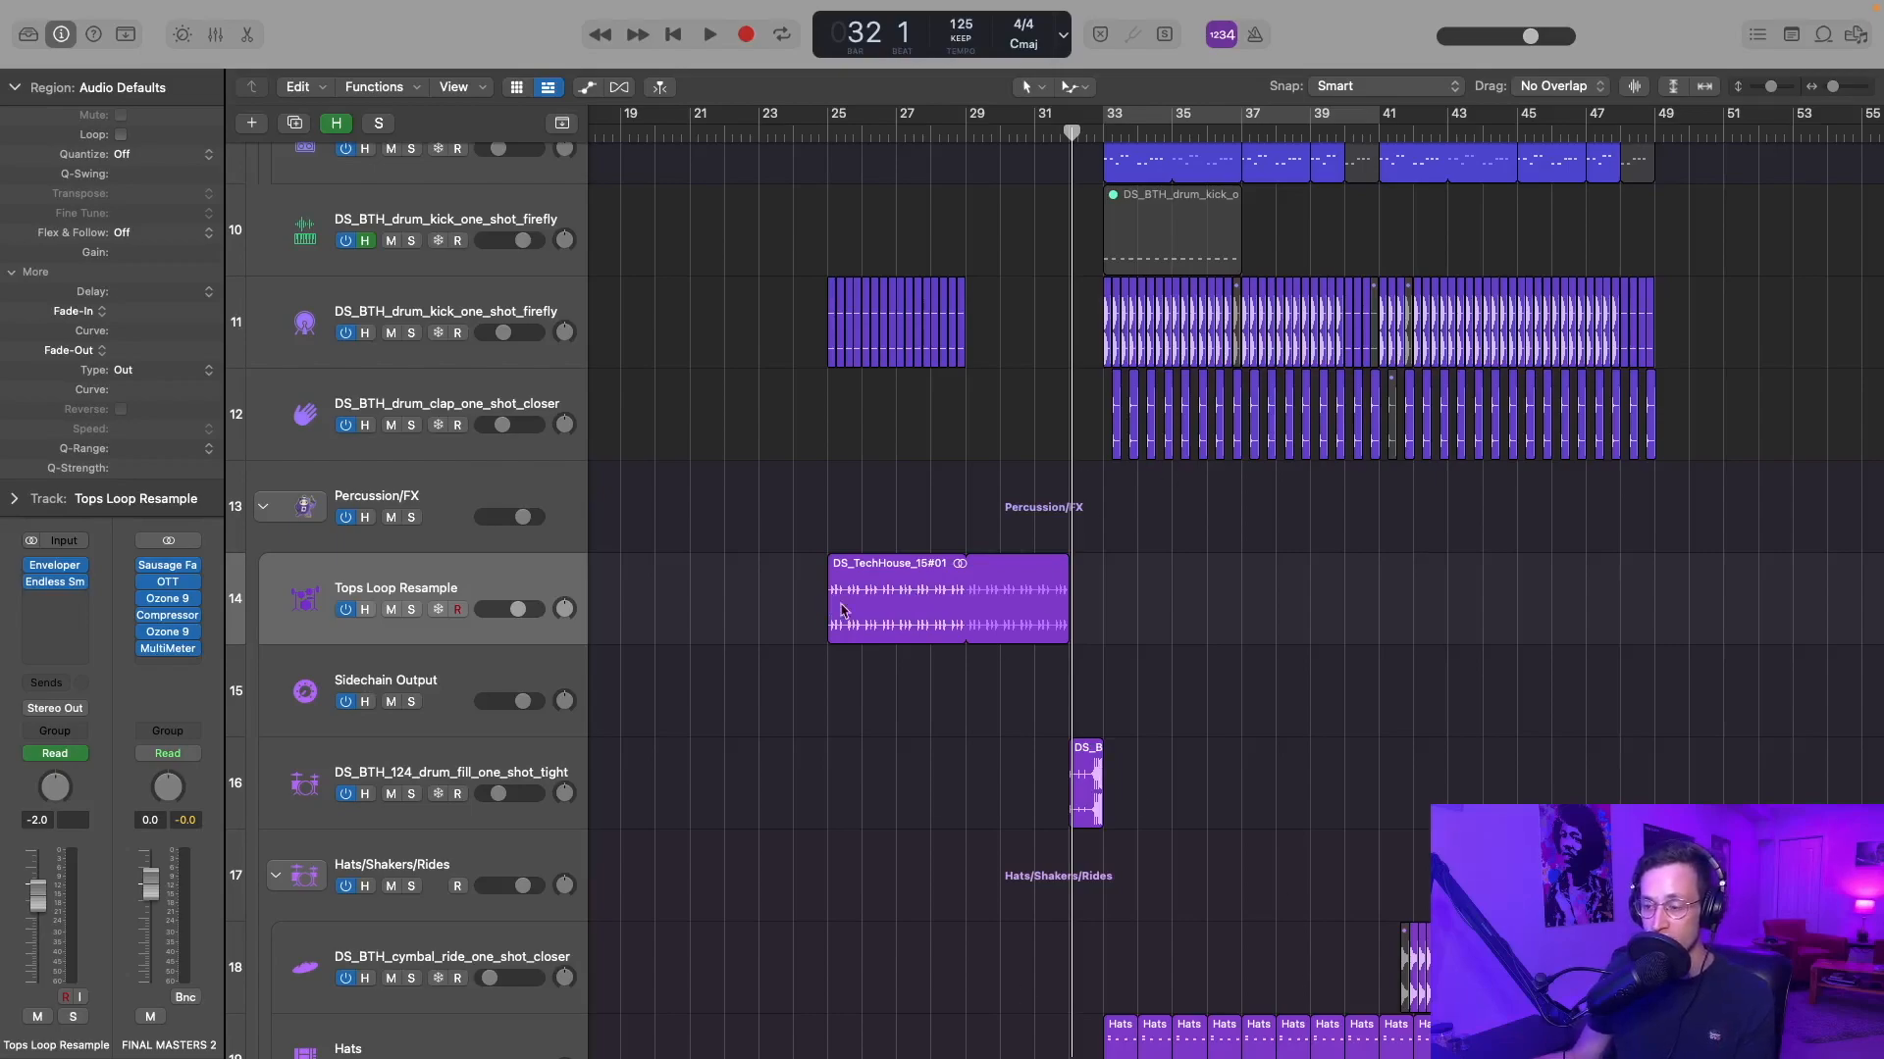
- Solo the Tops Loop Resample track, open its Endless Smile and audition the loop from bar 27 while watching the Intensity
key("s")
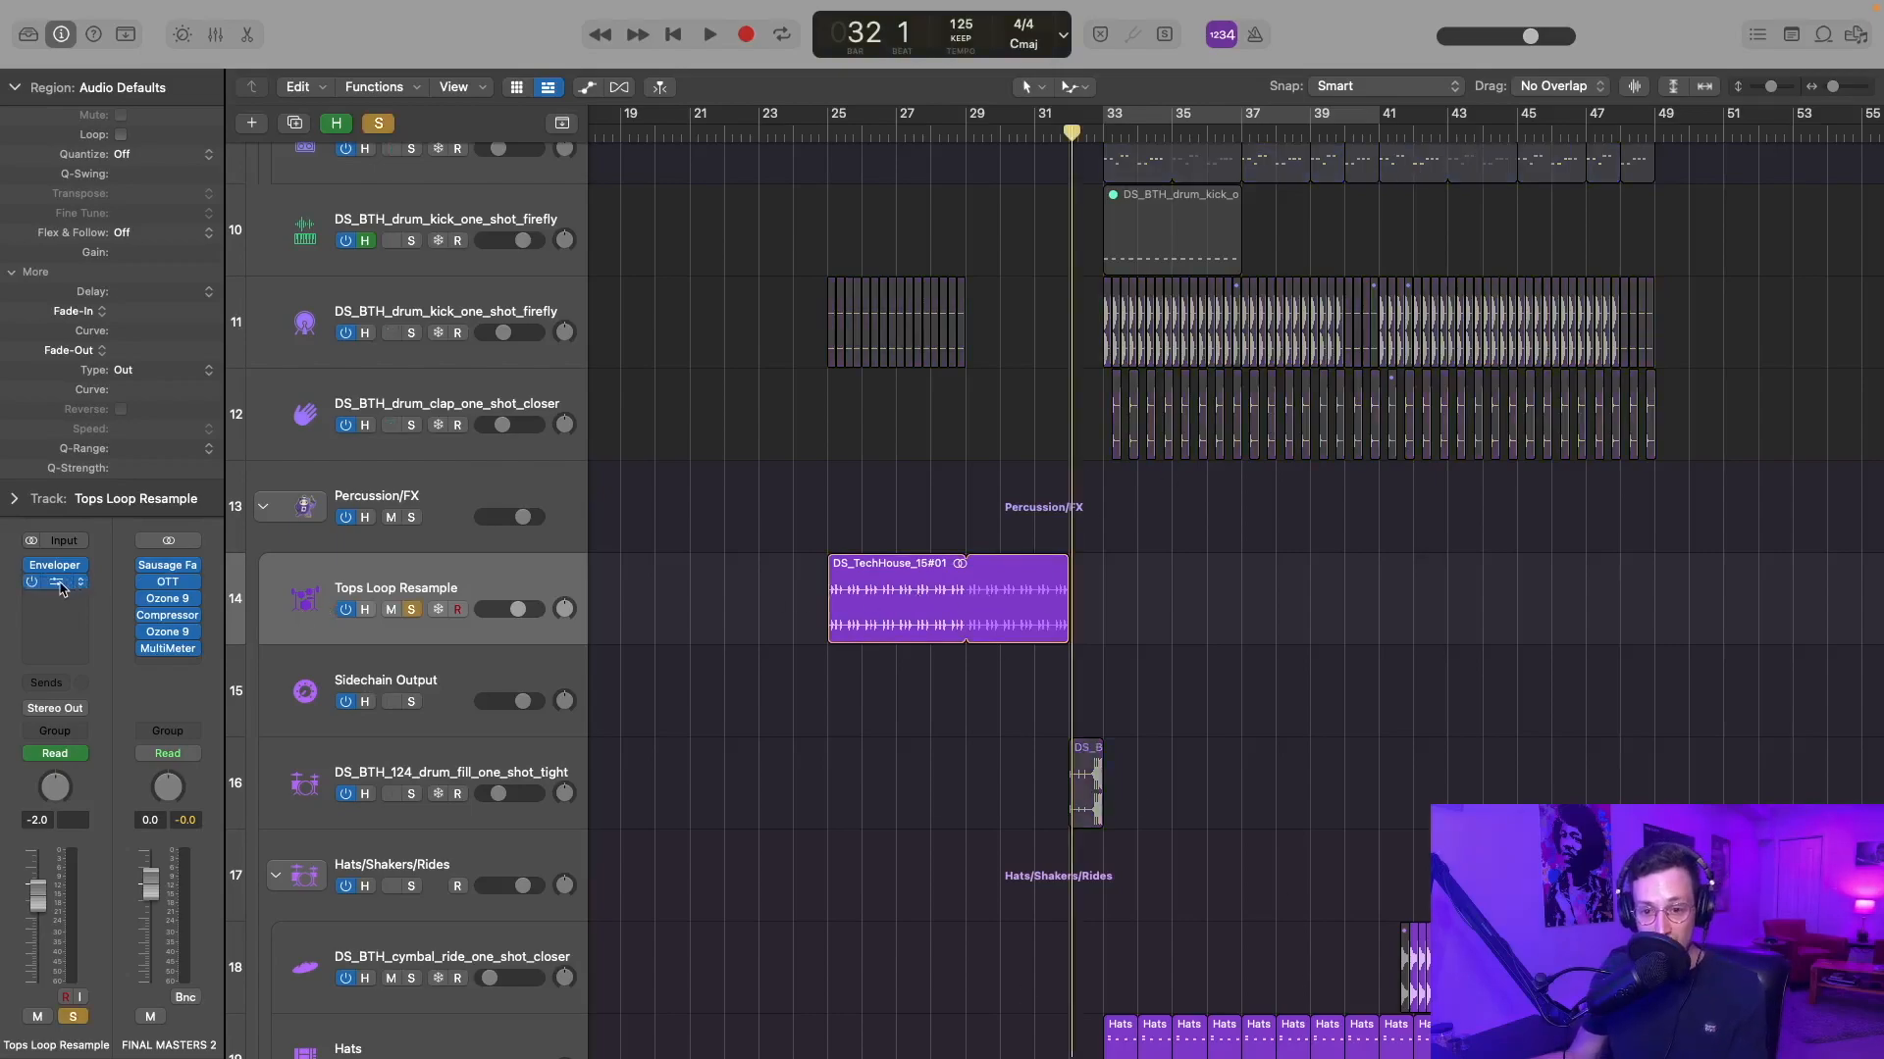
left_click(61, 585)
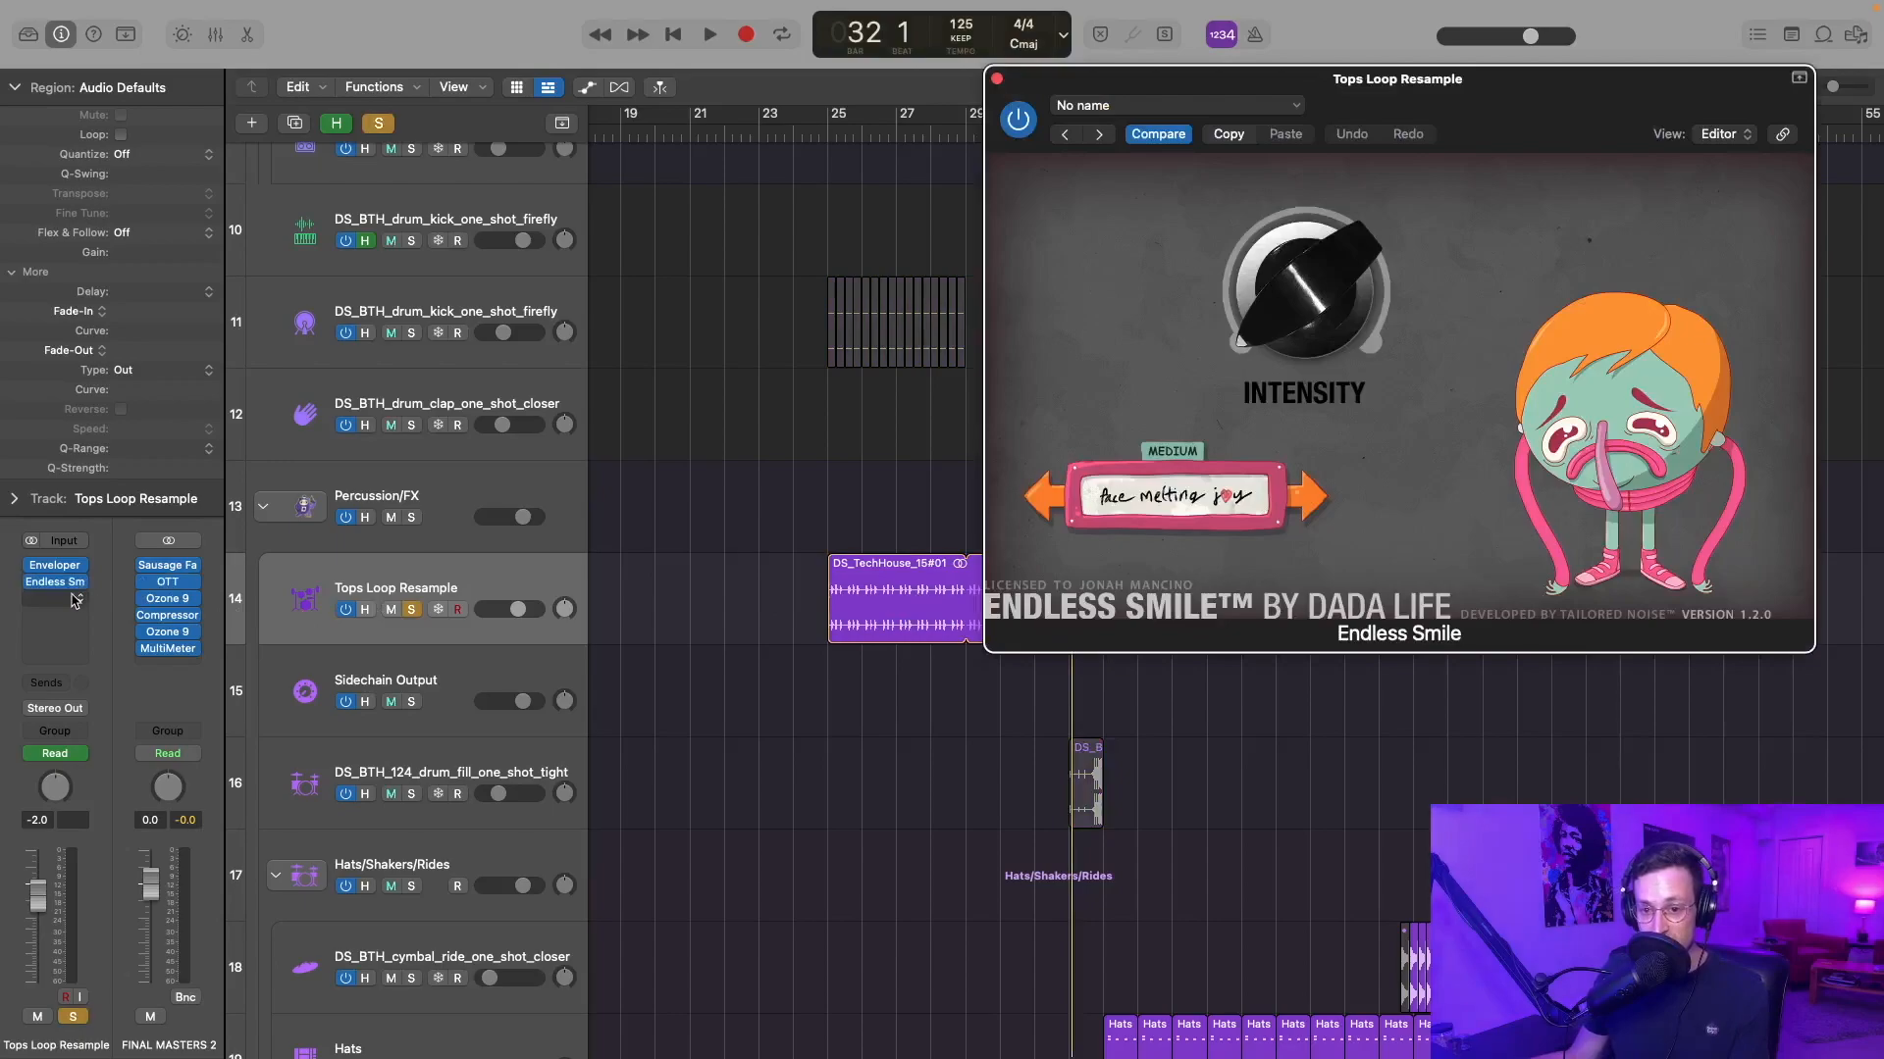
left_click(922, 142)
key("space")
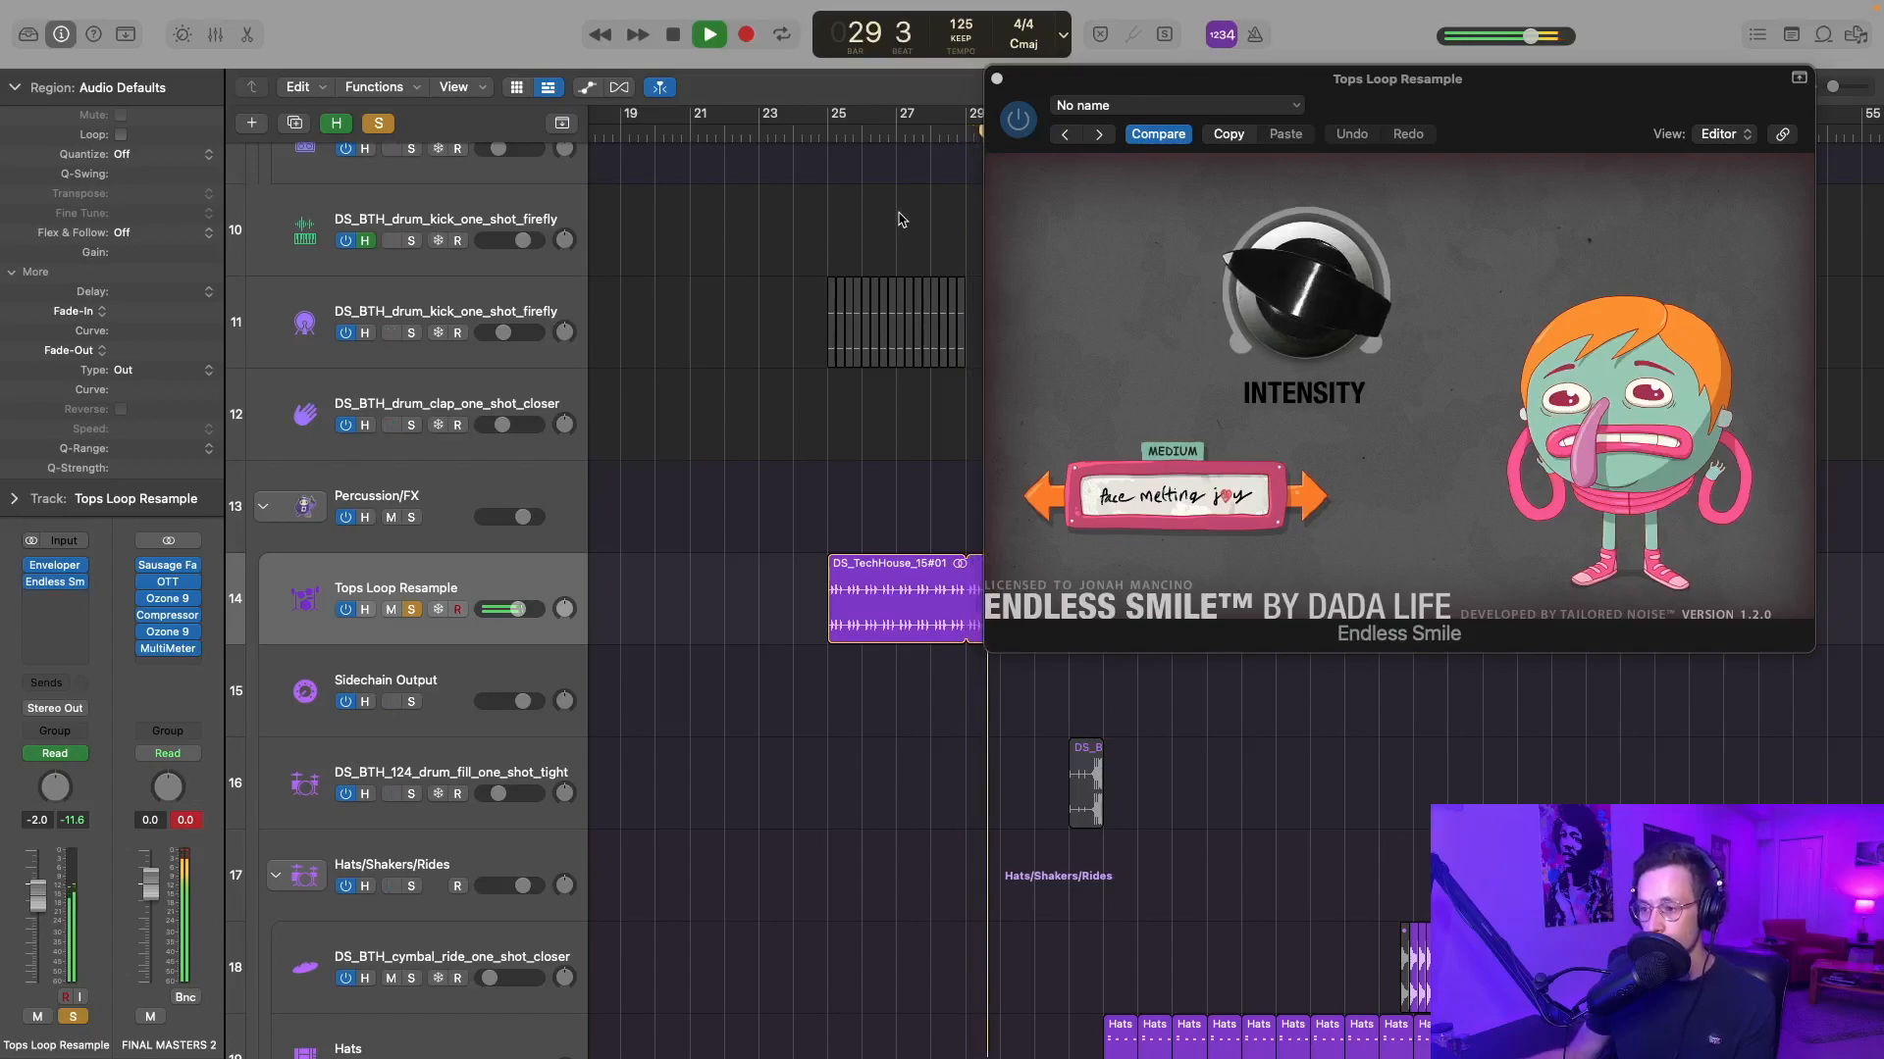
left_click_drag(1132, 87, 633, 23)
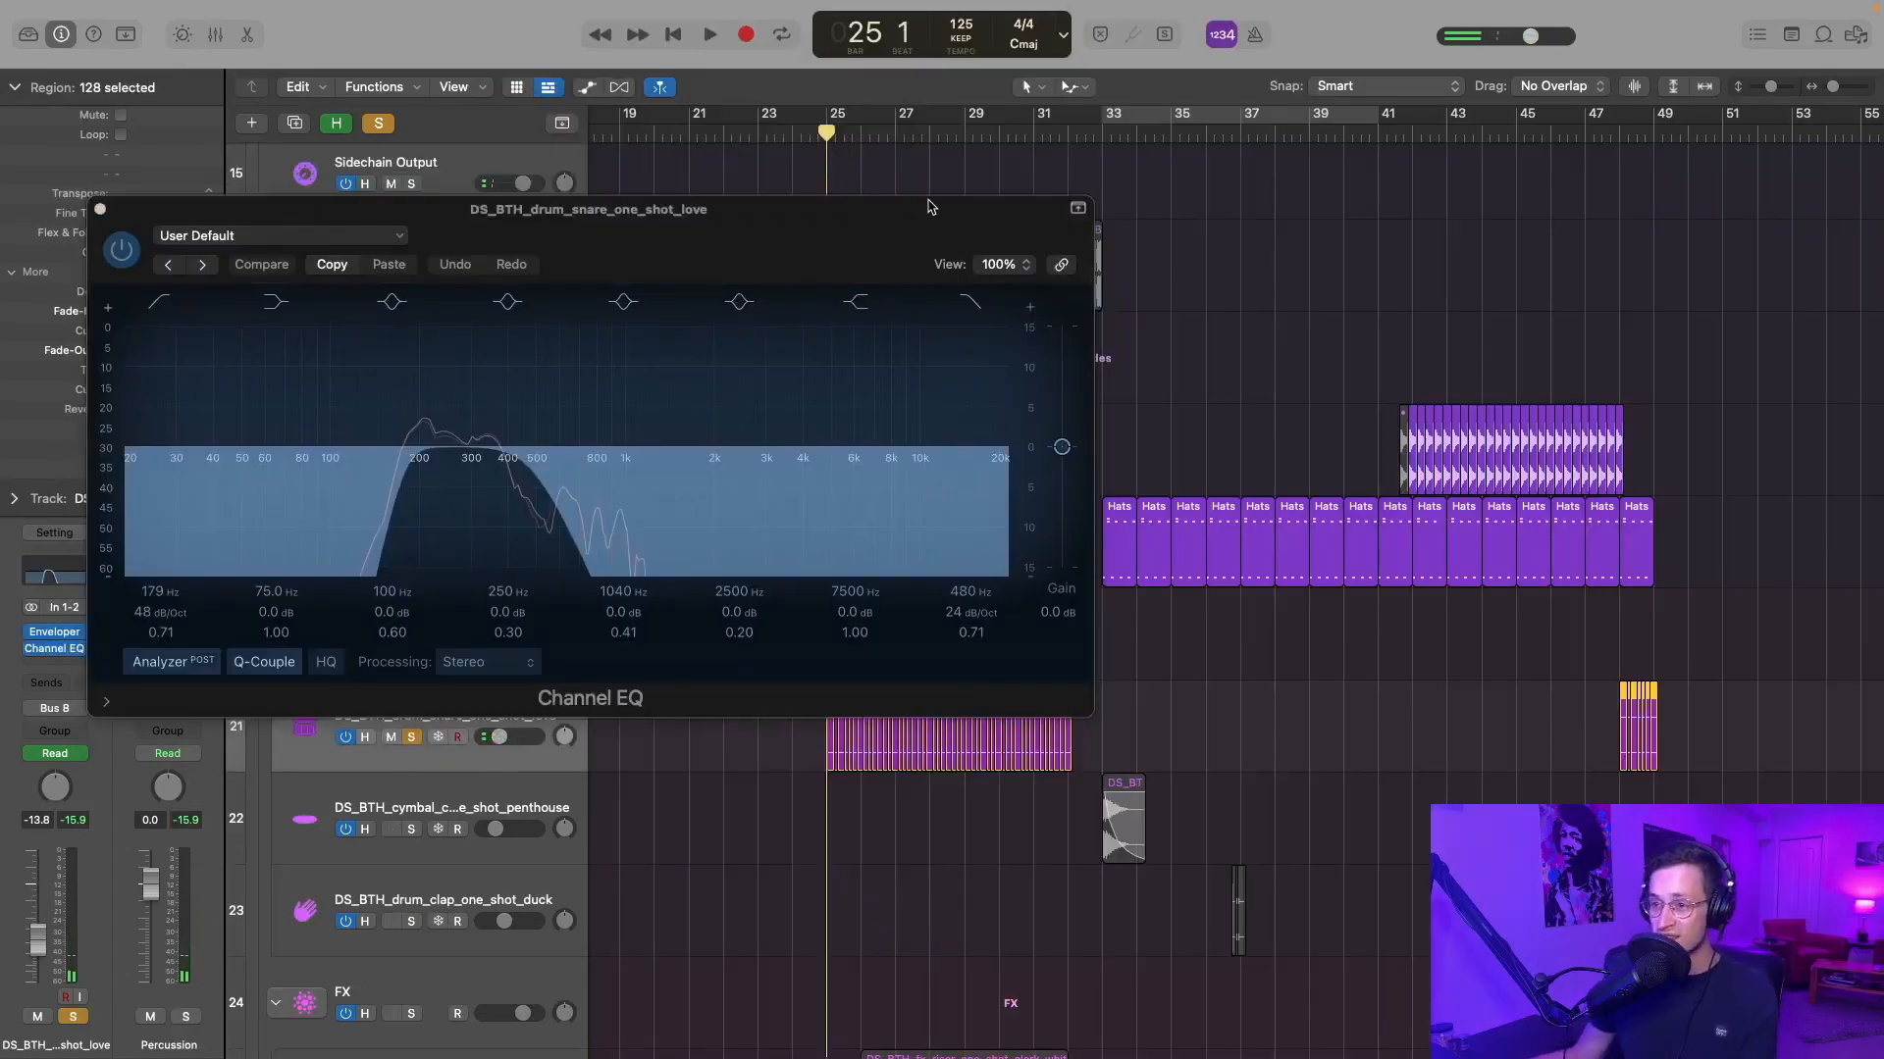
- Move the snare track's Channel EQ window clear of its regions and audition the filtered snare pattern from bar 25
left_click_drag(930, 206, 934, 95)
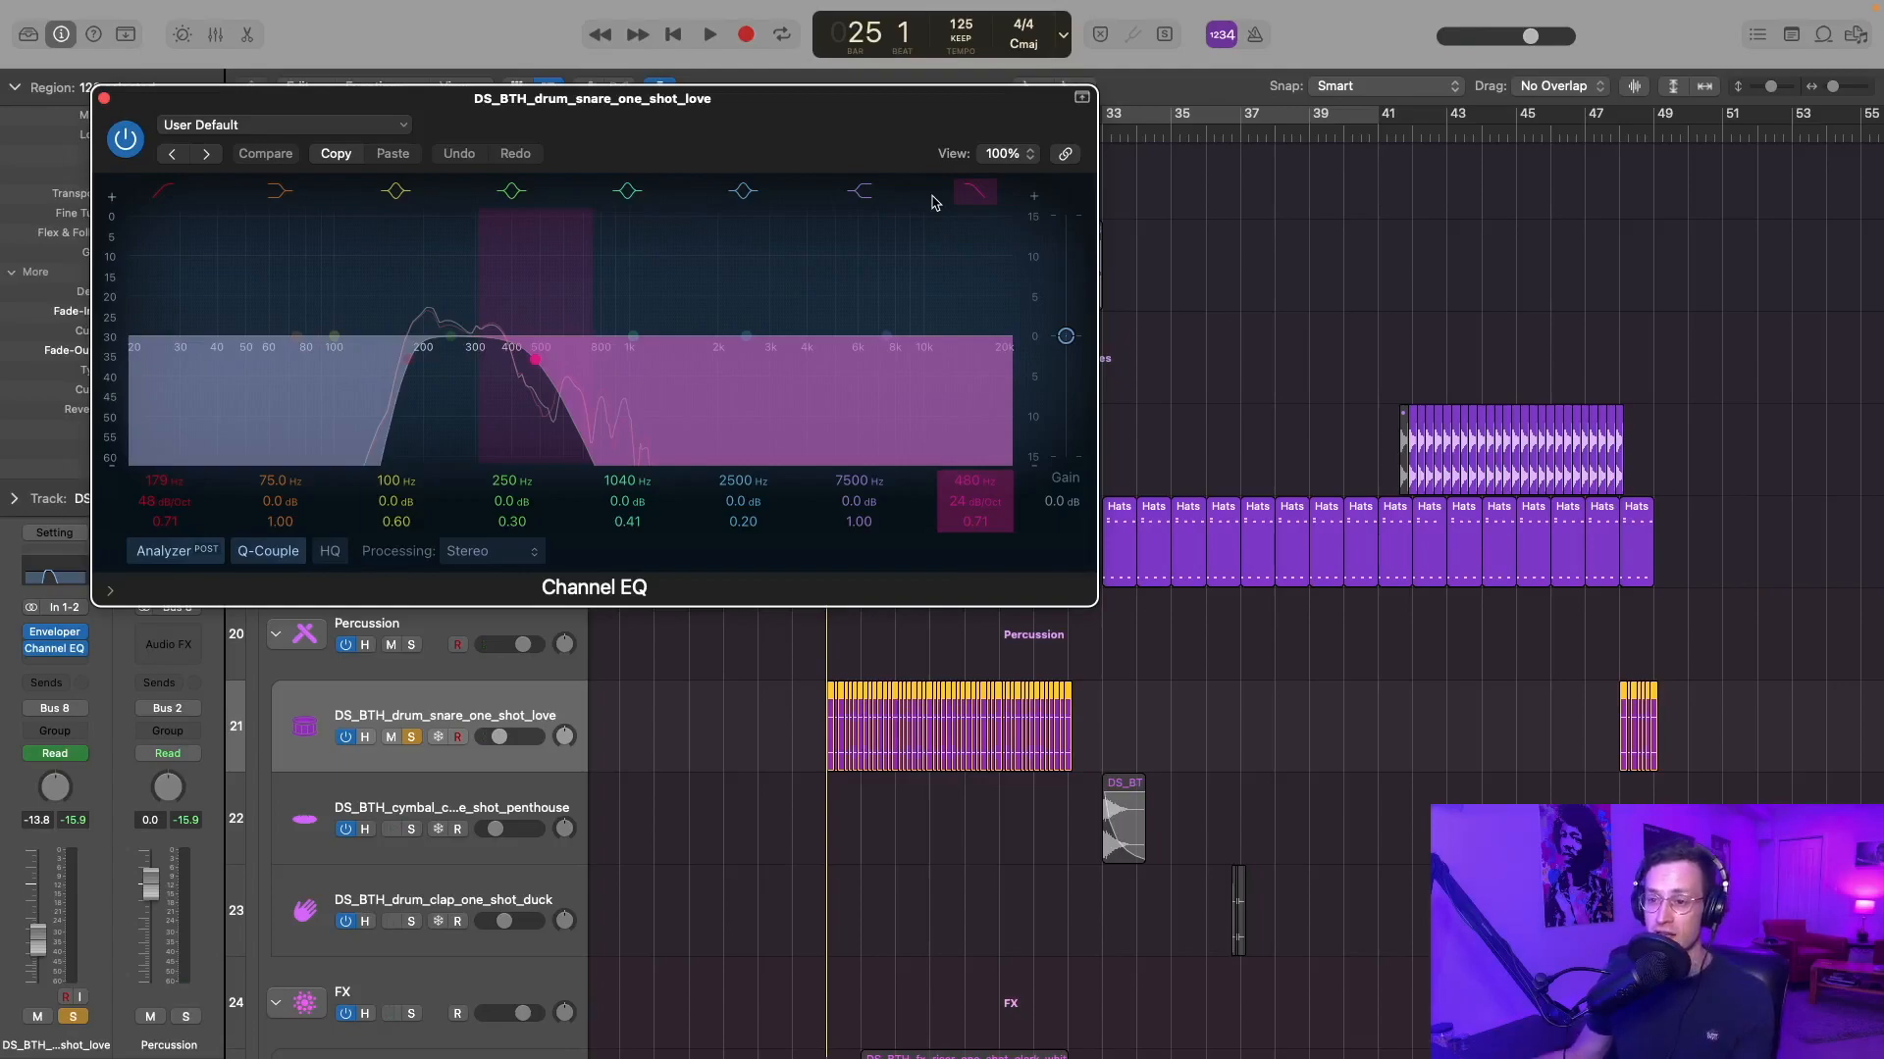
key("space")
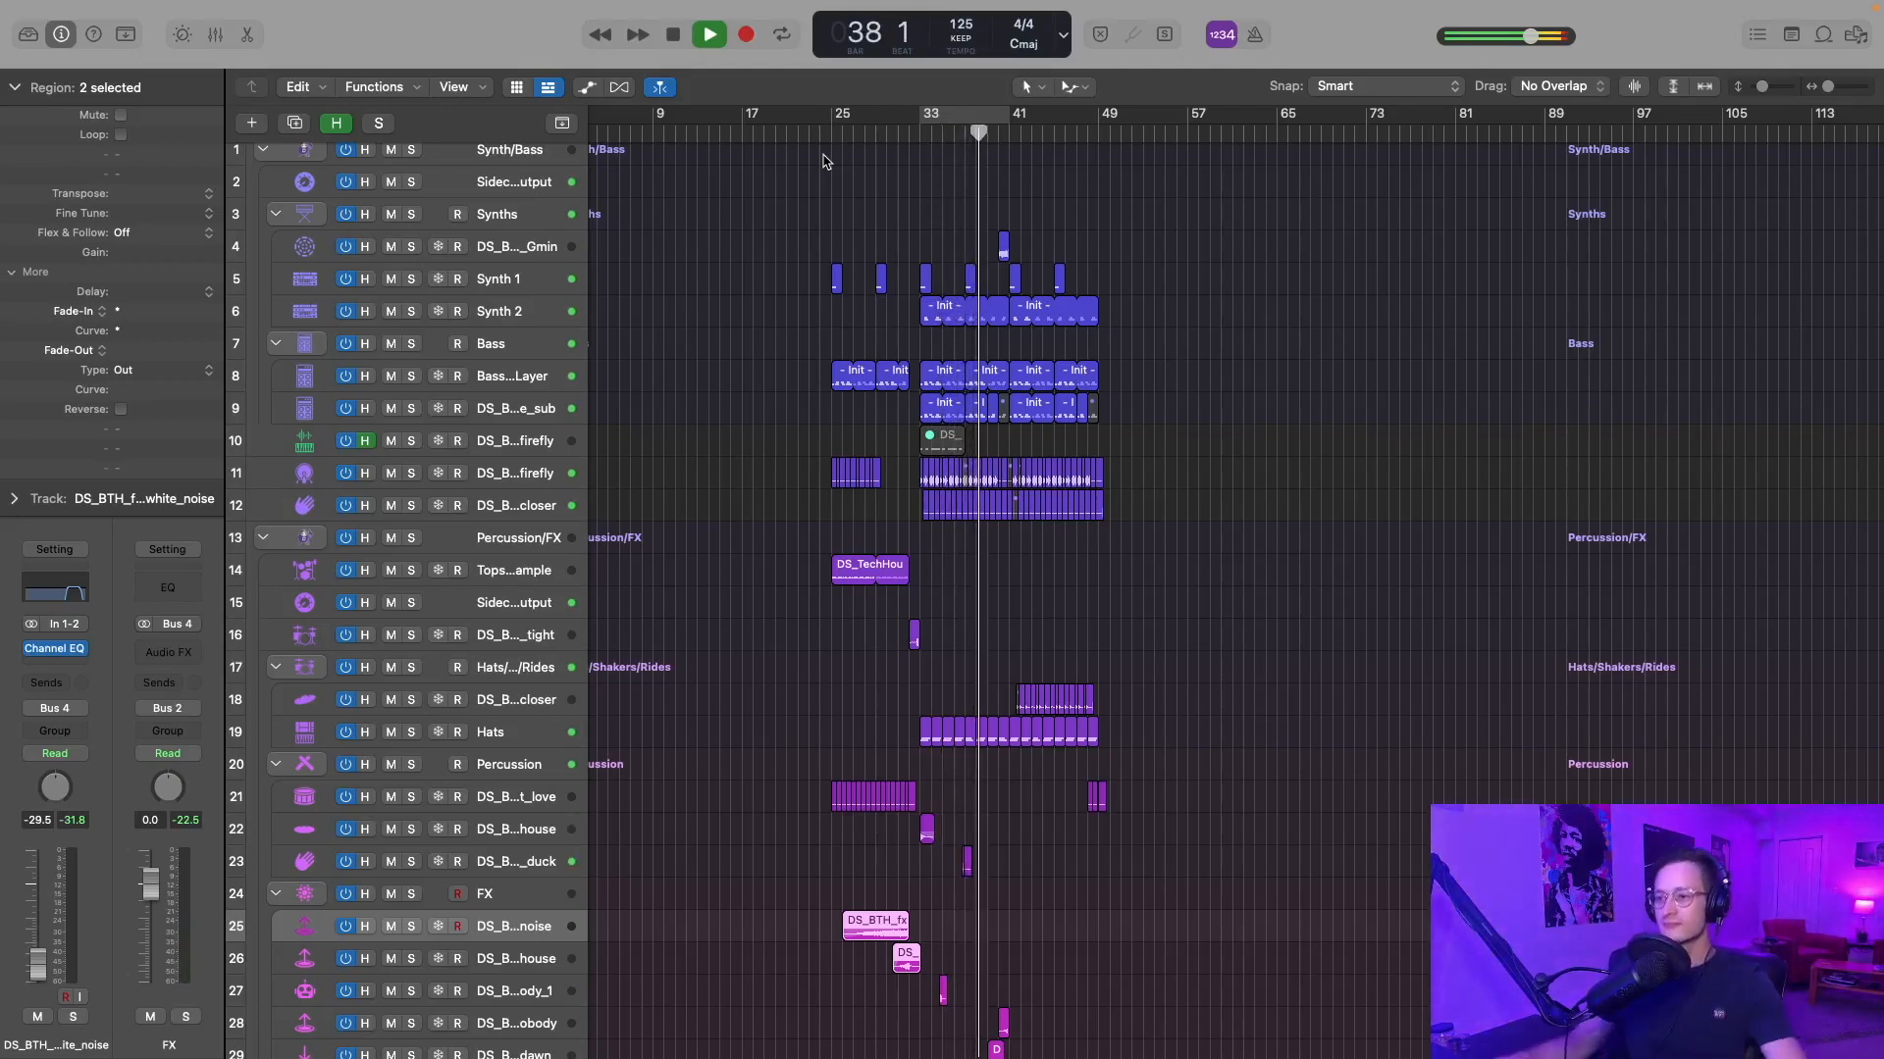
- Examine the full arrangement during playback, from the synth and bass tracks through the drums, percussion, FX and vocals
scroll(824, 239, "down", 5)
scroll(870, 428, "up", 4)
scroll(870, 429, "down", 2)
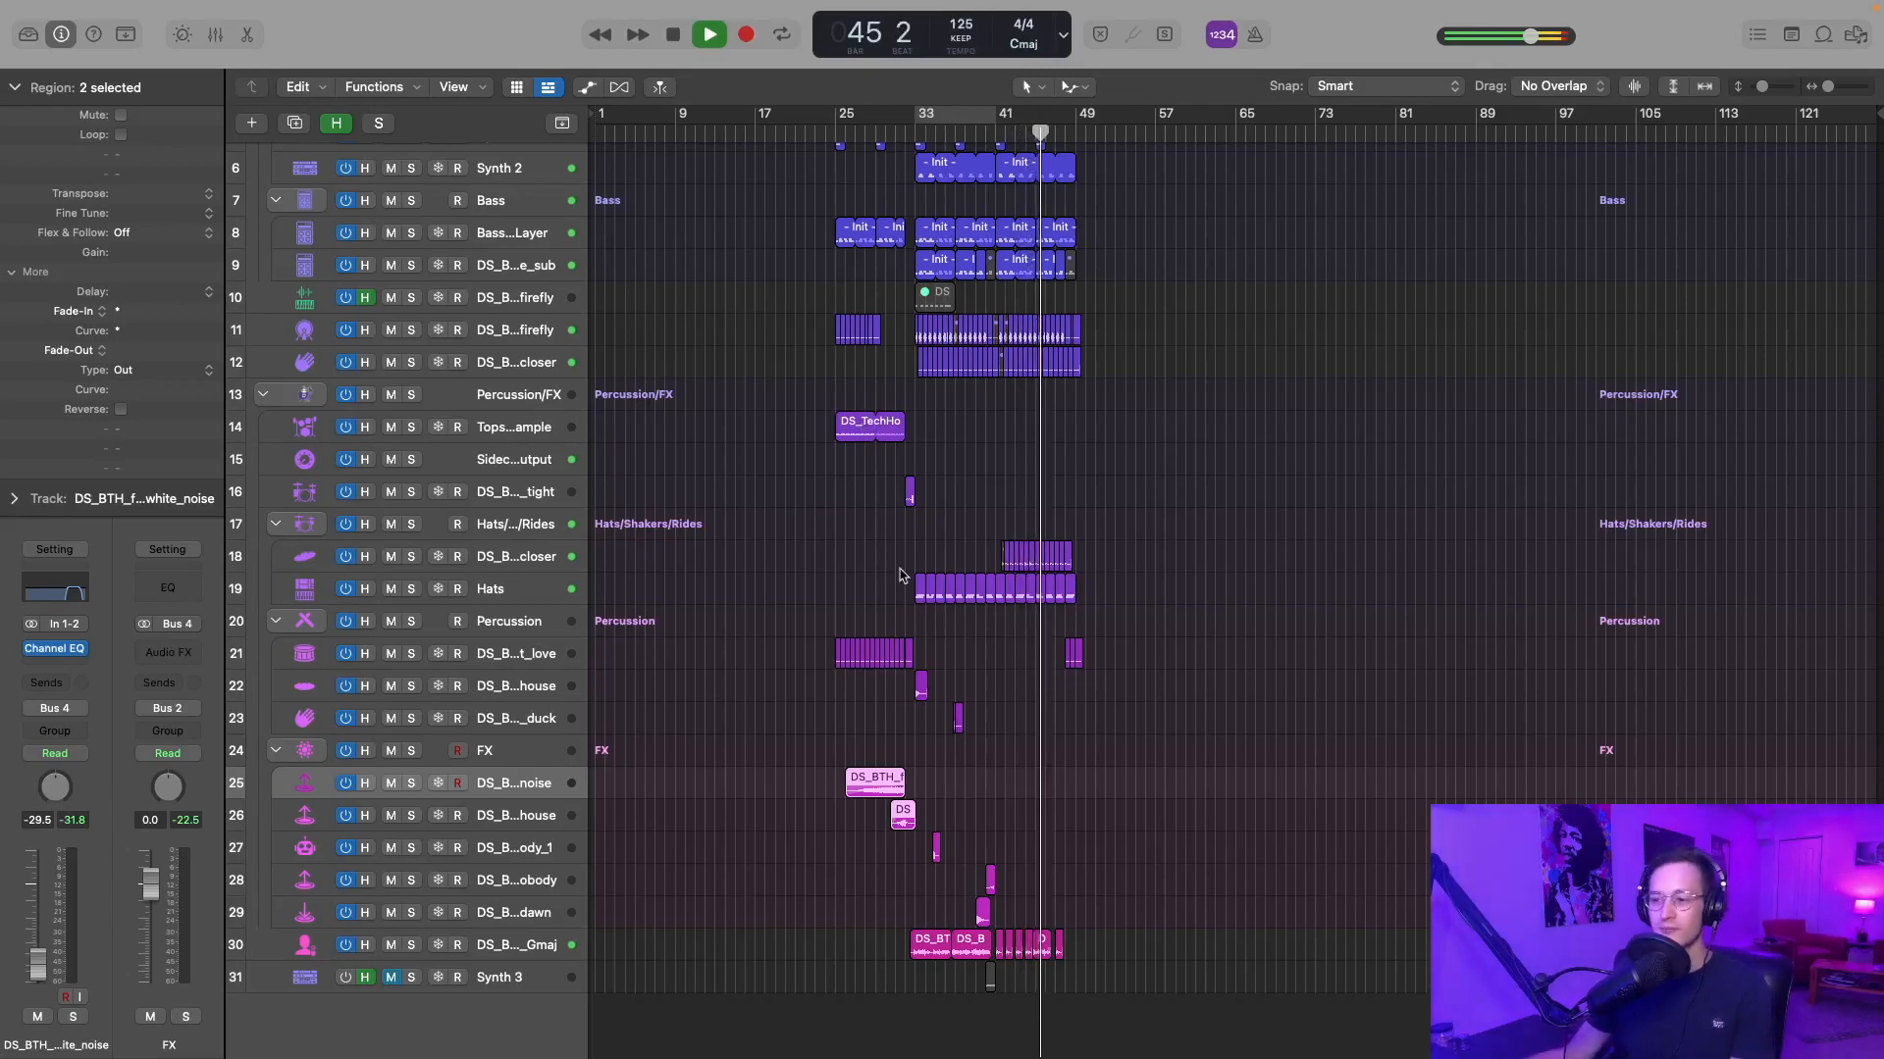
scroll(903, 535, "up", 2)
scroll(902, 535, "right", 3)
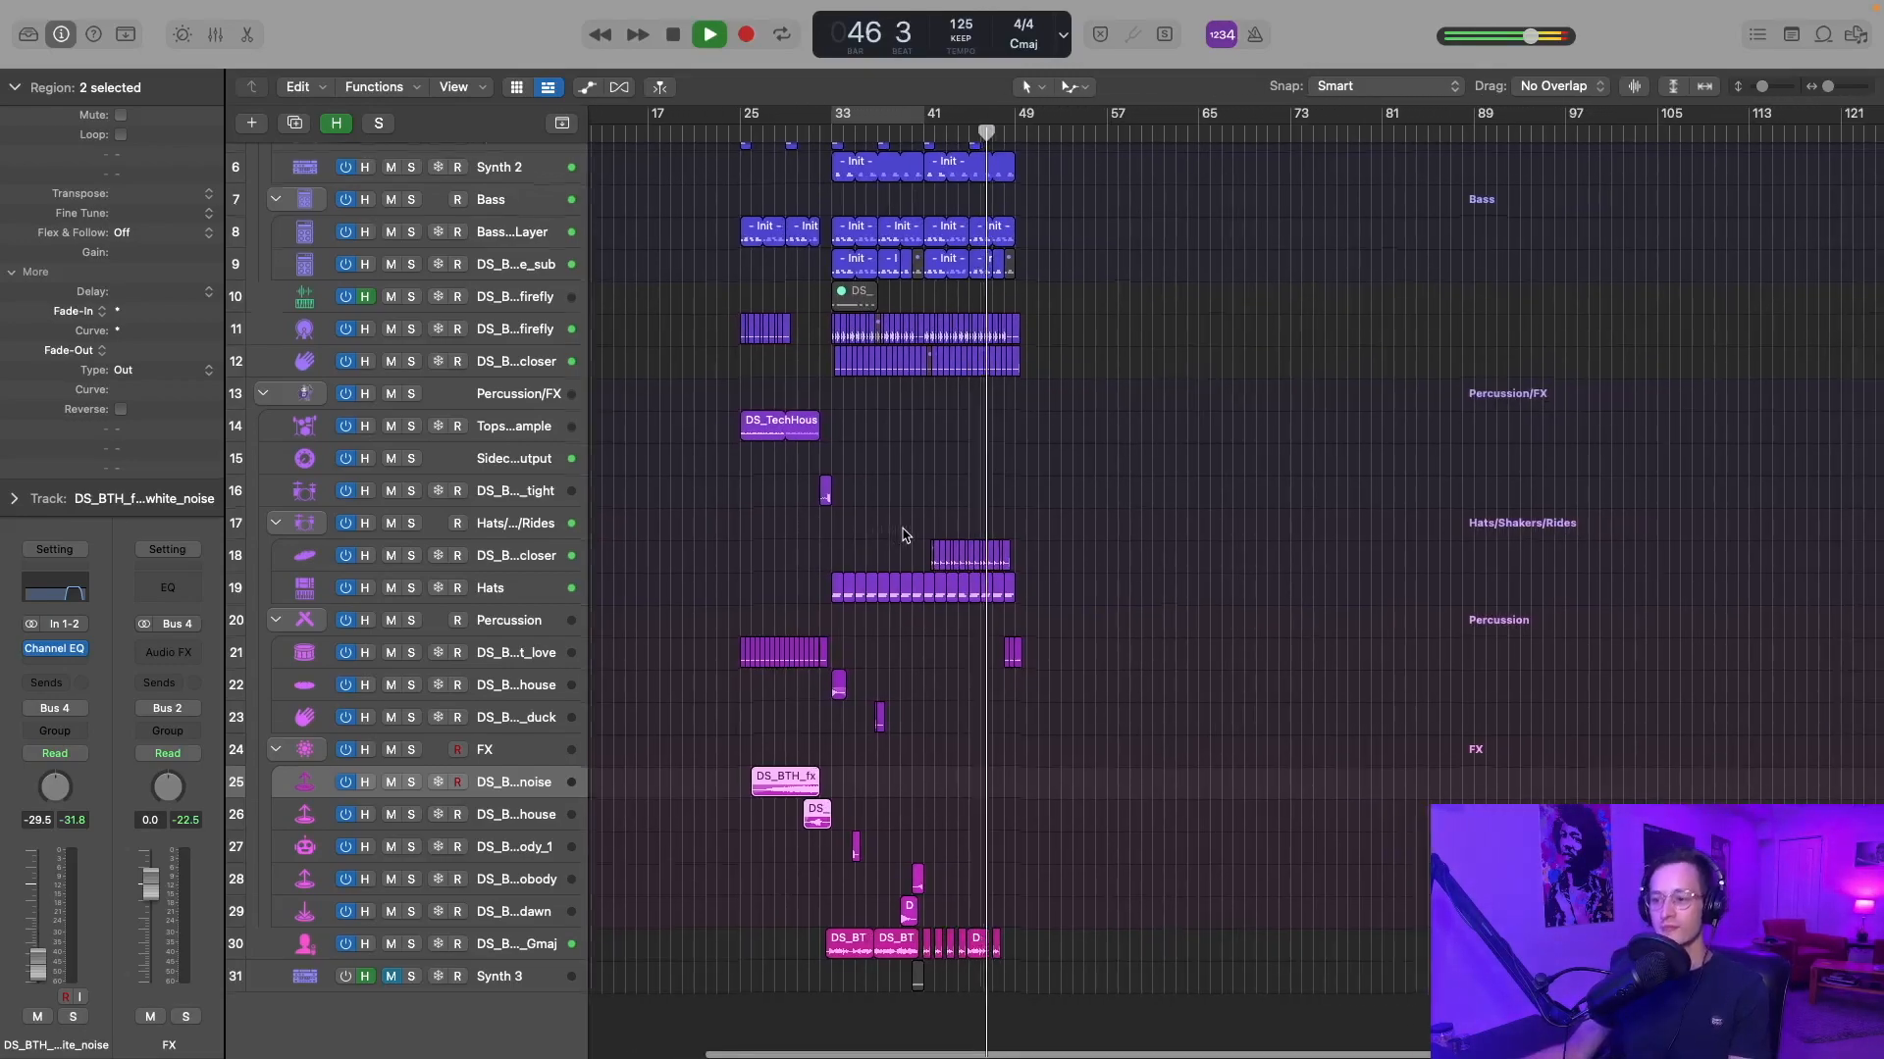
scroll(903, 535, "up", 5)
scroll(905, 533, "up", 4)
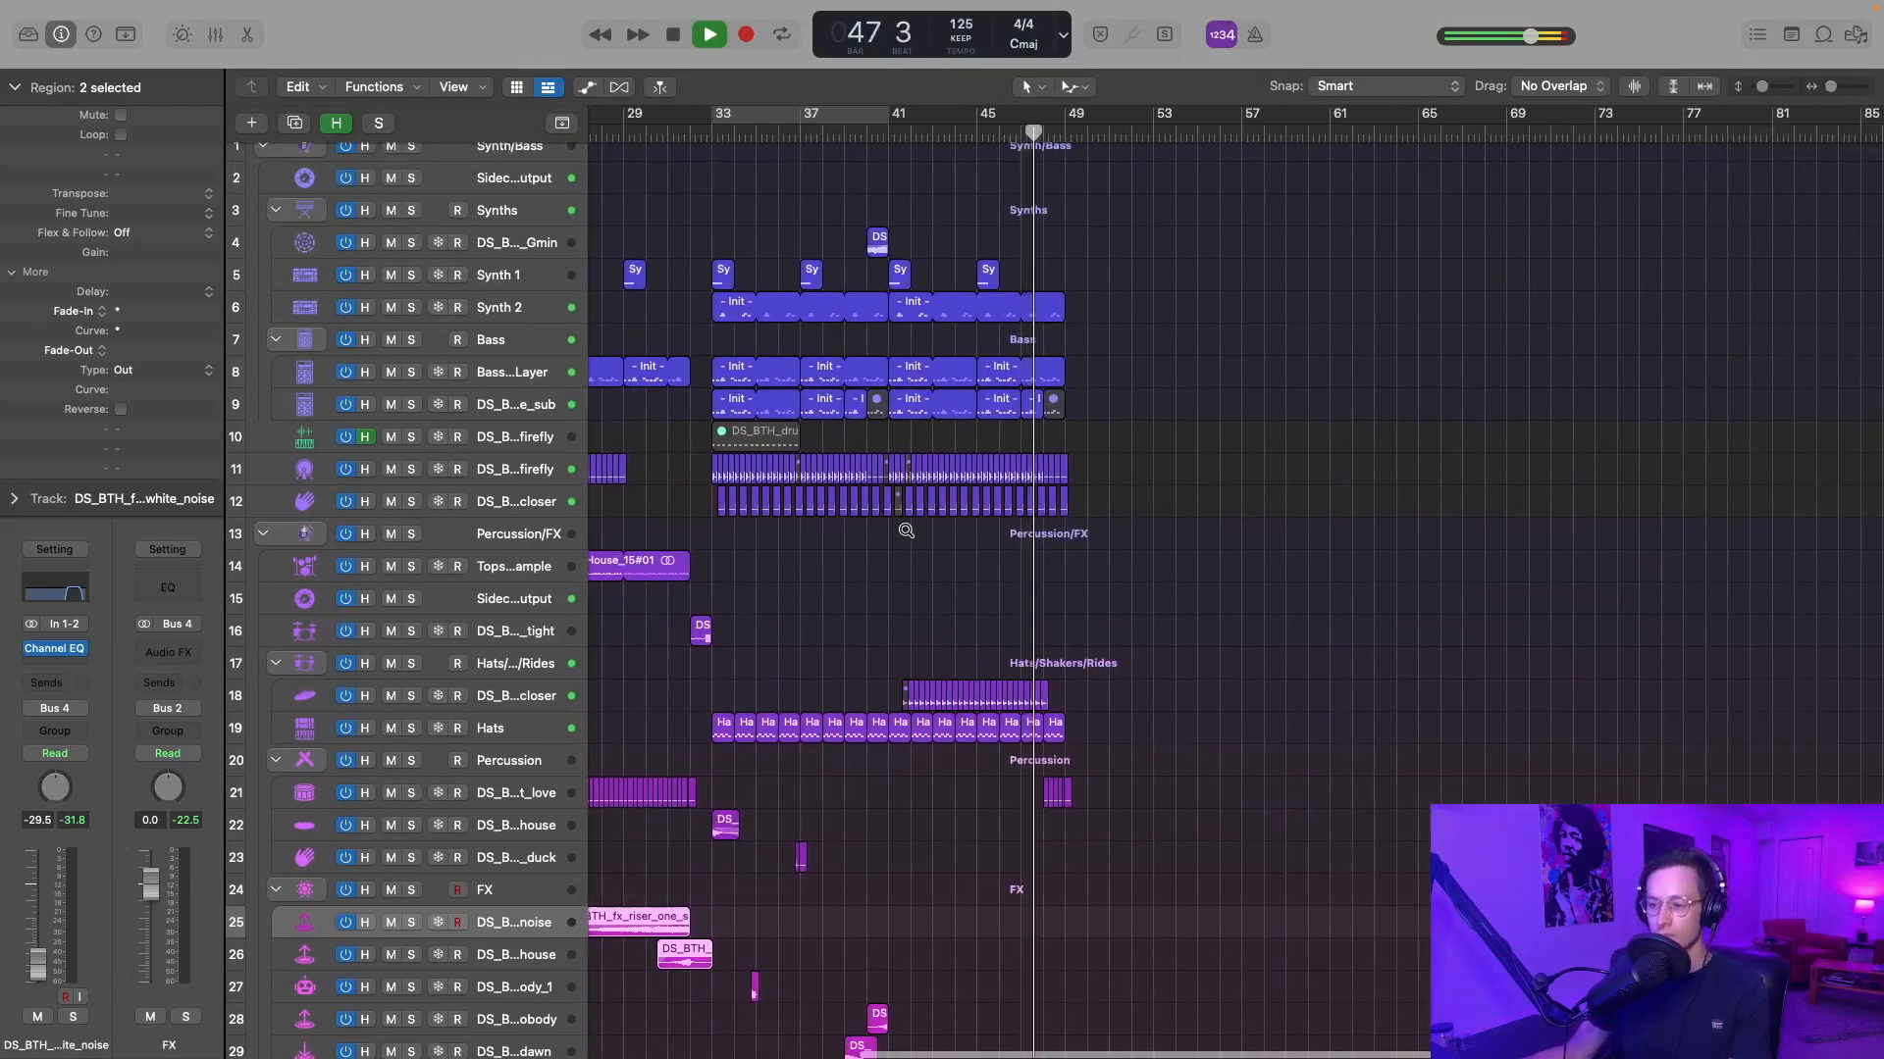
scroll(905, 534, "right", 3)
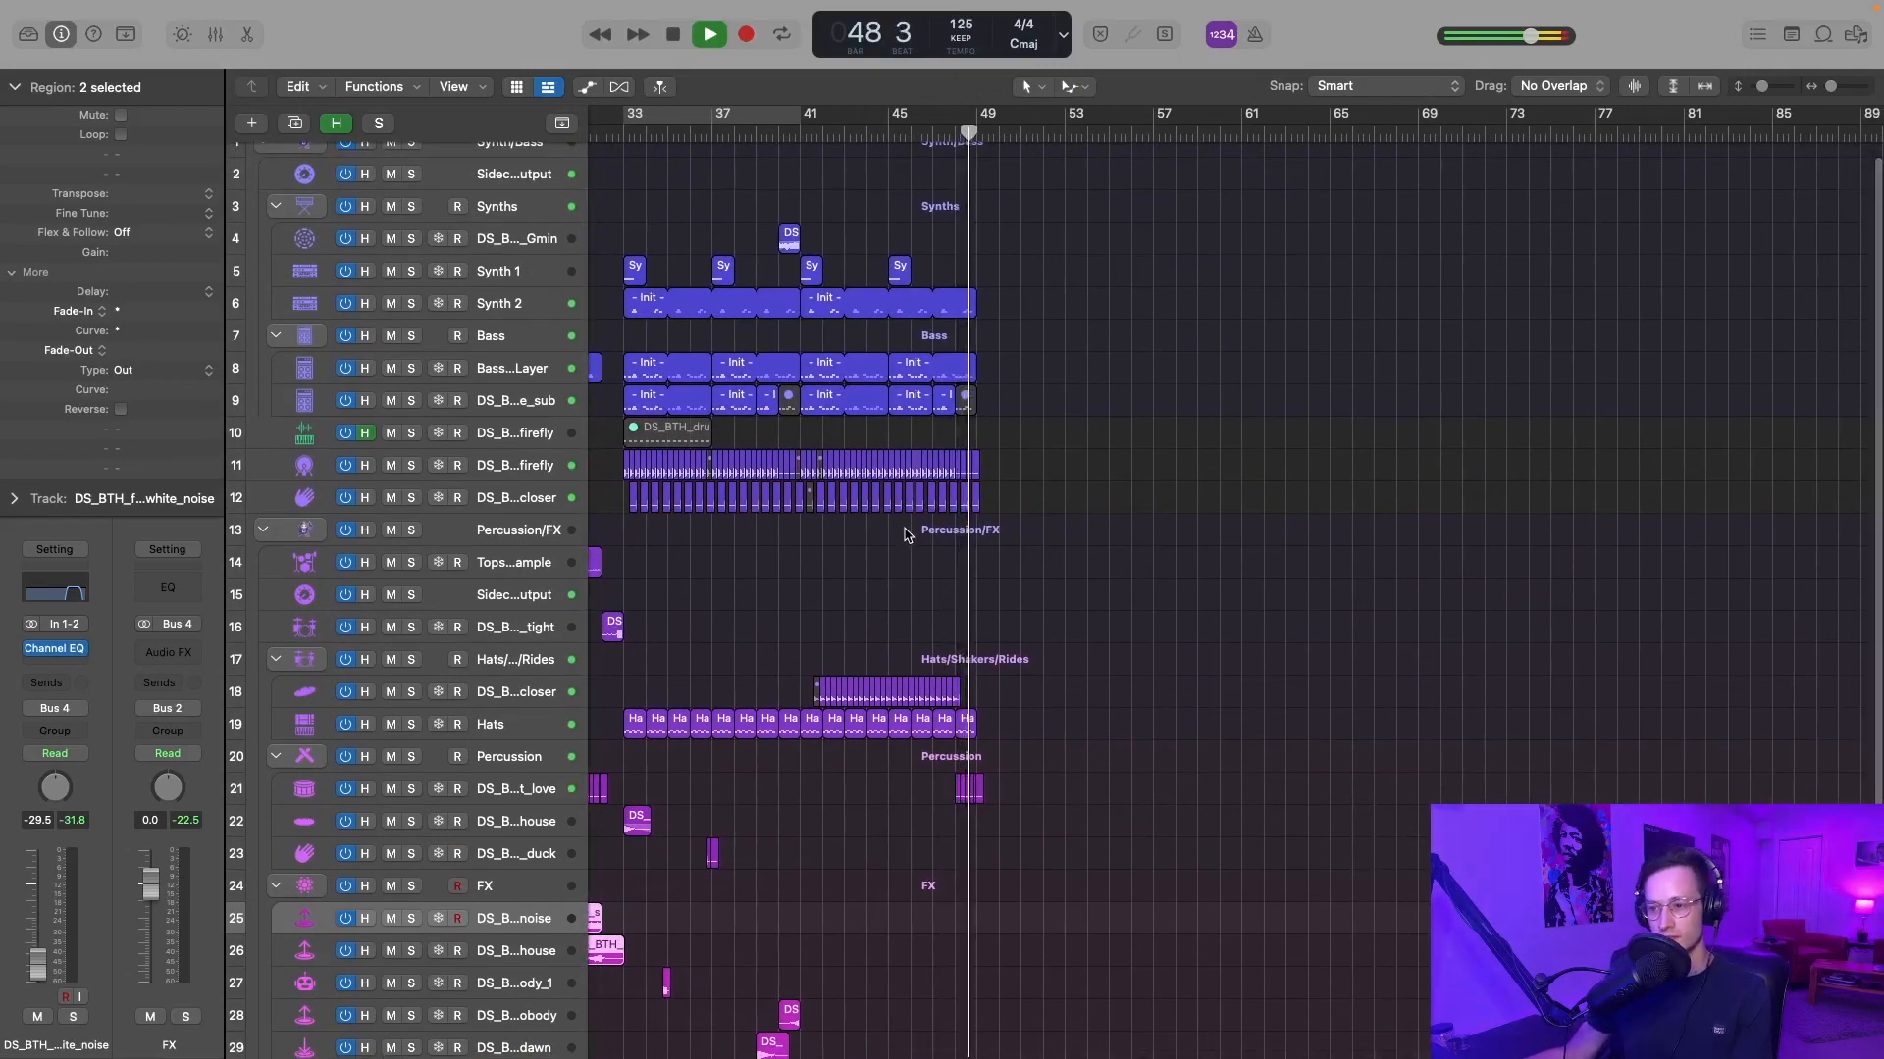